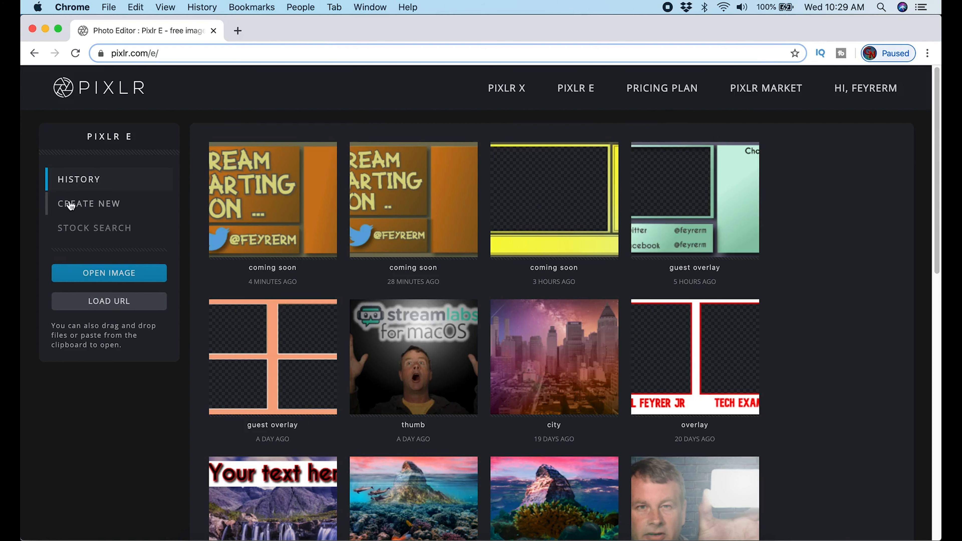
Step: Create a new 1920 × 1080 image named main with no background
left_click(72, 207)
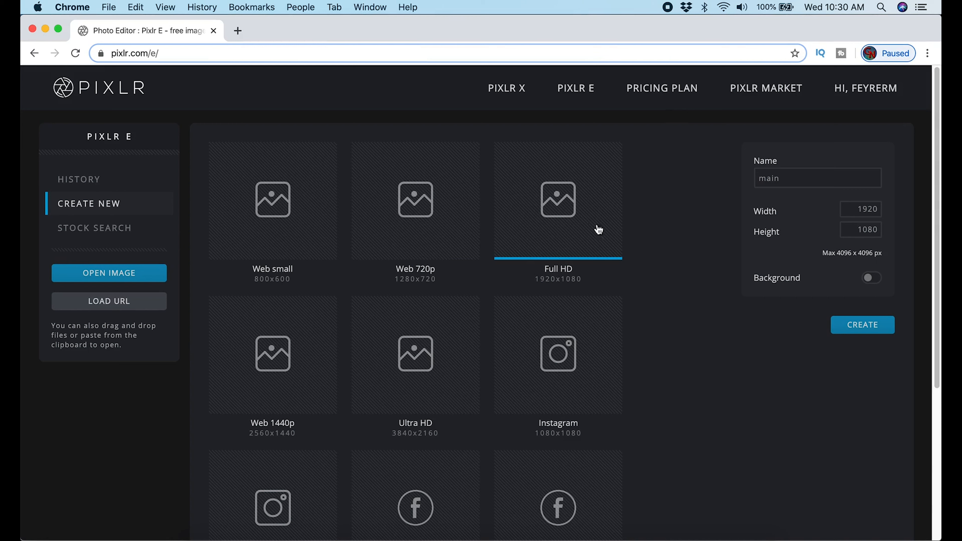
left_click(778, 173)
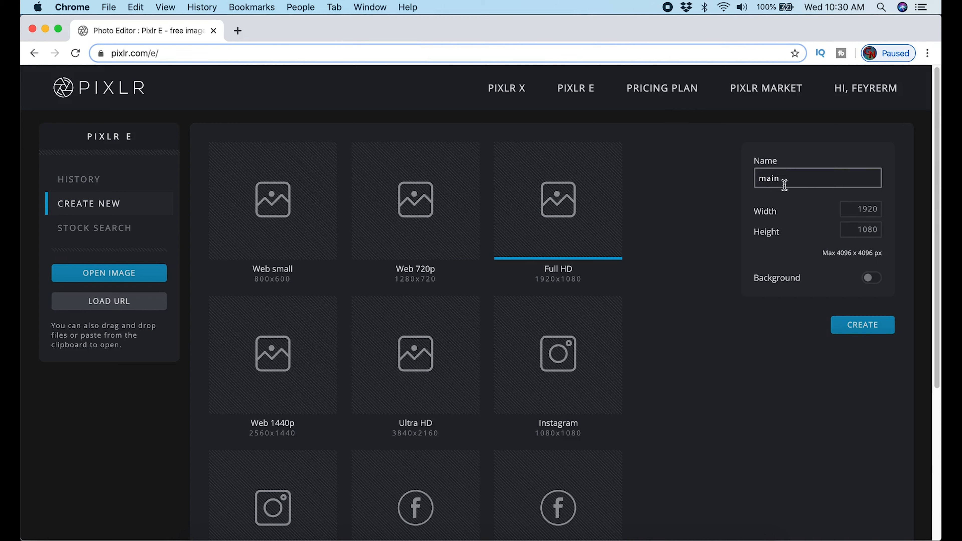
left_click(811, 223)
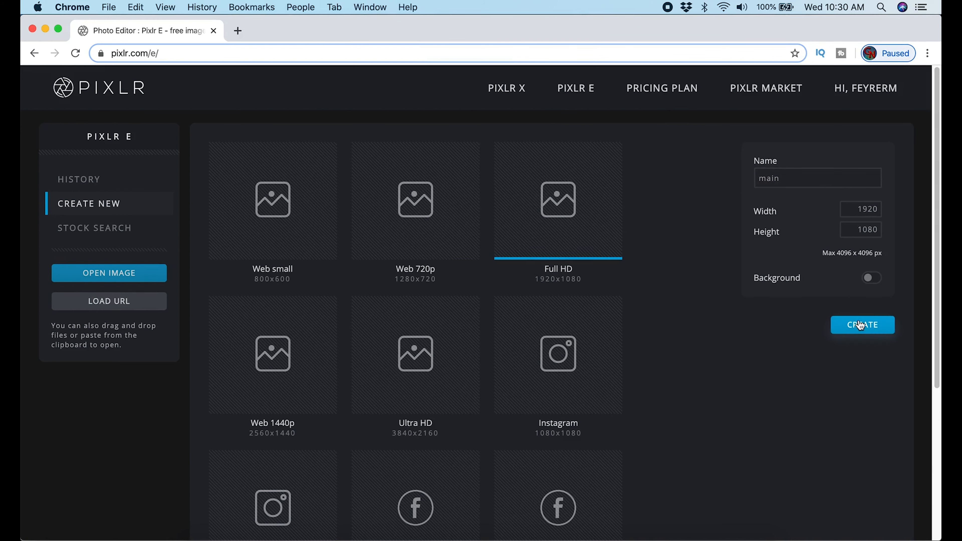
left_click(861, 325)
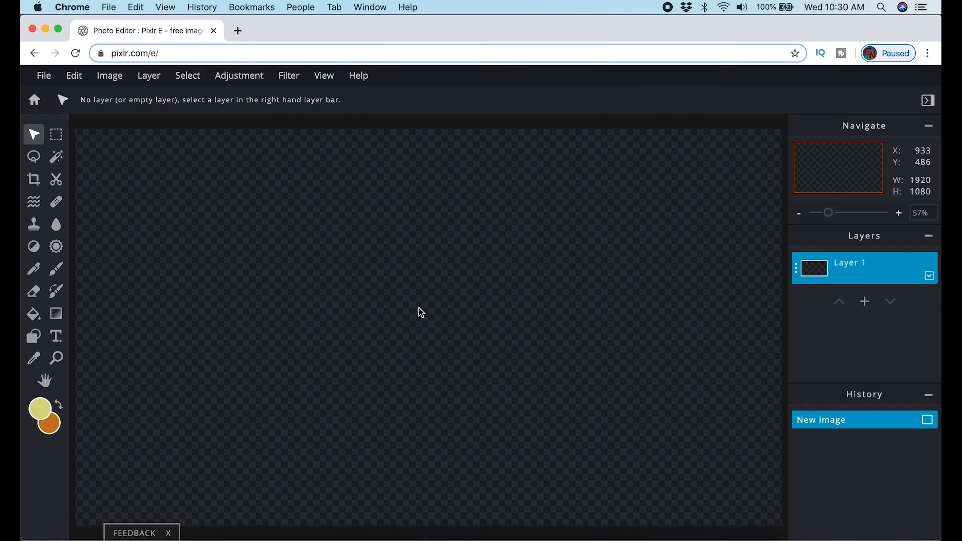
scroll(419, 307, "up", 1)
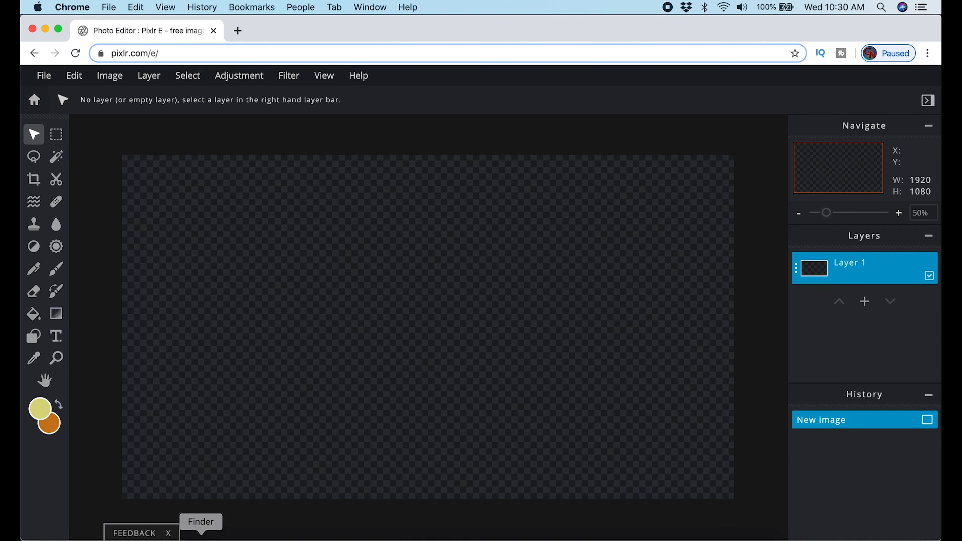
Step: Add colors (1).png from the Downloads folder as a layer in the current document
left_click(201, 539)
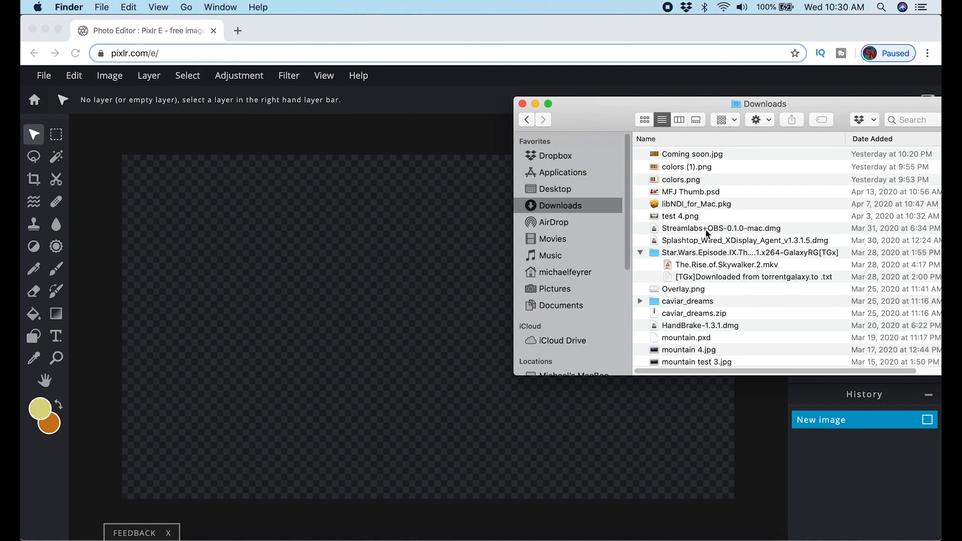
left_click_drag(686, 169, 474, 232)
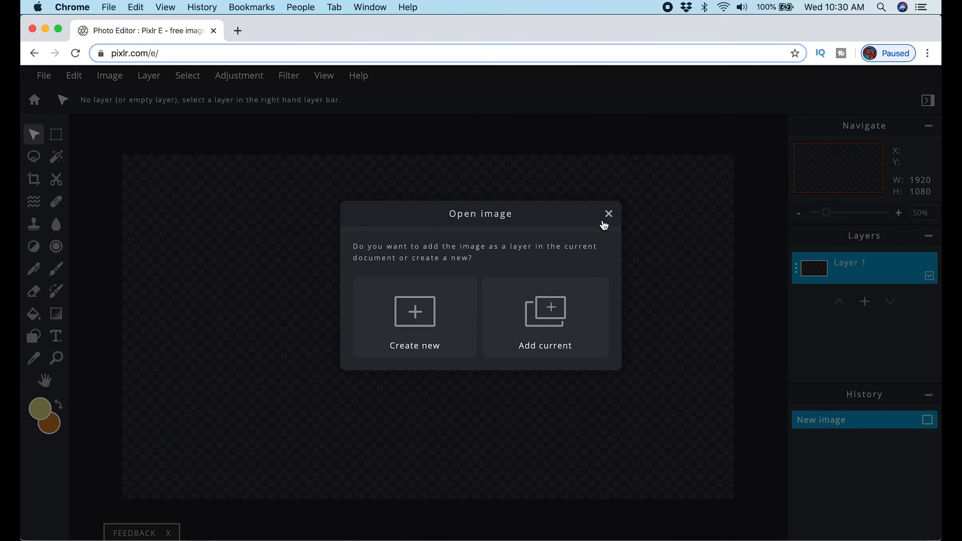
left_click(539, 328)
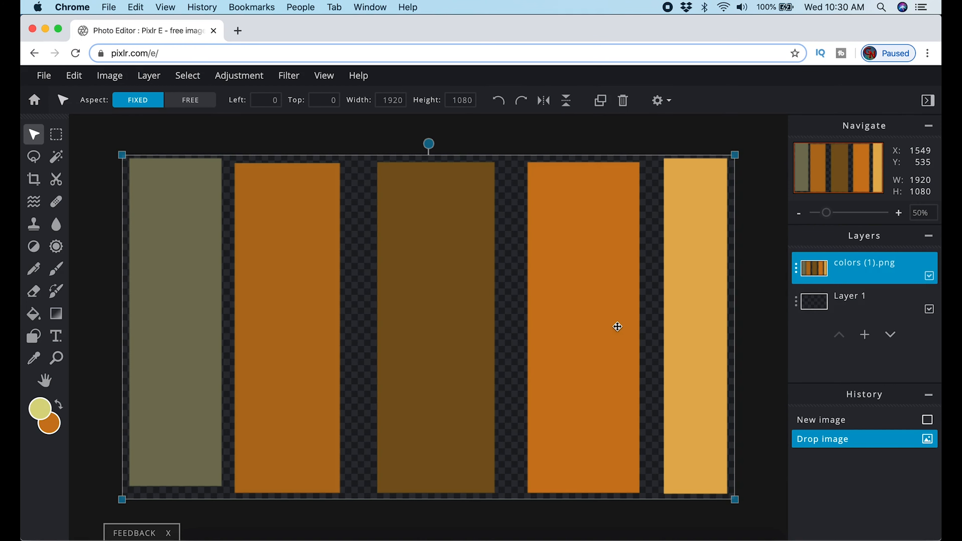
Step: Set the foreground colour to olive grey #767558, sampled from the first stripe of the palette image
left_click(45, 417)
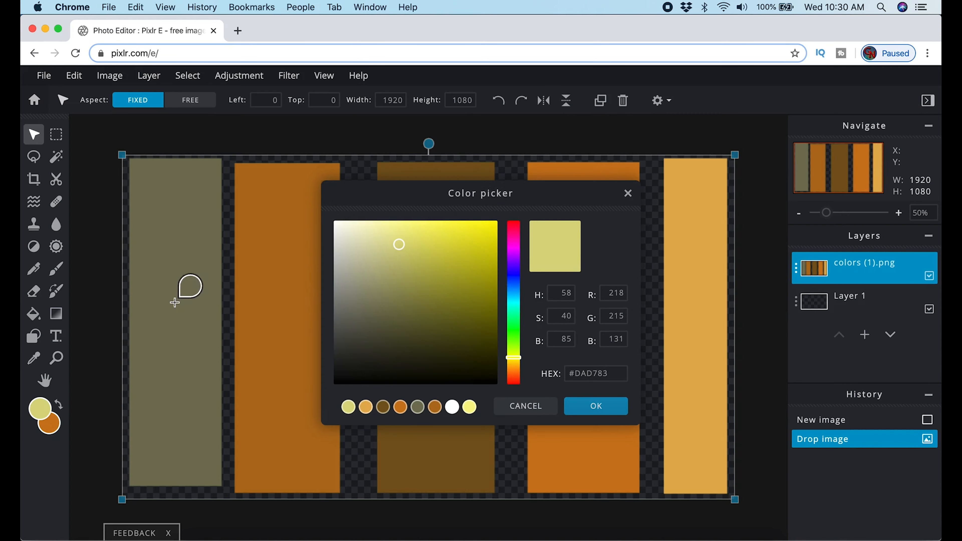
left_click(204, 280)
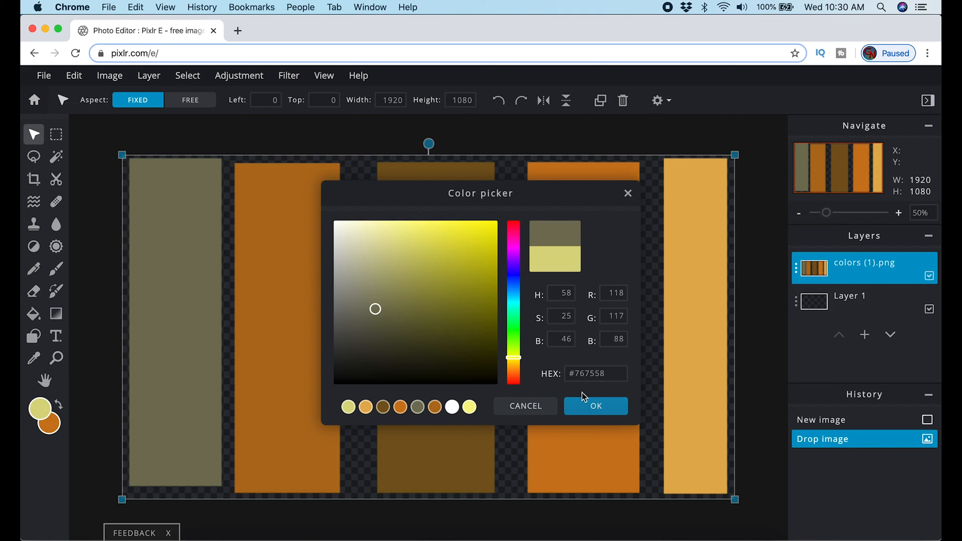
left_click(585, 401)
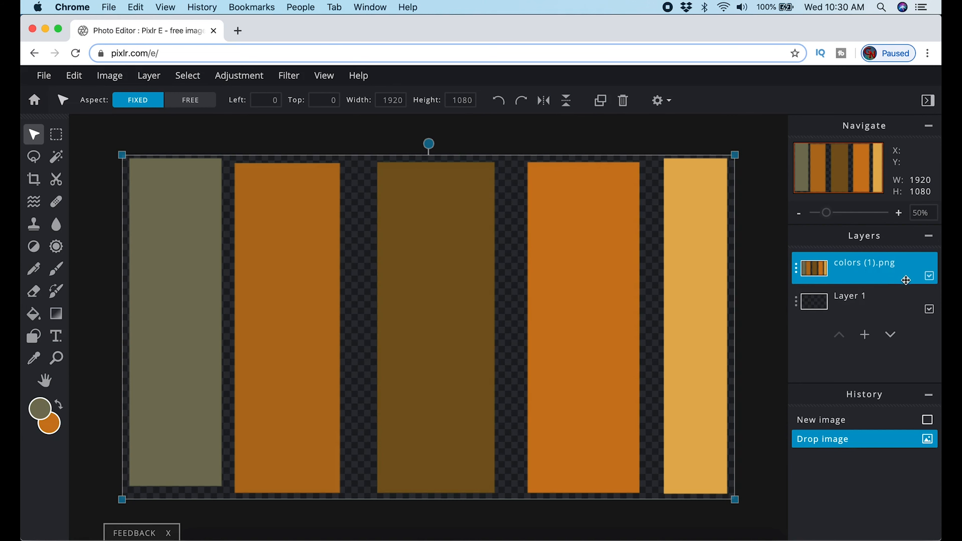
Step: Hide the colors (1).png layer and fill Layer 1 with the olive grey foreground colour
left_click(929, 280)
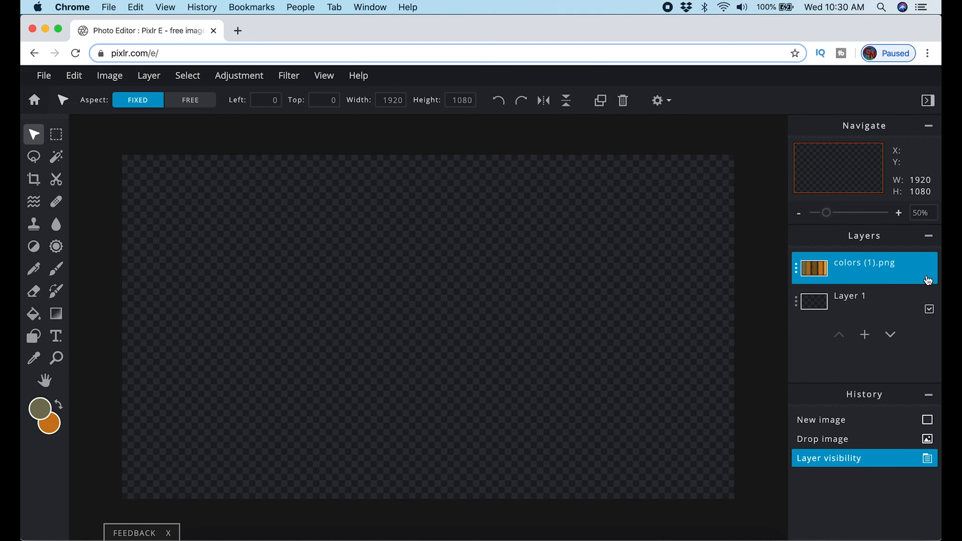
left_click(851, 311)
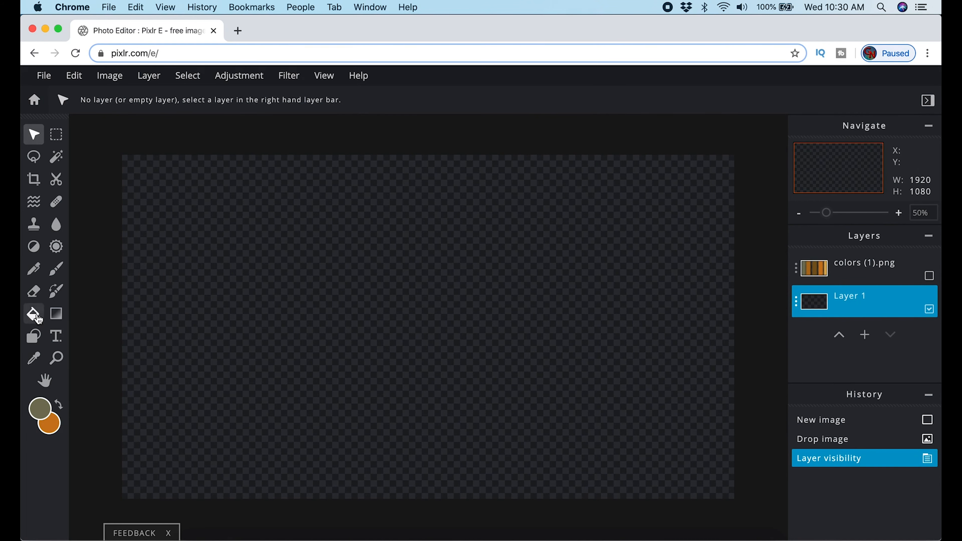
left_click(37, 320)
left_click(242, 317)
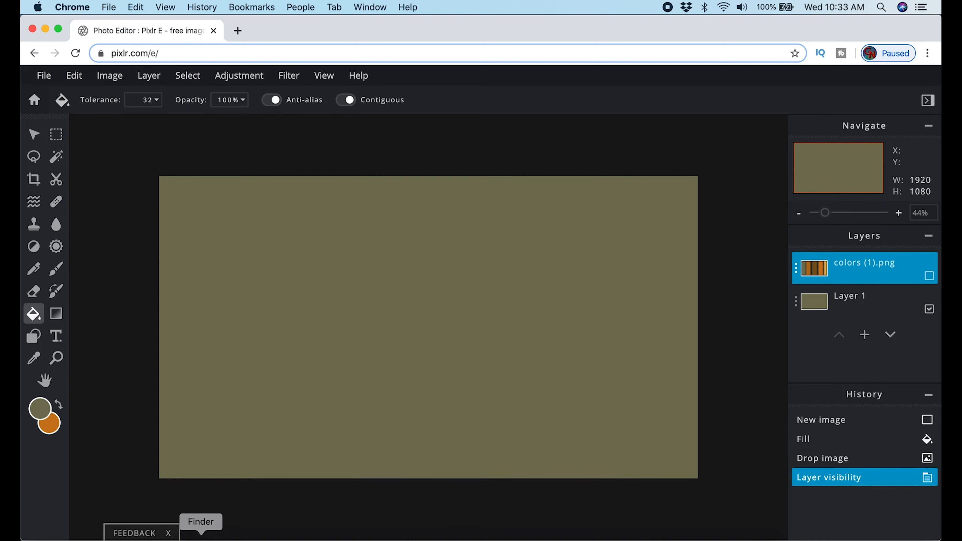
Step: Add test 4.png from the Downloads folder as a layer in the current document
left_click(201, 537)
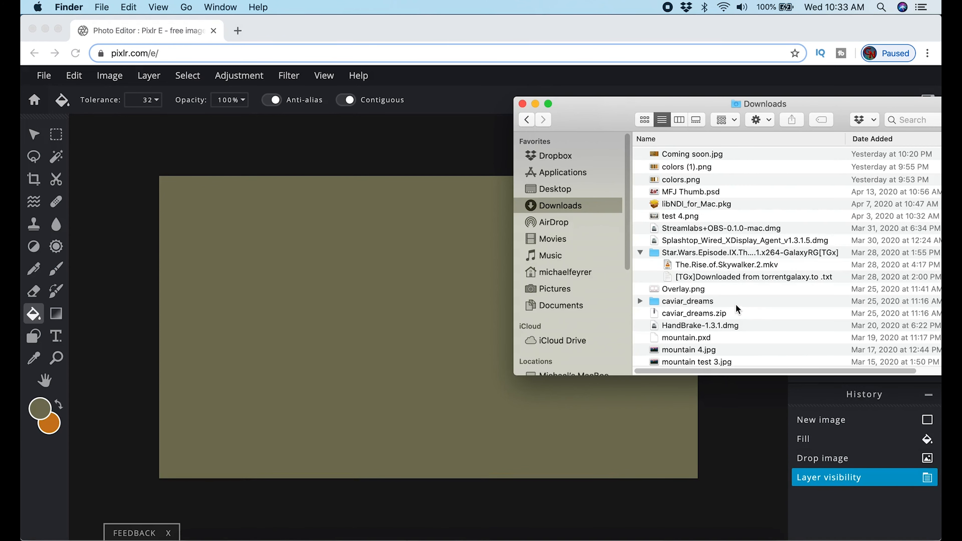
scroll(735, 304, "down", 1)
left_click_drag(678, 216, 474, 301)
left_click(606, 307)
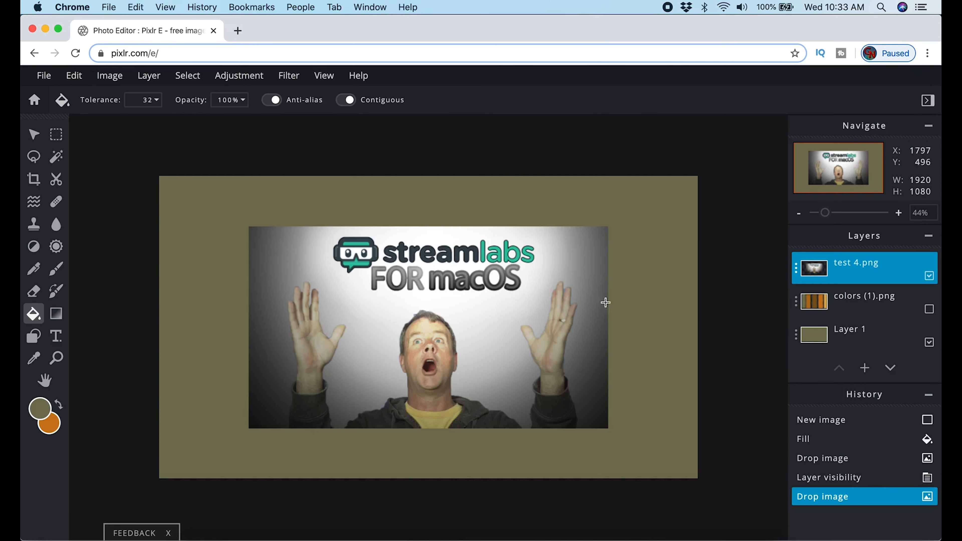
Step: Move the test 4.png image near the canvas's upper-left corner and enlarge it to cover most of the canvas
left_click(34, 134)
left_click_drag(408, 327, 329, 287)
left_click_drag(528, 389, 586, 431)
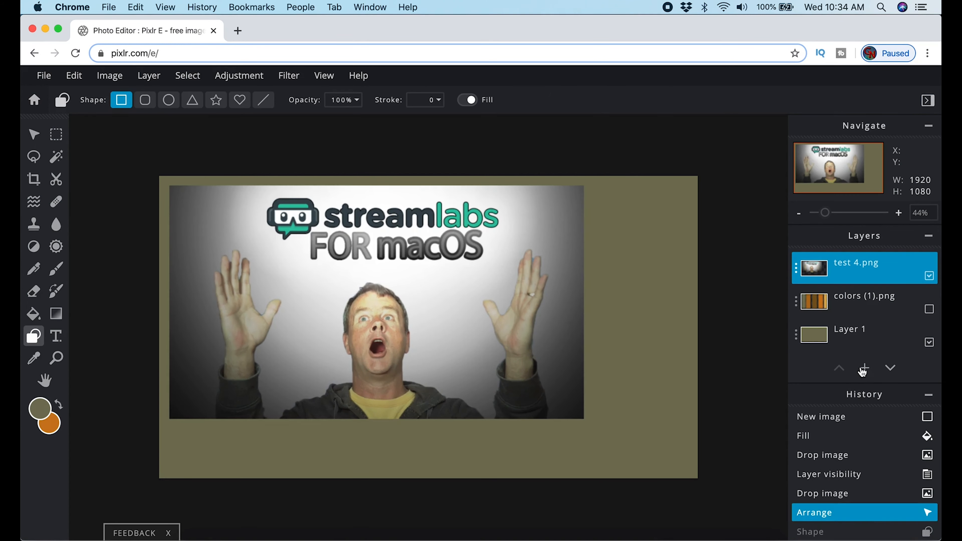
Step: Add an empty layer with a filled orange rectangle slightly larger than the photo, and place it below test 4.png
left_click(860, 373)
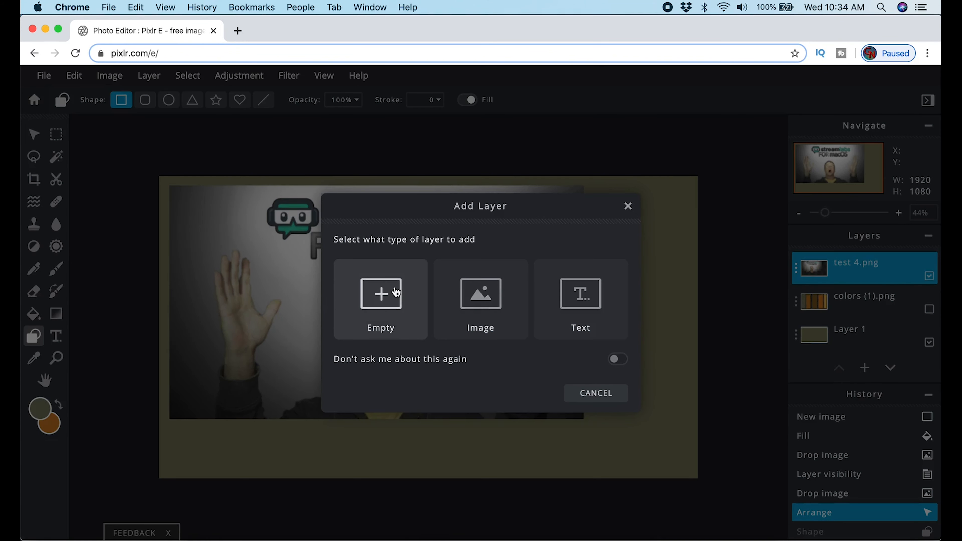
left_click(394, 289)
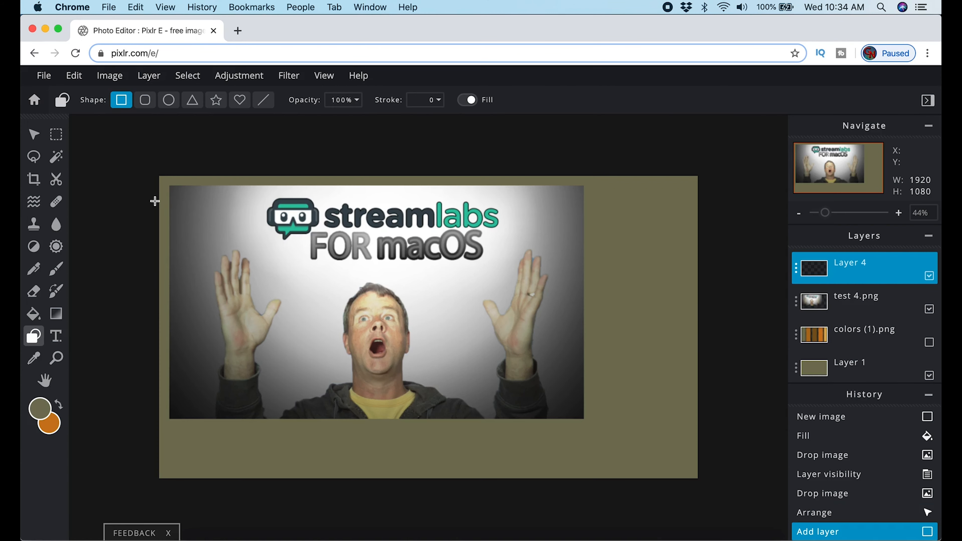
left_click_drag(166, 183, 589, 424)
left_click_drag(855, 280, 855, 312)
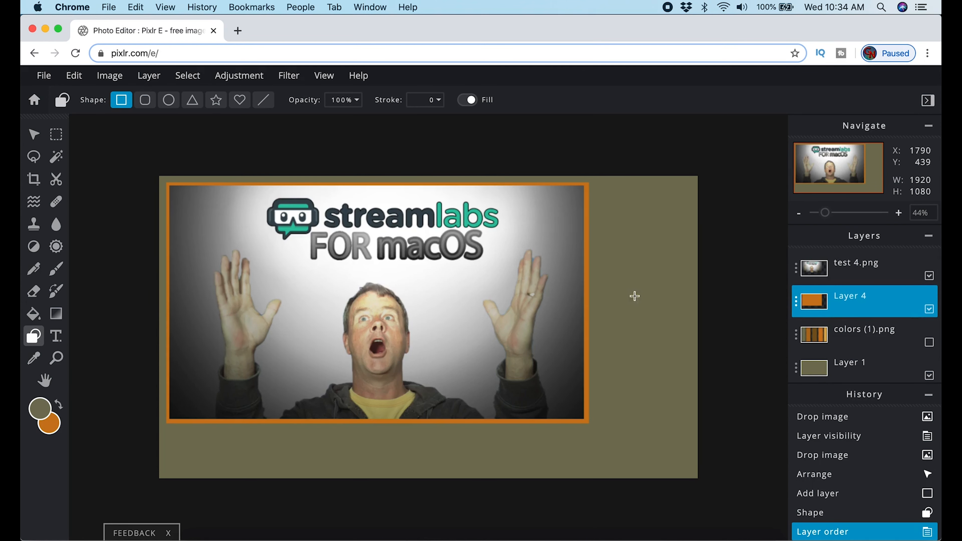
Step: Hide the test 4.png layer, and show the colors (1).png layer at the top of the layer stack
left_click(930, 276)
key("g")
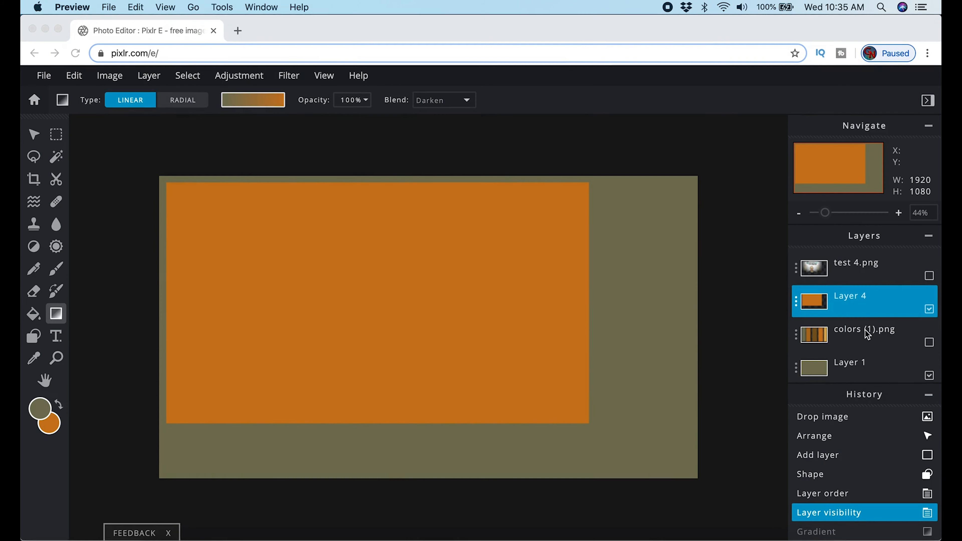
left_click(931, 342)
left_click_drag(888, 335, 870, 273)
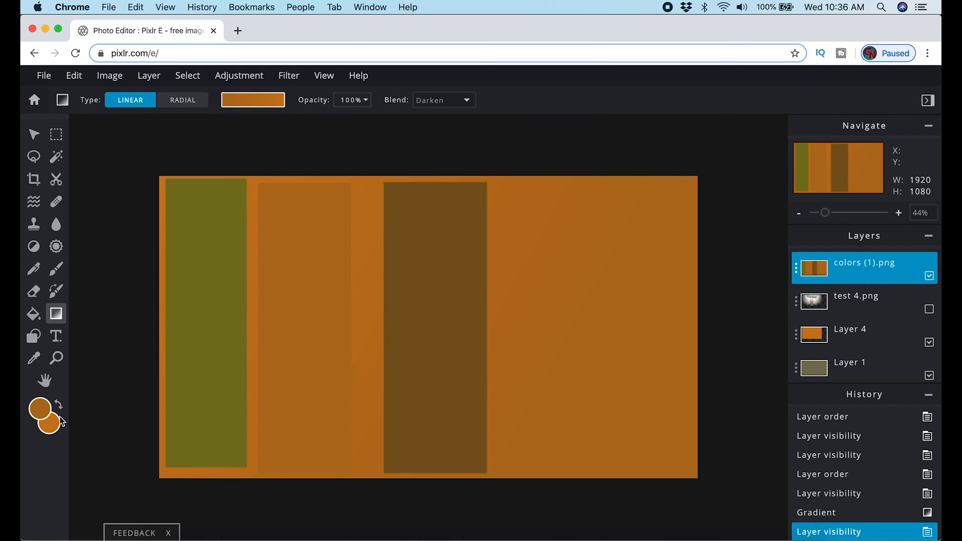
Step: Set the background colour to the dark brown sampled from the palette's middle stripe
left_click(55, 422)
left_click(430, 442)
left_click(583, 406)
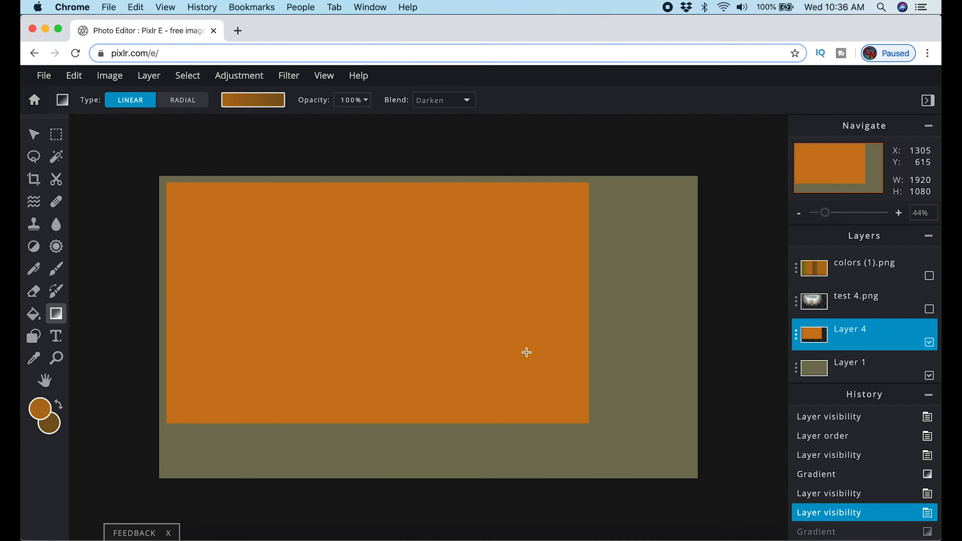
Step: Apply three diagonal linear gradients from orange-brown to dark brown on Layer 4 with Darken blending
left_click_drag(578, 411, 175, 191)
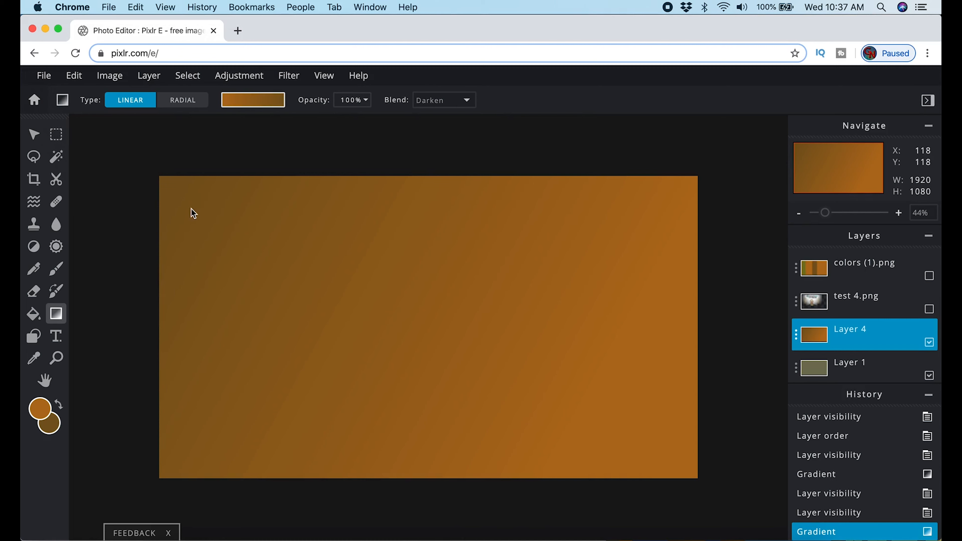
left_click_drag(225, 235, 673, 463)
left_click_drag(181, 194, 442, 341)
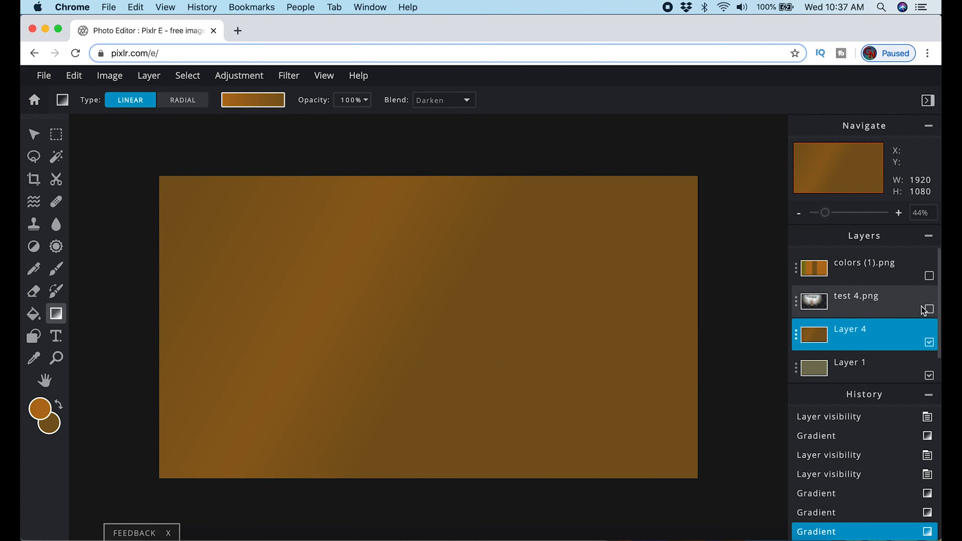
Step: Show test 4.png, extract a rectangle slightly larger than it from Layer 4 as a new cutout layer, and delete Layer 4
left_click(929, 309)
left_click(56, 179)
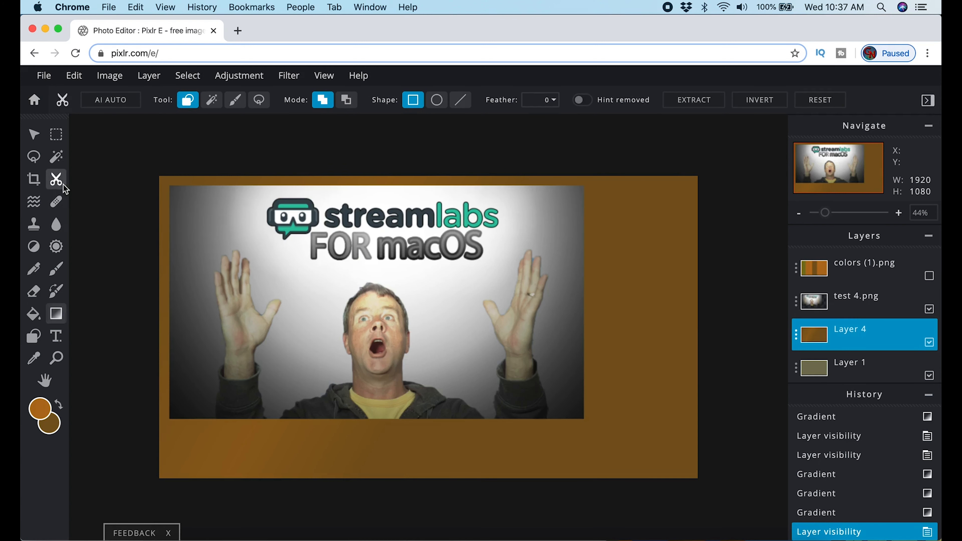
left_click_drag(166, 182, 590, 423)
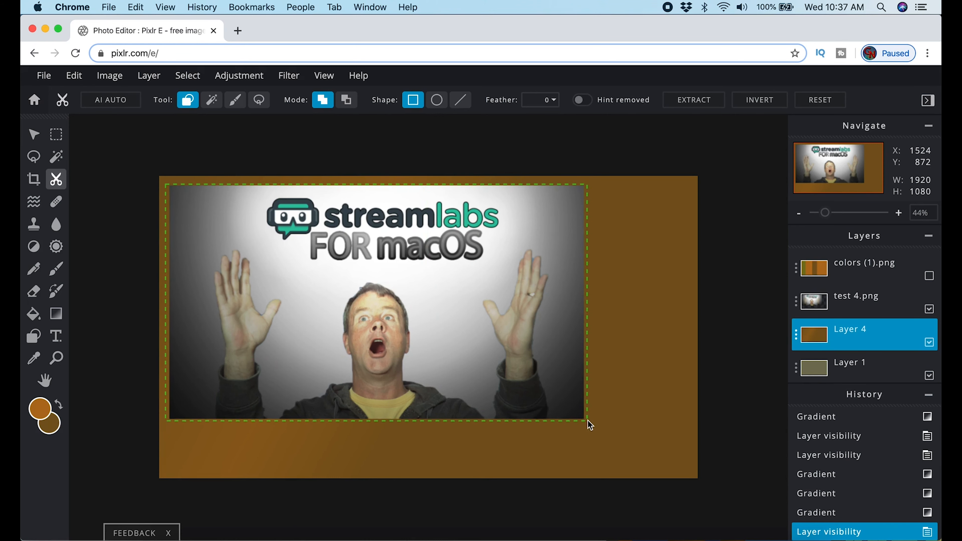
left_click(691, 101)
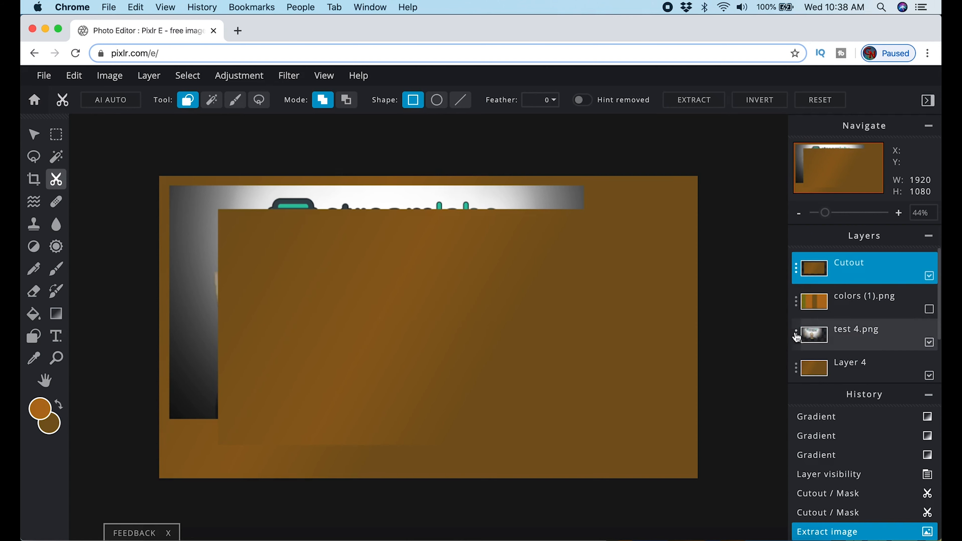
left_click(796, 368)
left_click(772, 515)
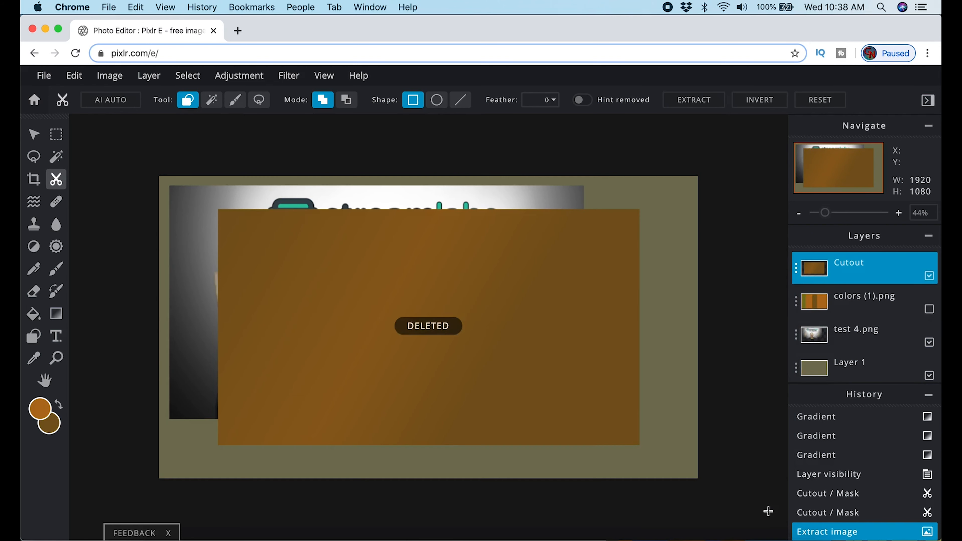
Step: Position the Cutout layer at left 15, top 19, enlarge it to about 1536 × 860, and place it below test 4.png
left_click(34, 135)
left_click_drag(462, 350, 411, 325)
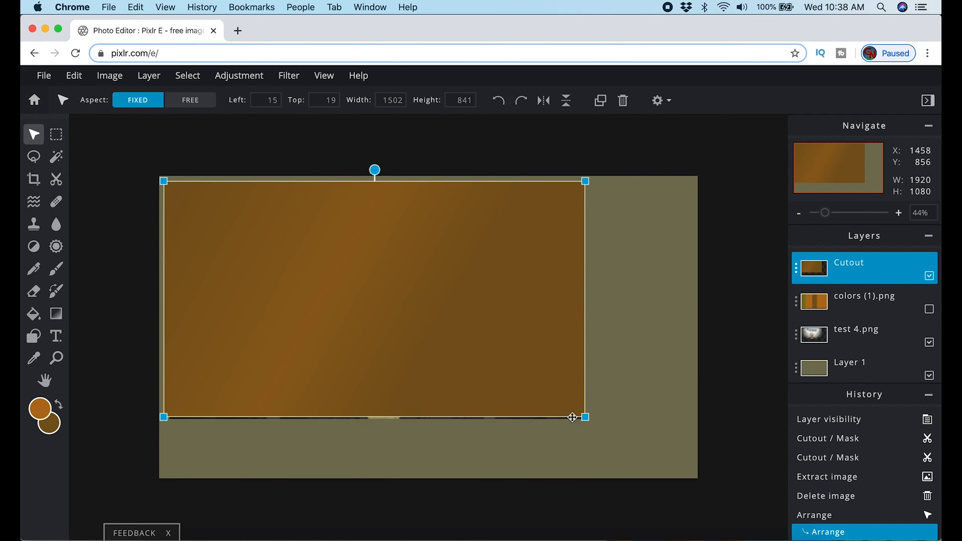
left_click_drag(585, 421, 595, 422)
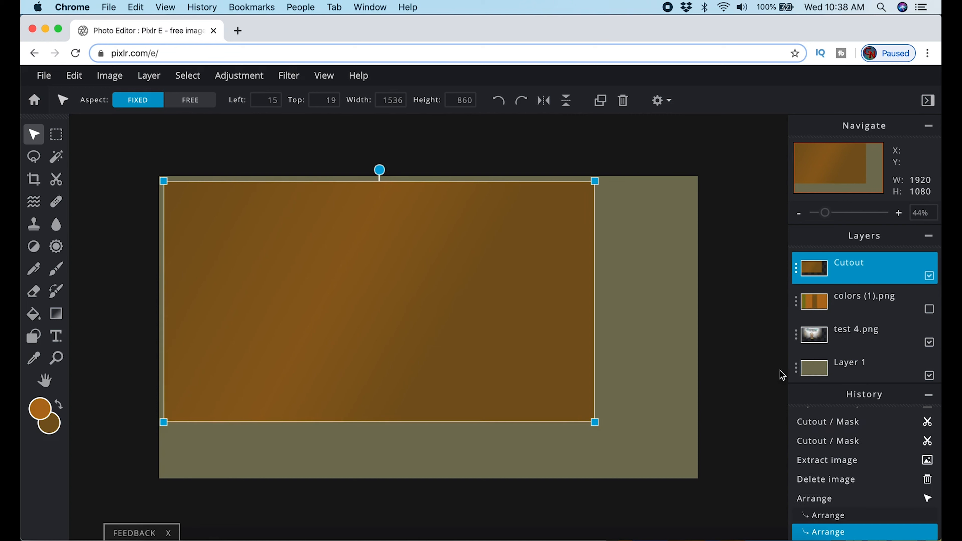
left_click_drag(854, 269, 857, 329)
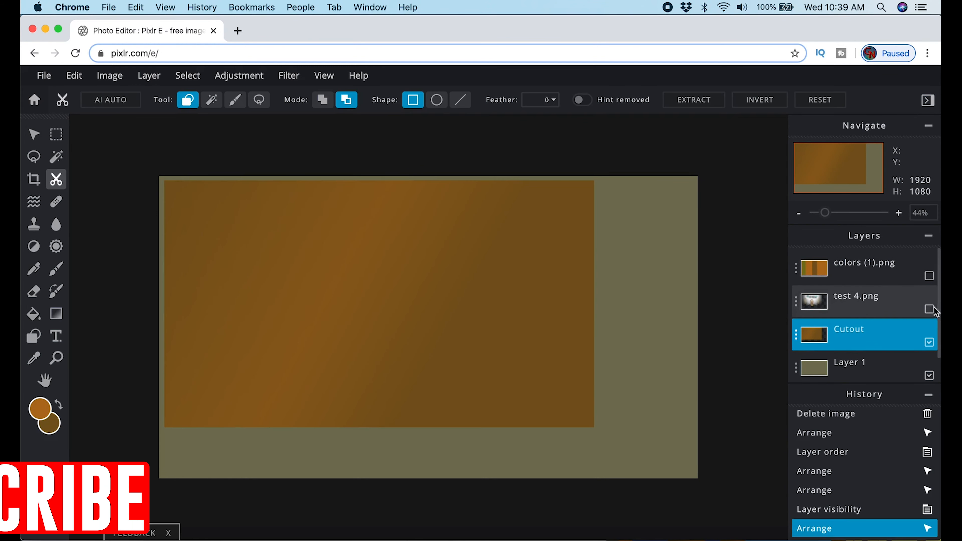
Step: Show test 4.png as a guide, remove the Cutout rectangle's interior to leave a thin frame, and hide test 4.png again
left_click(930, 309)
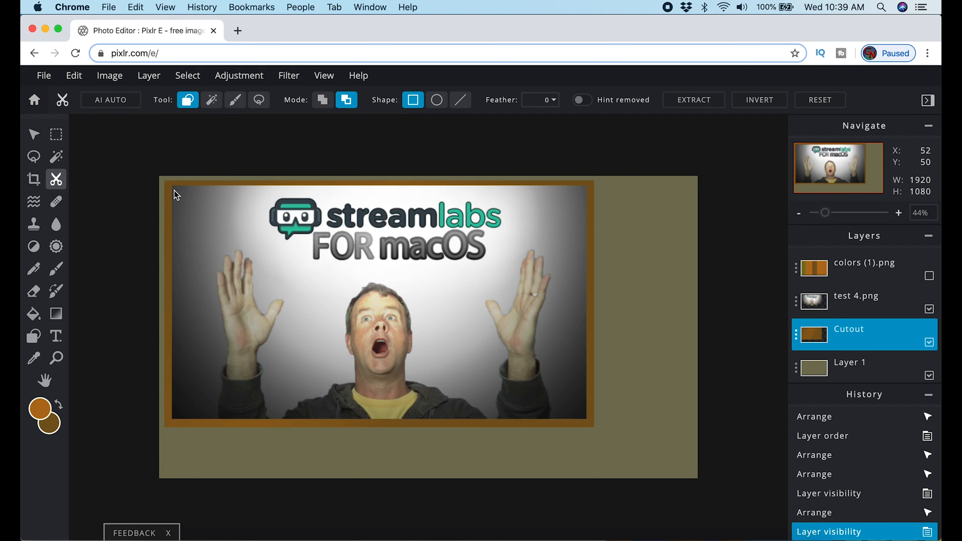
left_click_drag(174, 190, 589, 422)
left_click_drag(588, 423, 588, 423)
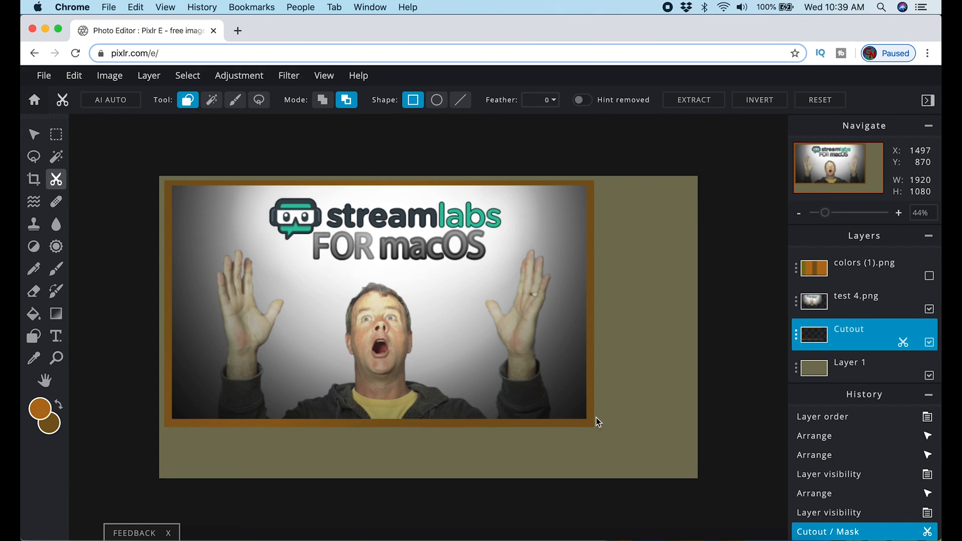
left_click(929, 309)
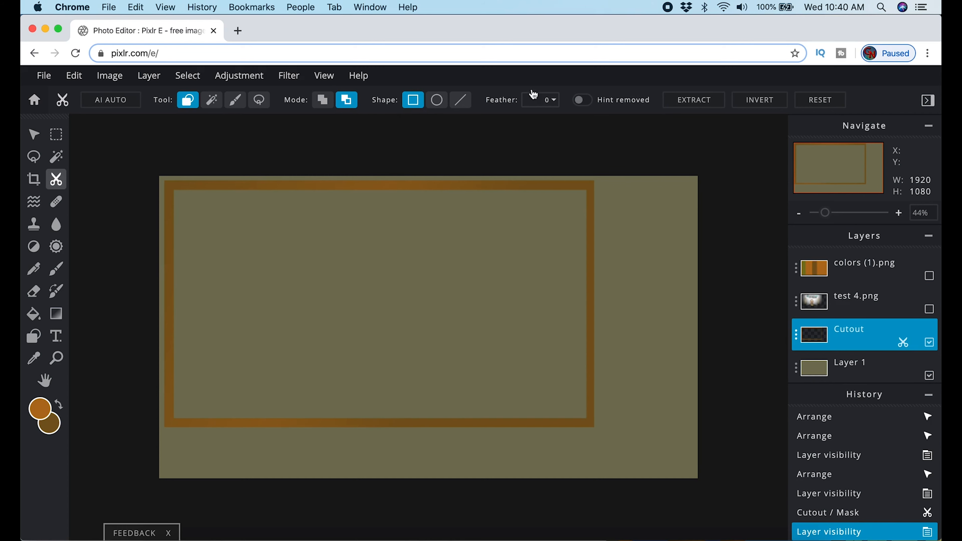
Step: Replace the masked Cutout layer with its extracted frame below test 4.png, and position the frame at left 19, top 17
left_click(694, 100)
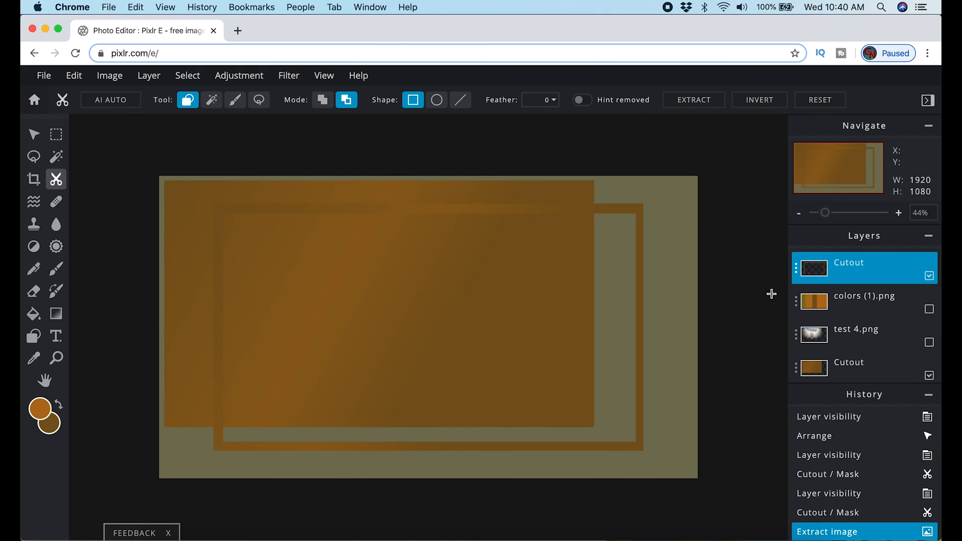
left_click(796, 367)
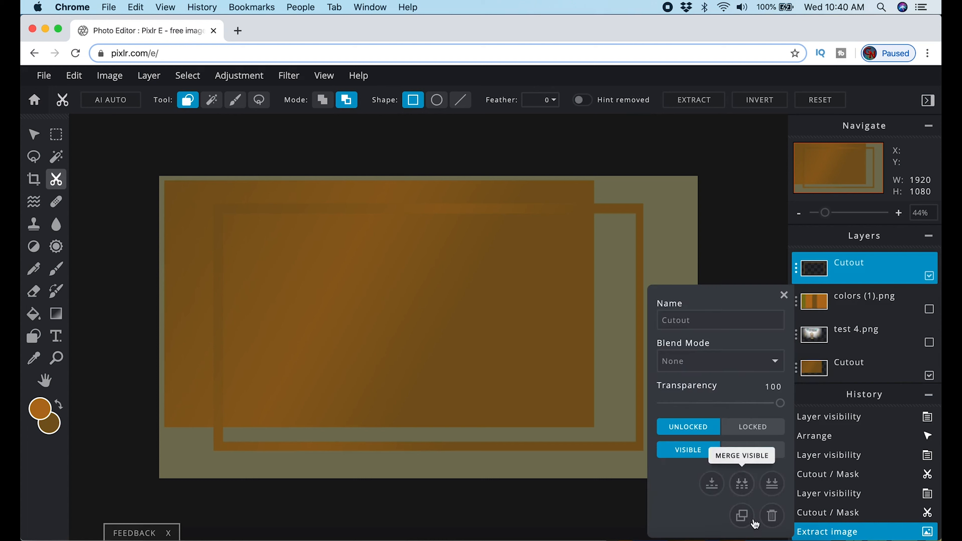
left_click(771, 487)
left_click_drag(849, 276, 849, 335)
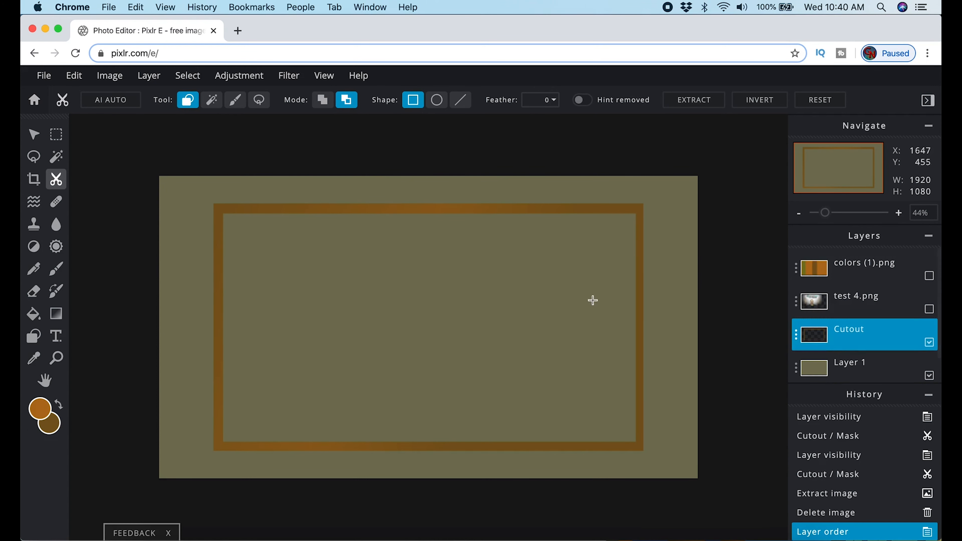
left_click(42, 138)
left_click_drag(268, 210, 218, 187)
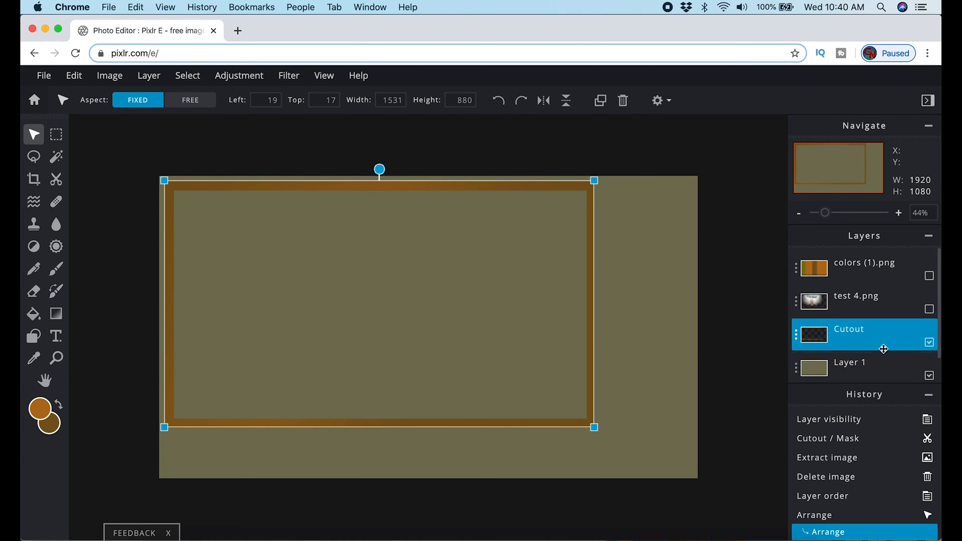
Step: Add an empty layer at the top of the layer stack
scroll(884, 352, "down", 2)
left_click(863, 372)
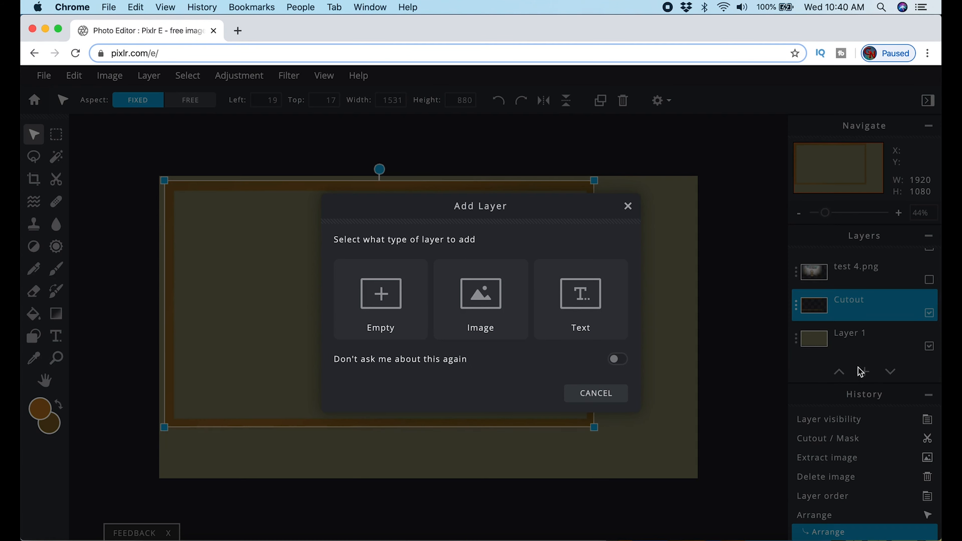
left_click(381, 294)
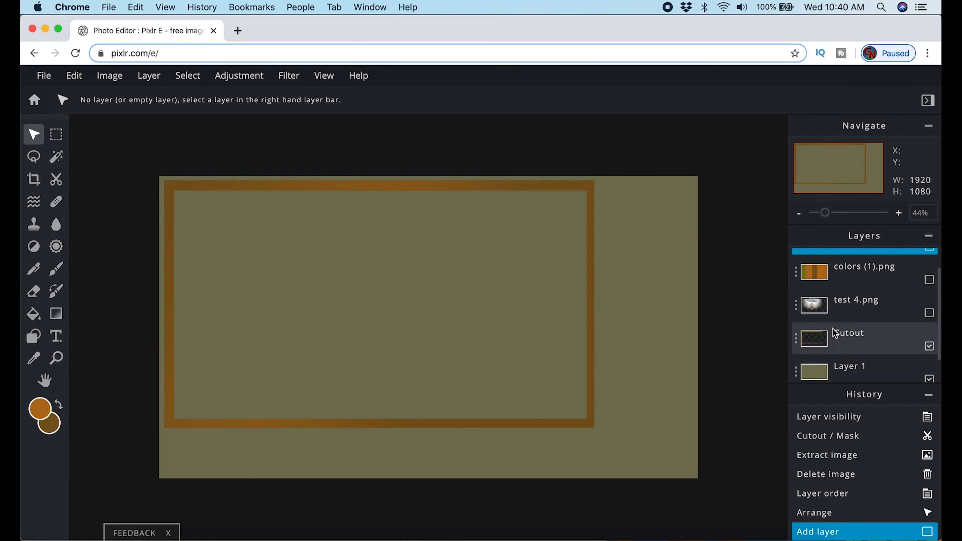
scroll(836, 334, "up", 2)
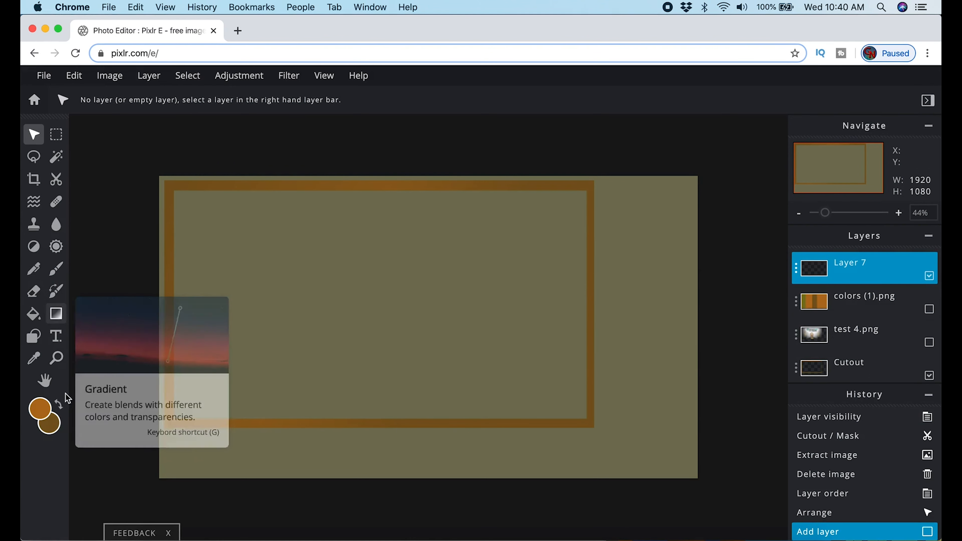
Step: Swap the two colours and draw a filled orange-brown rectangle about 330 × 880 to the right of the frame, matching its height
left_click(61, 401)
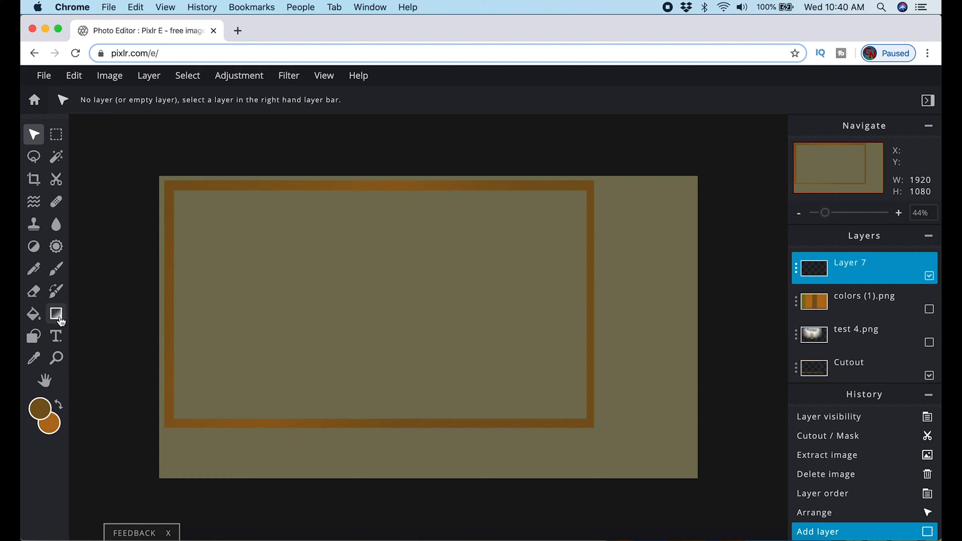
left_click(34, 337)
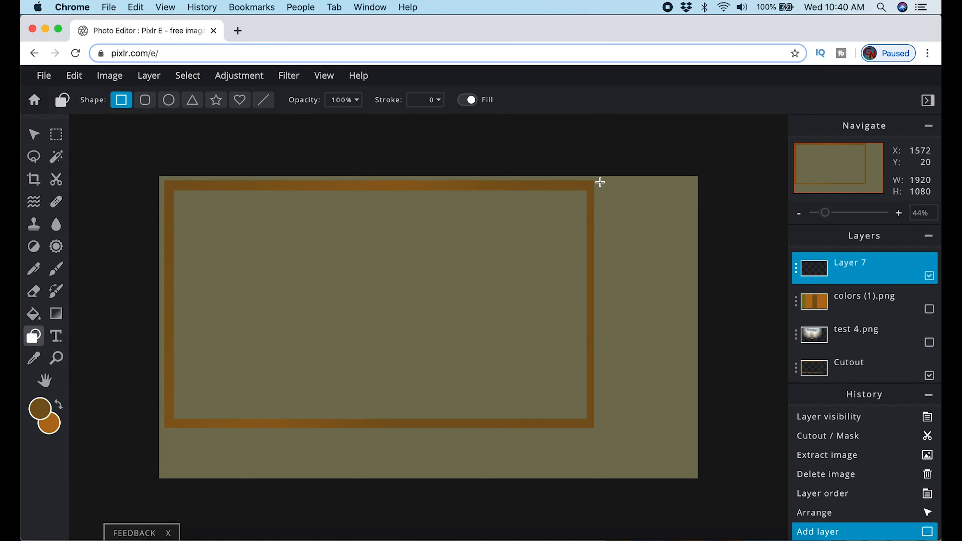
left_click_drag(598, 181, 682, 423)
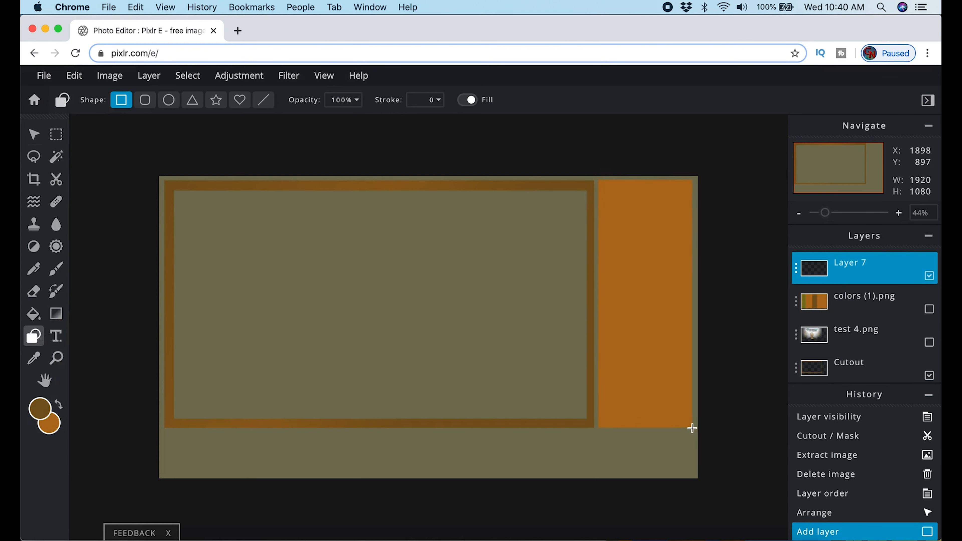
left_click_drag(694, 429, 692, 429)
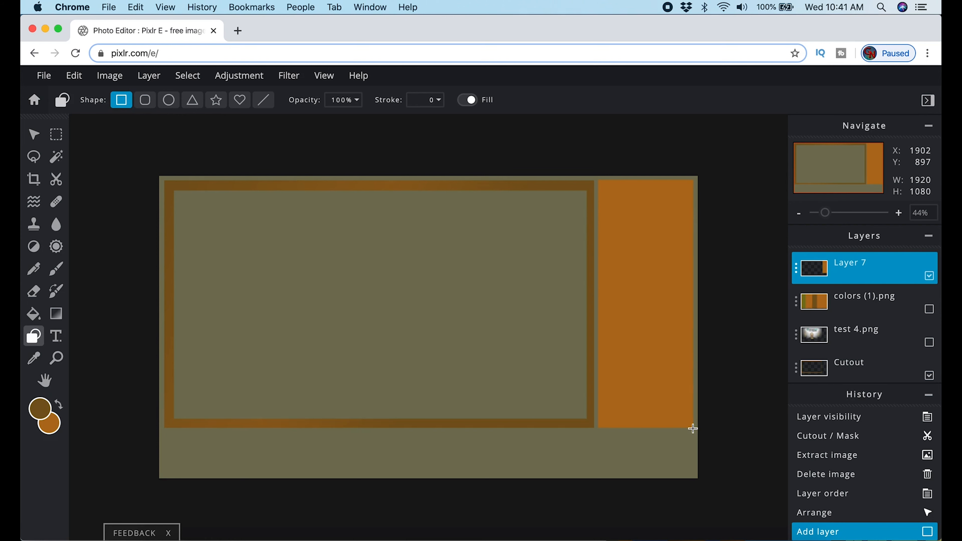
left_click_drag(693, 428, 693, 429)
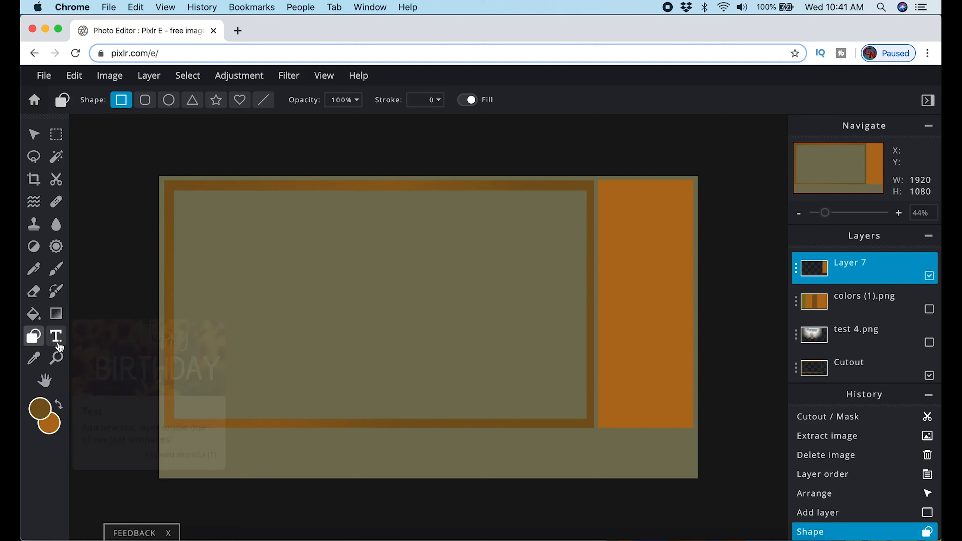
Step: Try diagonal linear gradients with Darken blending on Layer 7 over the orange-brown rectangle, undoing each one
left_click(56, 313)
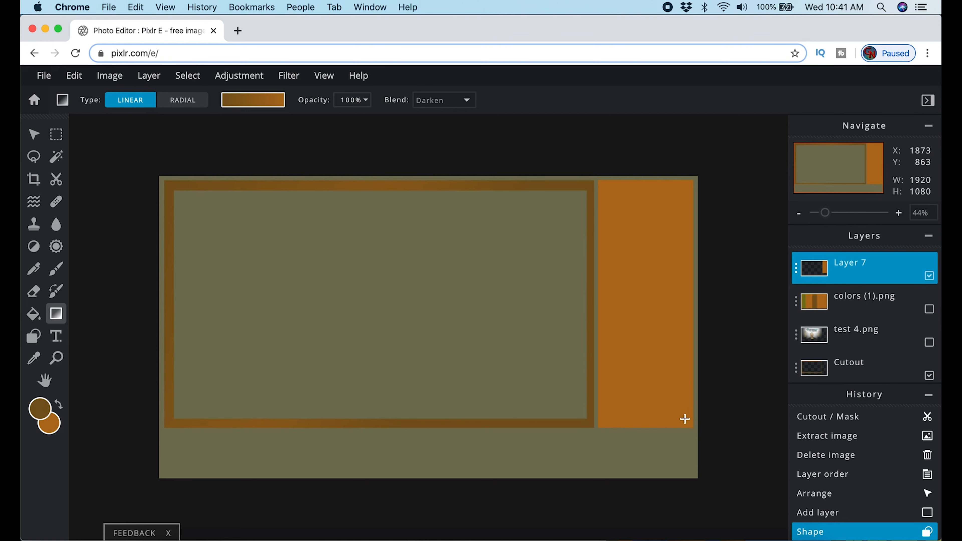
left_click_drag(684, 417, 604, 189)
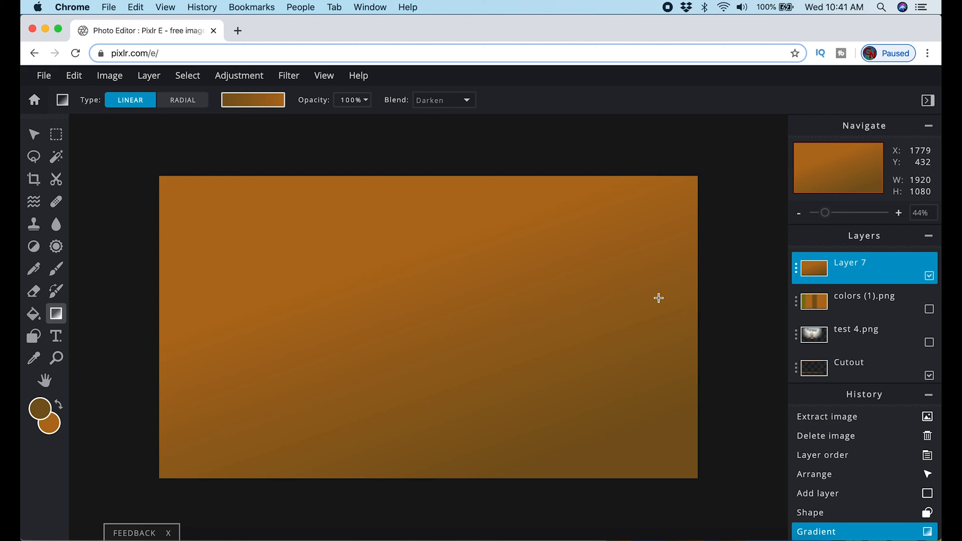
key("super+z")
left_click_drag(631, 275, 656, 323)
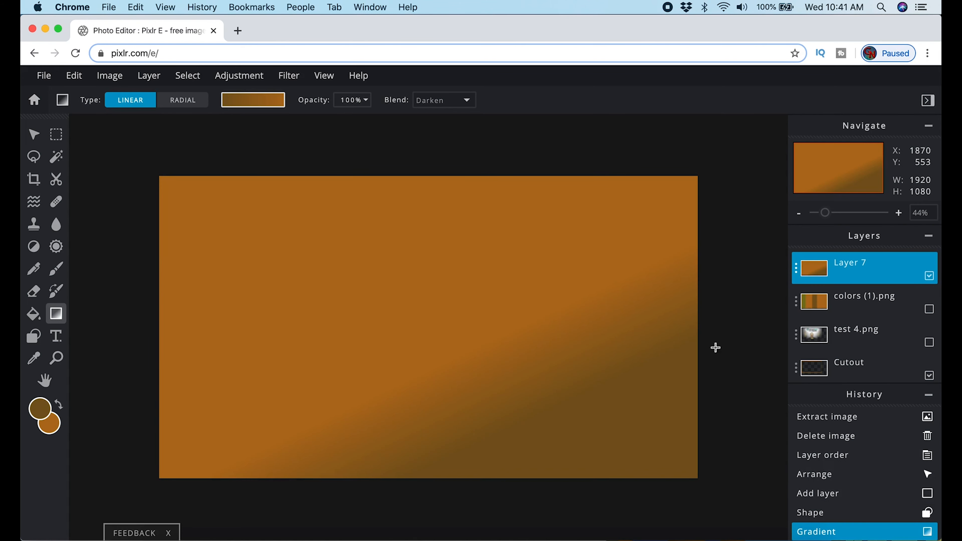
left_click(818, 513)
left_click_drag(681, 356, 608, 223)
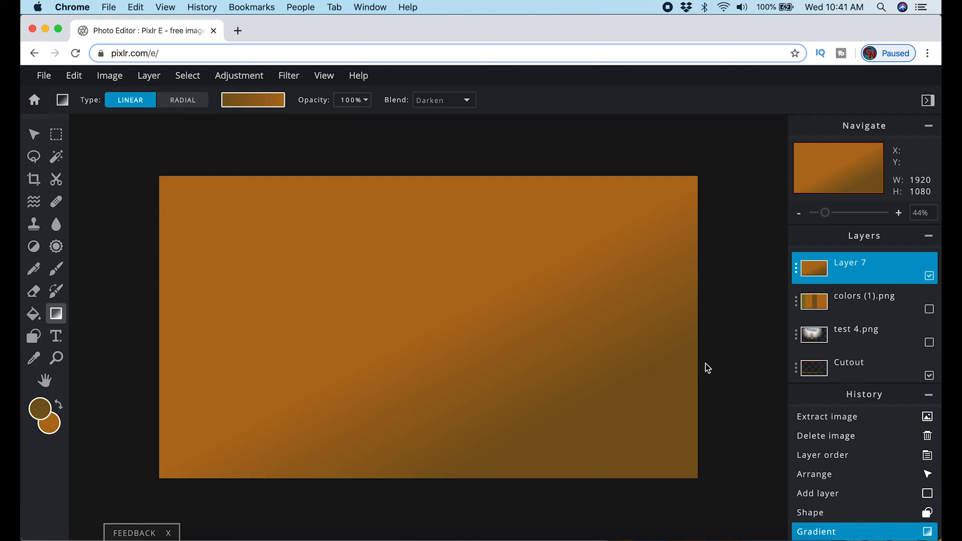
left_click(834, 512)
Step: Try diagonal linear gradients on Layer 7 with Hard-light and Overlay blending, undoing each one
left_click(467, 100)
left_click(436, 142)
left_click_drag(619, 260, 664, 333)
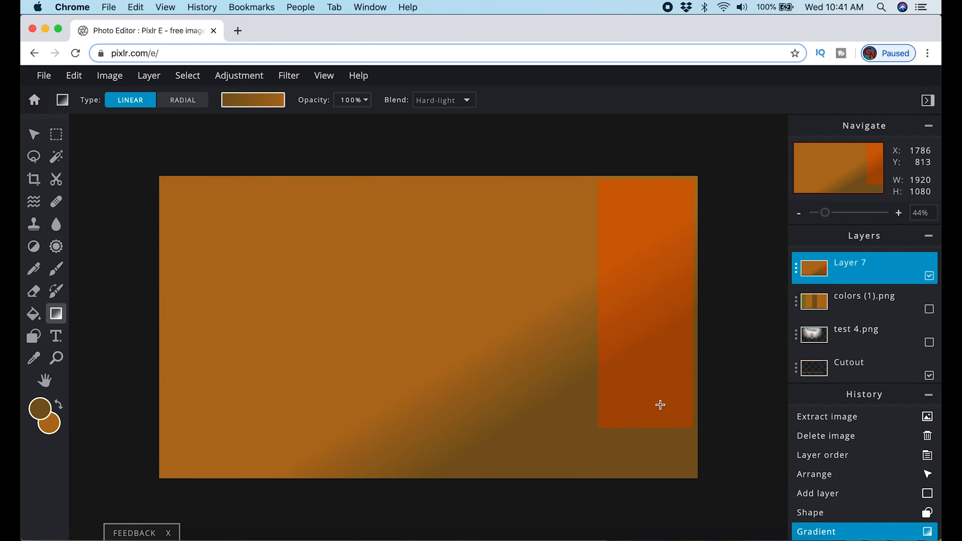
key("super+z")
left_click(468, 100)
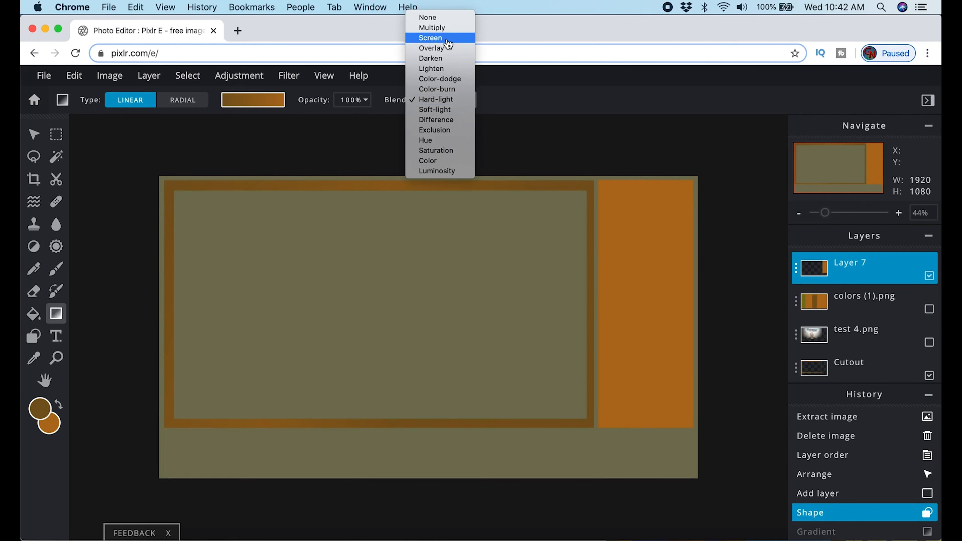
left_click(432, 48)
left_click_drag(605, 200, 676, 402)
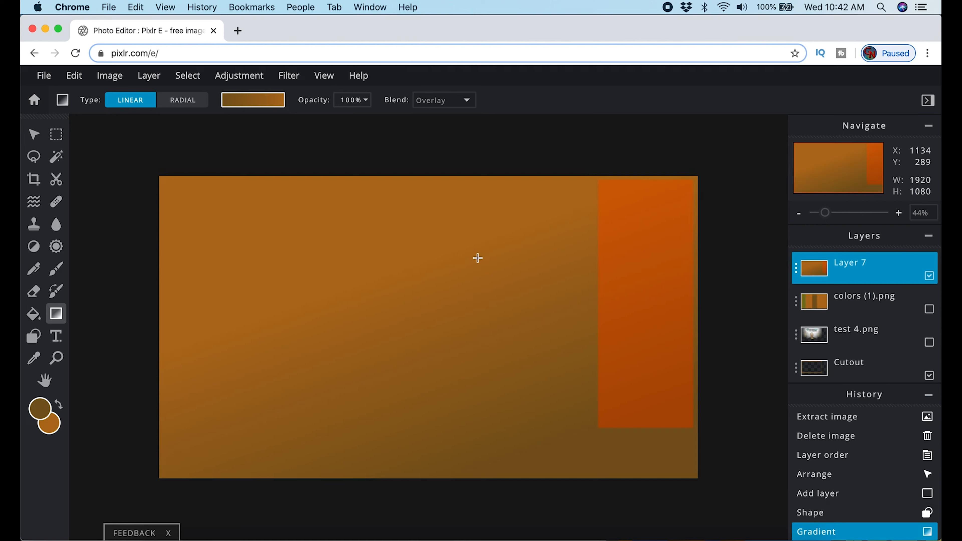
left_click(833, 514)
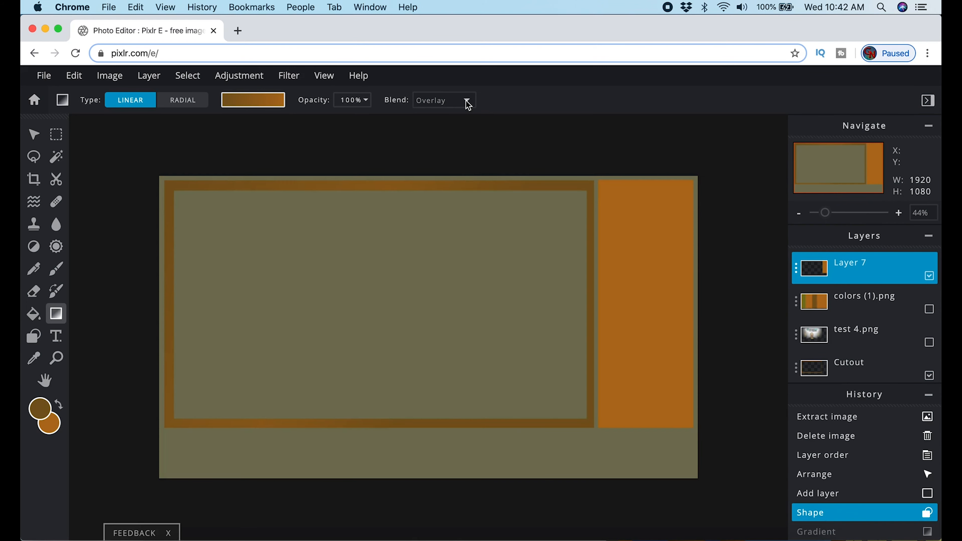
left_click(447, 101)
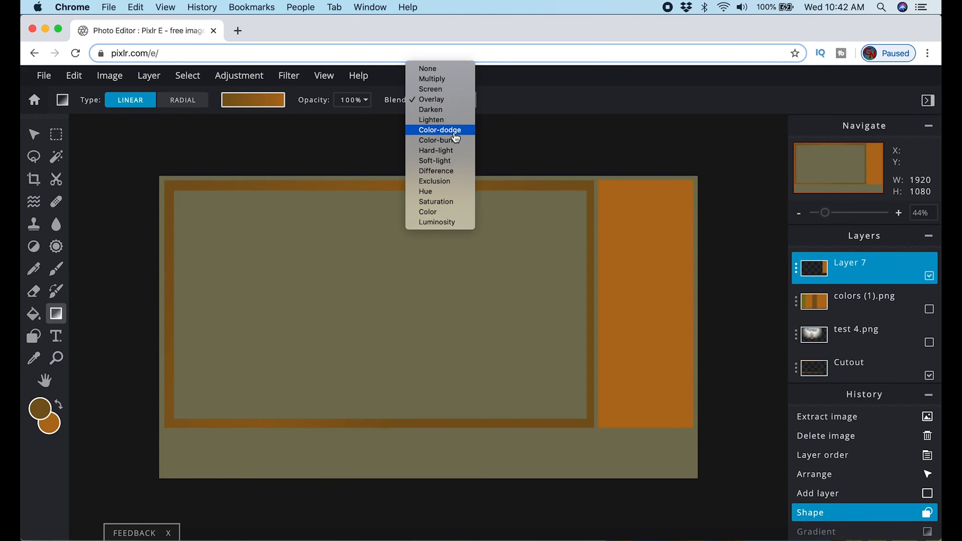
left_click(436, 150)
left_click_drag(679, 409, 606, 192)
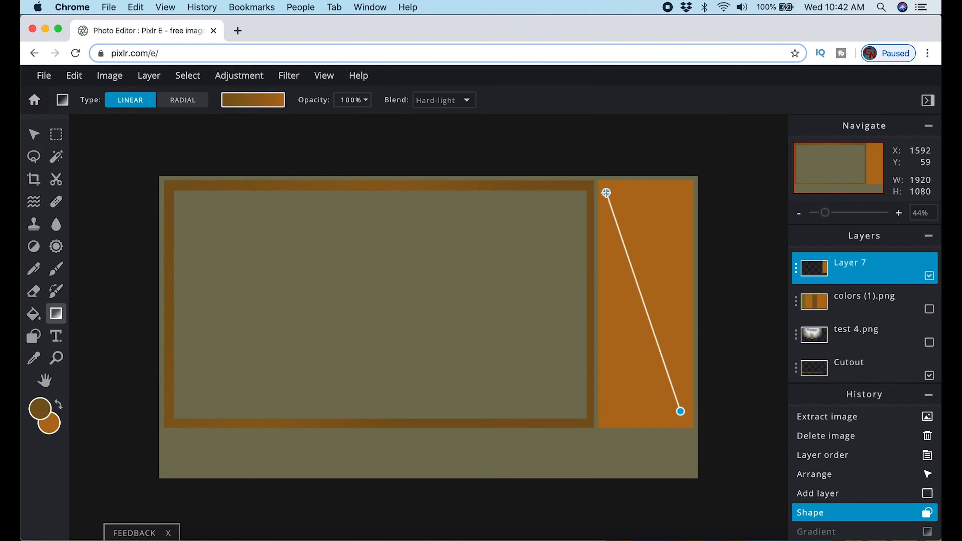
left_click(844, 513)
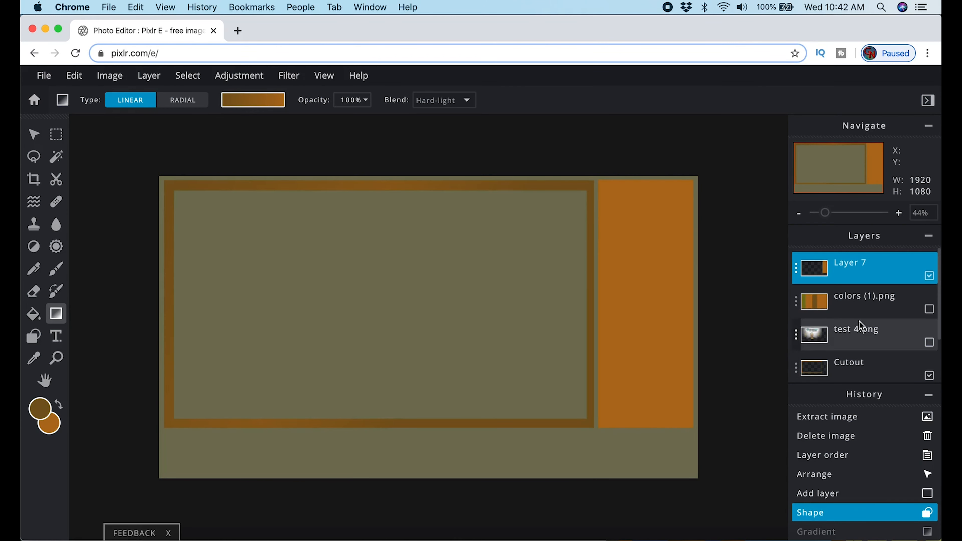
Step: Duplicate Layer 7 and fill the original with a diagonal linear gradient between dark brown and orange-brown, using Darken blending
left_click(796, 270)
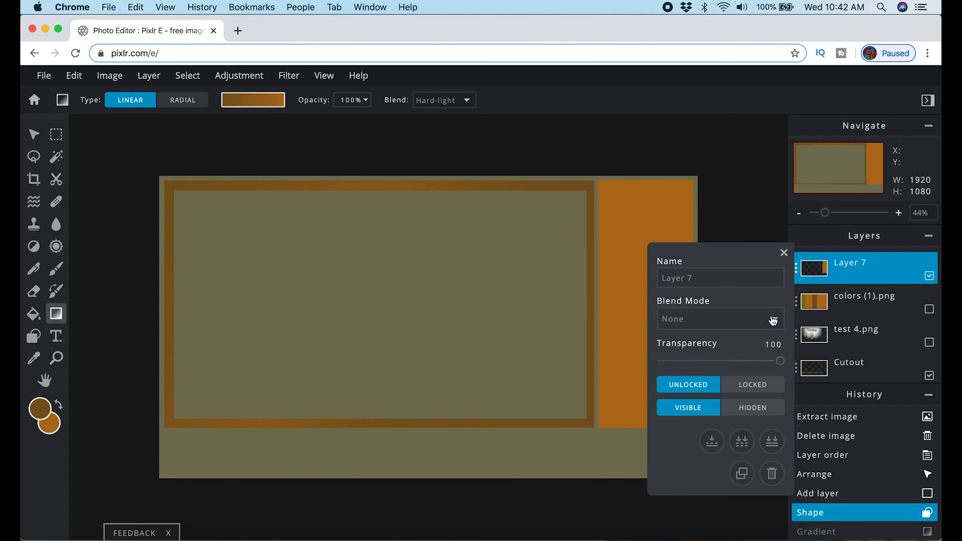
left_click(742, 473)
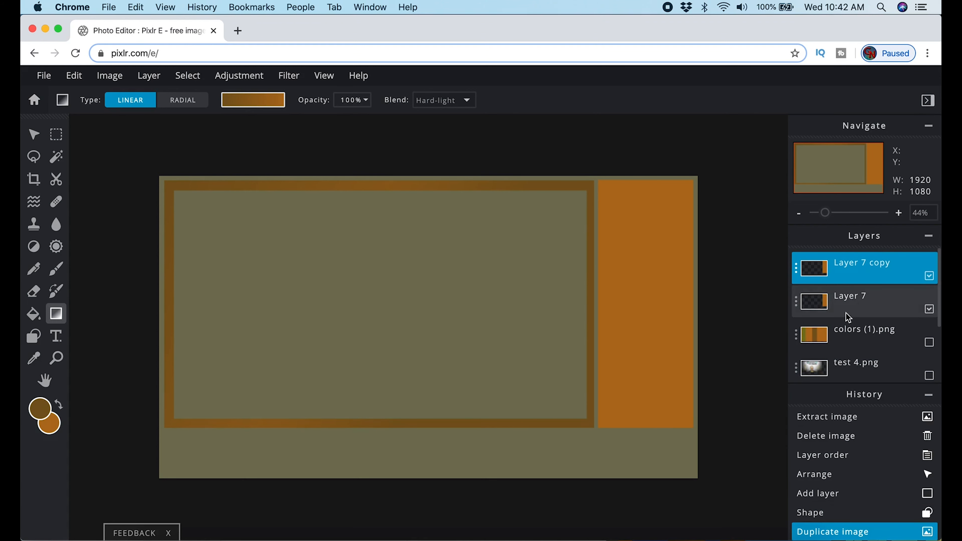
left_click(857, 310)
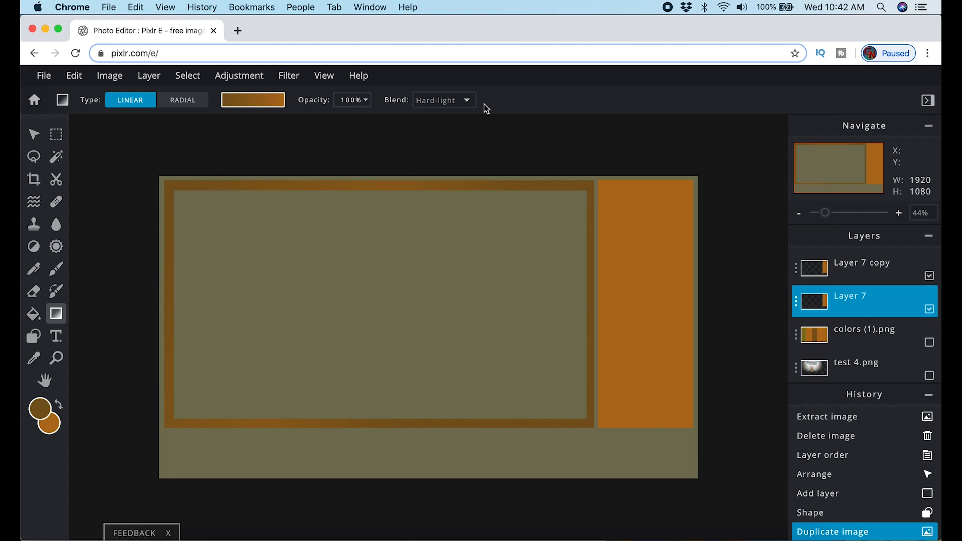
left_click(471, 102)
left_click(447, 59)
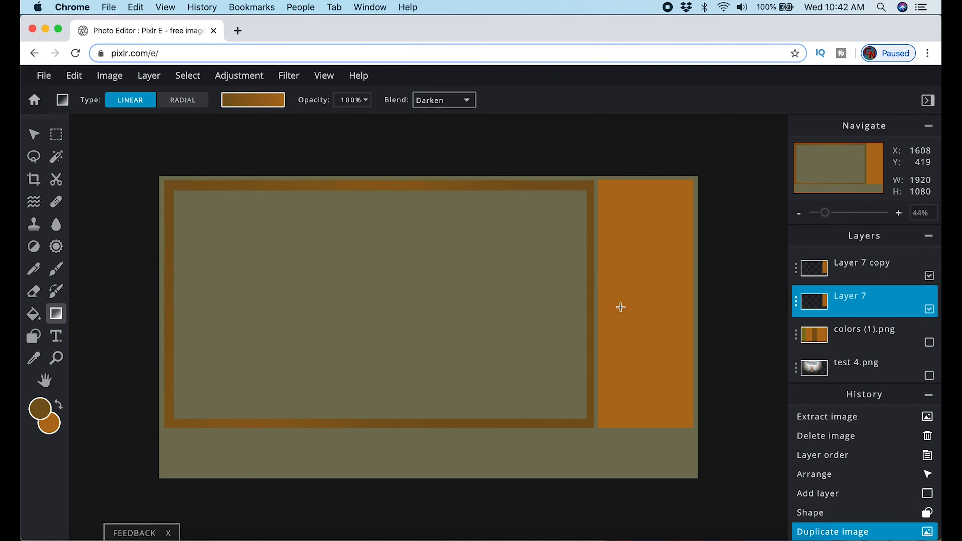
left_click_drag(666, 365, 675, 385)
left_click_drag(660, 349, 617, 233)
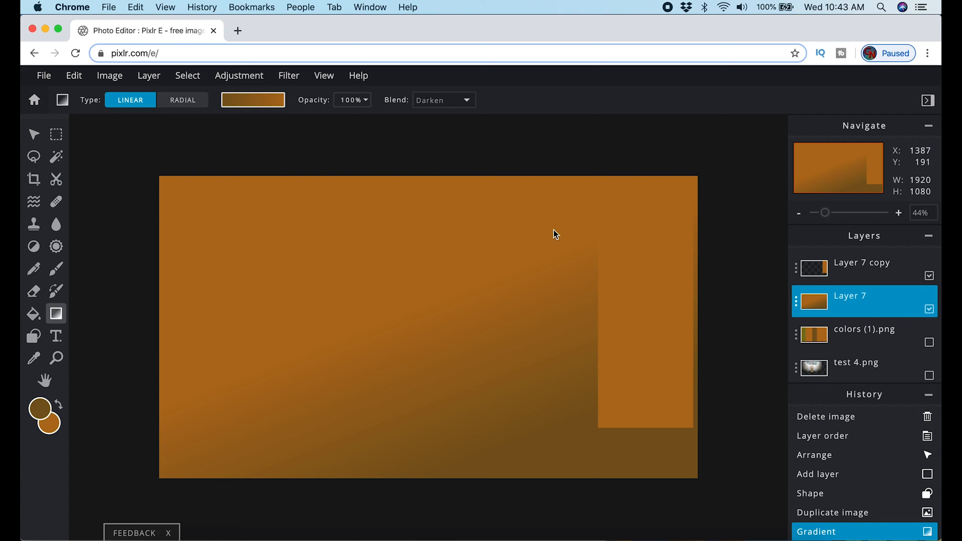
Step: Mask Layer 7's gradient to the tall rectangle using Layer 7 copy as a guide, and delete the copy
left_click(57, 179)
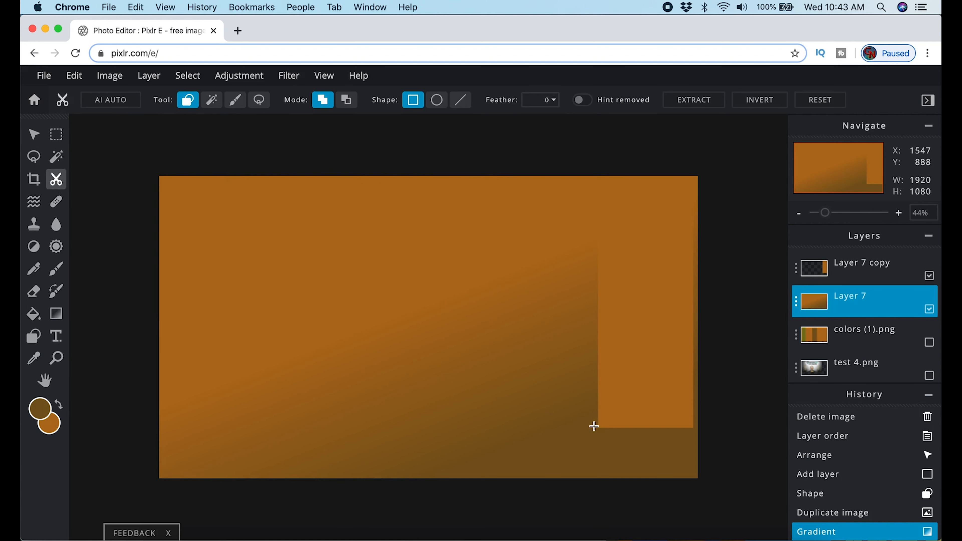
left_click_drag(598, 429, 694, 187)
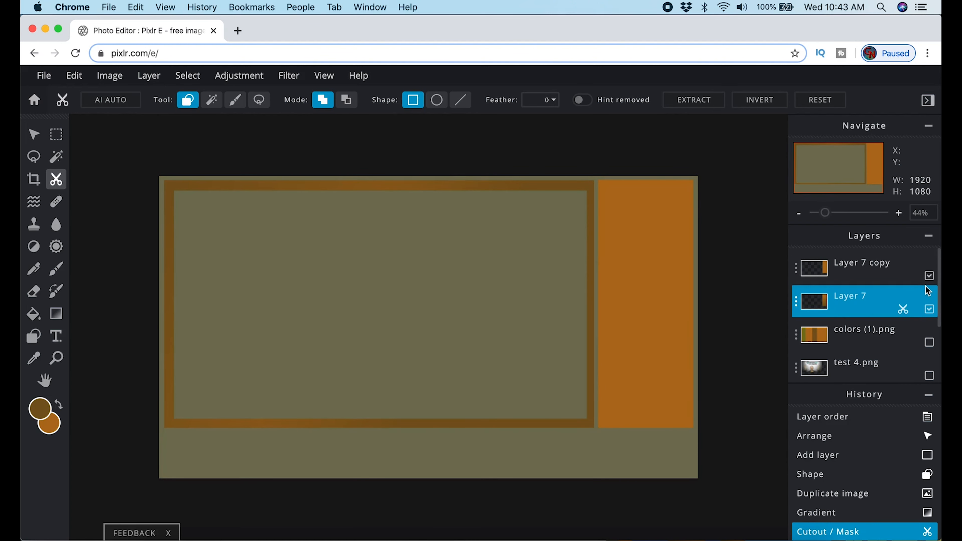
left_click(930, 276)
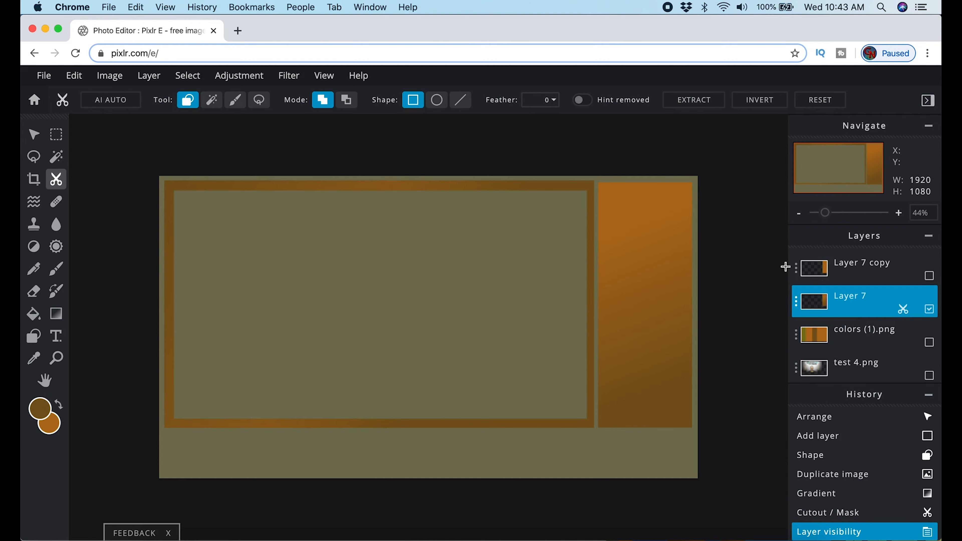
left_click(797, 269)
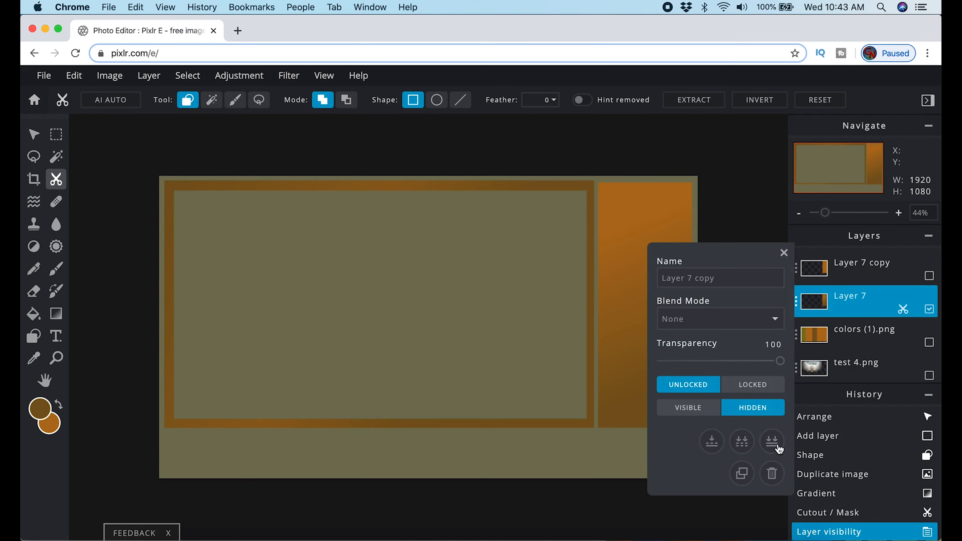
left_click(771, 474)
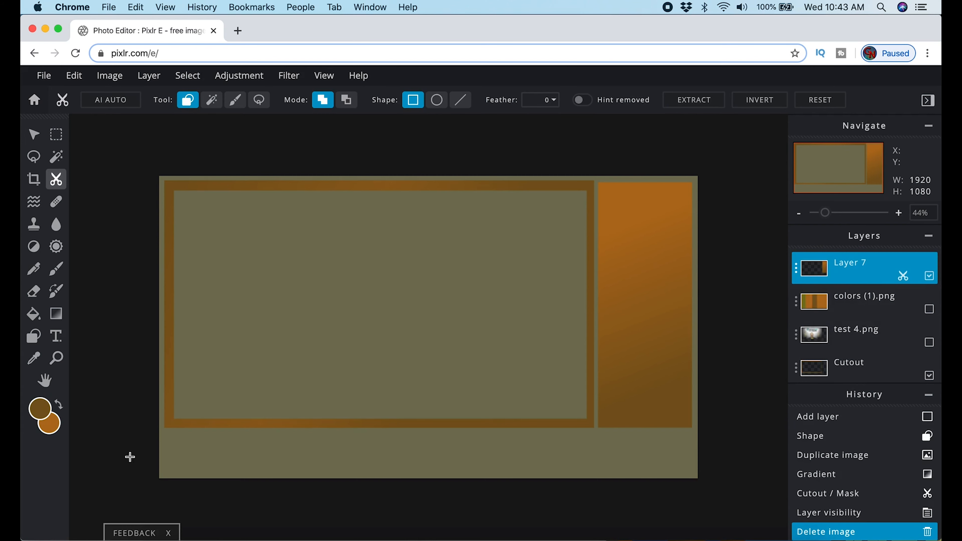
Step: Extract the gradient rectangle from Layer 7 as a new cutout layer and delete Layer 7
left_click(678, 105)
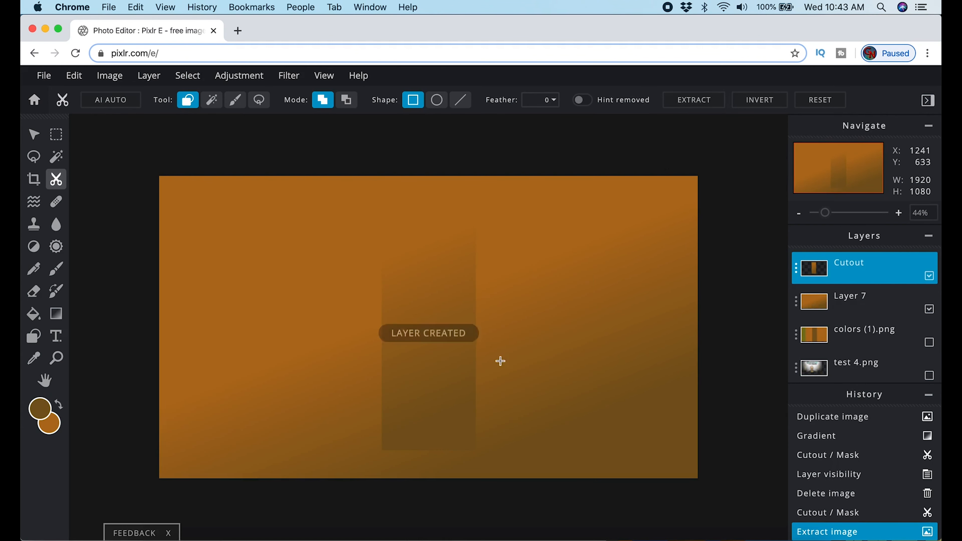
left_click(798, 302)
left_click(772, 505)
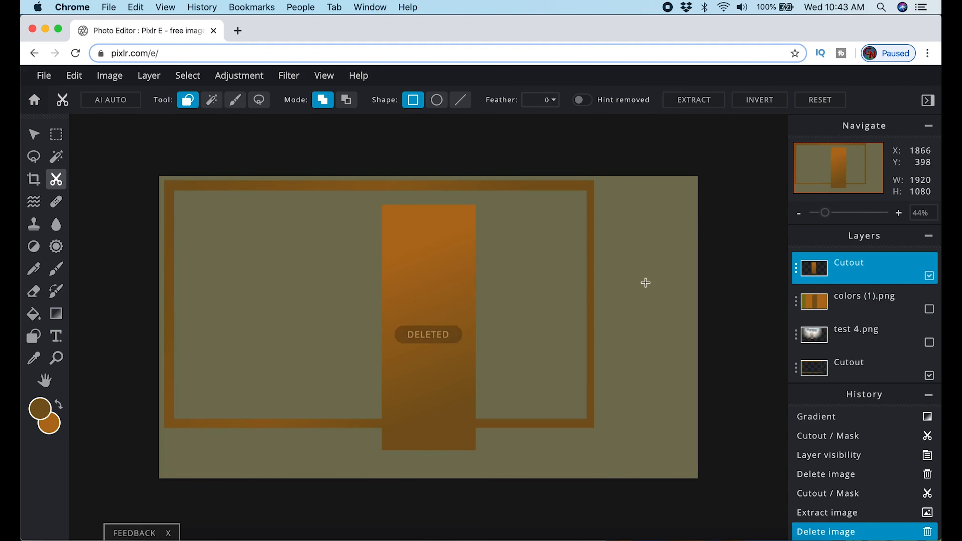
Step: Move the gradient rectangle beside the frame as a side panel, at left 1569 and top 20
key("v")
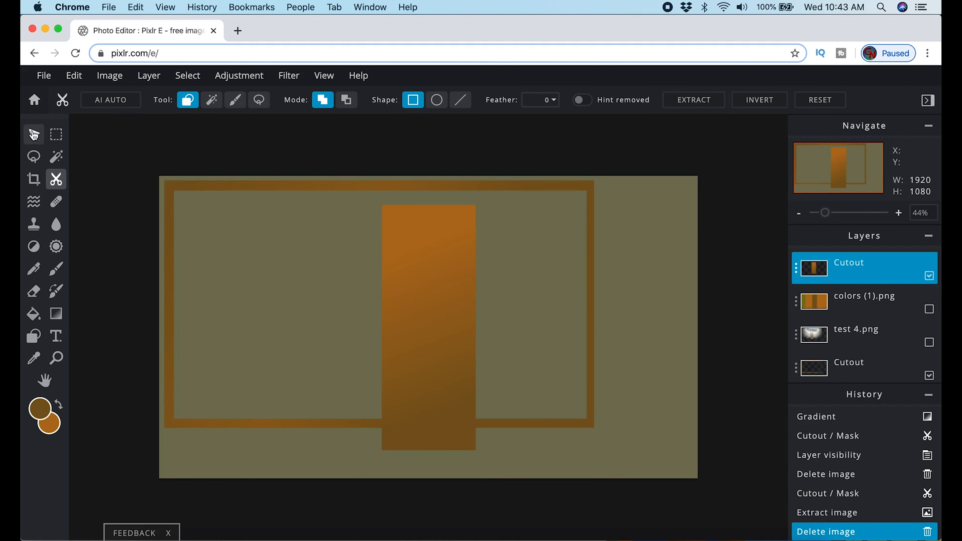
left_click_drag(418, 357, 634, 328)
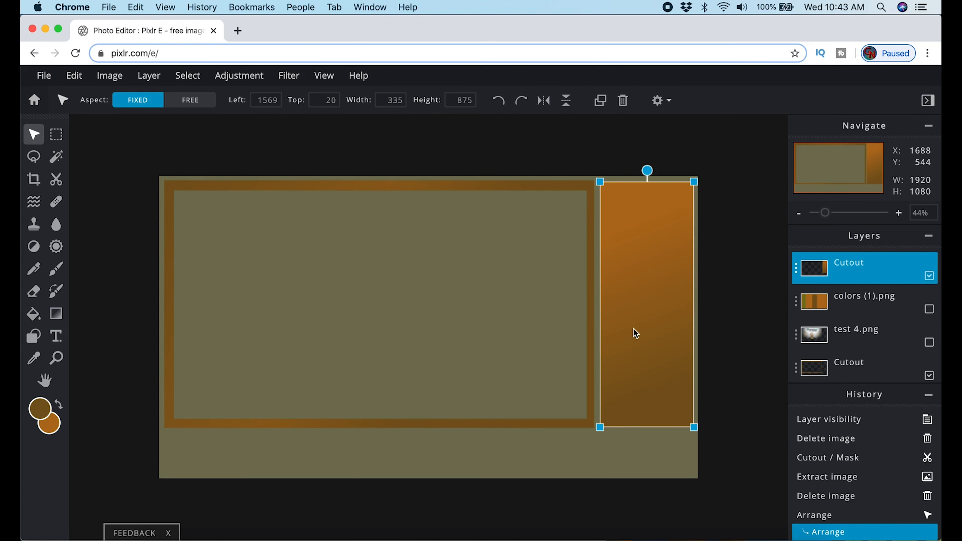
Step: Duplicate the frame's Cutout layer and fill the original with a diagonal brown-to-orange linear gradient using Darken blending
left_click(868, 371)
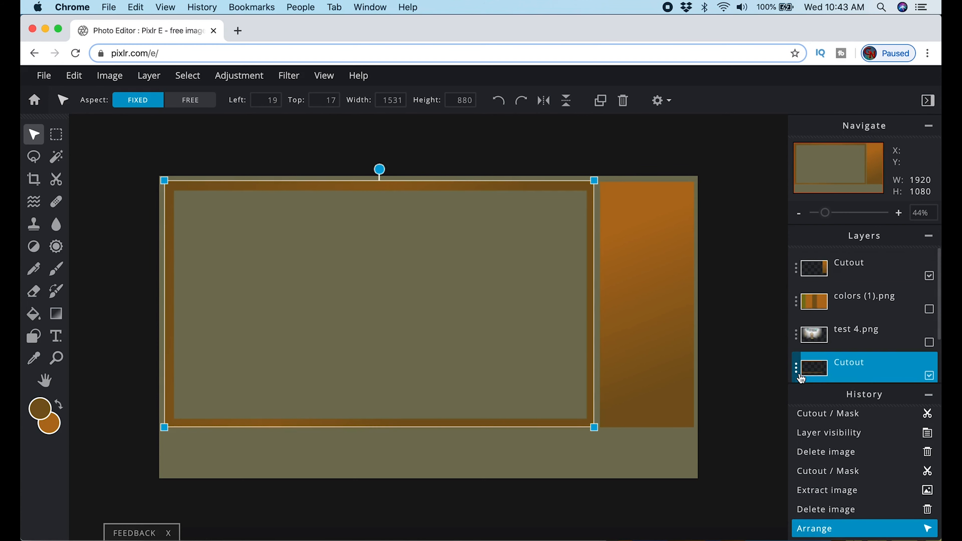
left_click(797, 368)
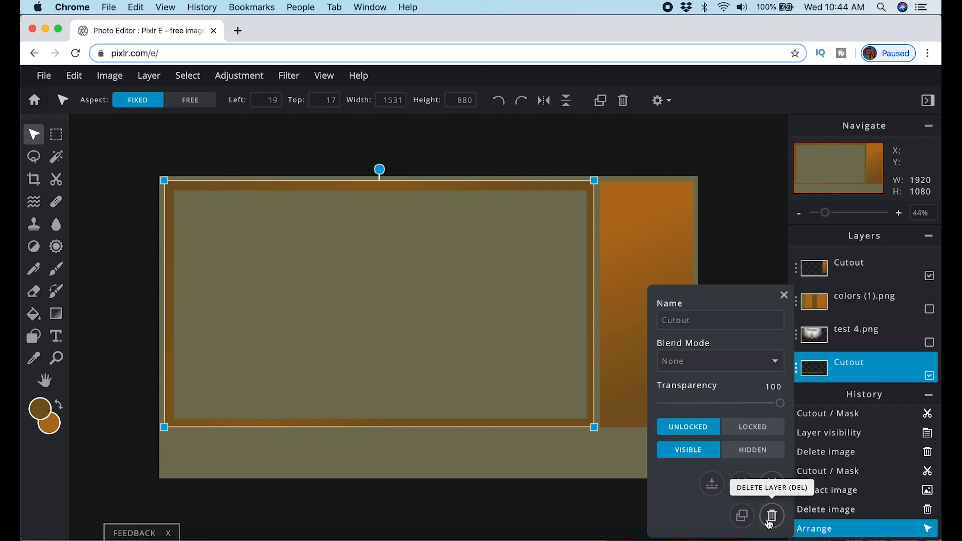
left_click(742, 516)
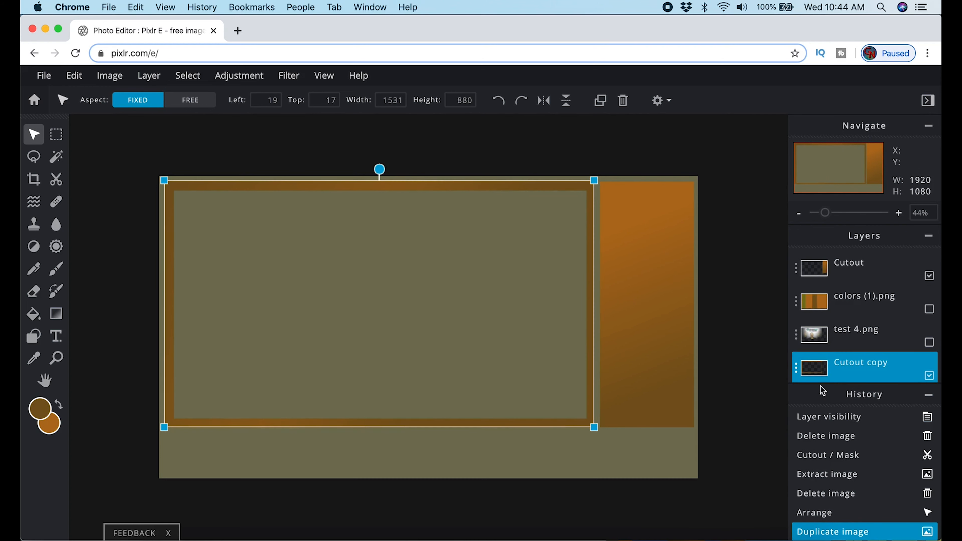
scroll(828, 366, "down", 3)
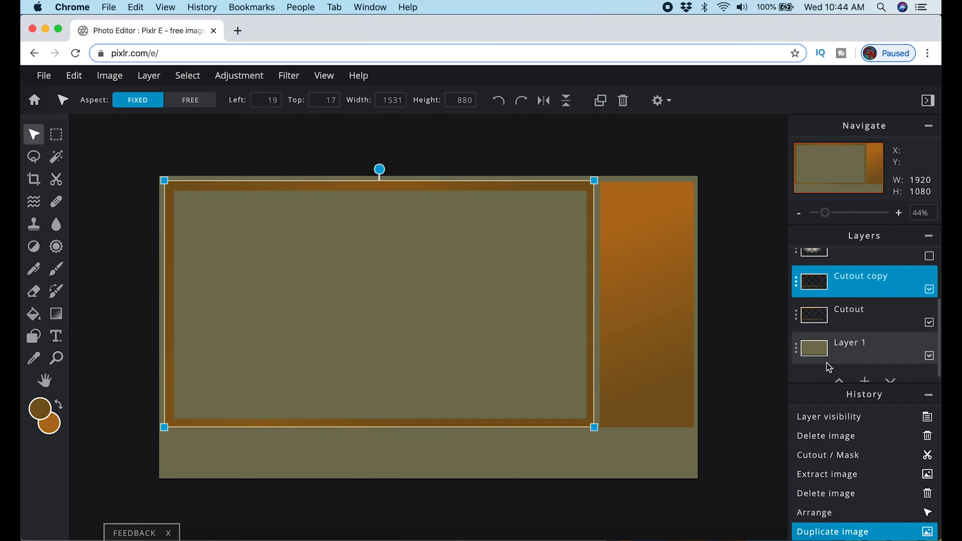
scroll(829, 367, "up", 1)
left_click(824, 324)
key("g")
left_click_drag(585, 422, 172, 187)
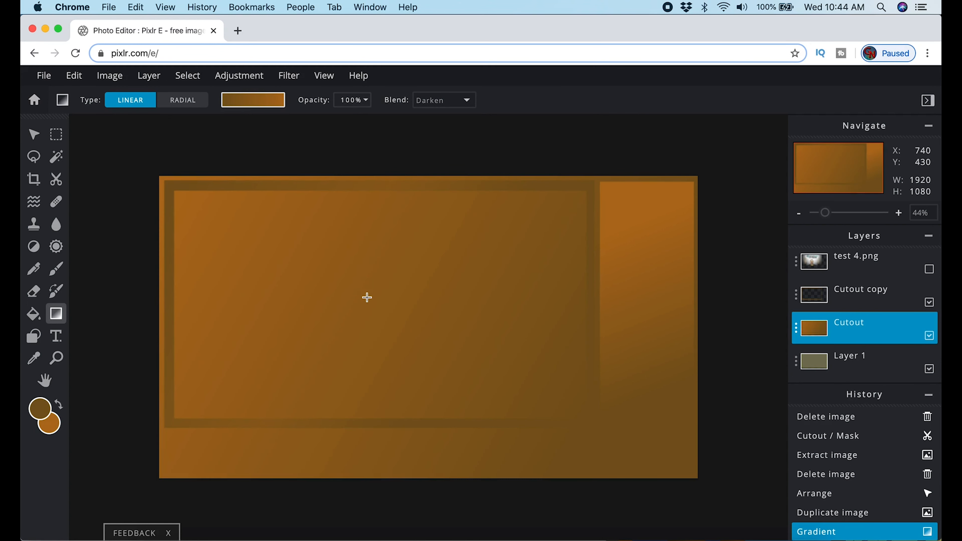
left_click_drag(525, 373, 245, 214)
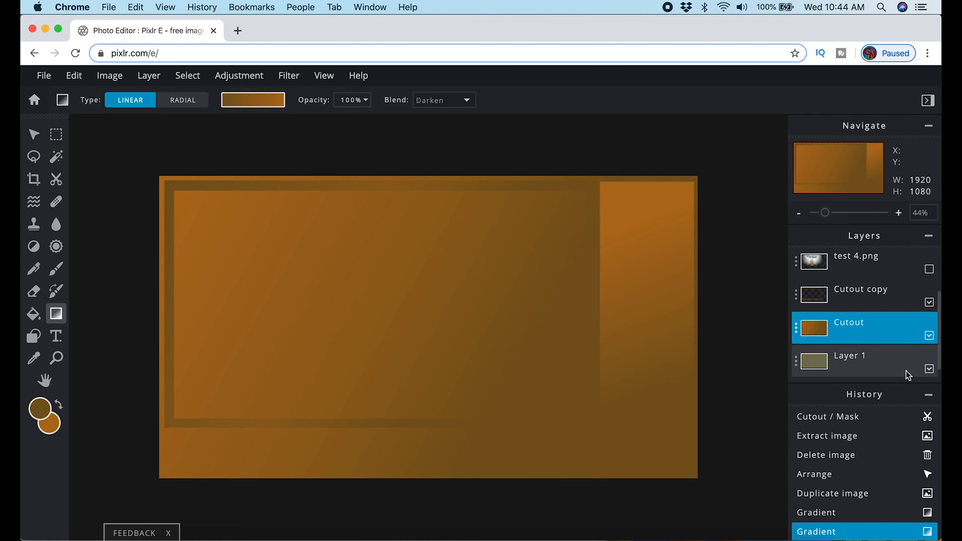
Step: Mask the gradient-filled Cutout layer to the frame's outer rectangle and subtract its rectangular interior, leaving only the border
left_click(56, 179)
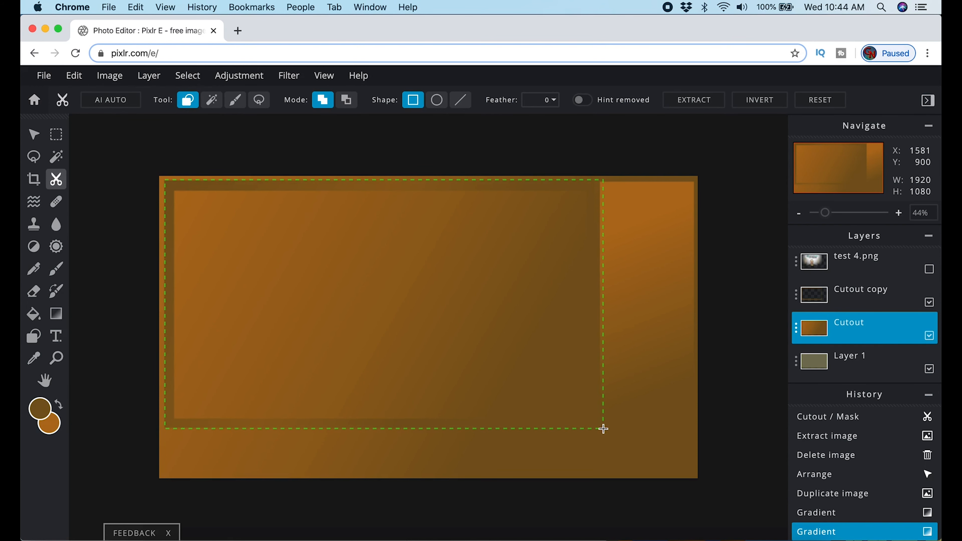
left_click_drag(603, 429, 594, 429)
left_click_drag(595, 428, 596, 430)
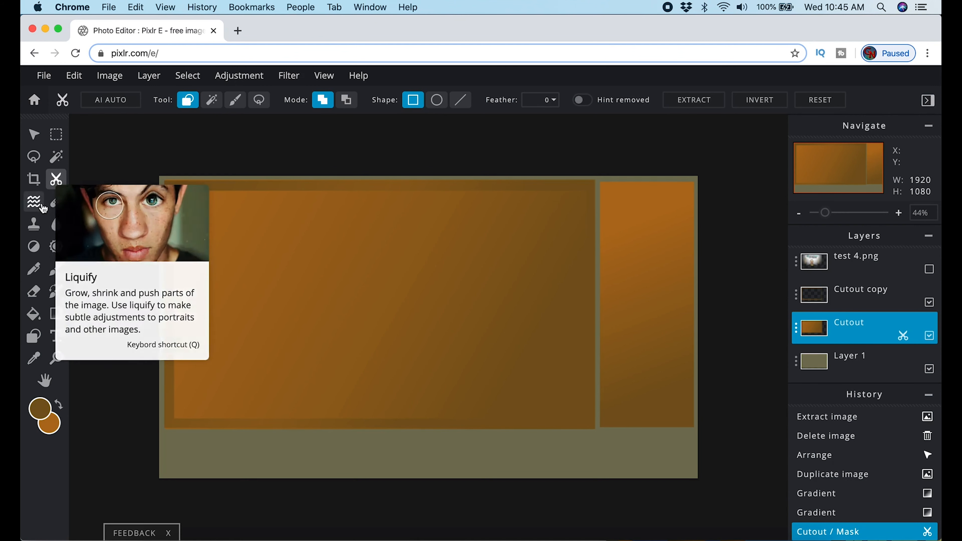
left_click(346, 100)
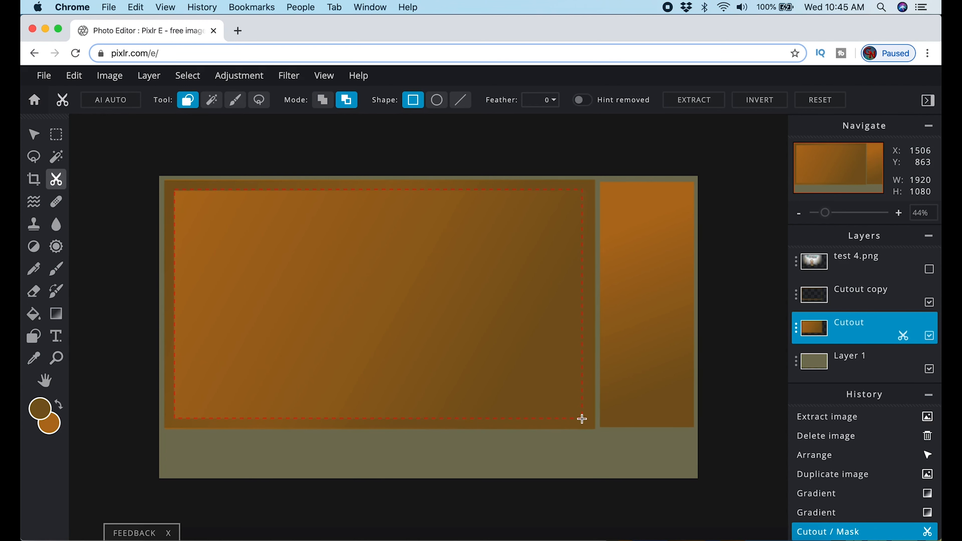
left_click_drag(582, 419, 582, 420)
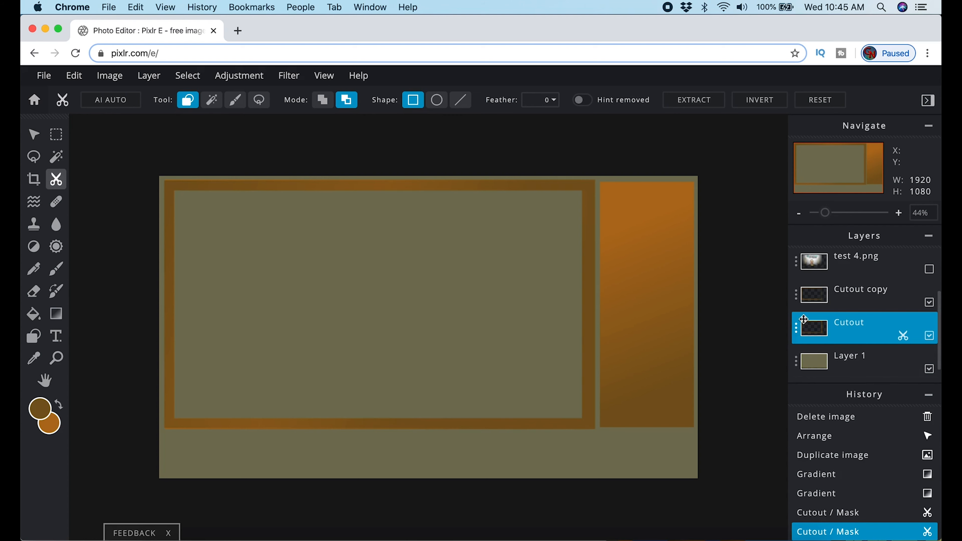
Step: Hide the Cutout copy guide layer and delete it
left_click(929, 304)
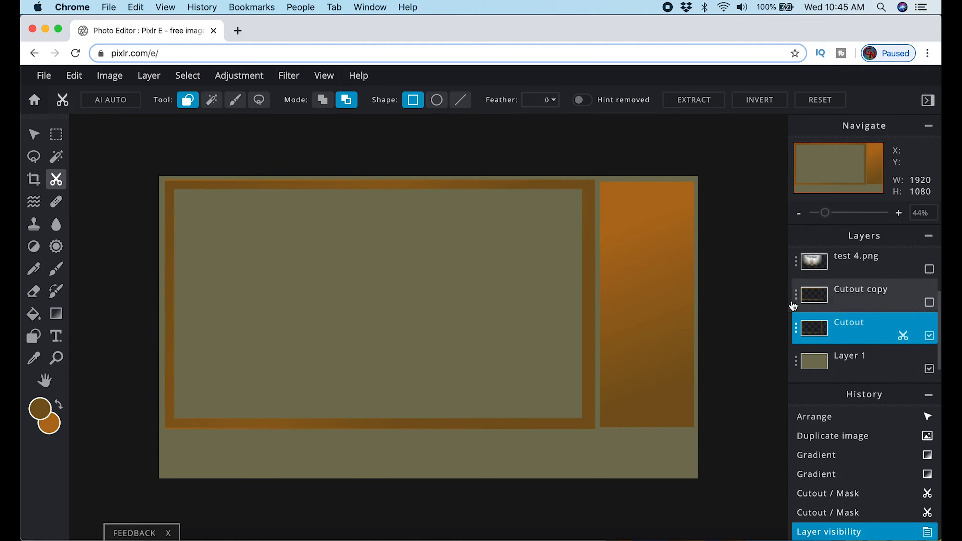
left_click(795, 296)
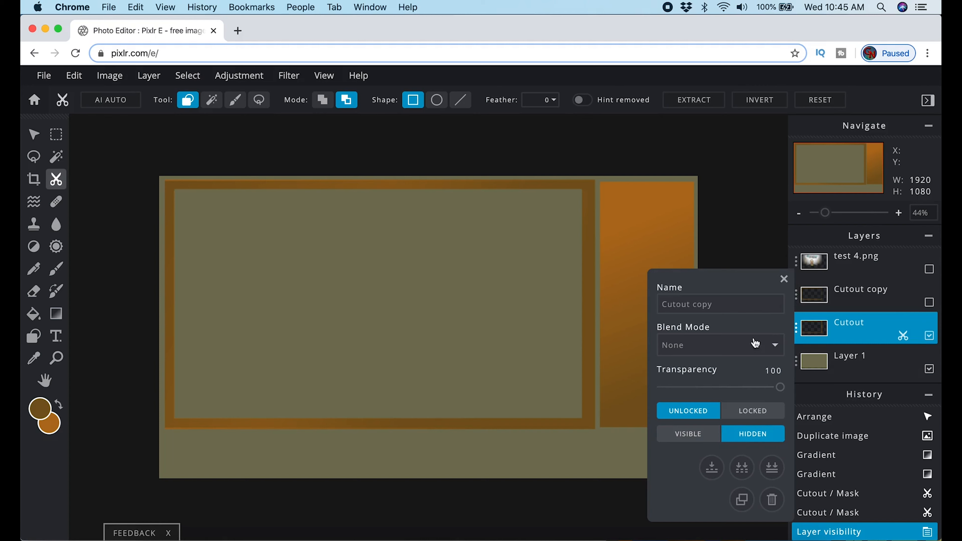
left_click(771, 500)
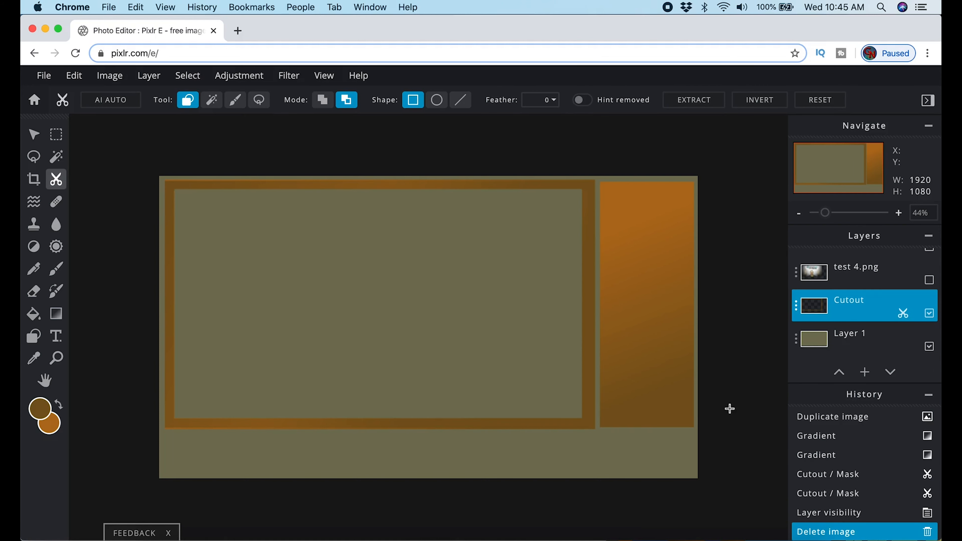
Step: Extract the masked gradient frame as a new layer and delete the full-canvas gradient layer it came from
left_click(323, 100)
left_click(676, 108)
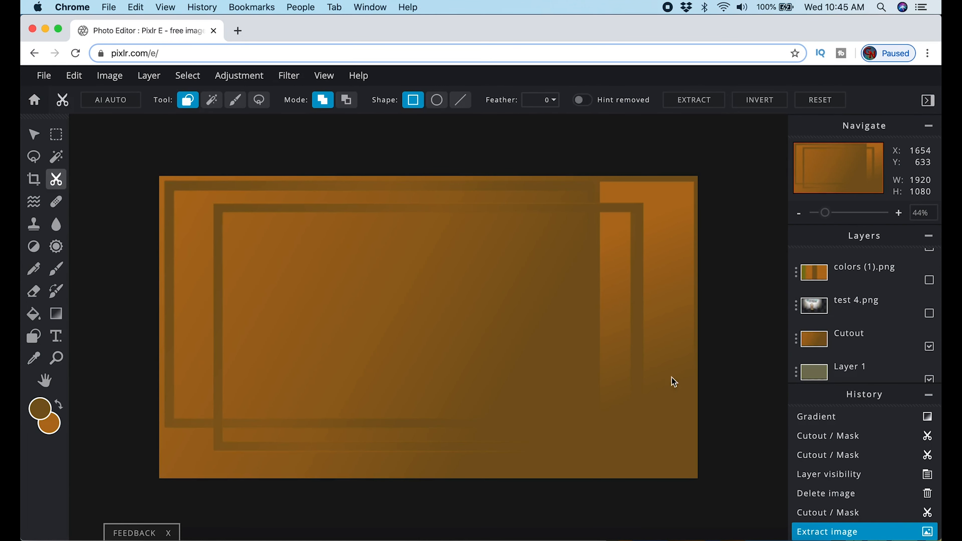
left_click(797, 346)
left_click(773, 516)
Step: Order the frame layer below the side panel layer and fit it freely at left 13, top 20, sized 1531 × 887
scroll(844, 265, "up", 2)
left_click_drag(845, 279, 844, 301)
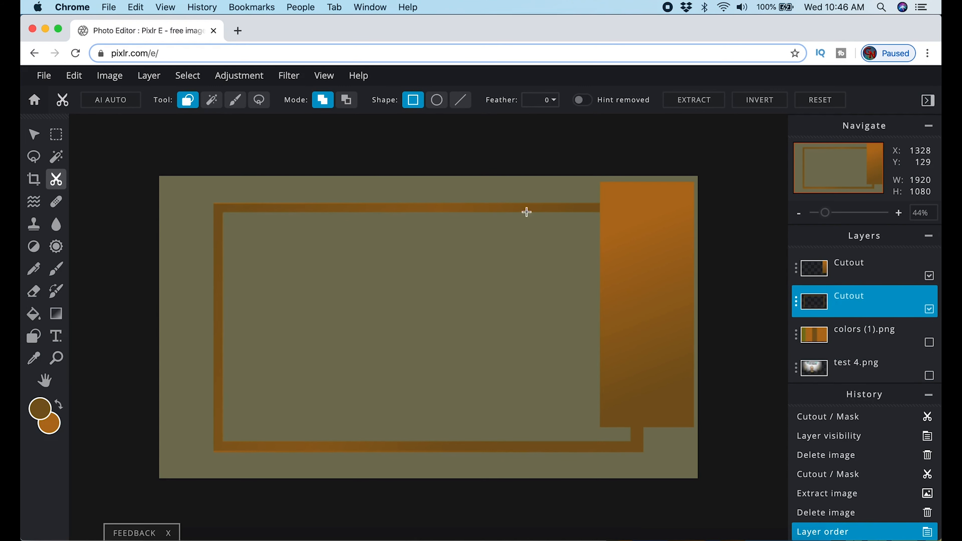
key("v")
left_click_drag(308, 208, 262, 185)
left_click(204, 102)
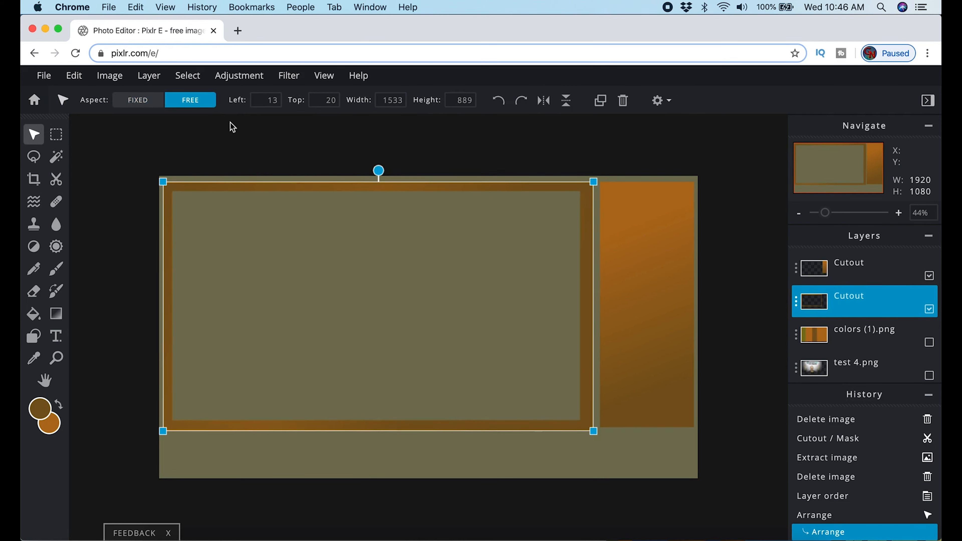
left_click_drag(594, 431, 593, 432)
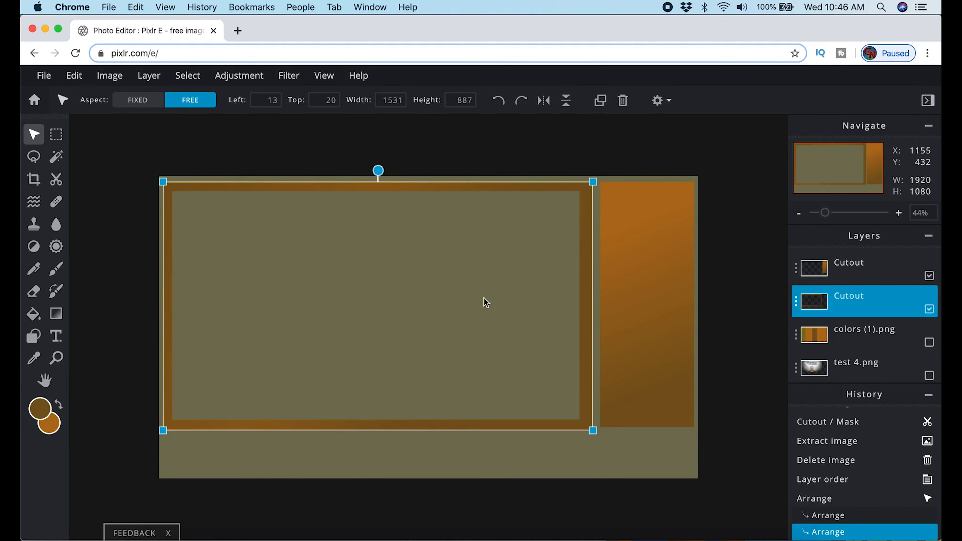
Step: Trim the frame's inner edges with rectangular cutouts to widen its opening and thin the border next to the side panel
left_click(56, 179)
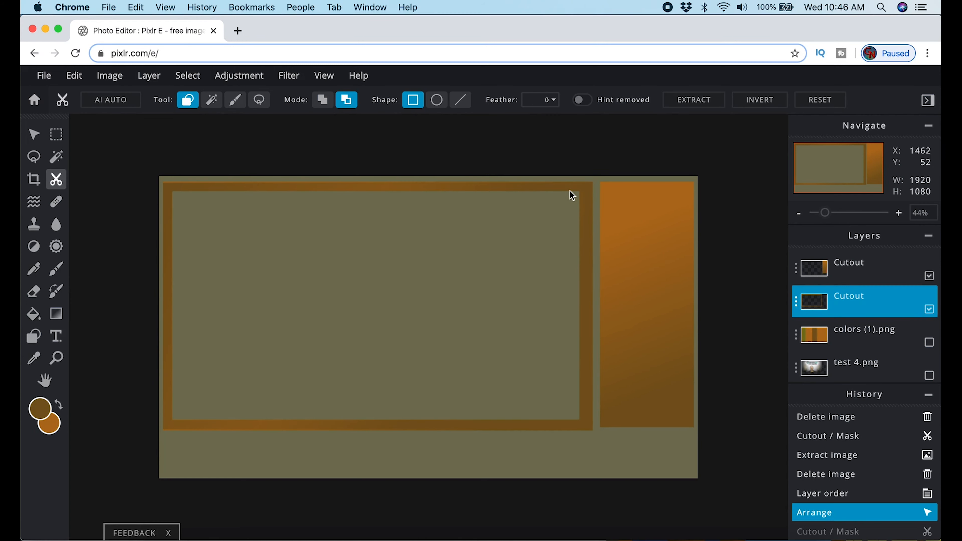
left_click_drag(564, 192, 582, 419)
scroll(577, 202, "up", 1)
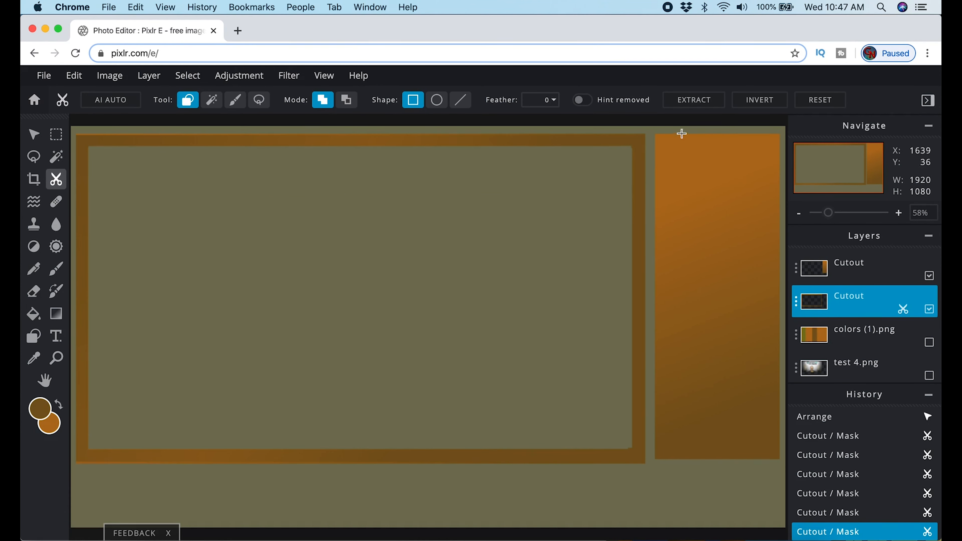
Step: Extract the trimmed frame as a new Cutout layer and delete the previous frame layer
left_click(686, 101)
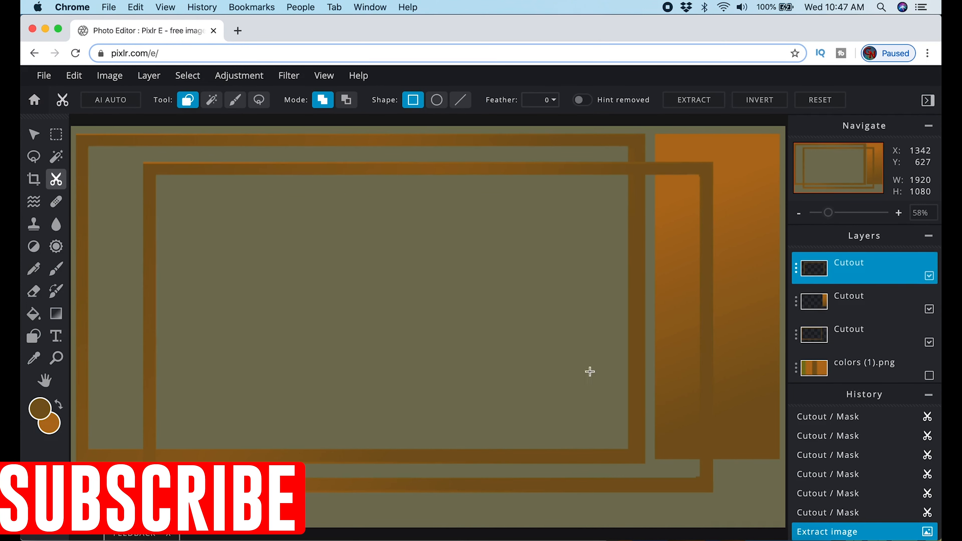
left_click(796, 335)
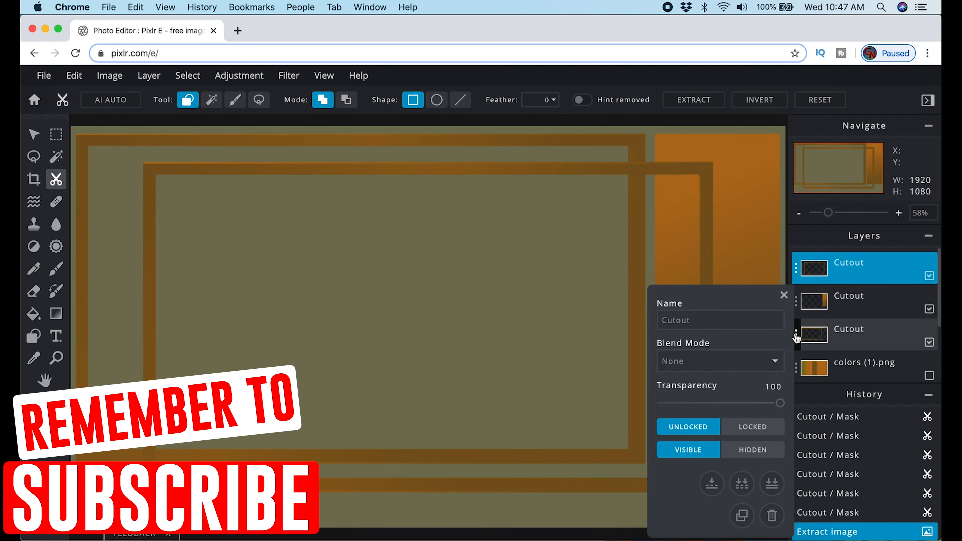
left_click(772, 516)
Step: Position the extracted frame at left 15, top 20 and resize it freely to 1533 × 877 to match the side panel
left_click(33, 134)
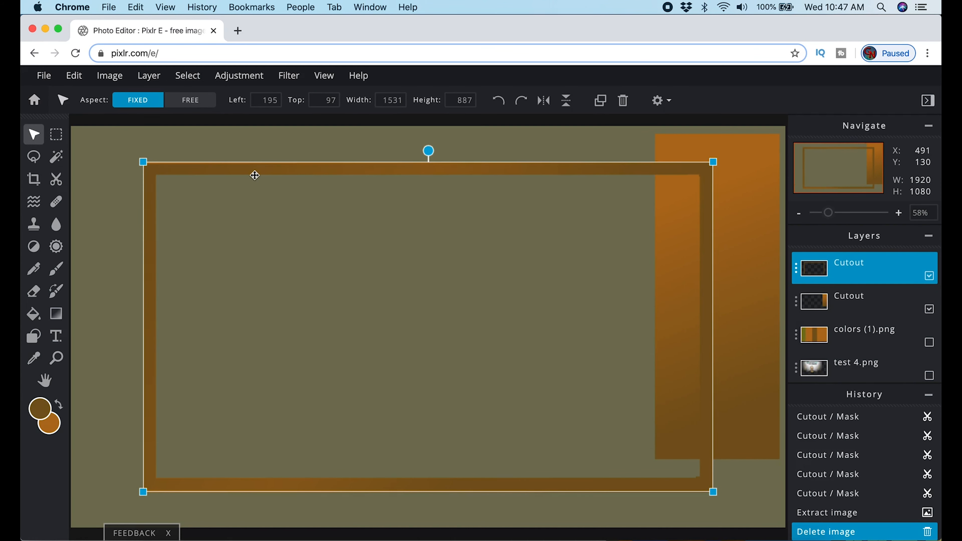
left_click_drag(202, 151, 187, 144)
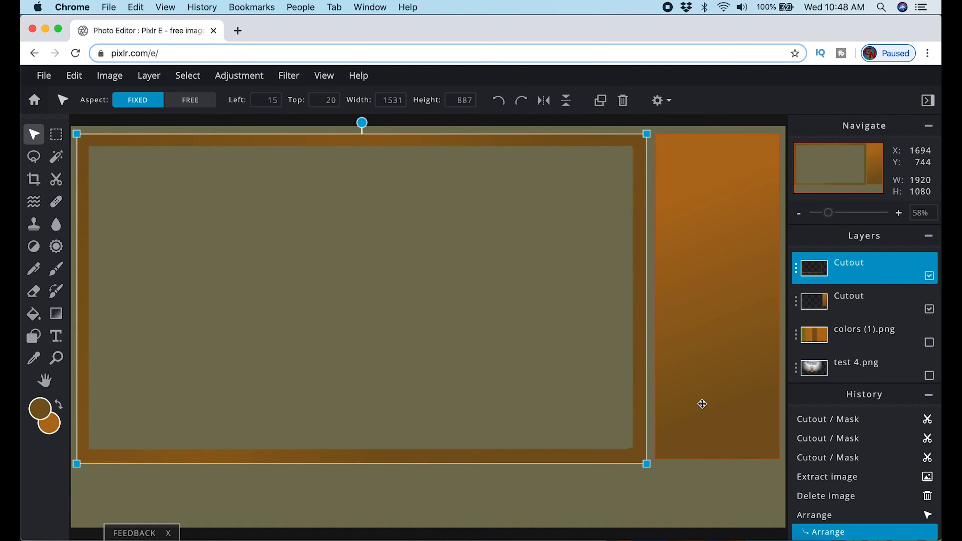
left_click(190, 101)
left_click_drag(646, 463, 647, 459)
scroll(648, 294, "down", 2)
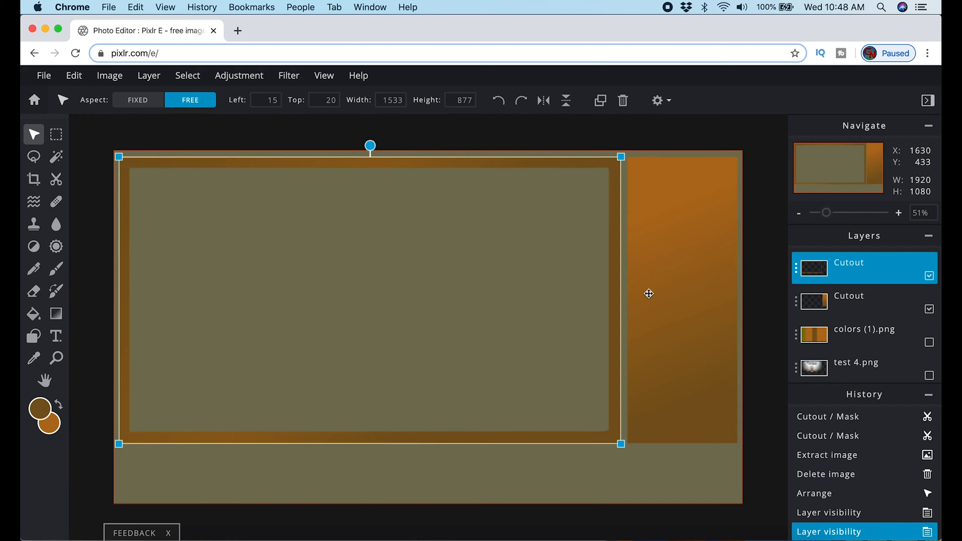
Step: Duplicate the side panel and reshape the copy into a bar along the canvas bottom, 1893 × 158 at left 16, top 908
left_click(656, 301)
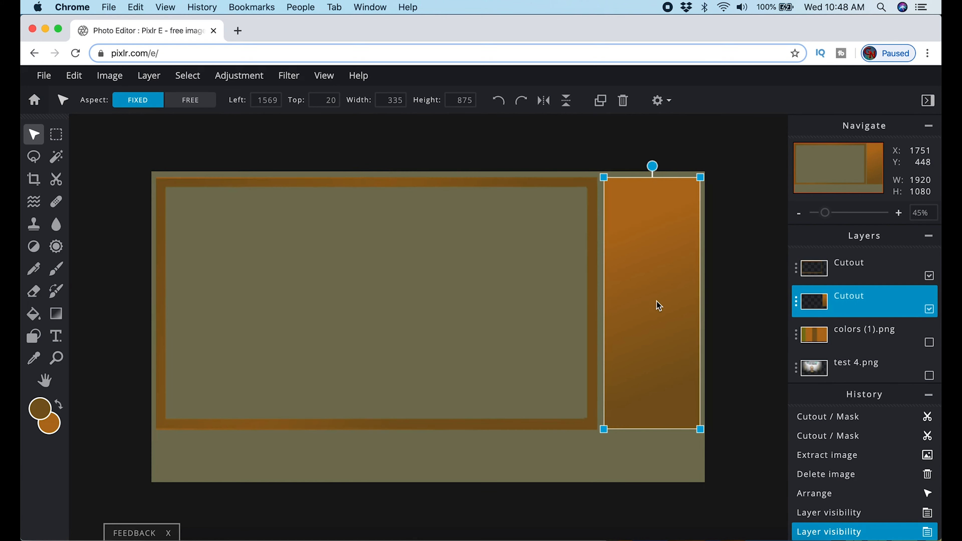
left_click(796, 301)
left_click(741, 507)
left_click_drag(636, 277, 424, 324)
left_click_drag(489, 224, 484, 280)
left_click(190, 100)
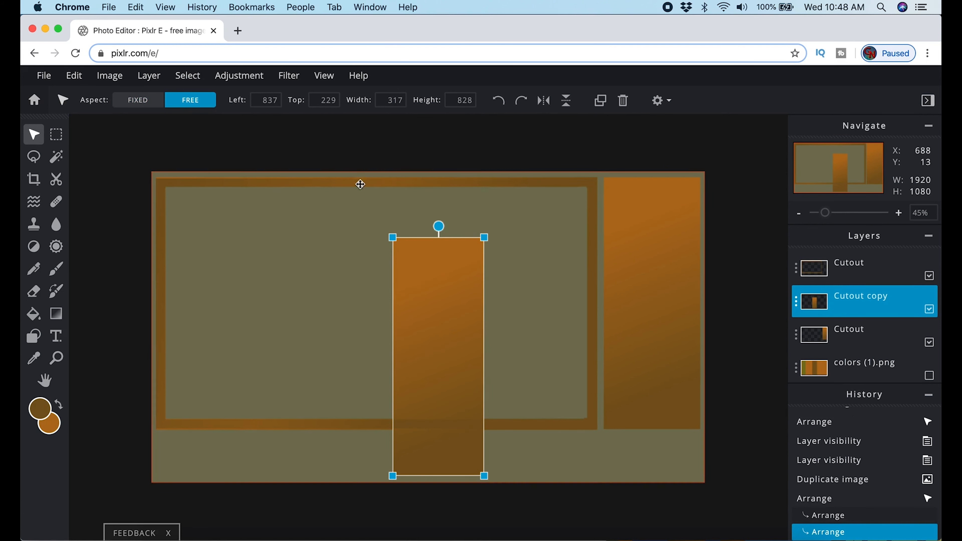
left_click_drag(484, 238, 699, 433)
left_click_drag(393, 476, 153, 480)
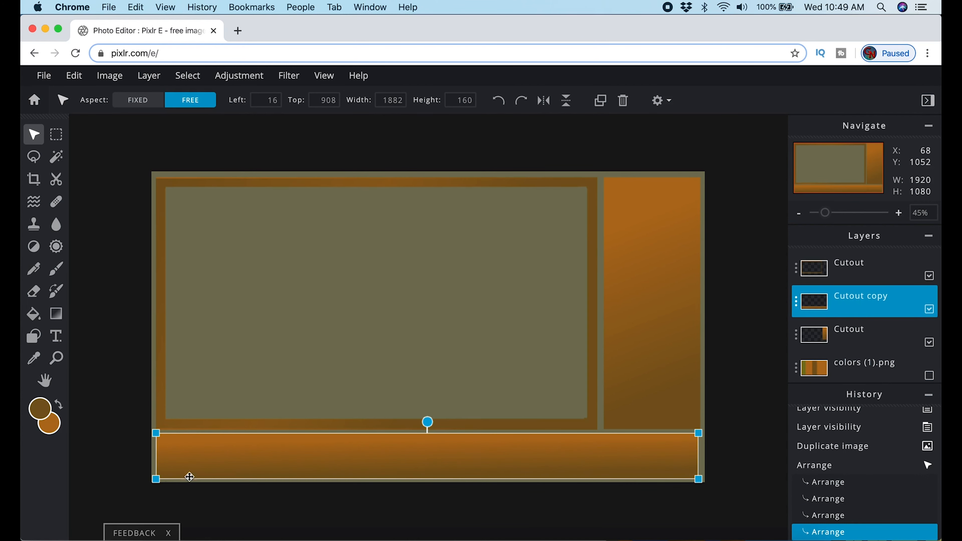
left_click_drag(700, 479, 703, 480)
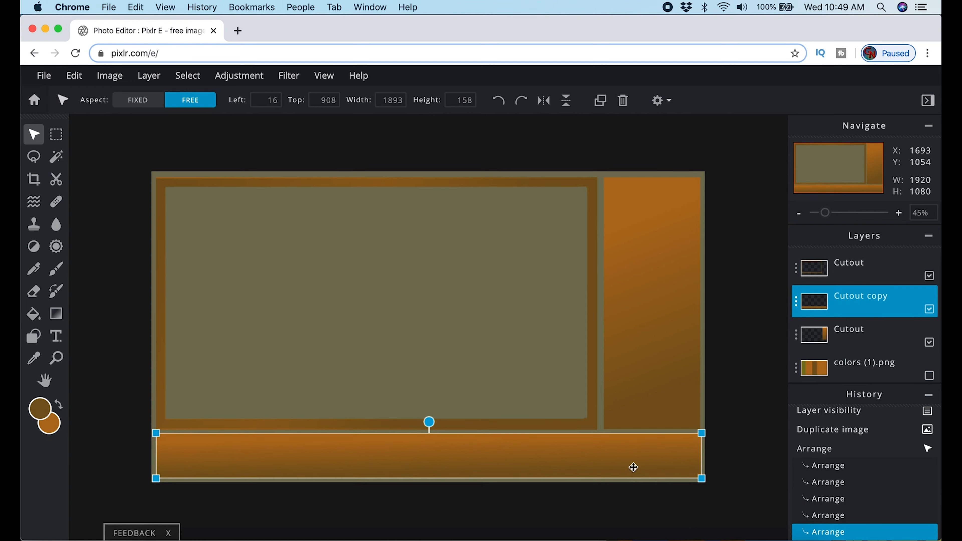
Step: Duplicate the side panel again and stretch the copy over the whole frame area, 1529 × 877 at left 18, top 18
left_click(855, 335)
left_click(796, 336)
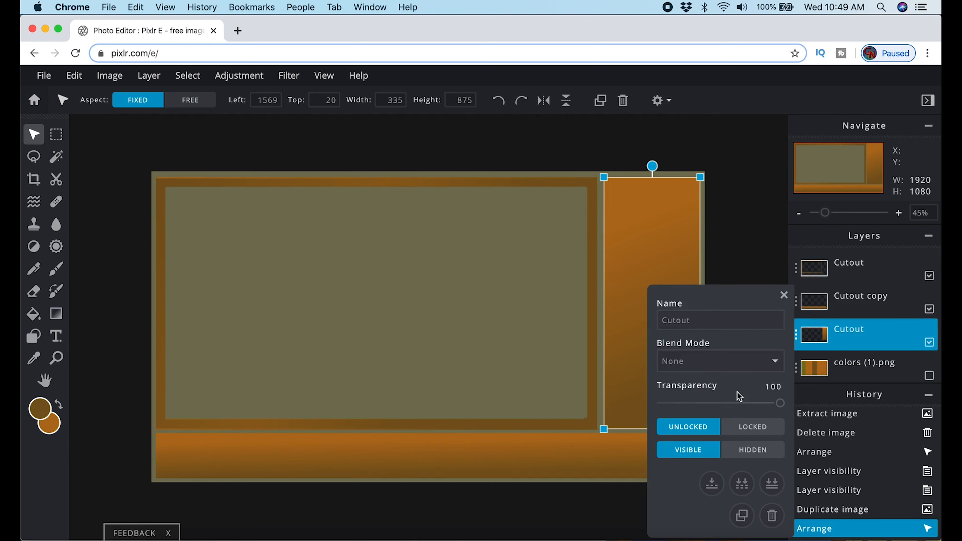
left_click(742, 515)
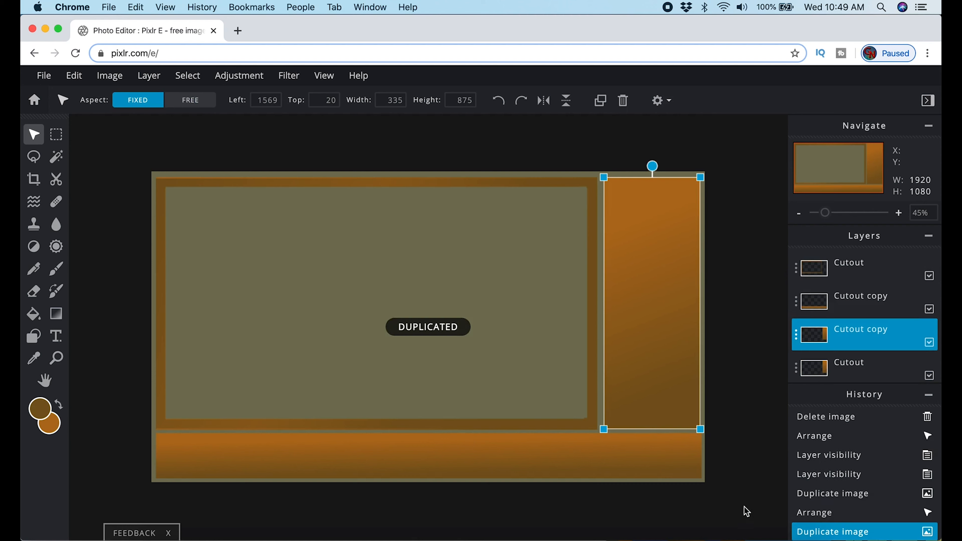
left_click_drag(655, 388, 198, 385)
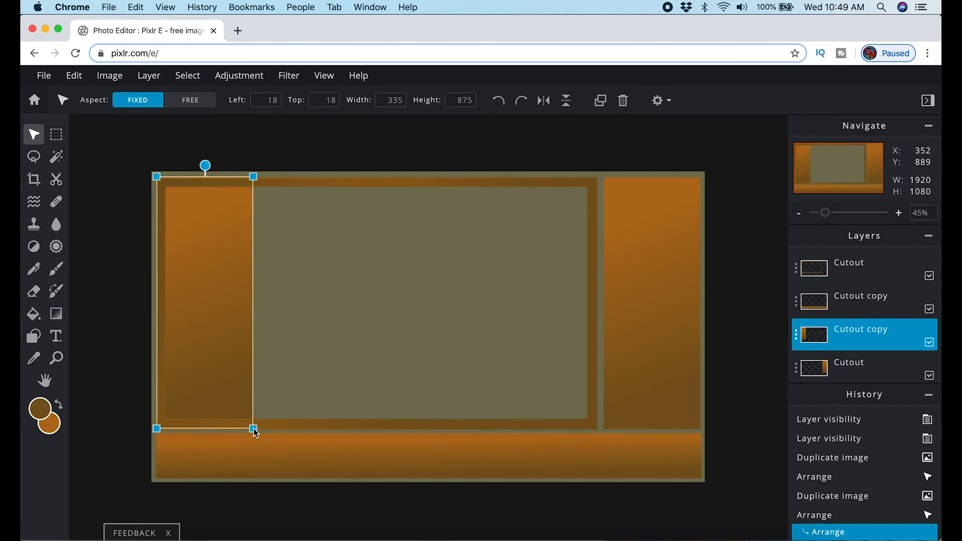
left_click_drag(253, 429, 598, 430)
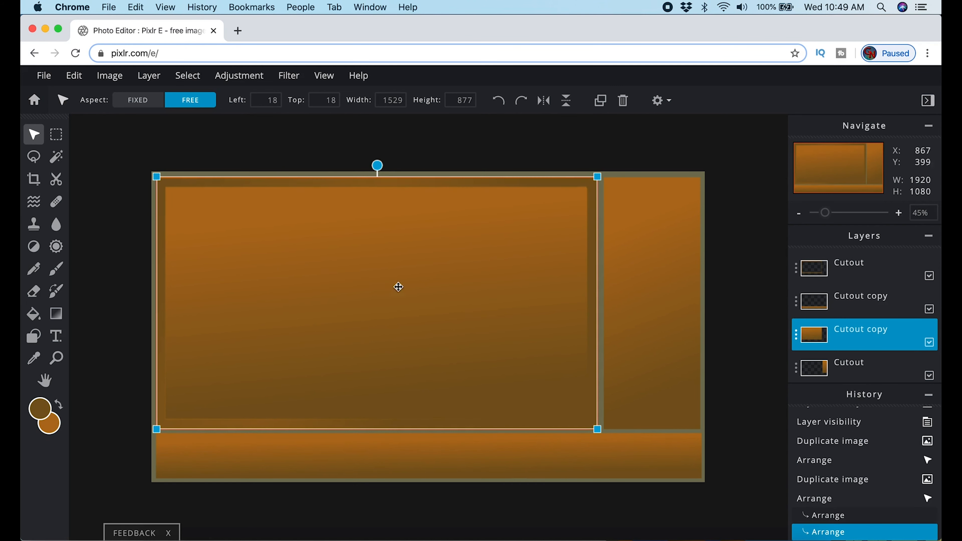
Step: Cut the interior out of the stretched panel copy along the old frame's inner edge and delete the old frame layer
left_click(56, 180)
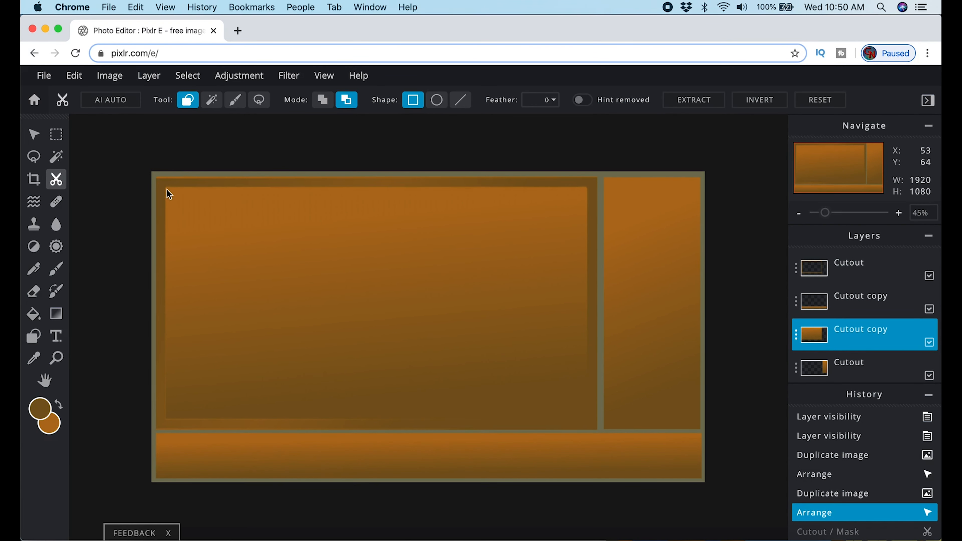
left_click_drag(587, 417, 587, 418)
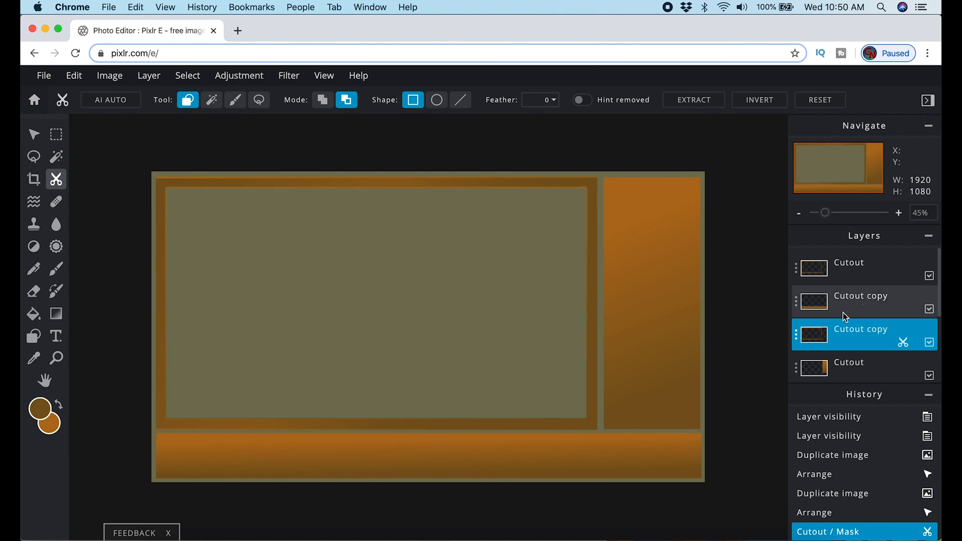
scroll(862, 327, "down", 1)
left_click(929, 277)
left_click(930, 277)
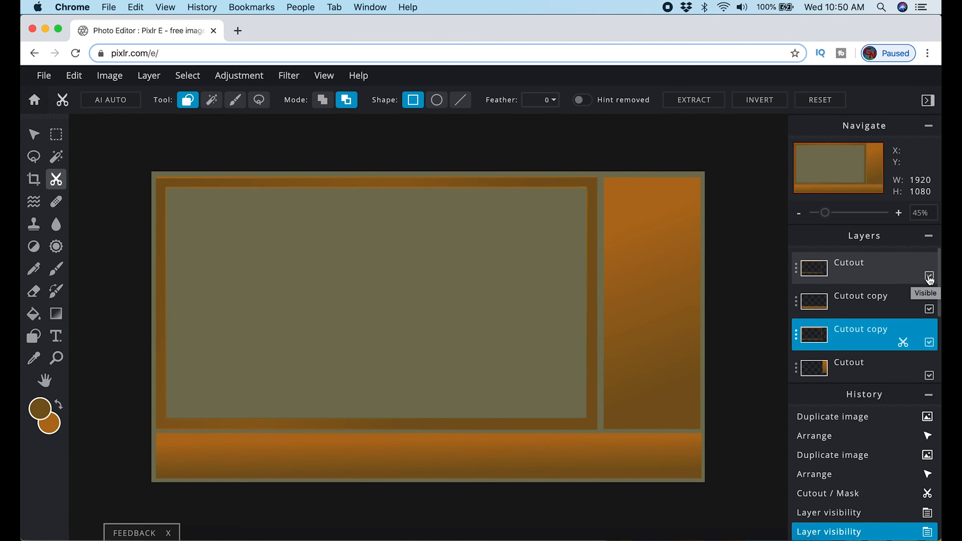
left_click(892, 275)
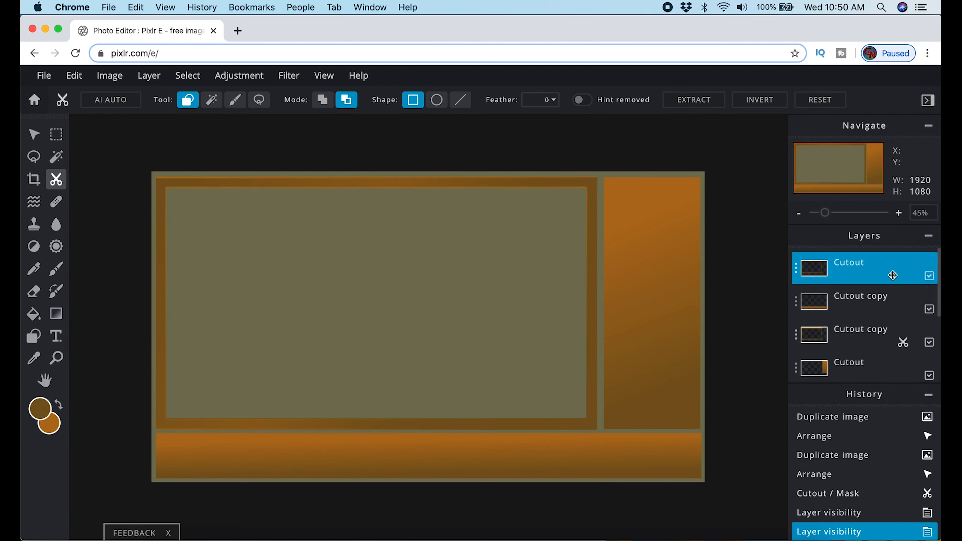
left_click(797, 270)
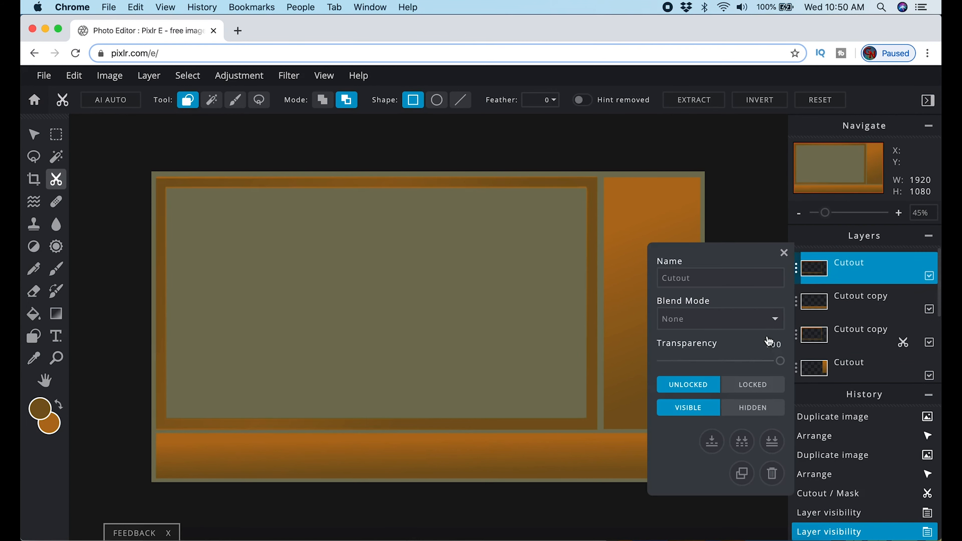
left_click(772, 473)
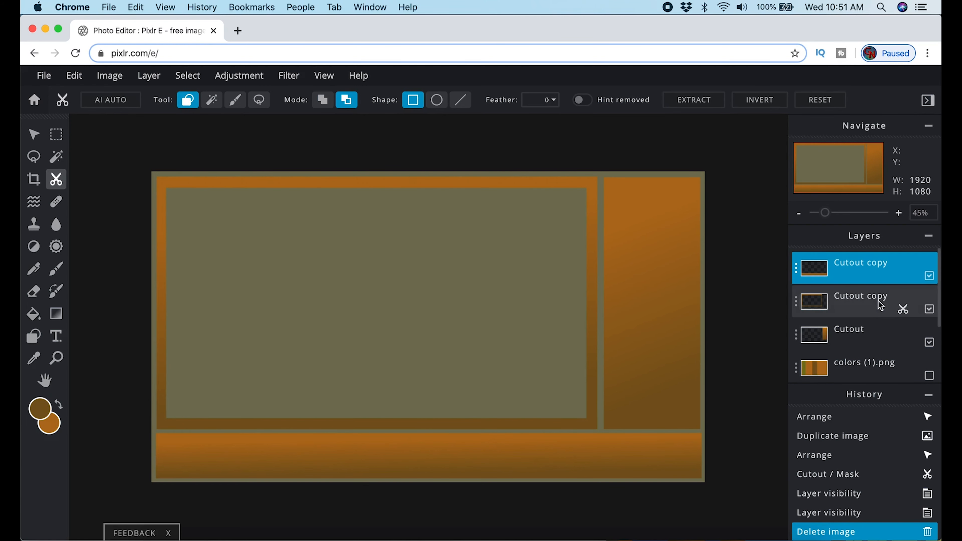
Step: Extract the masked frame as its own layer in place of the masked copy, positioned at left 16, top 17
left_click(861, 302)
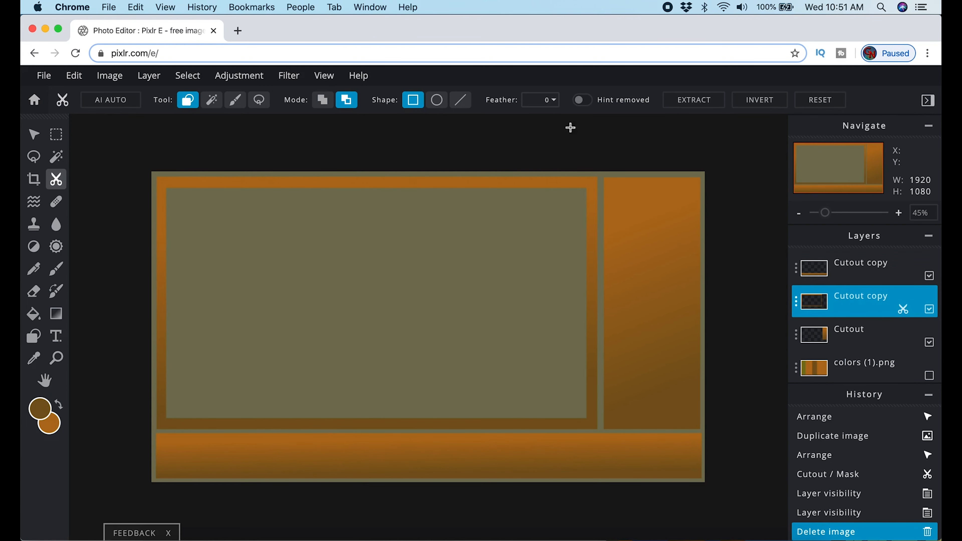
left_click(689, 100)
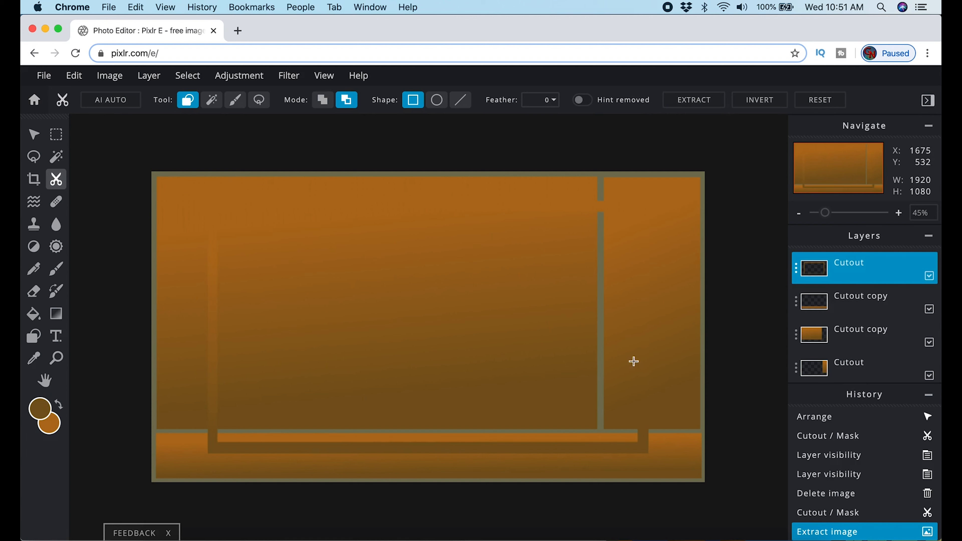
left_click(795, 334)
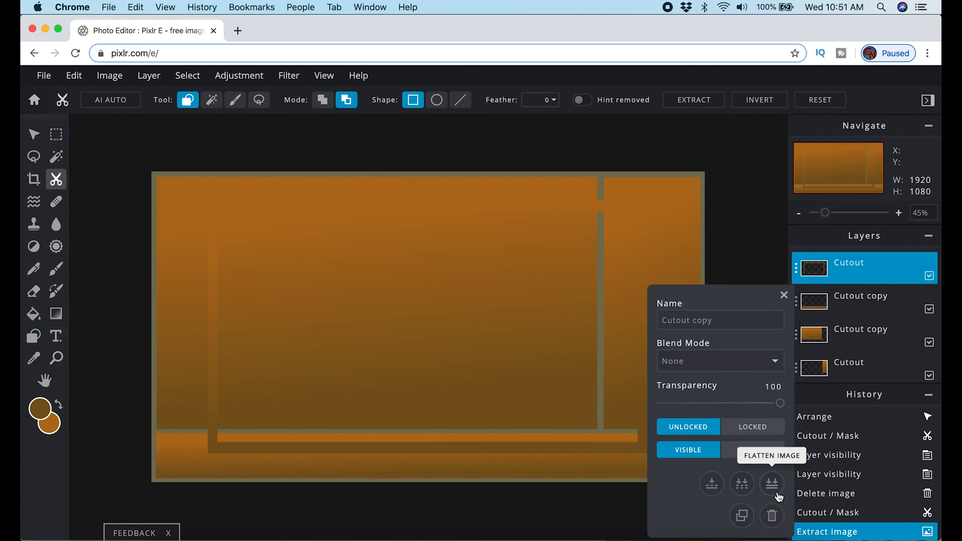
left_click(772, 516)
left_click(34, 134)
left_click_drag(243, 204, 197, 182)
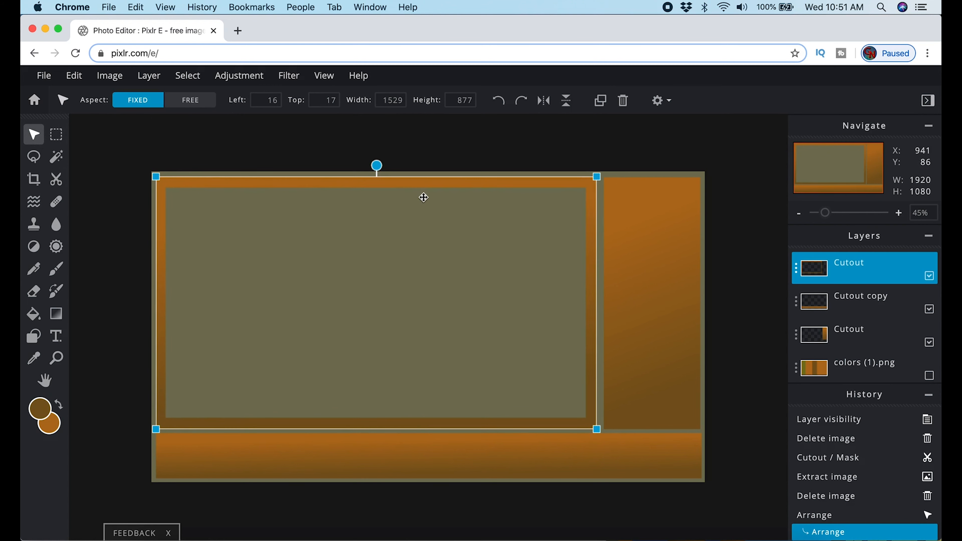
Step: Apply a black drop shadow to the frame with 50 opacity, 35 px blur, 25 px x offset and about 33 px y offset
left_click(288, 77)
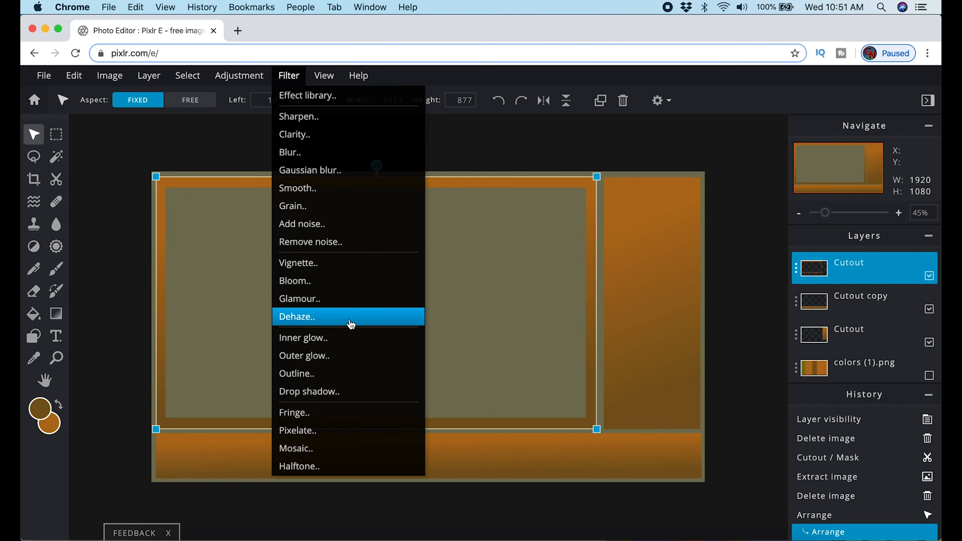
left_click(323, 391)
mouse_move(441, 303)
left_mouse_down()
mouse_move(432, 315)
mouse_move(457, 303)
mouse_move(444, 310)
left_mouse_up()
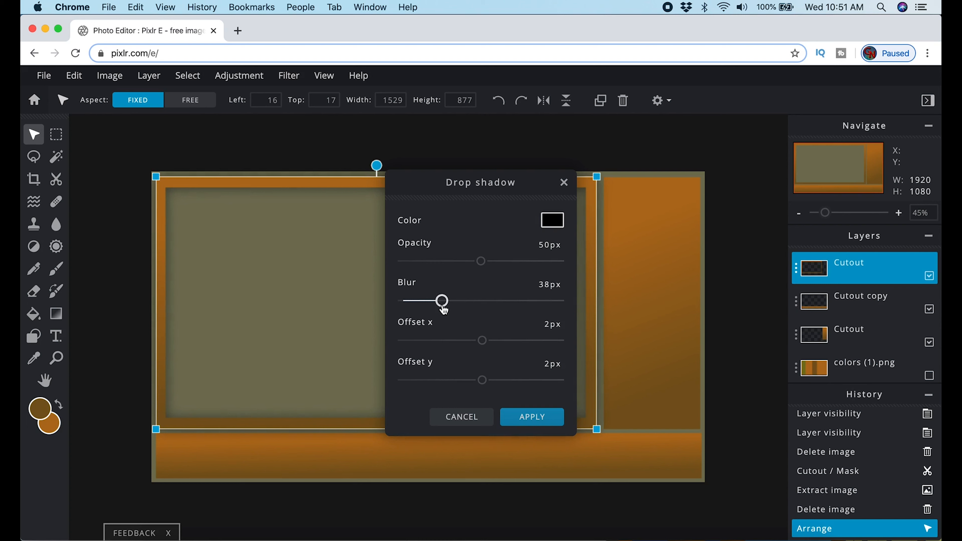
left_click_drag(479, 343, 500, 346)
left_click_drag(481, 383, 509, 383)
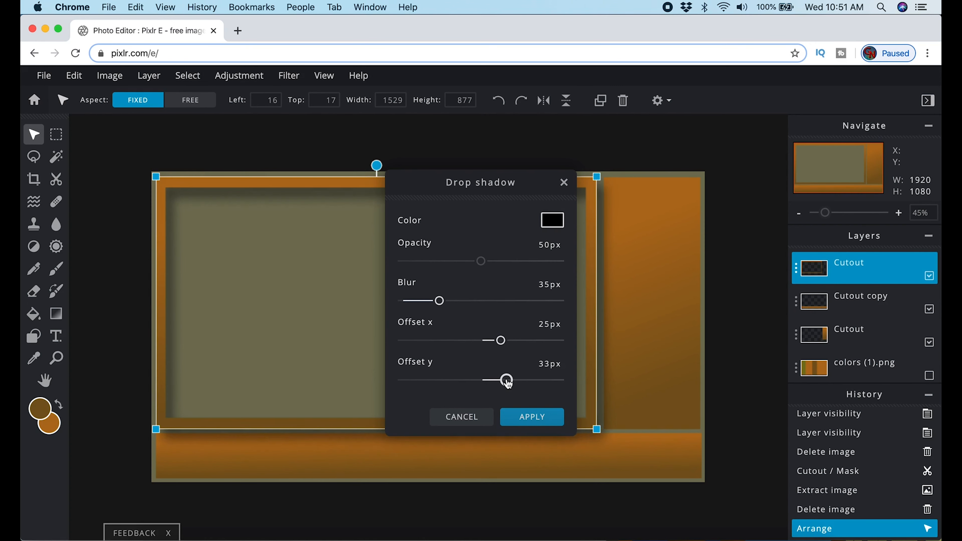
left_click(536, 417)
Step: Give the side panel a matching drop shadow with 35 px blur, about 26 px x offset and an increased y offset
left_click(662, 390)
left_click(288, 76)
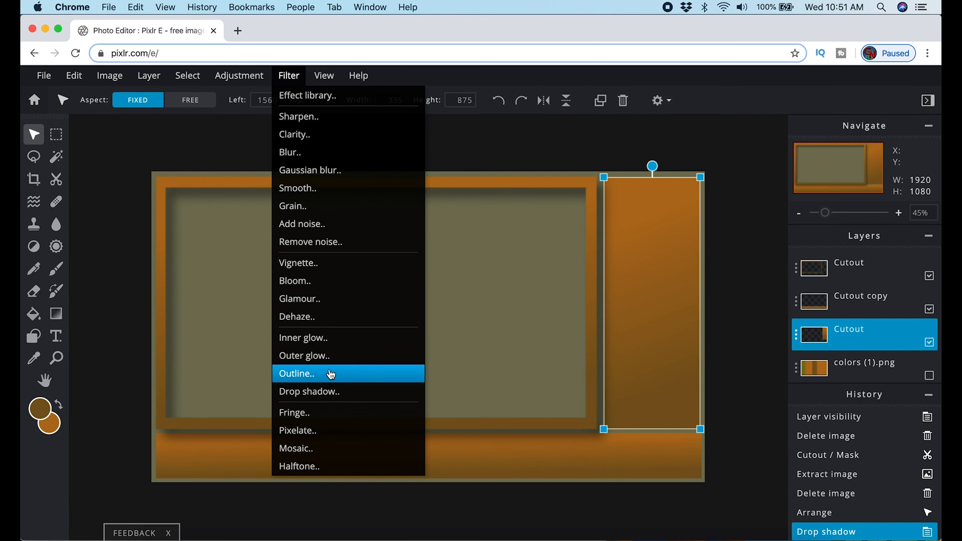
left_click(331, 391)
left_click_drag(432, 300, 439, 300)
left_click_drag(481, 341, 503, 343)
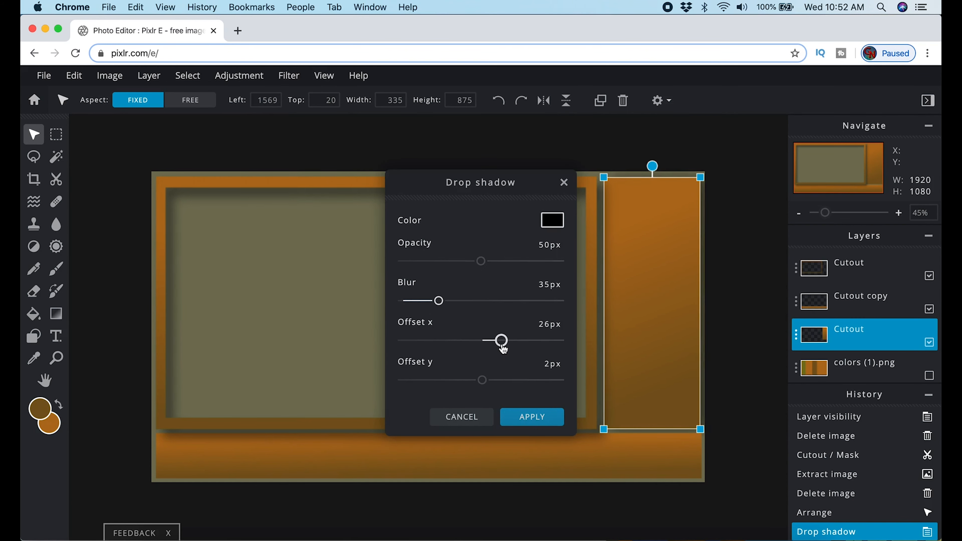
left_click_drag(482, 380, 498, 380)
left_click(532, 416)
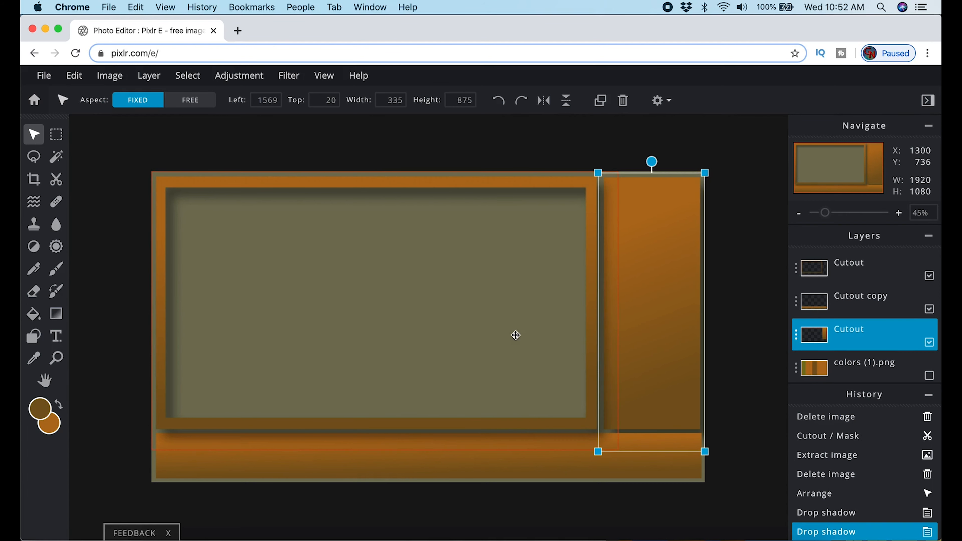
Step: Apply a drop shadow to the bottom bar with 35 px blur, 25 px x offset and about 19 px y offset
left_click(474, 455)
left_click(289, 75)
left_click(320, 391)
mouse_move(421, 303)
left_mouse_down()
mouse_move(449, 302)
mouse_move(440, 301)
left_mouse_up()
left_click_drag(482, 340, 503, 346)
left_click_drag(481, 380, 496, 380)
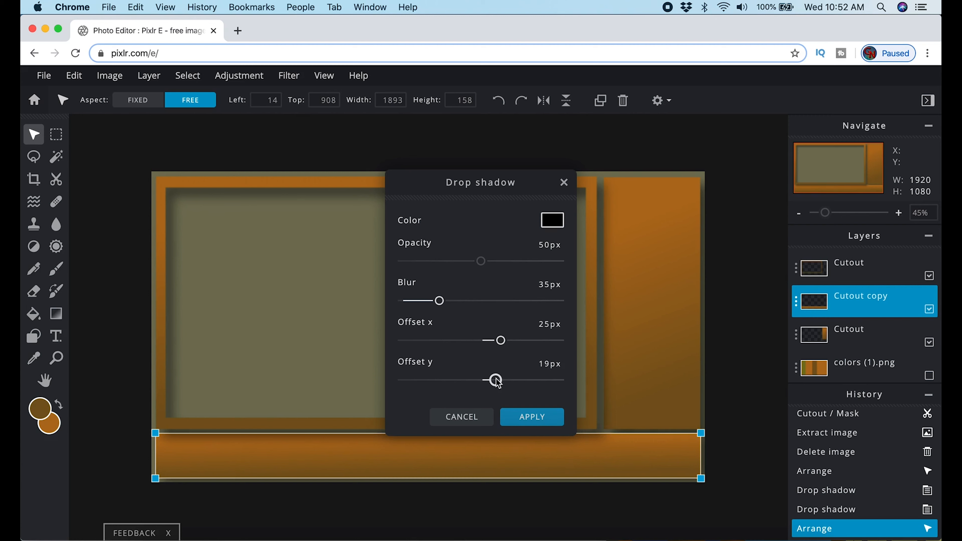
left_click(532, 416)
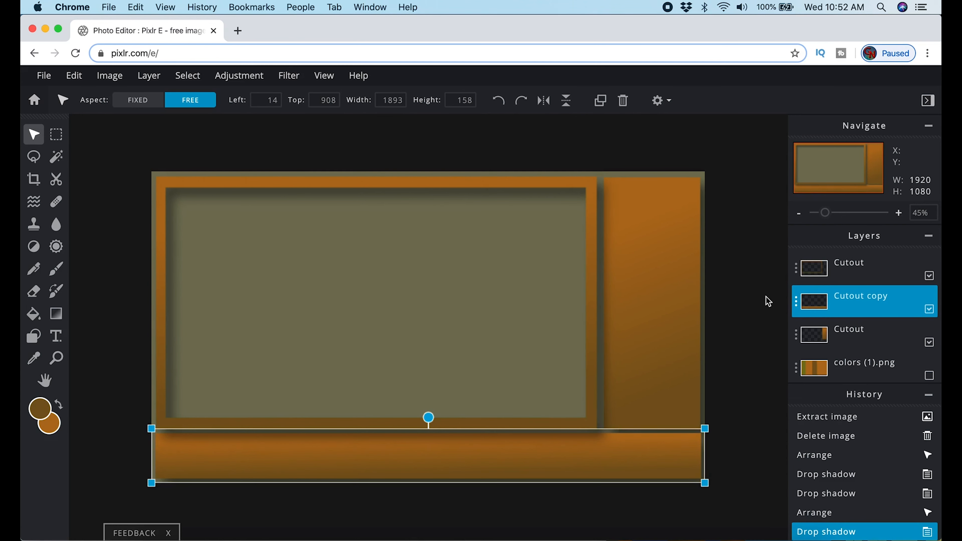
left_click(760, 306)
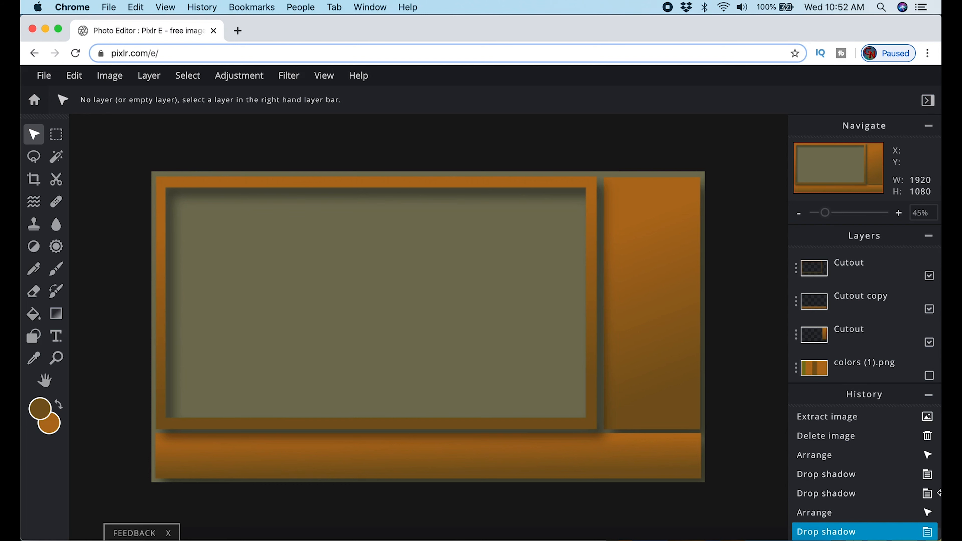
Step: Cut a rectangular opening out of the olive background on Layer 1, matching the inside of the frame
scroll(849, 350, "down", 1)
scroll(849, 351, "down", 2)
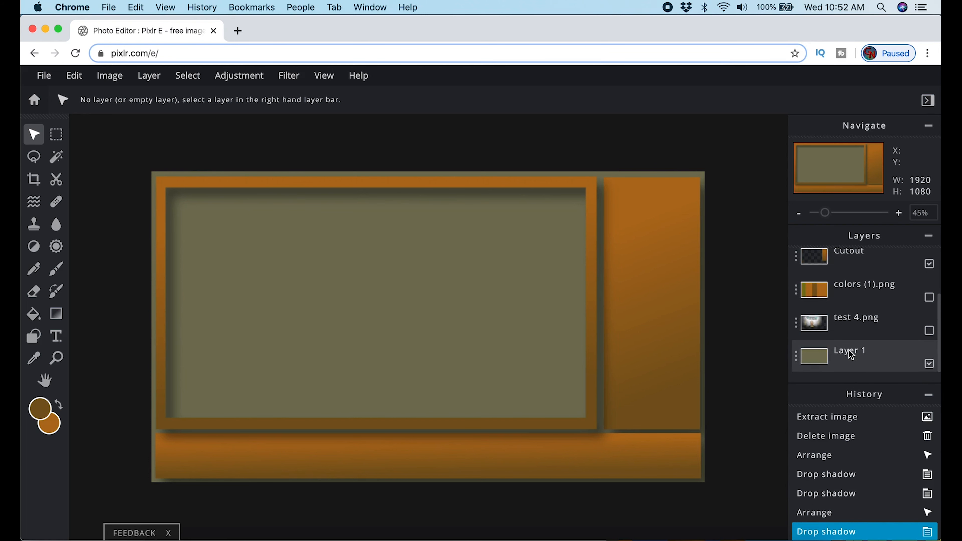
left_click(873, 368)
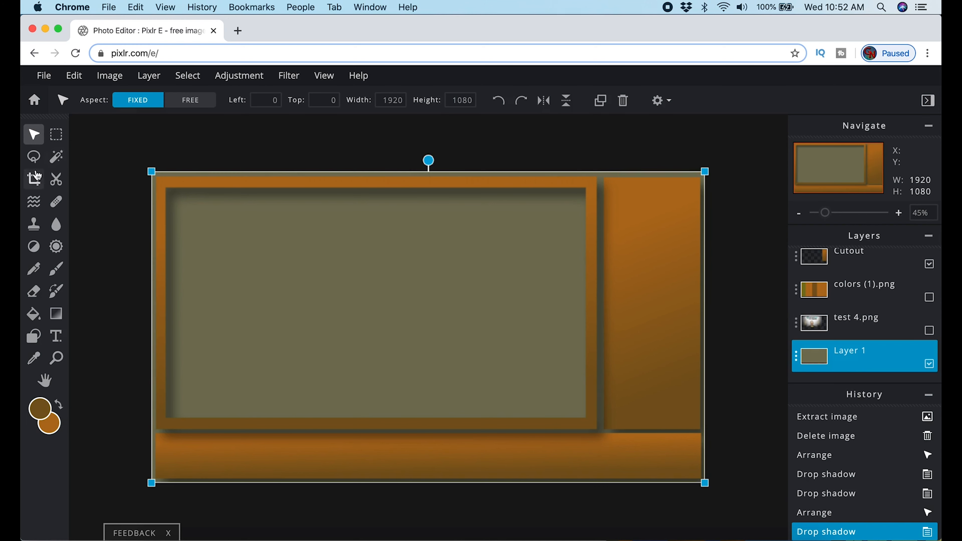
left_click(56, 179)
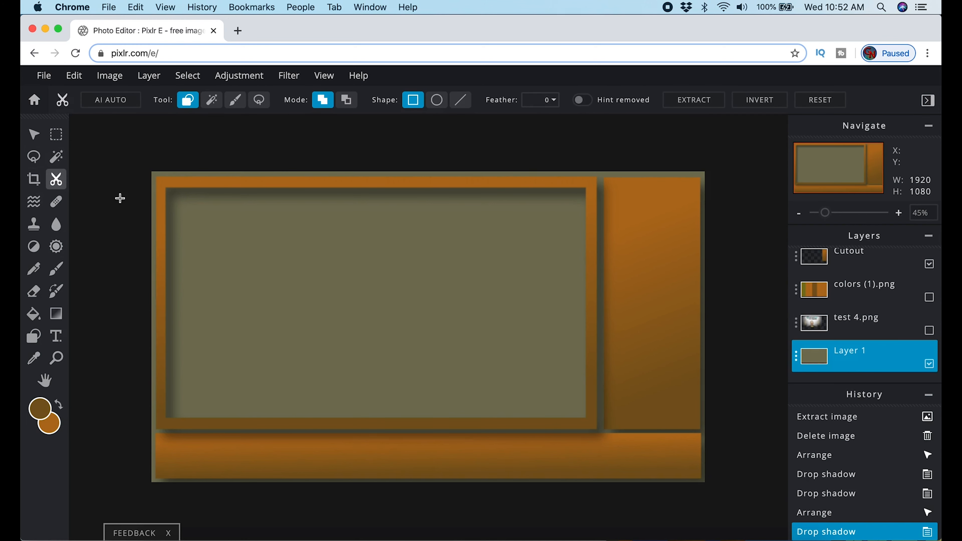
left_click(345, 101)
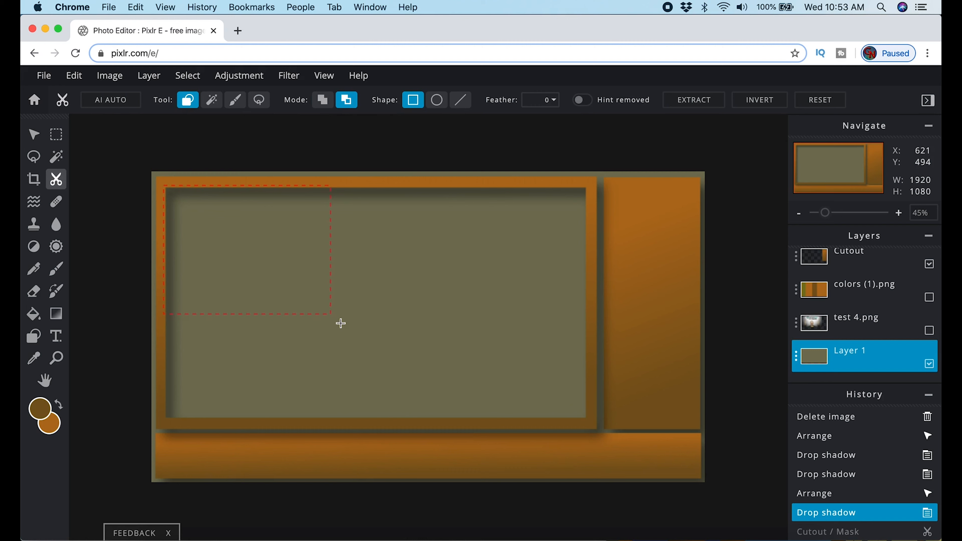
left_click_drag(354, 332, 501, 417)
left_click_drag(588, 421, 588, 422)
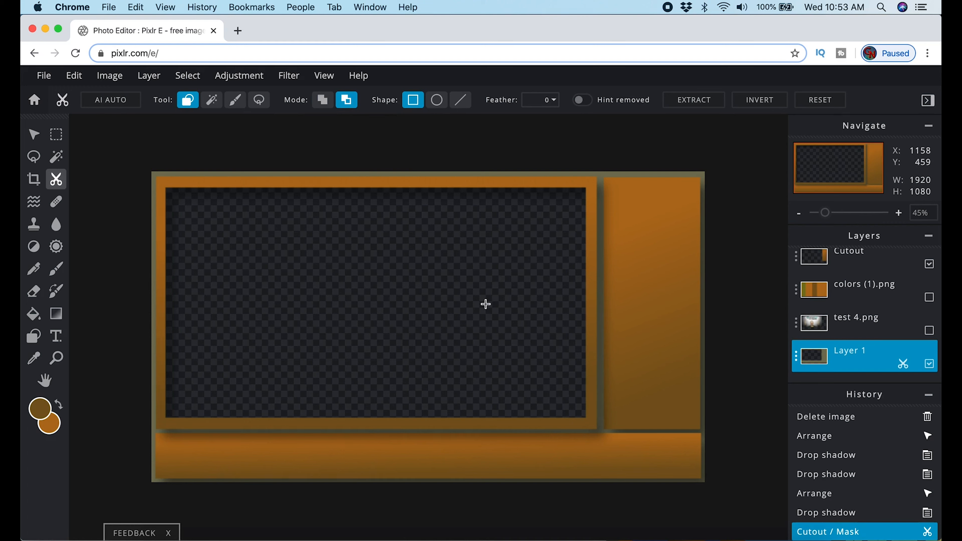
Step: Save the overlay as a 1920 × 1080 PNG named main and close the download notices
left_click(38, 75)
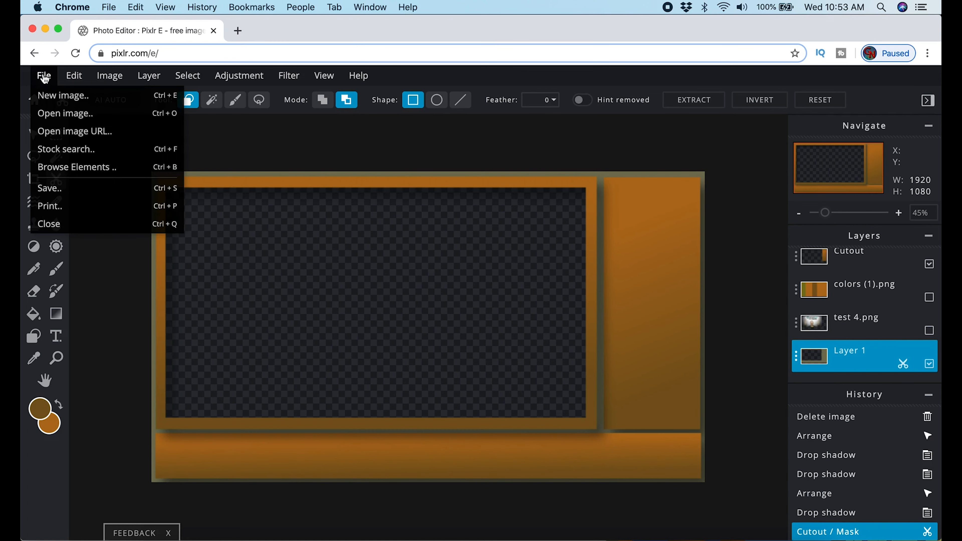
left_click(120, 189)
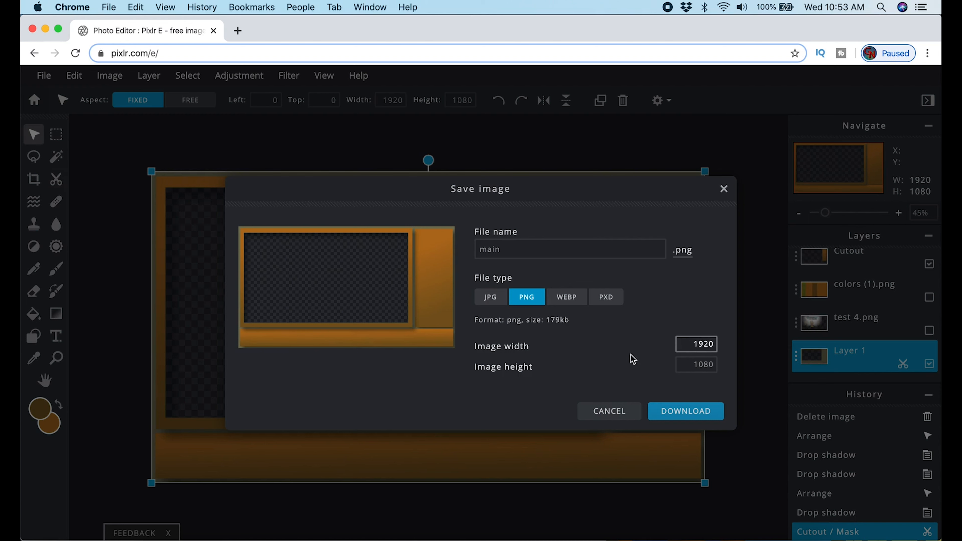
left_click(678, 414)
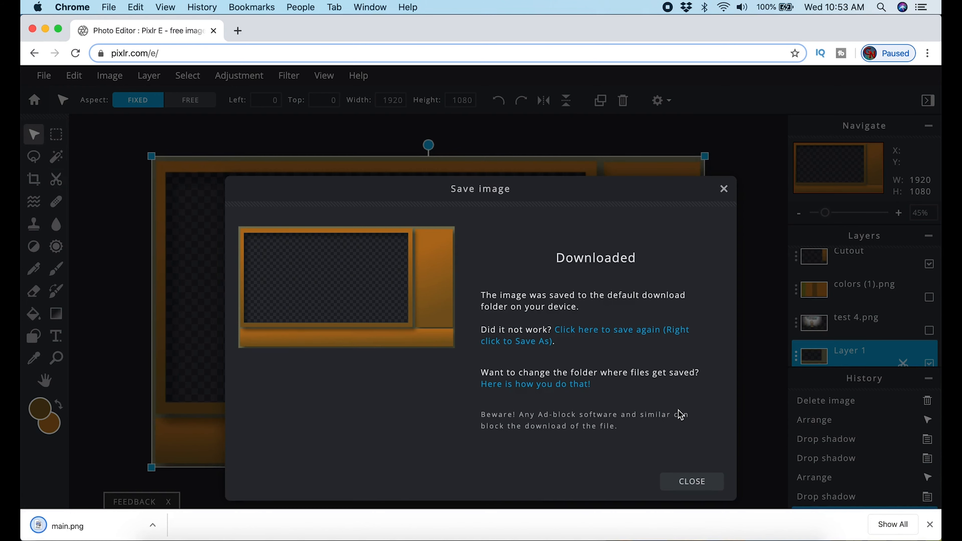
left_click(699, 483)
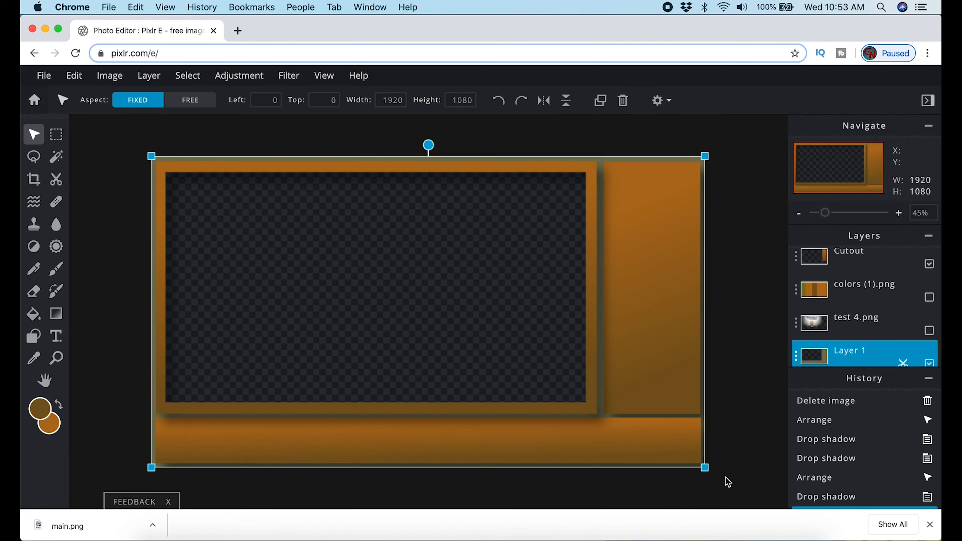
left_click(931, 525)
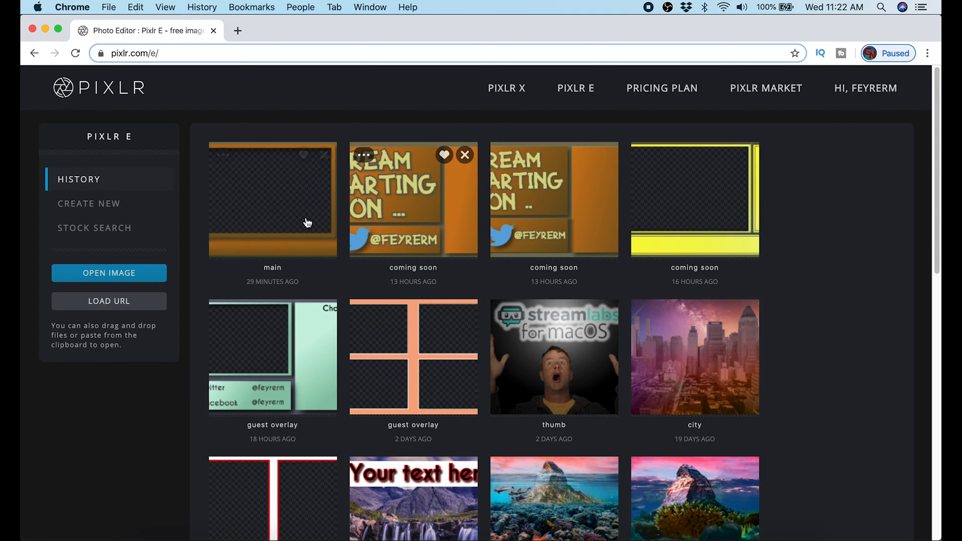
Step: Create a new Full HD 1920 × 1080 image named "main 2" without a background
left_click(92, 203)
left_click(760, 178)
double_click(777, 178)
type("main 2")
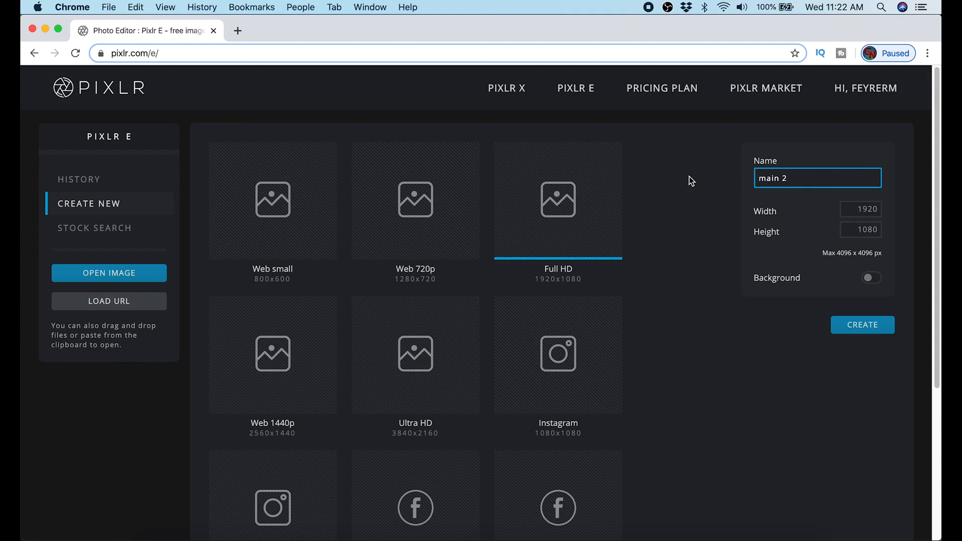
left_click(613, 220)
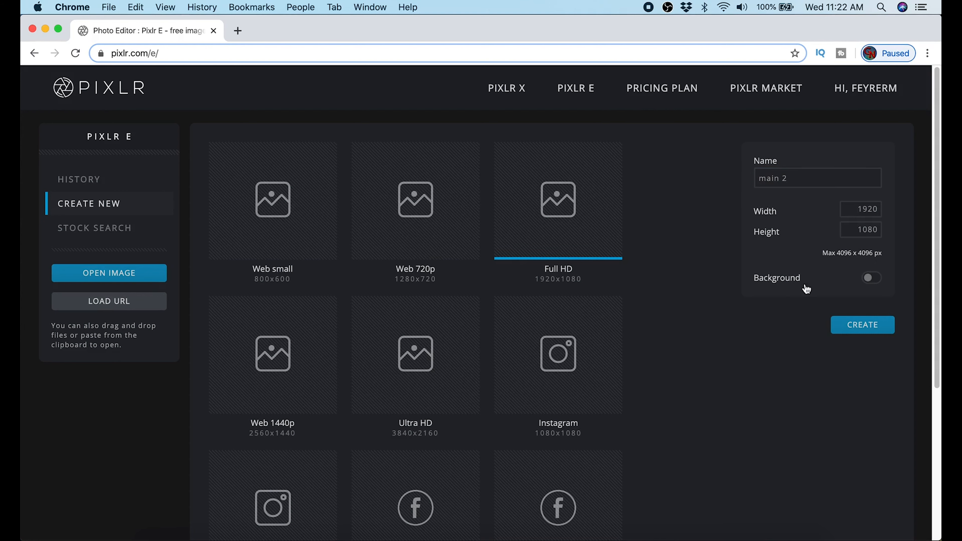
left_click(877, 324)
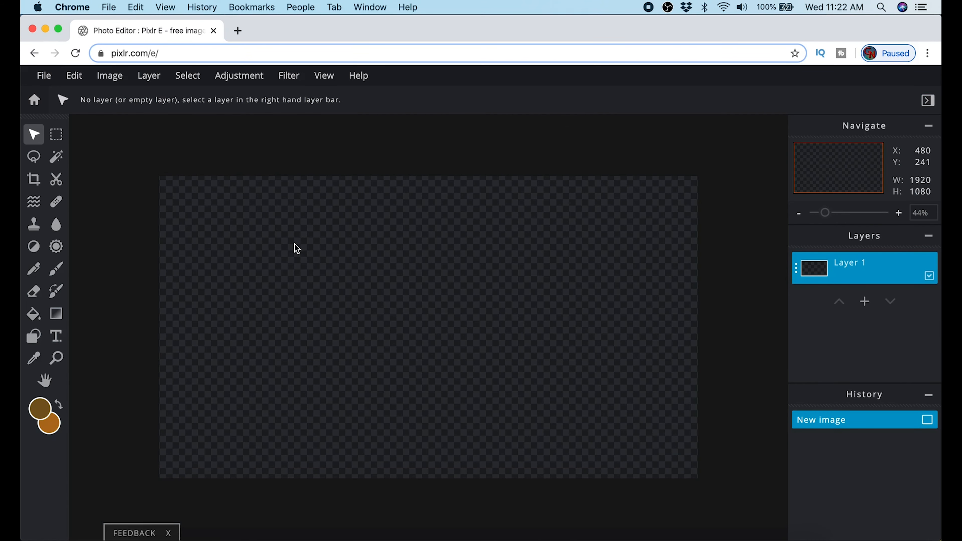
Step: Bring the colour palette image colors (1).png from the computer's files onto the new canvas as a layer
left_click(157, 535)
left_click_drag(667, 191, 458, 295)
left_click(560, 288)
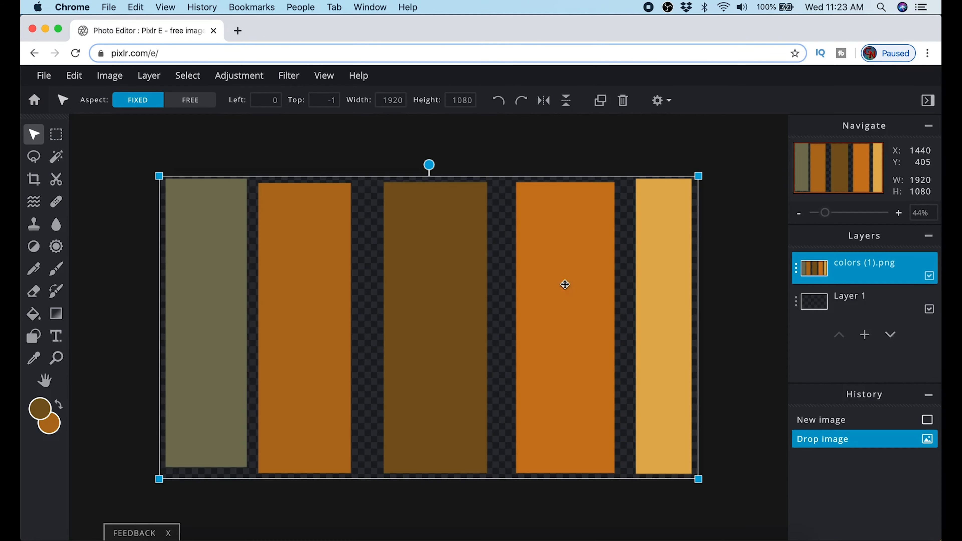
Step: Set the foreground colour to the palette's olive swatch and fill Layer 1 with it
left_click(40, 409)
left_click(221, 344)
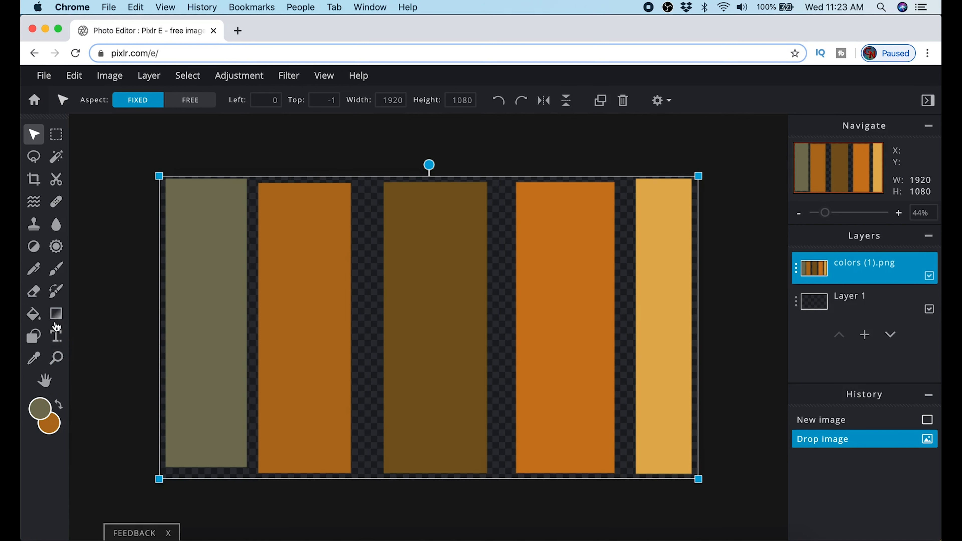
left_click(33, 318)
left_click(833, 302)
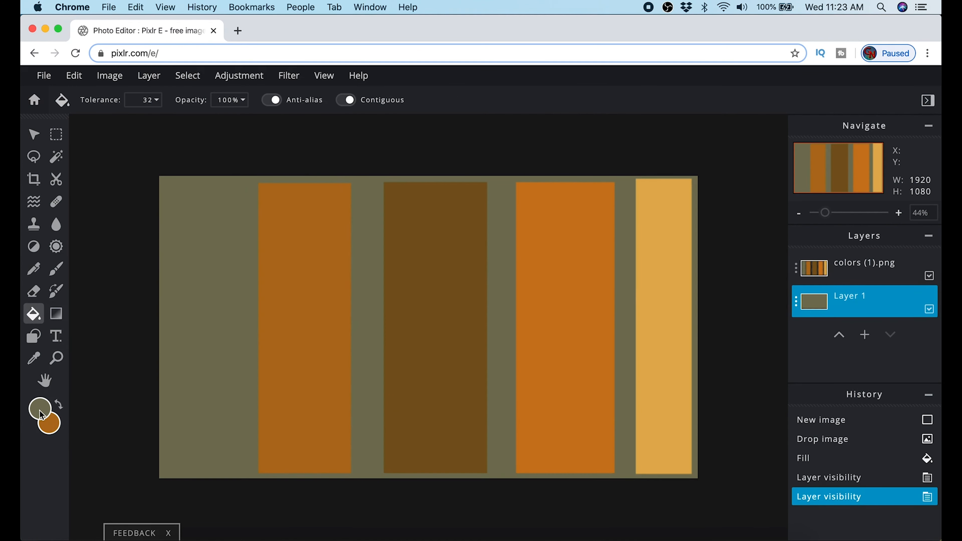
Step: Pick the palette's orange-brown and dark brown swatches and fill a new empty layer with a diagonal linear gradient, dark at the upper-left corner
left_click(40, 409)
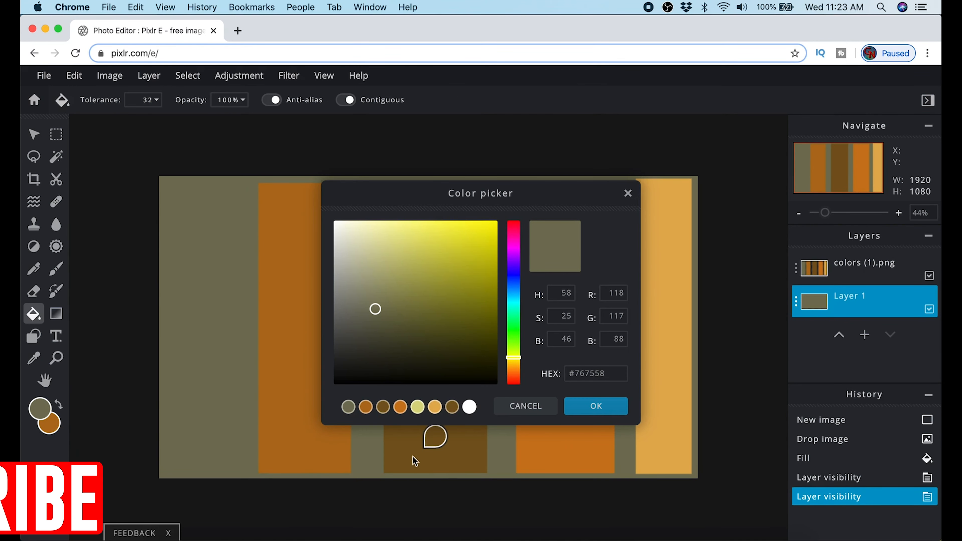
left_click(415, 441)
left_click(57, 314)
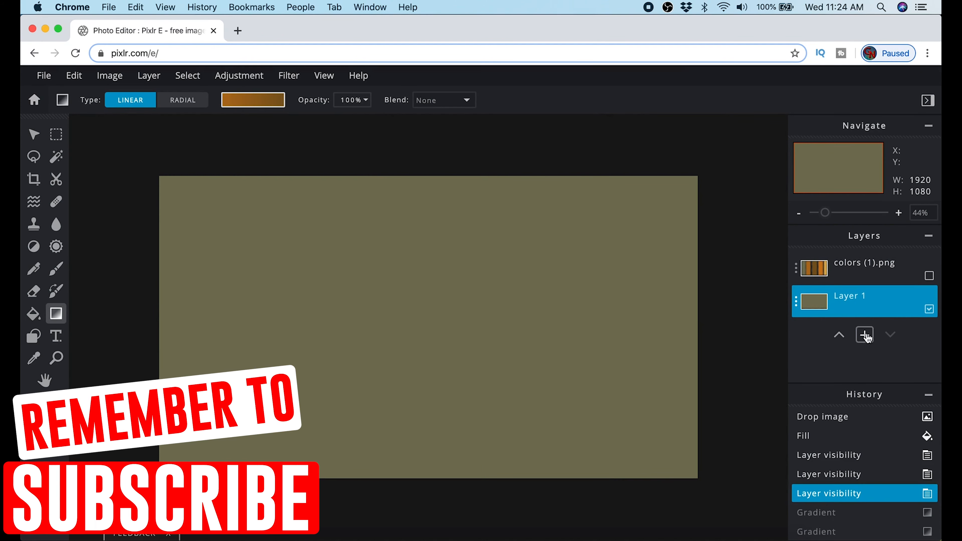
left_click(865, 334)
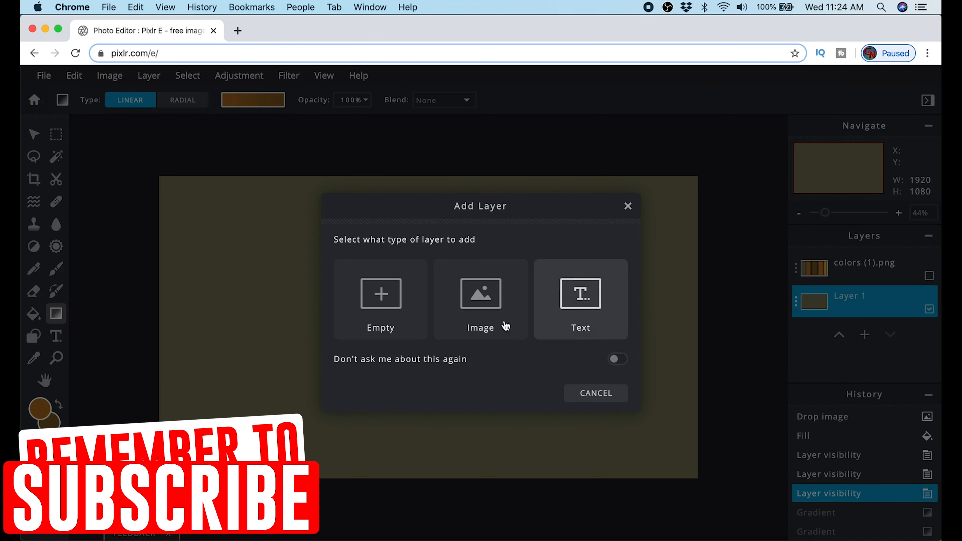
left_click(361, 327)
left_click_drag(471, 367, 297, 234)
left_click_drag(404, 337, 212, 208)
Step: Cut a rectangle of about 1267 × 782 px out of the gradient layer, extract it to its own layer and delete Layer 3
left_click(56, 179)
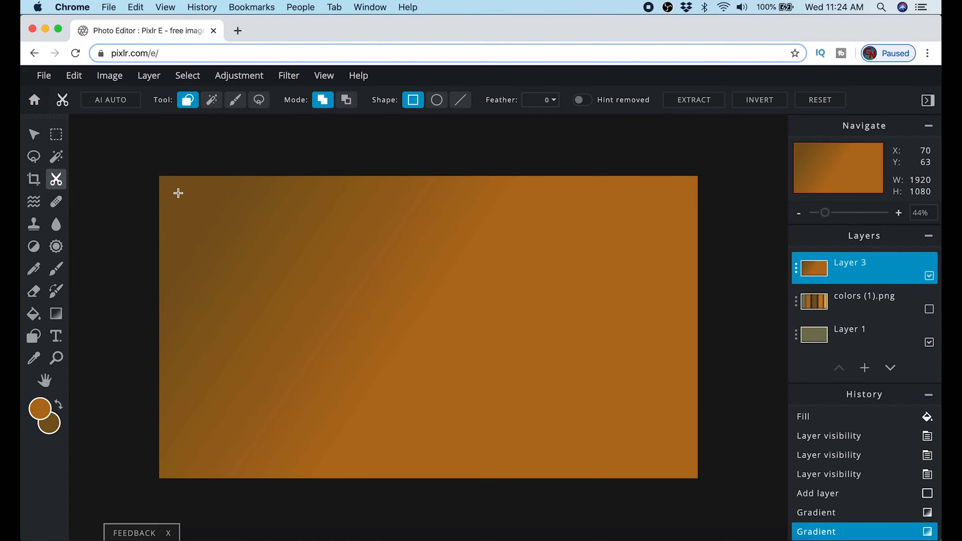
left_click_drag(506, 388, 524, 403)
left_click(693, 101)
left_click(796, 306)
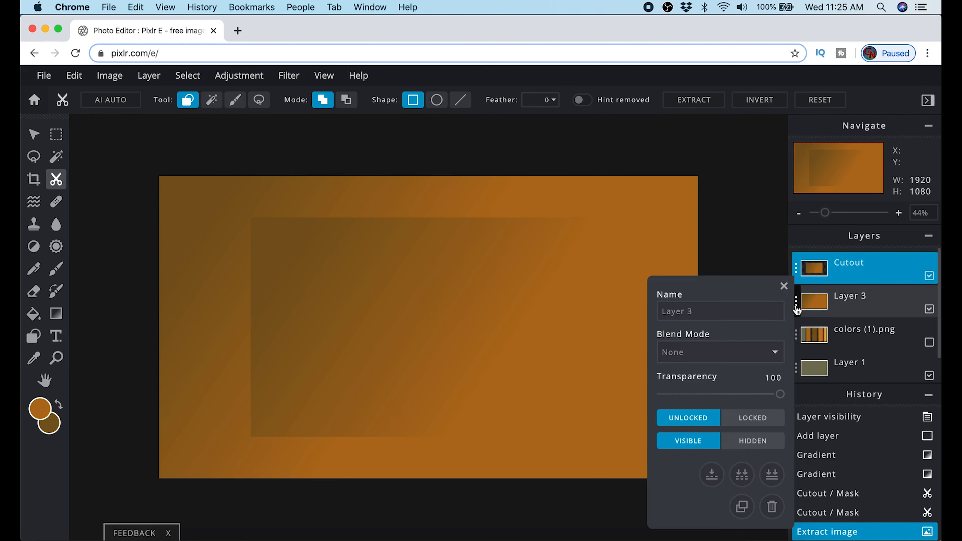
left_click(769, 506)
Step: Move the gradient rectangle near the canvas's upper-left corner and place test 4.png from the computer's files over it as a layer
left_click(34, 134)
left_click_drag(438, 350, 353, 316)
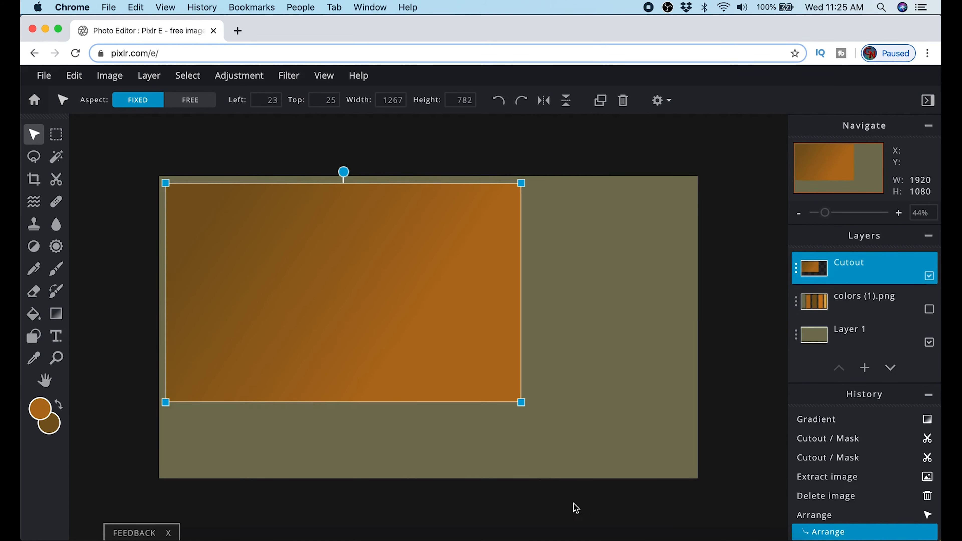
left_click(173, 538)
left_click(669, 230)
left_click_drag(669, 230, 543, 314)
left_click(544, 315)
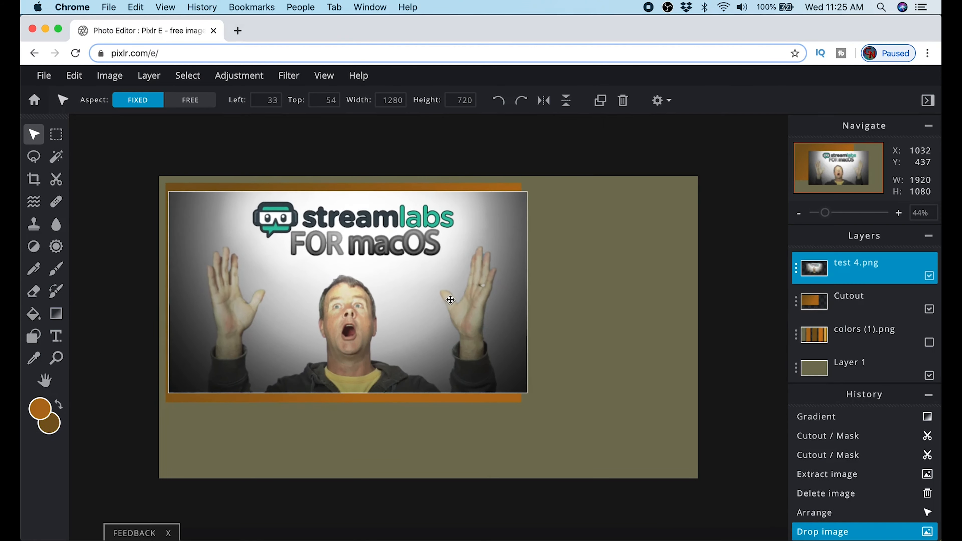
Step: Resize test 4.png and the gradient rectangle, making the rectangle an even frame of about 1171 × 682 px, and hide test 4.png
left_click(482, 187)
left_click(171, 105)
left_click_drag(523, 184, 498, 185)
left_click(483, 298)
left_click_drag(532, 394, 497, 379)
left_click(357, 389)
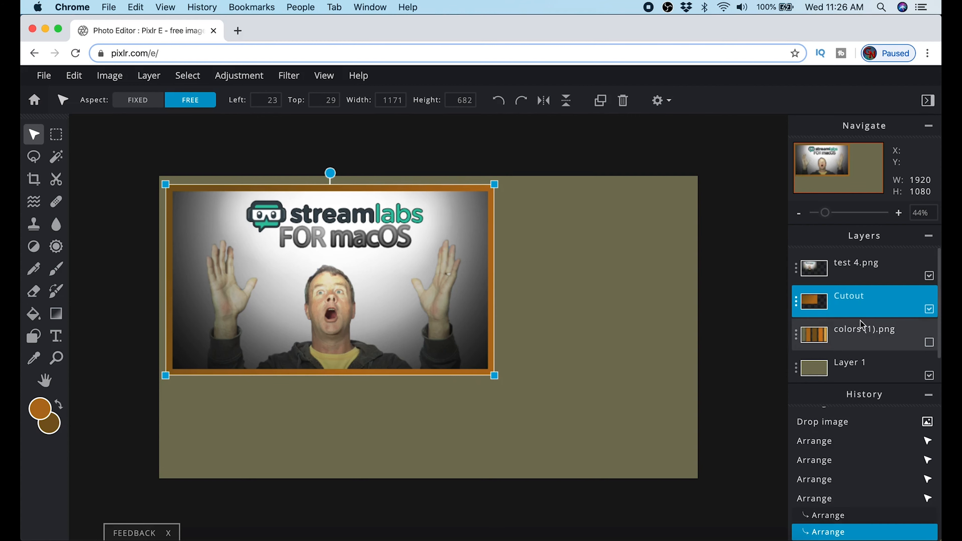
left_click(930, 277)
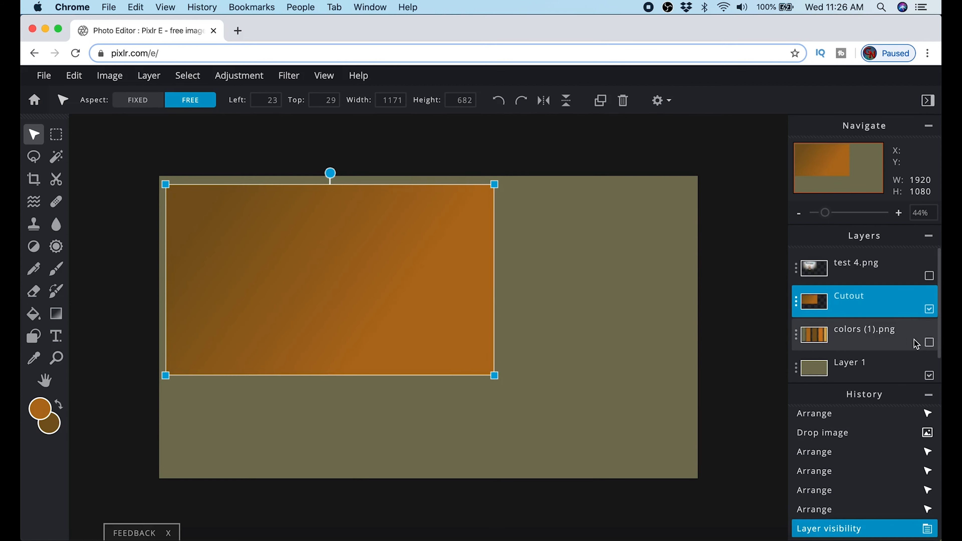
Step: Duplicate the gradient panel and reshape the copy into a tall panel of about 665 × 1017 px along the canvas's right side
left_click(795, 302)
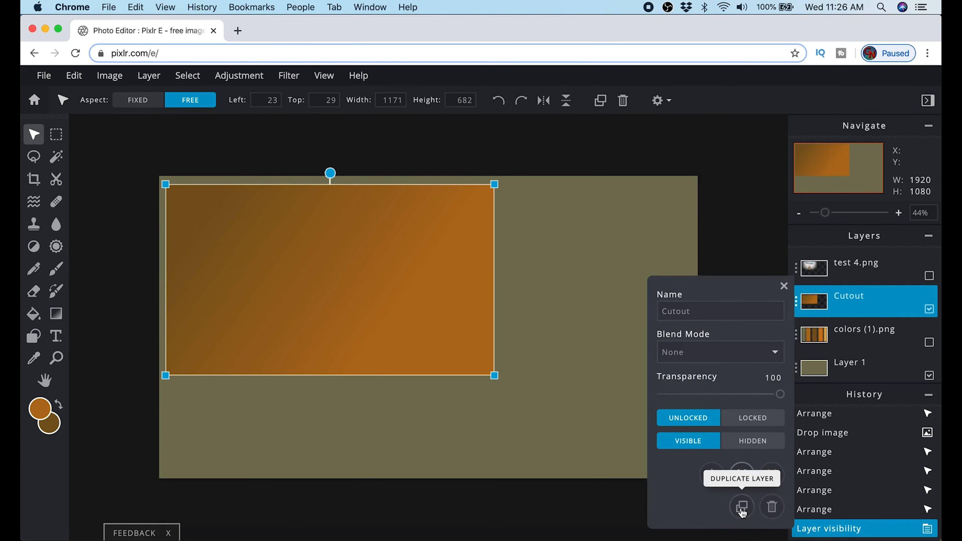
left_click(741, 477)
left_click_drag(325, 293, 521, 293)
left_click_drag(361, 184, 502, 185)
left_click_drag(692, 378, 691, 470)
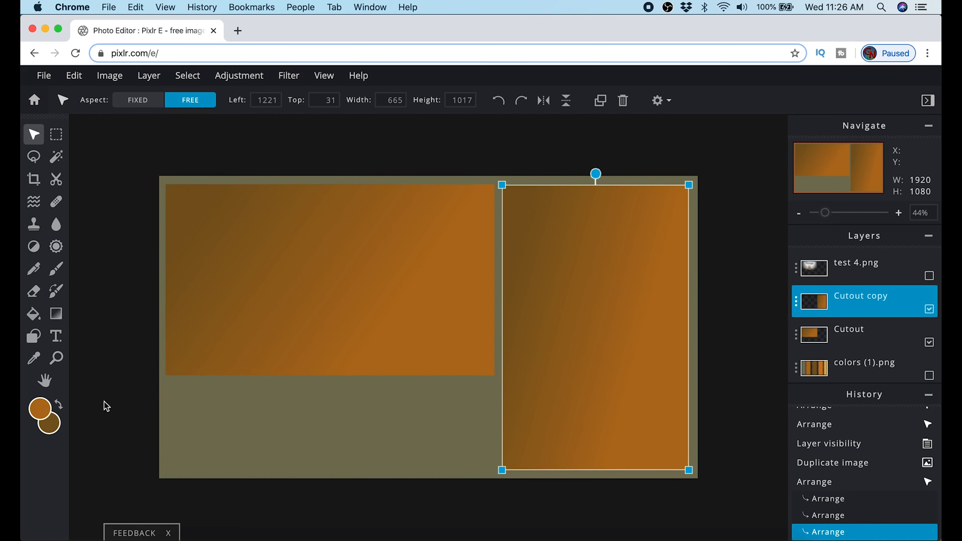
Step: Duplicate the tall panel and reshape the copy into a wide panel of about 1169 × 313 px below the upper-left one
left_click(796, 302)
left_click(739, 507)
left_click_drag(569, 303, 234, 301)
left_click_drag(354, 185, 493, 382)
Step: Apply a drop shadow with increased blur and x offset to the upper-left gradient panel
left_click(329, 341)
left_click(288, 75)
left_click(309, 391)
left_click_drag(405, 301, 440, 311)
left_click_drag(491, 341, 501, 341)
left_click(528, 416)
Step: Apply a matching drop shadow with increased blur, x offset and y offset to the tall right-hand panel
left_click(289, 75)
left_click(309, 391)
left_click_drag(407, 301, 440, 302)
left_click_drag(482, 340, 500, 340)
left_click_drag(482, 380, 503, 380)
left_click(532, 417)
Step: Apply a drop shadow with 35 px blur, 25 px x offset and increased y offset to the wide lower-left panel
left_click(408, 429)
left_click(289, 75)
left_click(309, 391)
left_click_drag(407, 301, 439, 301)
left_click_drag(482, 340, 496, 341)
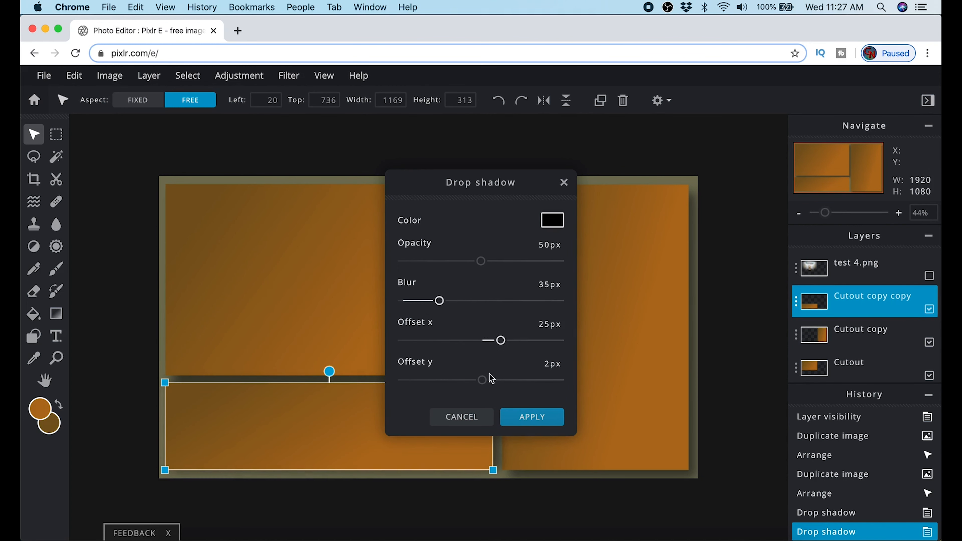
left_click_drag(491, 380, 498, 380)
left_click(540, 417)
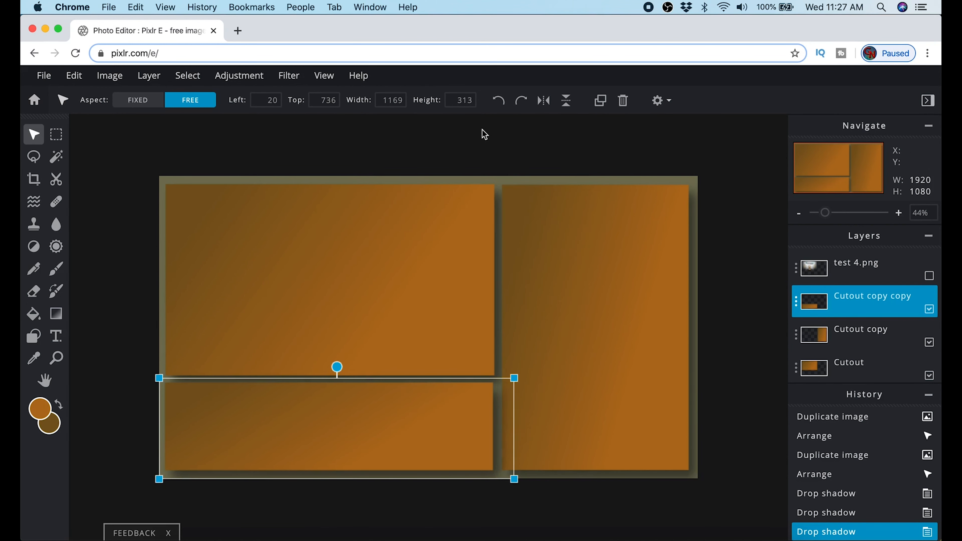
Step: Add twitter-logo-png-transparent.png from the overlay folder in Documents as a layer and scale it to about 819 × 665 px
left_click(201, 539)
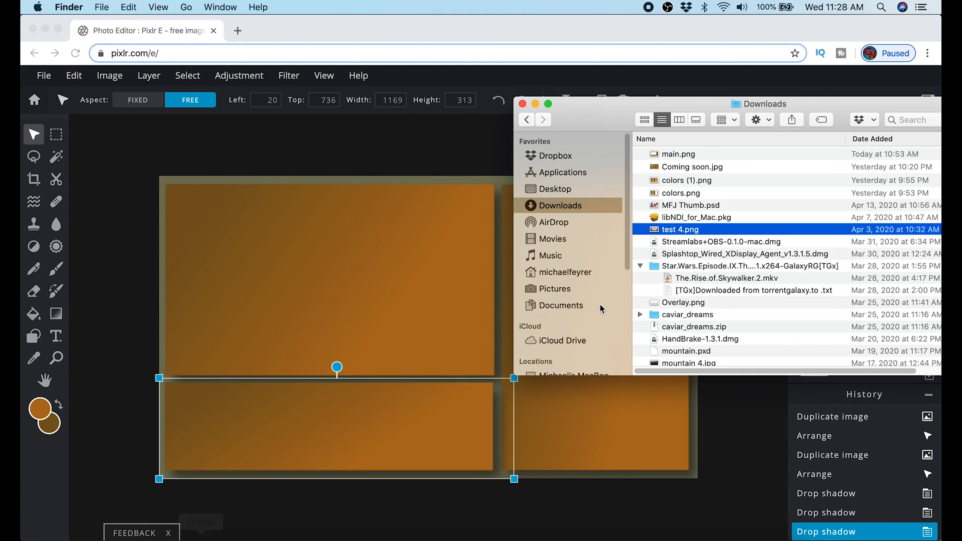
scroll(714, 262, "down", 3)
scroll(715, 265, "down", 10)
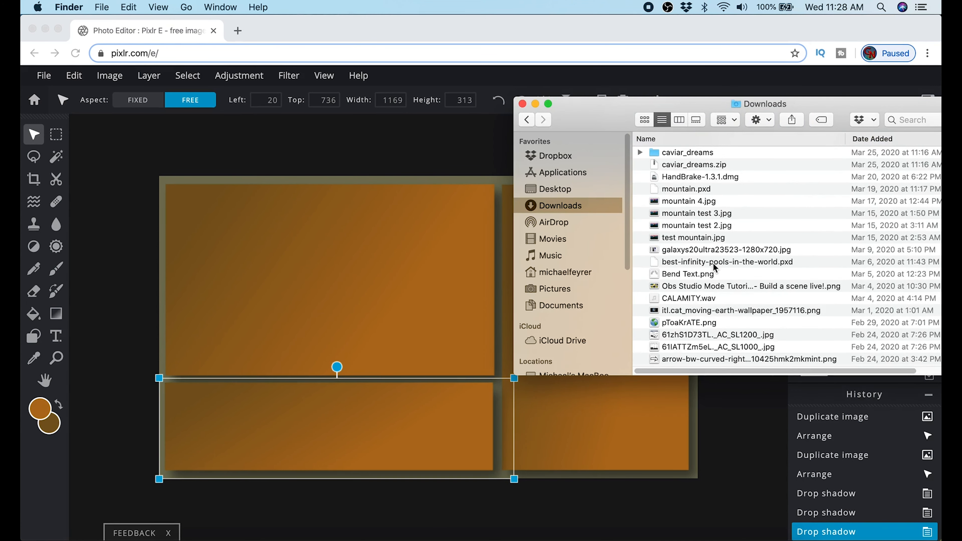
scroll(715, 267, "up", 15)
left_click(550, 306)
double_click(674, 155)
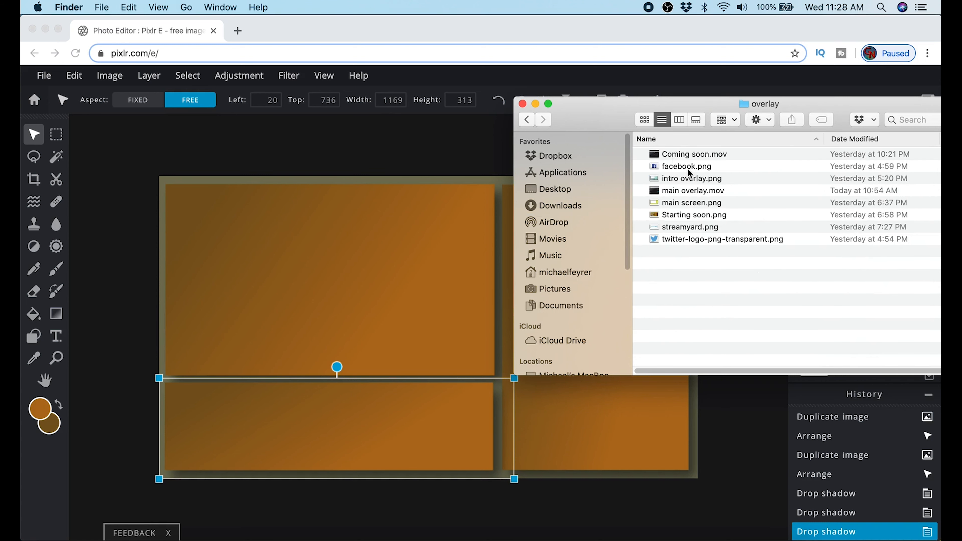
left_click_drag(721, 239, 389, 285)
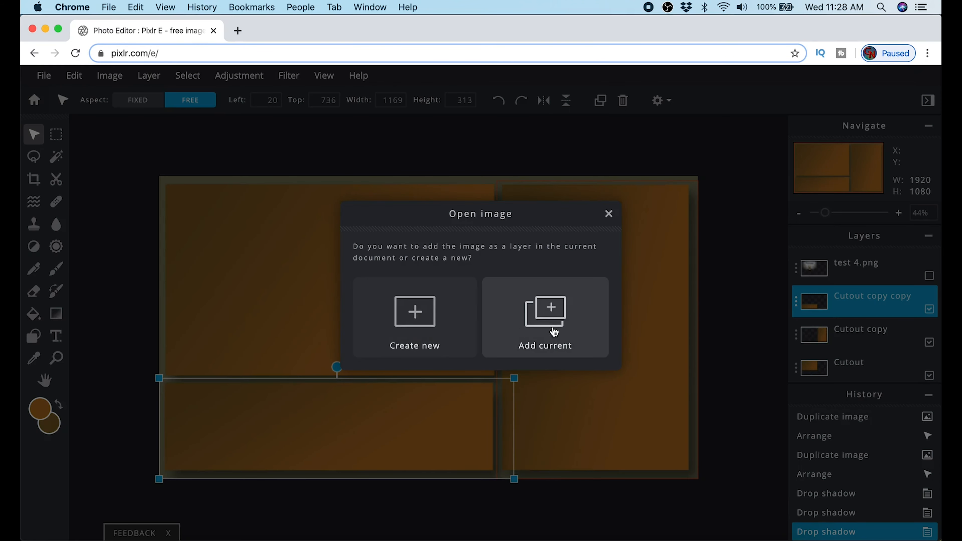
left_click(526, 311)
left_click_drag(221, 166, 495, 402)
left_click_drag(519, 388, 487, 365)
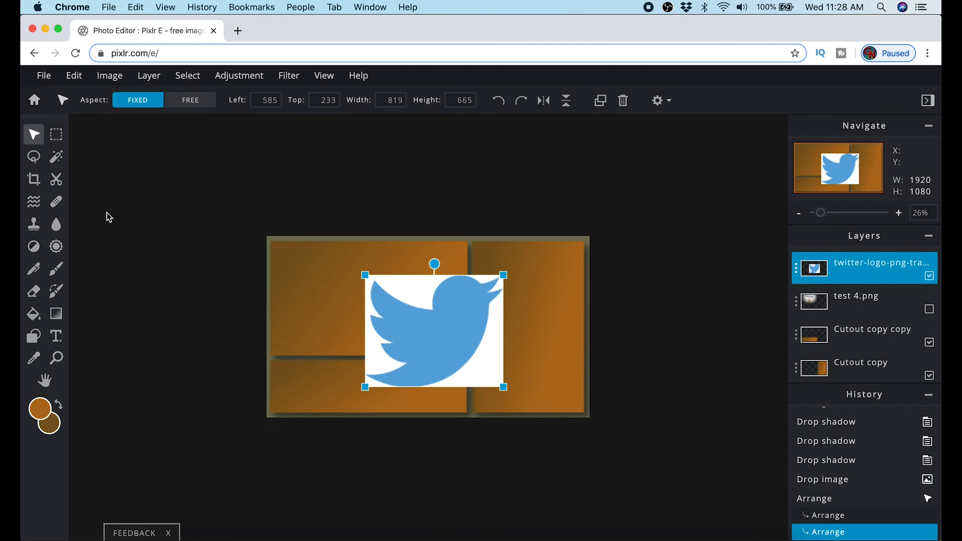
Step: Mask out all the white areas around the Twitter bird with the Cutout tool's magic wand
left_click(59, 182)
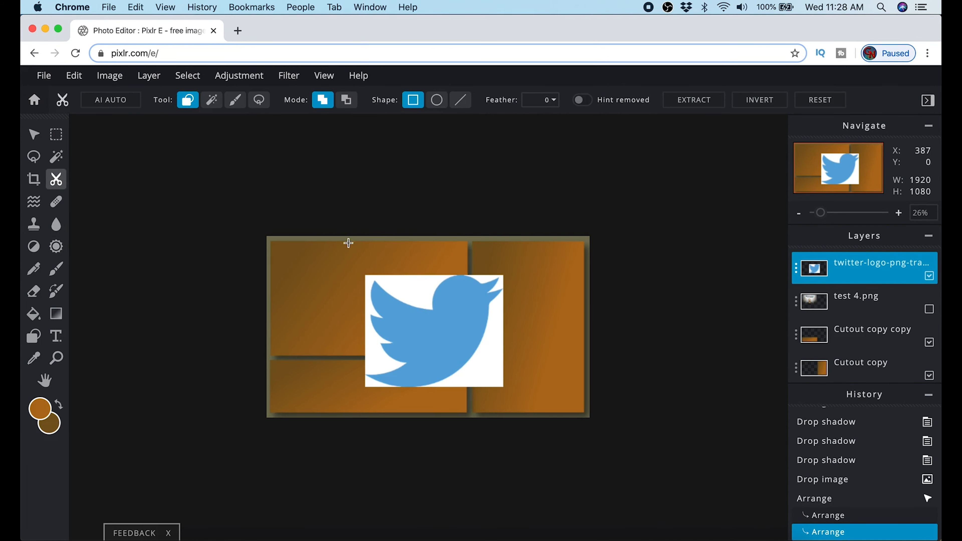
left_click(211, 100)
left_click(403, 288)
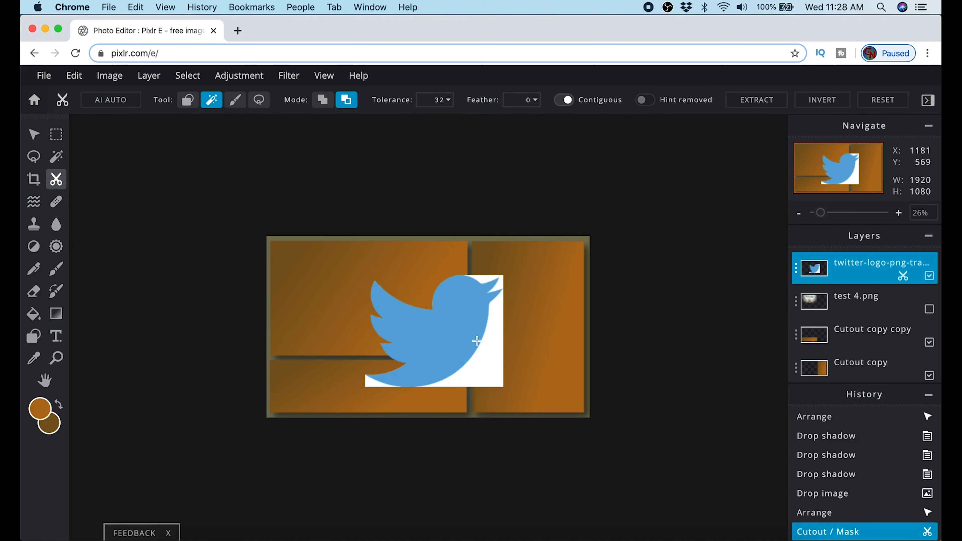
left_click(495, 363)
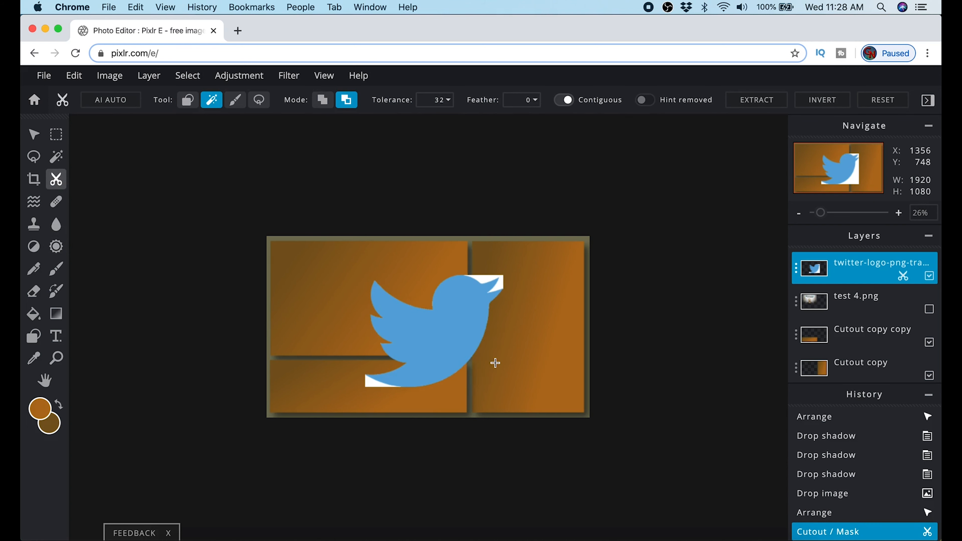
left_click(371, 383)
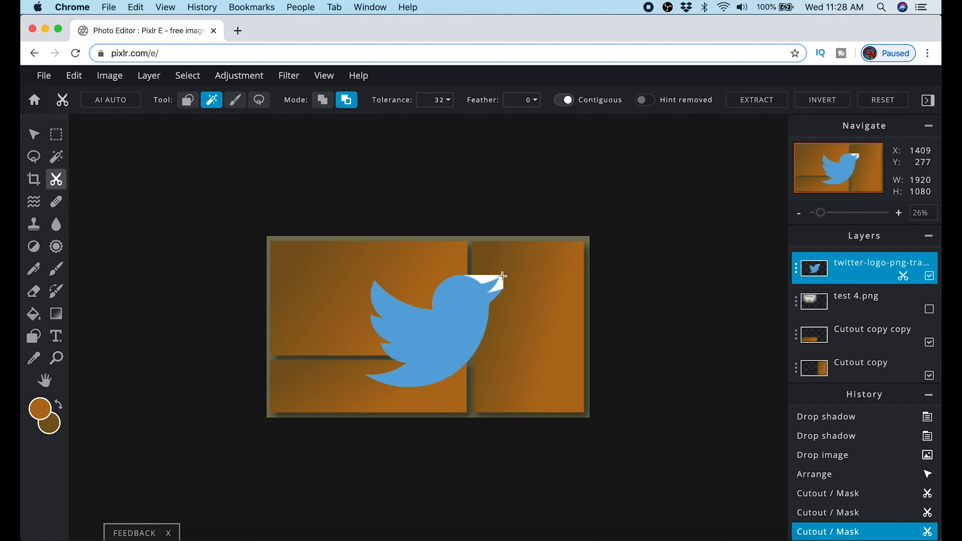
left_click(487, 275)
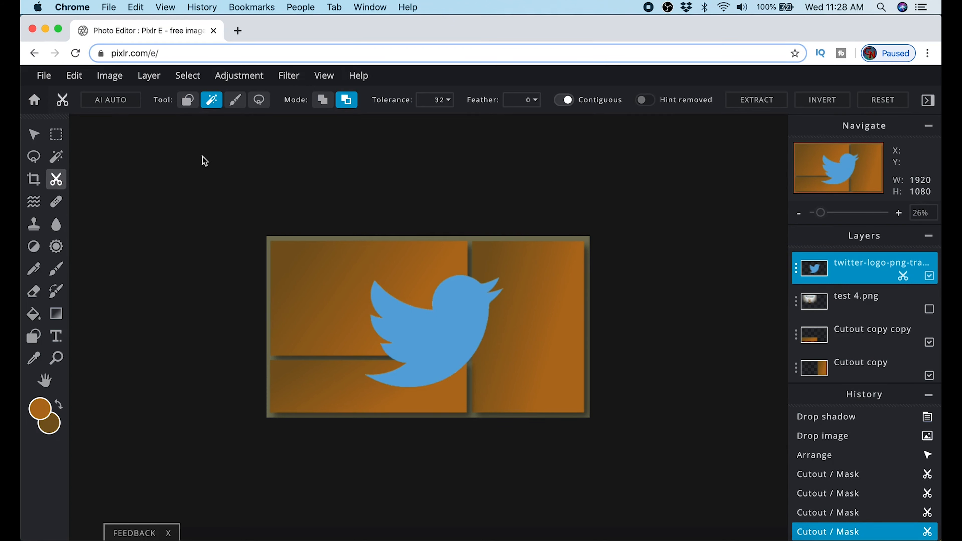
Step: Replace the Twitter logo layer with the extracted bird and shrink it to about 170 × 138 px at the lower-left panel's left end
left_click(754, 100)
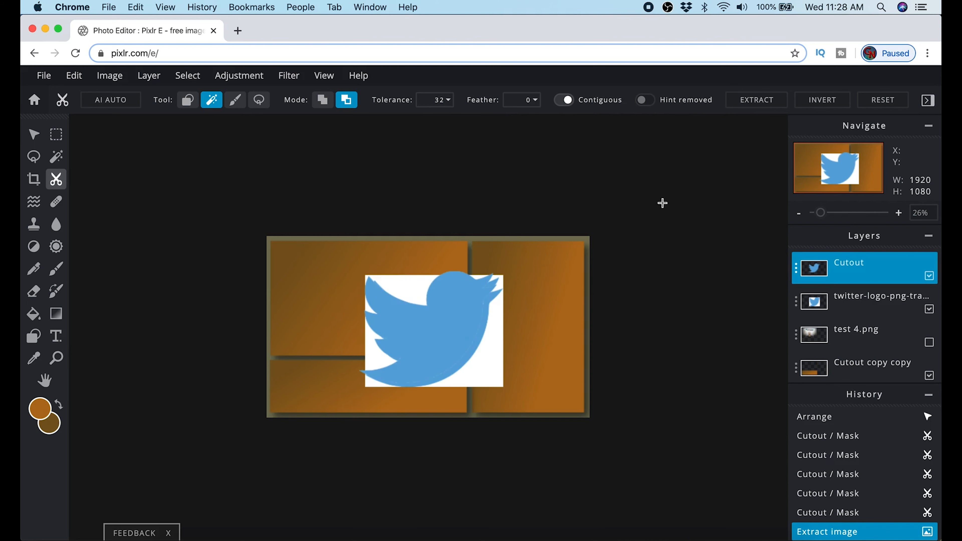
left_click(796, 301)
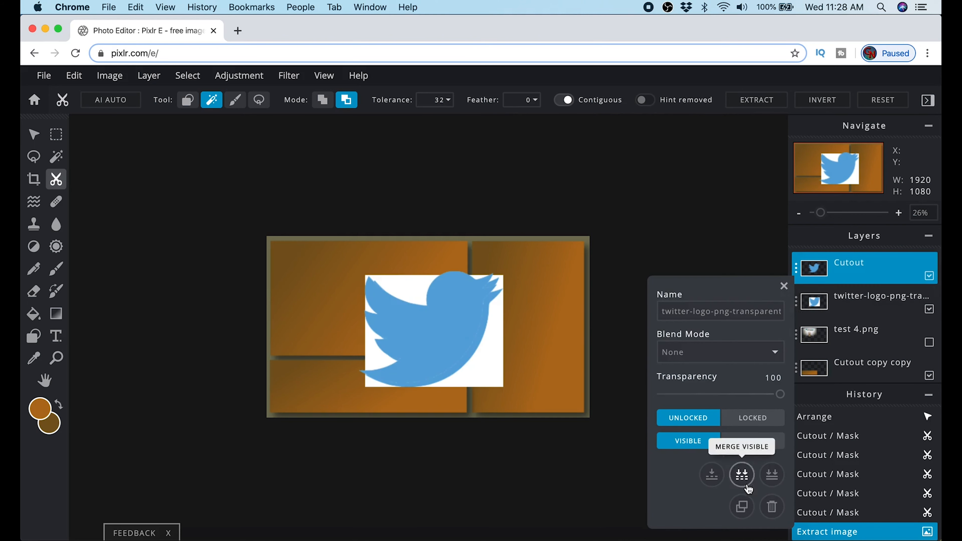
left_click(765, 510)
left_click(33, 135)
left_click_drag(498, 269, 306, 390)
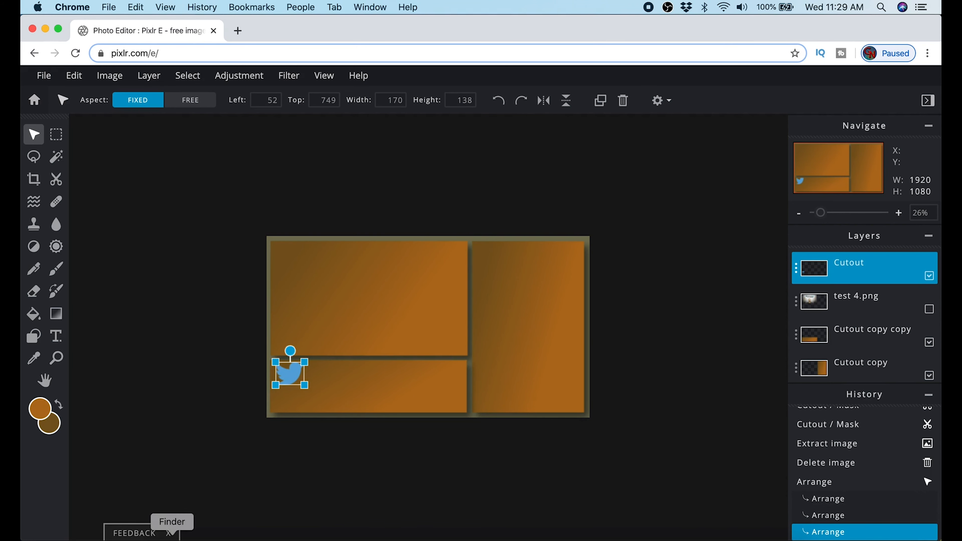
Step: Add facebook.png from the overlay folder to the current image as a layer
left_click(172, 535)
left_click_drag(691, 170, 440, 328)
left_click(496, 326)
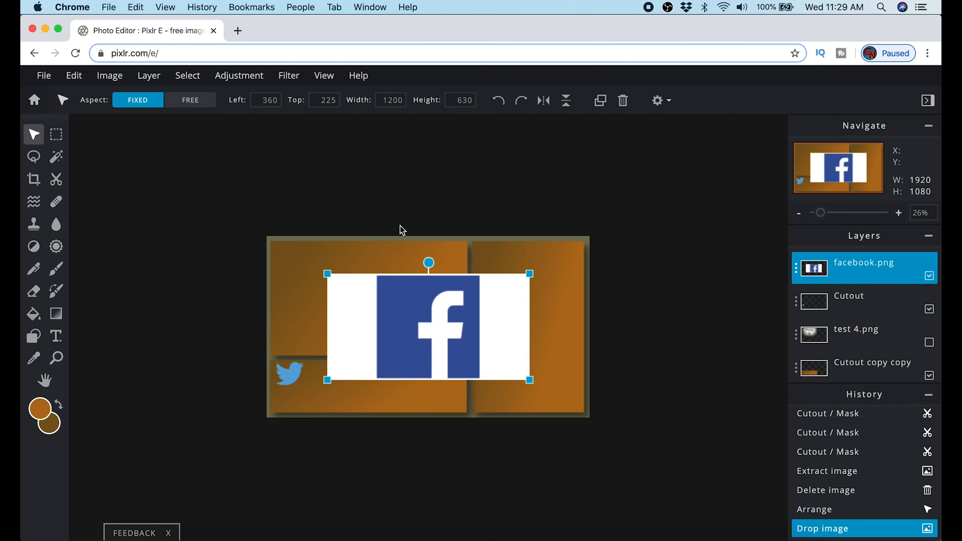
Step: Cut the white out of the Facebook logo with the magic wand cutout, and replace the facebook.png layer with the extracted logo
left_click(55, 180)
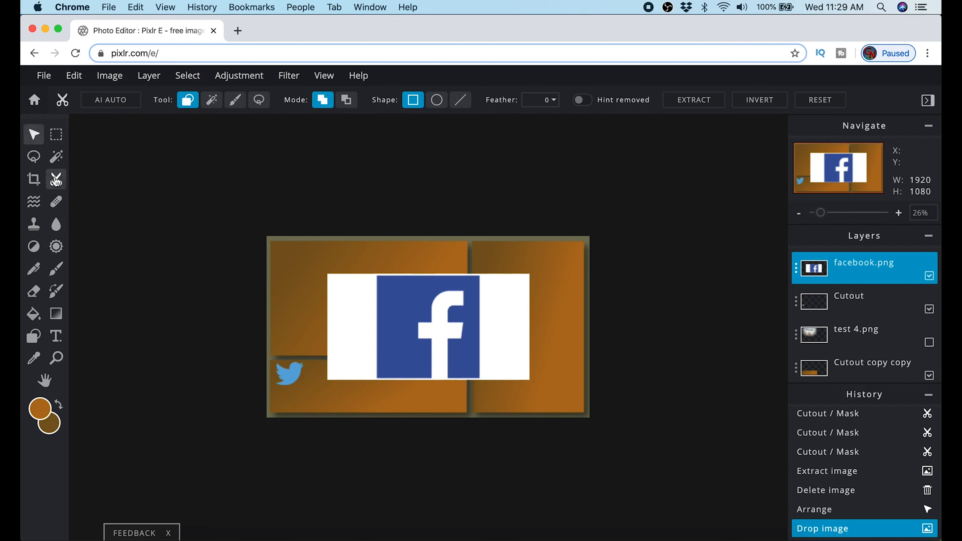
left_click(211, 100)
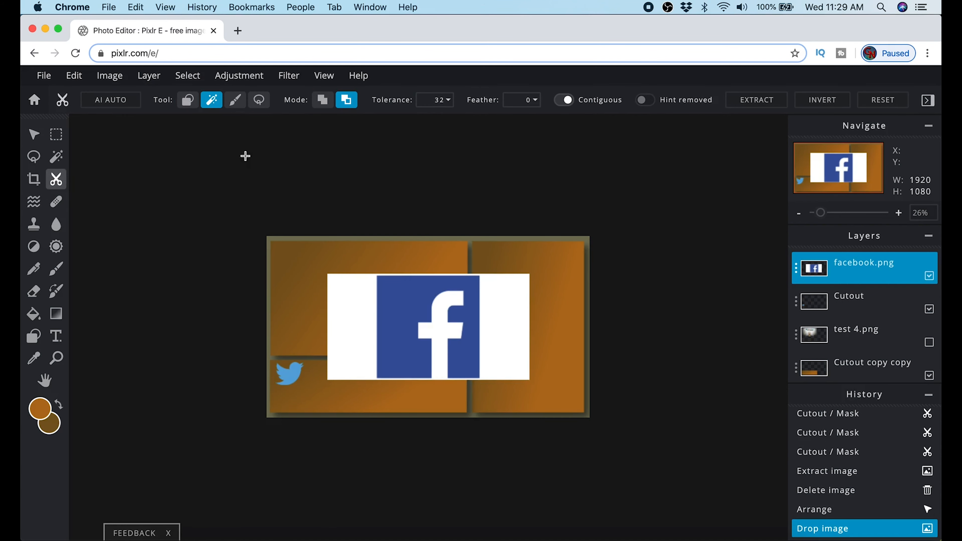
left_click(369, 311)
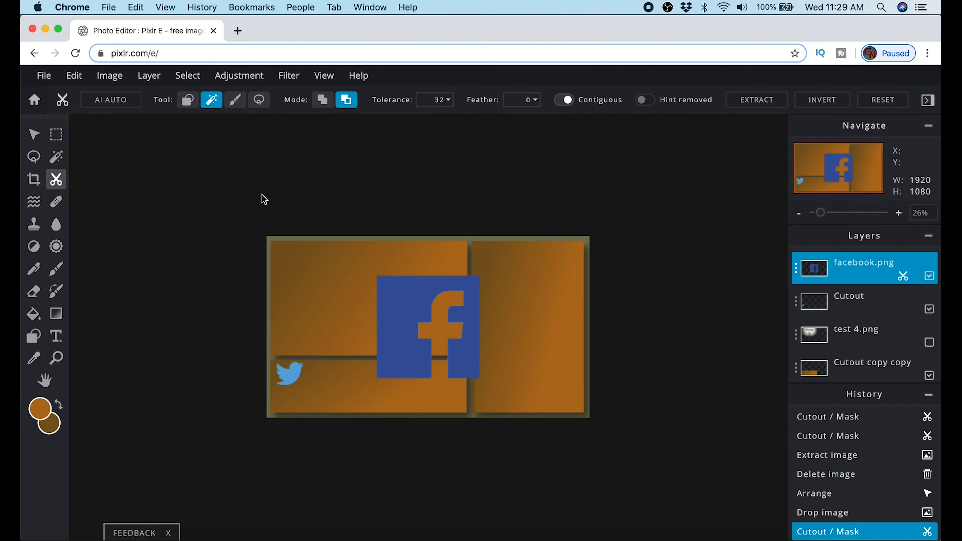
left_click(757, 100)
left_click(796, 303)
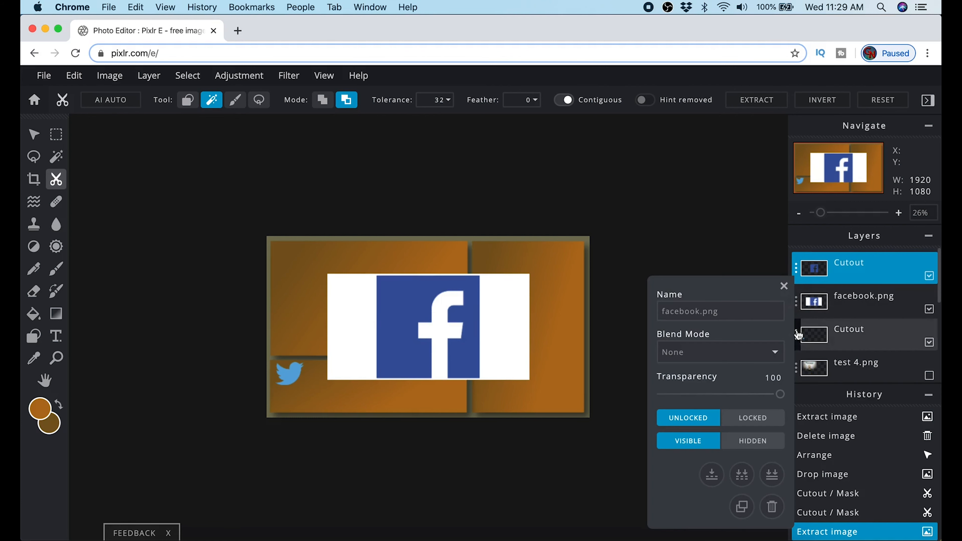
left_click(769, 502)
Step: Shrink the Twitter bird to about 117 × 95 px and place the Facebook logo, scaled to similar size, directly below it
key("v")
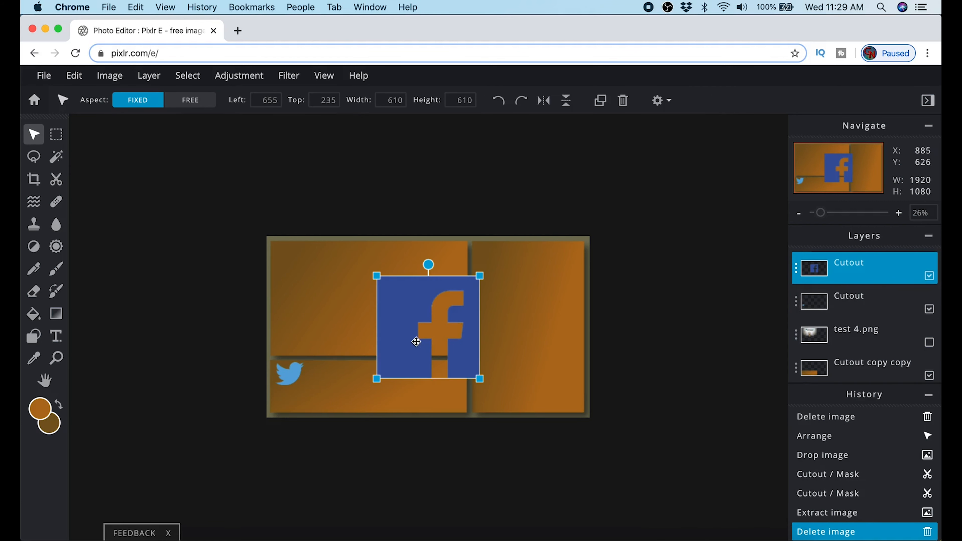
left_click_drag(415, 341, 365, 363)
left_click_drag(428, 296, 286, 375)
left_click(299, 381)
Step: Apply a drop shadow with 35 px blur, 25 px x offset and increased y offset to the Twitter bird
left_click(290, 78)
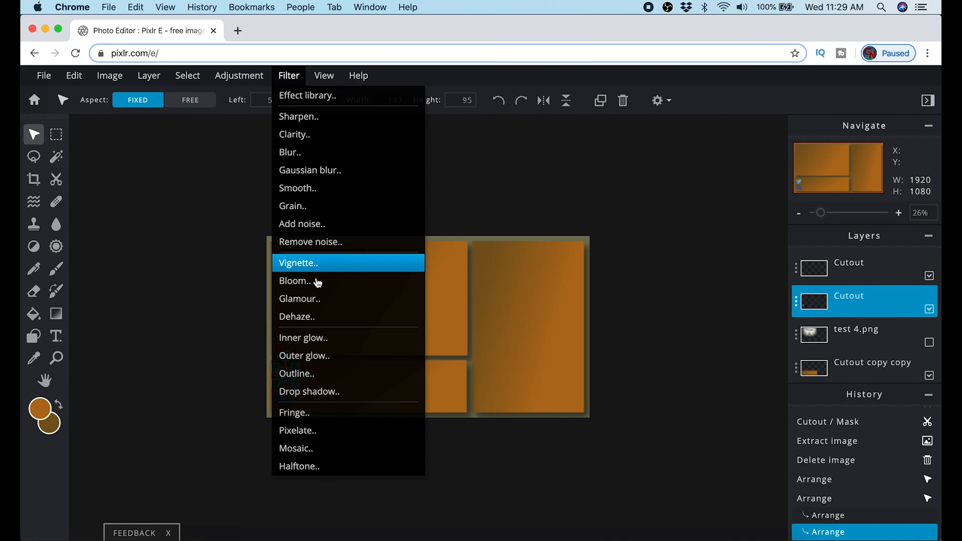
left_click(315, 392)
left_click_drag(409, 301, 441, 300)
left_click_drag(482, 341, 492, 341)
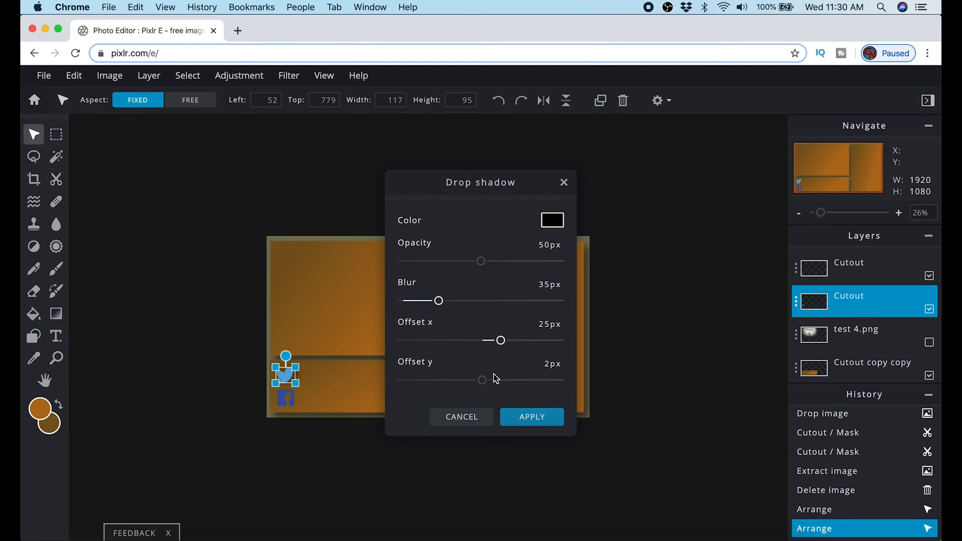
left_click_drag(493, 384, 507, 387)
left_click(531, 417)
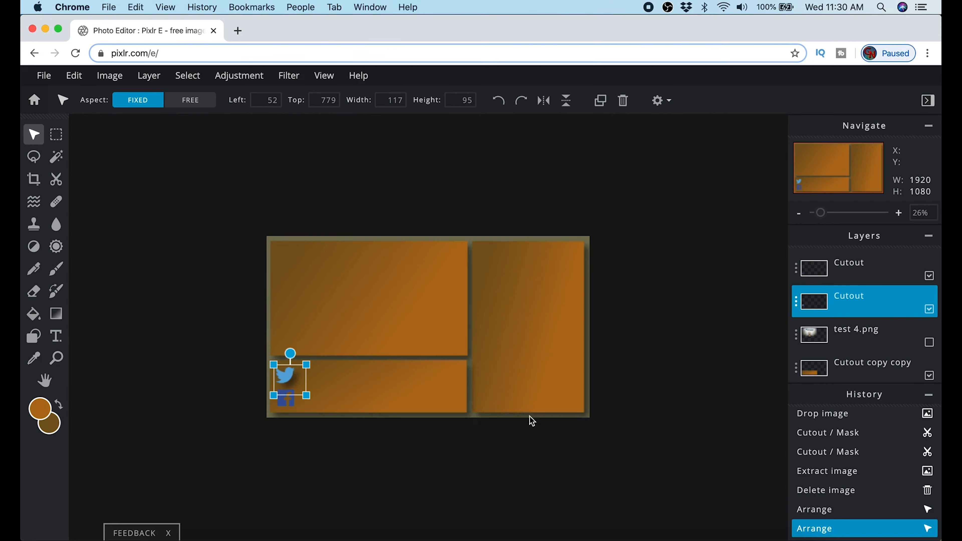
Step: Apply a drop shadow to the Facebook logo with 35 px blur, 25 px x offset and 28 px y offset
left_click(291, 404)
left_click(289, 75)
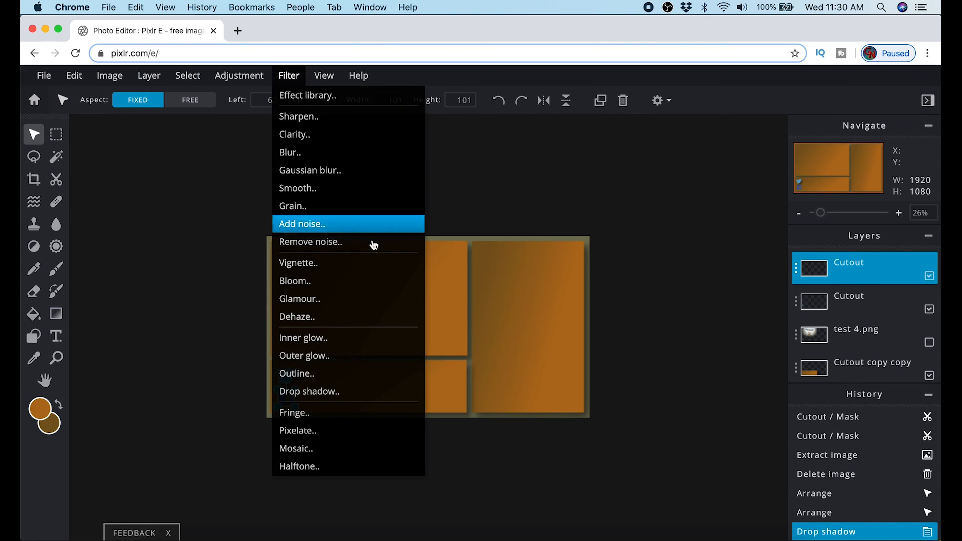
left_click(332, 394)
left_click_drag(412, 303, 440, 306)
left_click_drag(490, 347, 503, 349)
left_click_drag(485, 384, 503, 383)
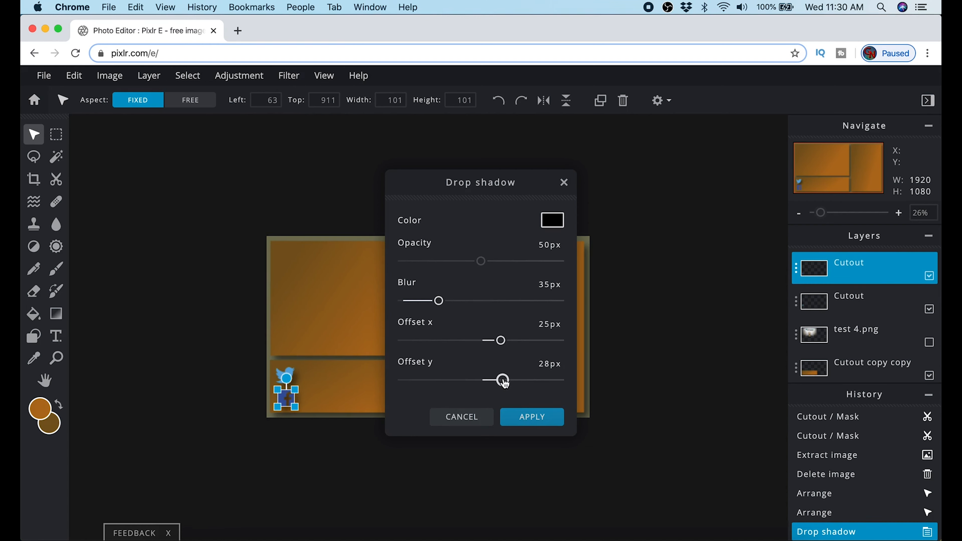
left_click(531, 416)
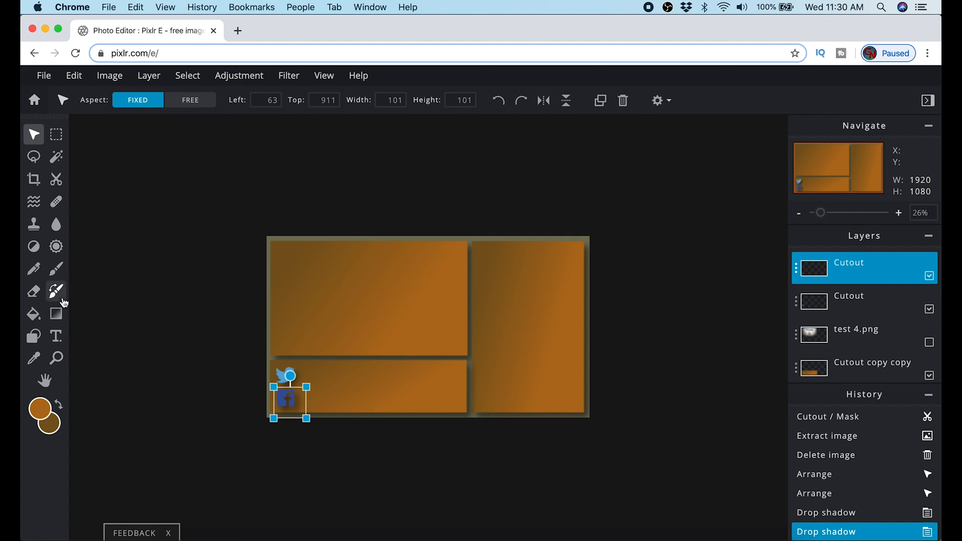
Step: Add a new text layer and set its font to GAME ON
left_click(64, 335)
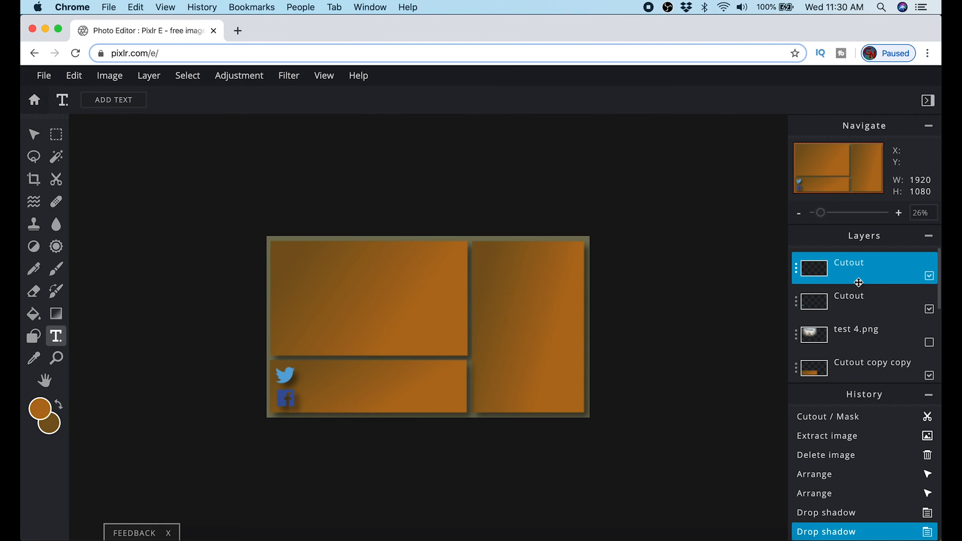
scroll(871, 355, "down", 3)
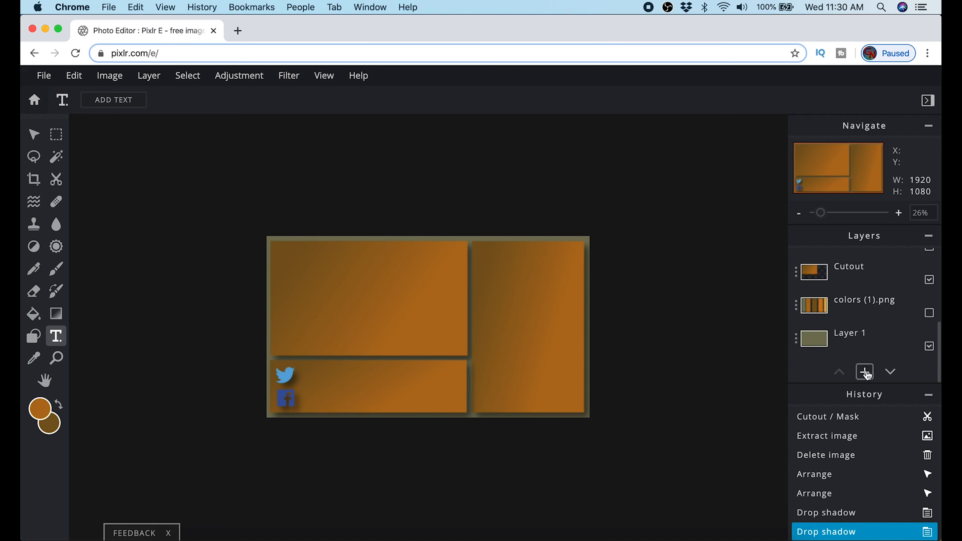
left_click(866, 372)
left_click(592, 307)
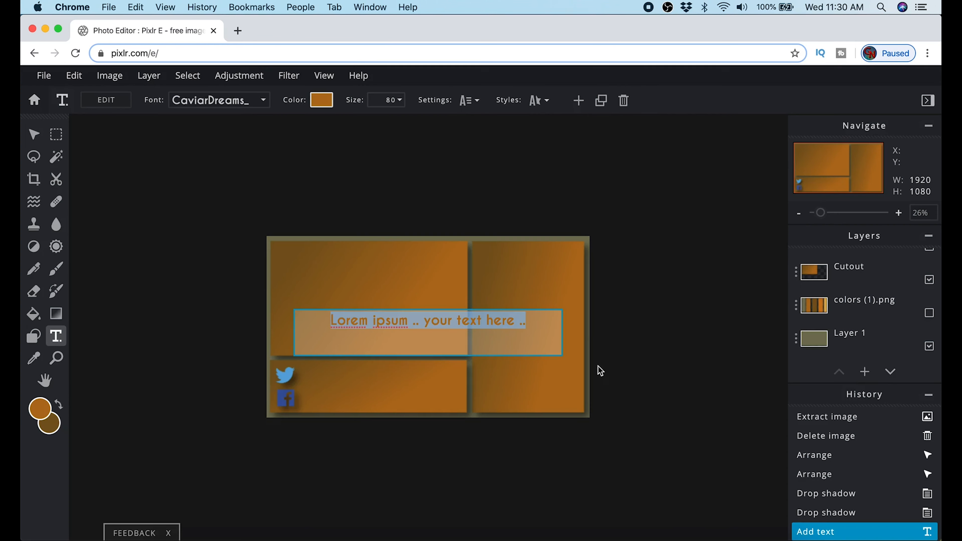
left_click(274, 103)
scroll(210, 240, "down", 10)
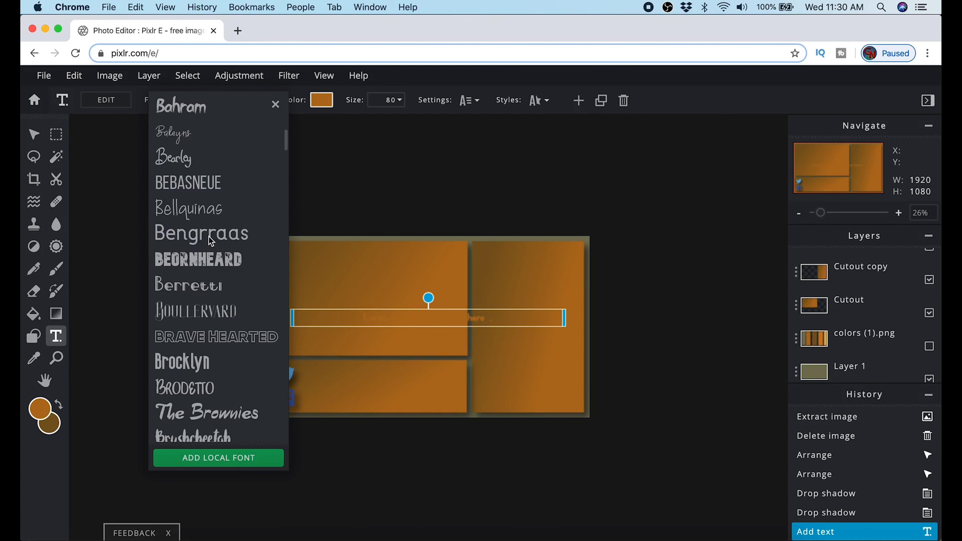
scroll(210, 244, "down", 10)
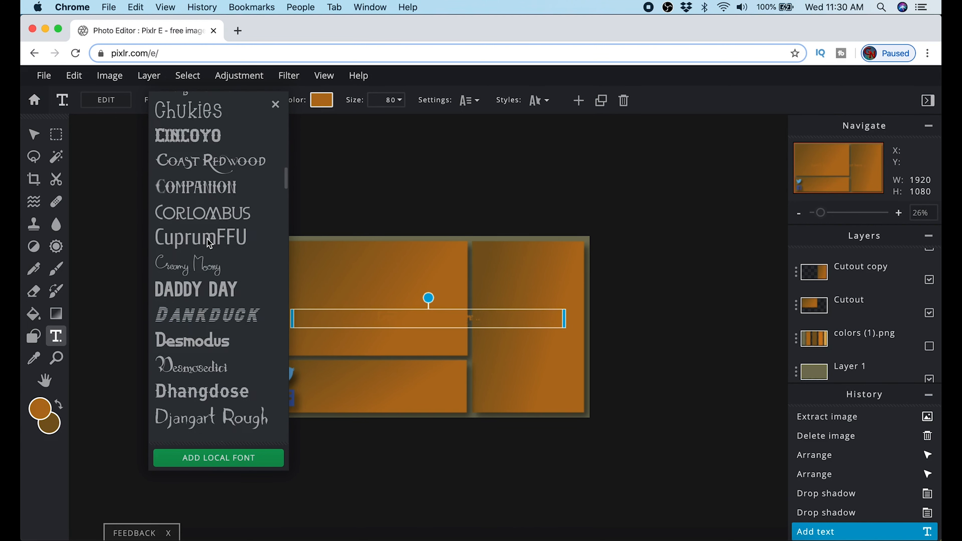
scroll(210, 243, "down", 5)
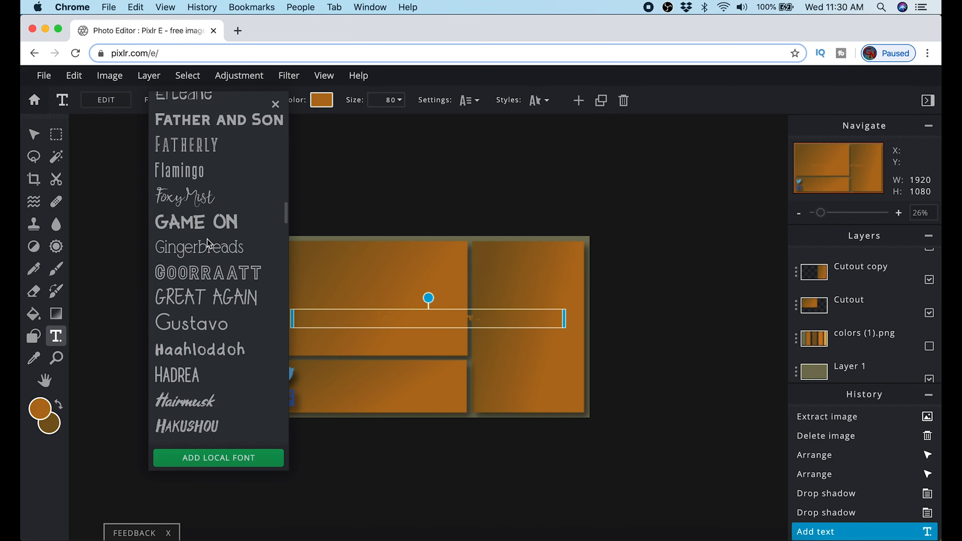
left_click(205, 221)
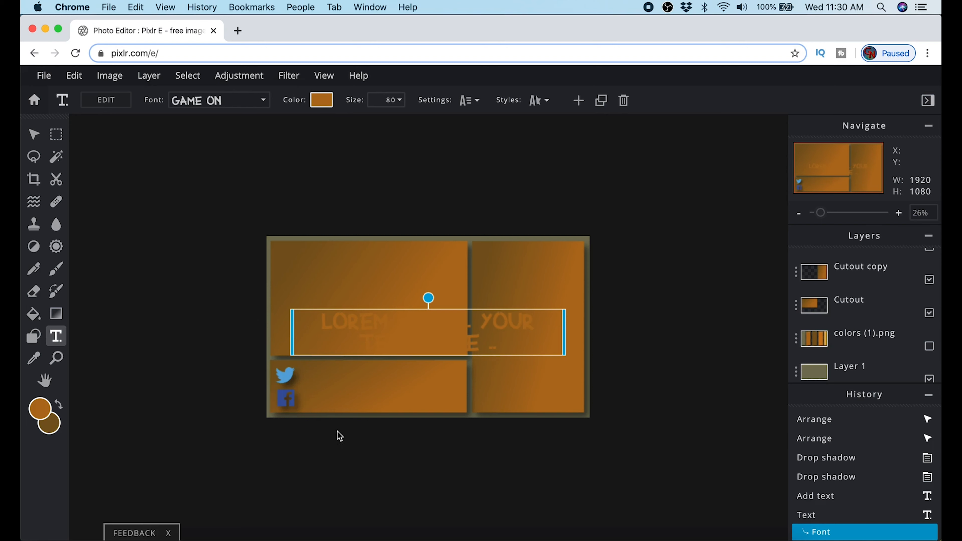
Step: Show the colors (1).png palette layer and move it above the gradient panel layers
left_click(930, 346)
left_click_drag(930, 351, 886, 261)
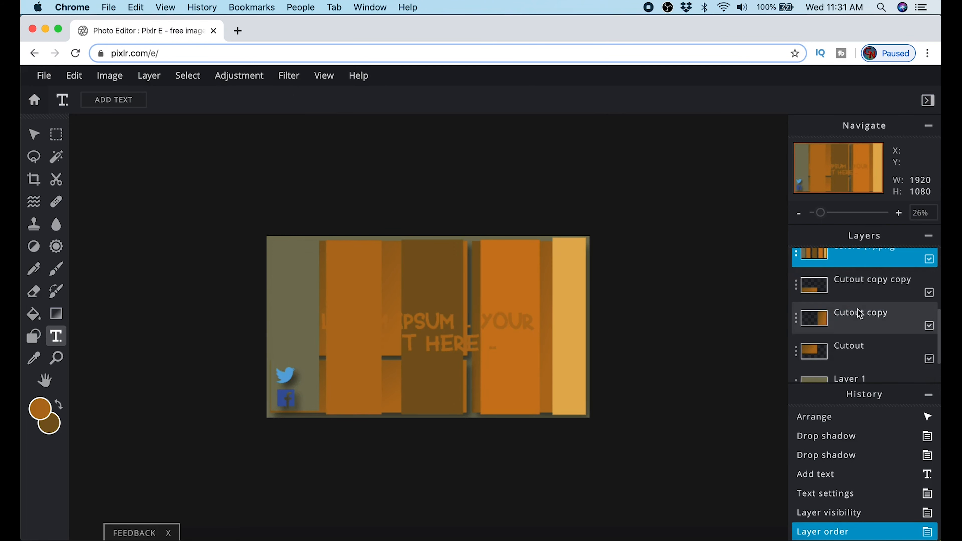
scroll(860, 313, "up", 4)
Step: Color the text with the palette's light gold #E3B053, and hide the colors (1).png layer
left_click(415, 321)
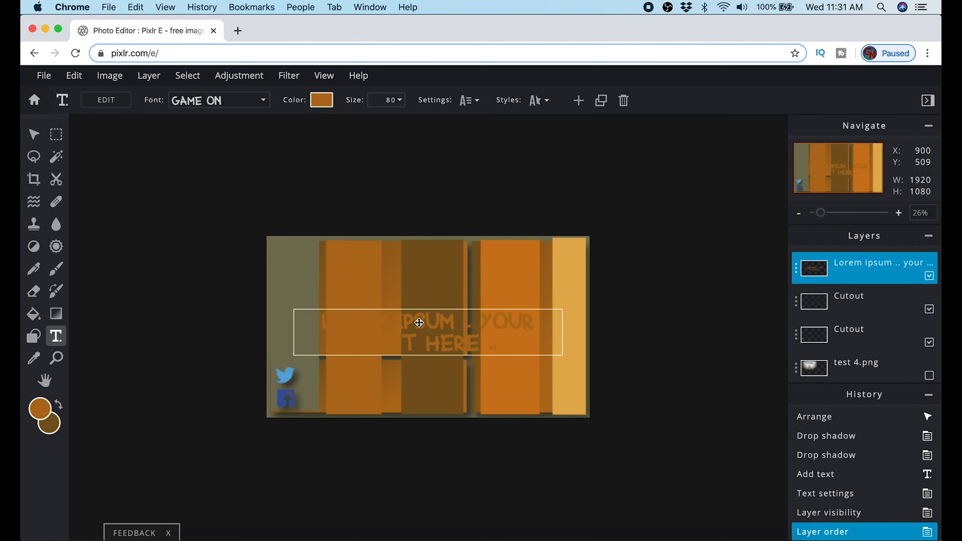
left_click(320, 97)
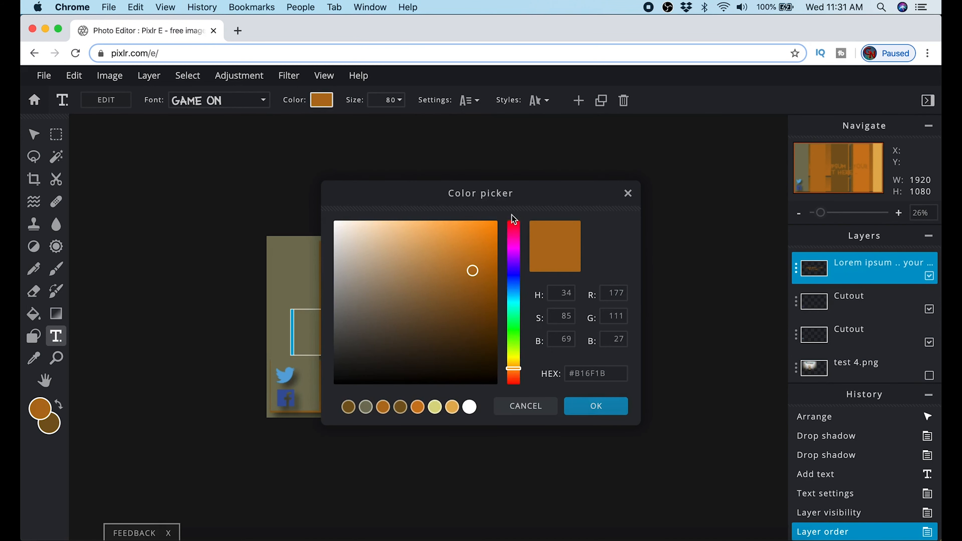
left_click_drag(415, 196, 462, 331)
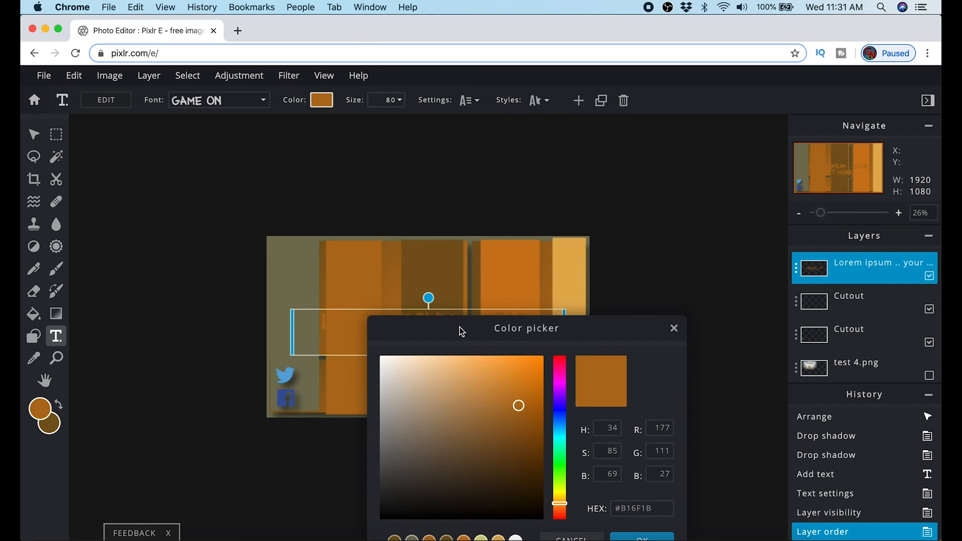
left_click(566, 279)
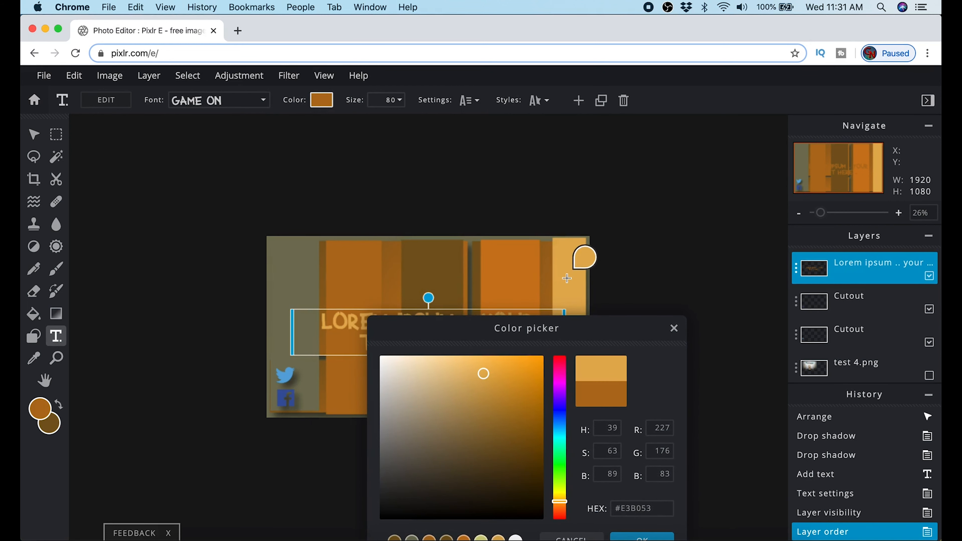
left_click(652, 538)
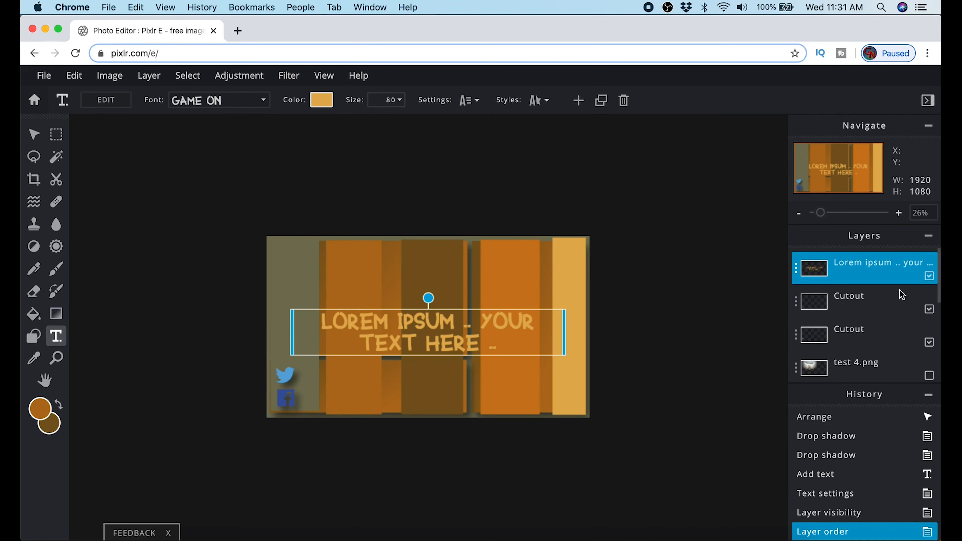
scroll(915, 316, "down", 2)
left_click(929, 334)
Step: Replace the placeholder text with two lines, FACEBOOK and TWITTER, each followed by the social media handle
left_click(106, 100)
type("FACEBOOK")
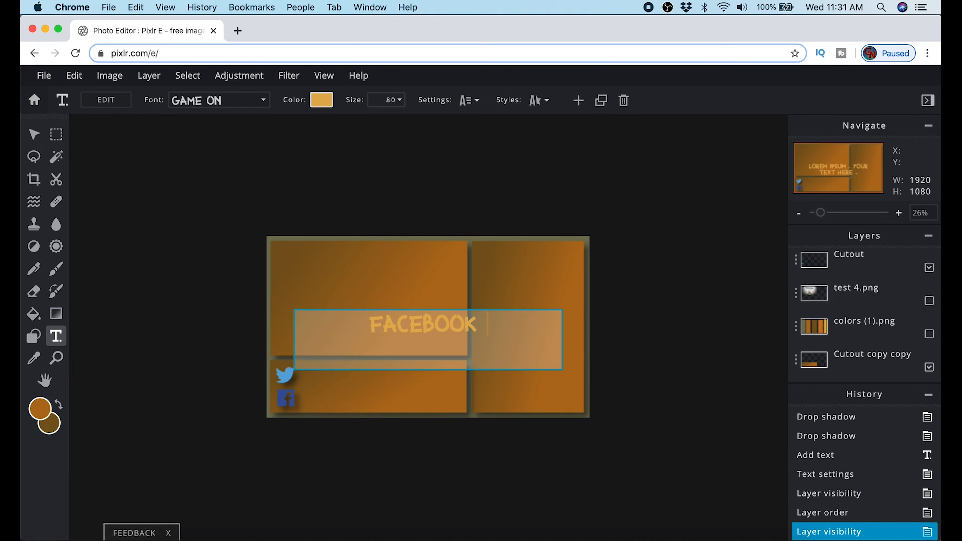
type(" @FEYRERM ")
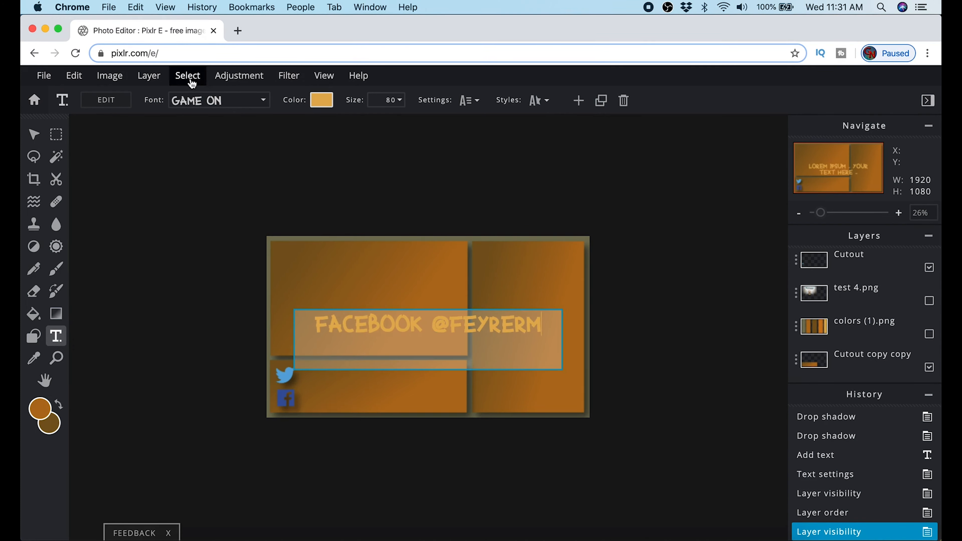
type("TWITTER @FEYRERM")
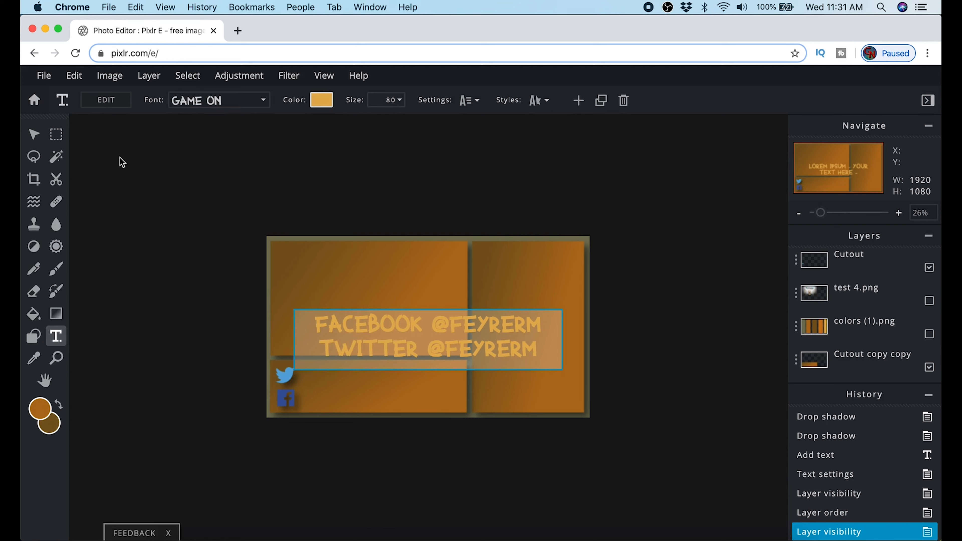
Step: Reduce the text size to 53 and move the two lines beside the social media logos in the lower panel
left_click(34, 135)
left_click_drag(386, 326, 371, 380)
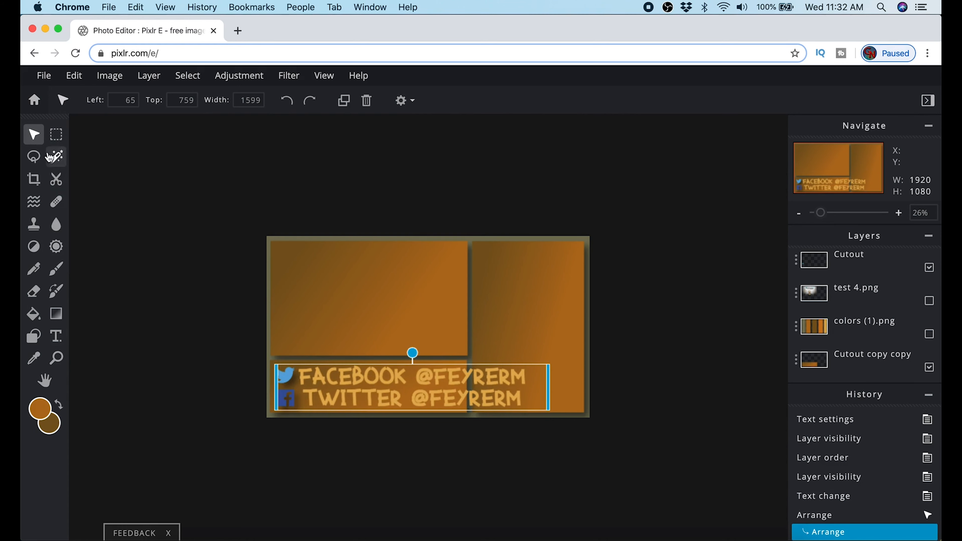
left_click(56, 336)
left_click(400, 100)
left_click_drag(304, 124, 301, 123)
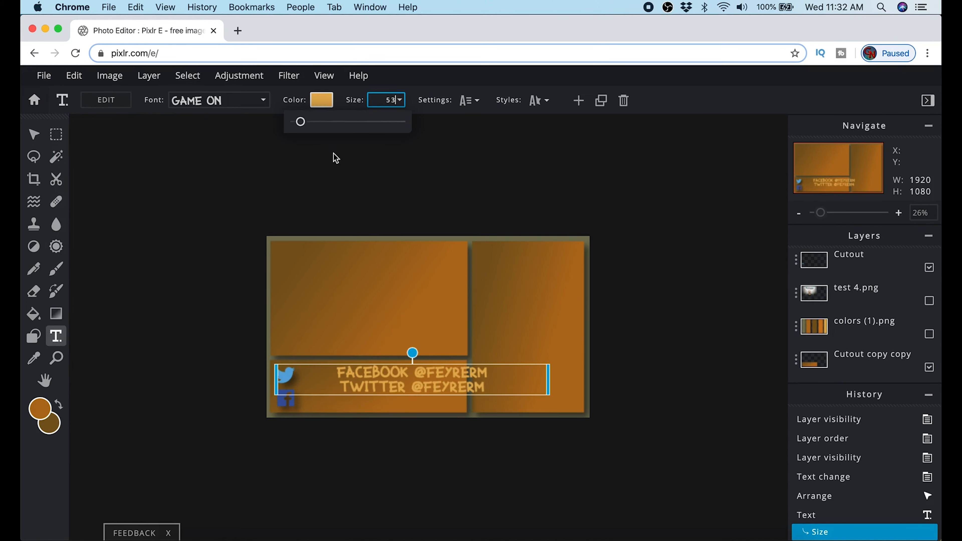
left_click_drag(429, 398, 394, 394)
Step: Remove the TWITTER line from the text and line up the remaining FACEBOOK line with the bird logo
left_click(106, 100)
left_click(475, 381)
key("Return")
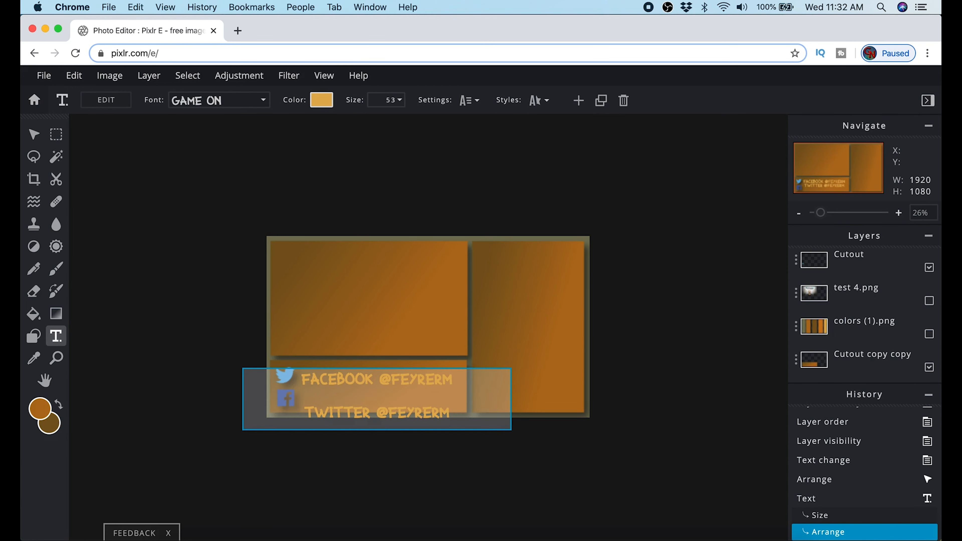
left_click_drag(484, 424, 334, 400)
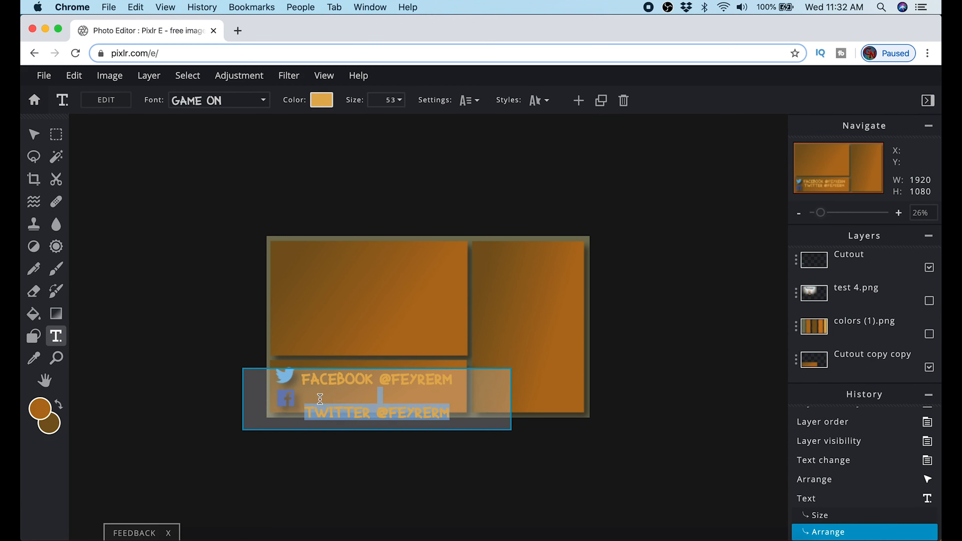
key("BackSpace")
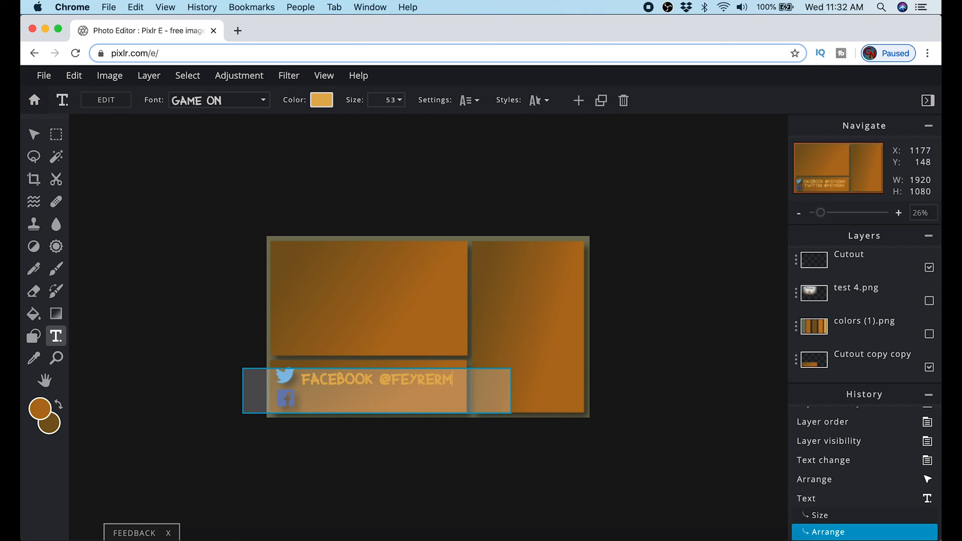
left_click(472, 227)
left_click_drag(407, 380, 408, 378)
Step: Duplicate the FACEBOOK text layer and place the copy beside the Facebook logo
scroll(863, 323, "up", 3)
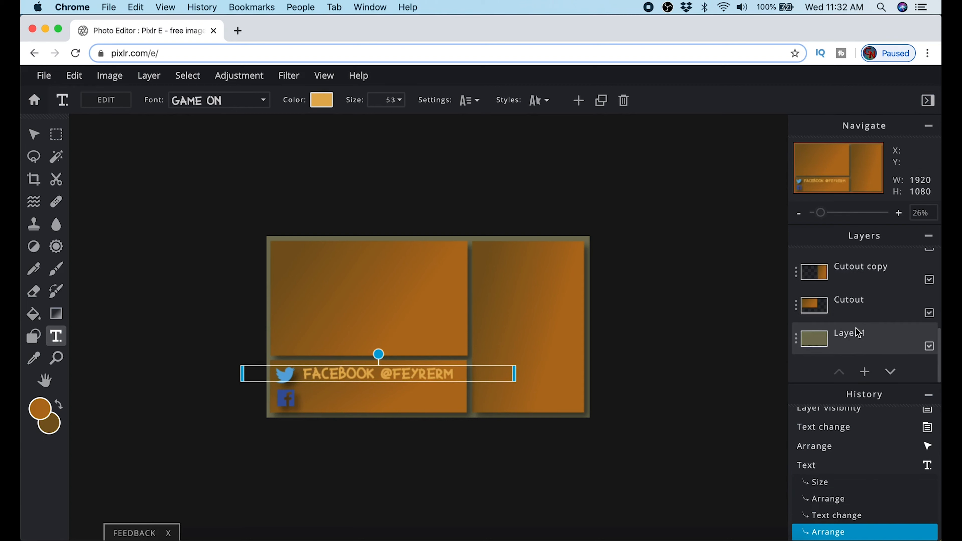
left_click(797, 270)
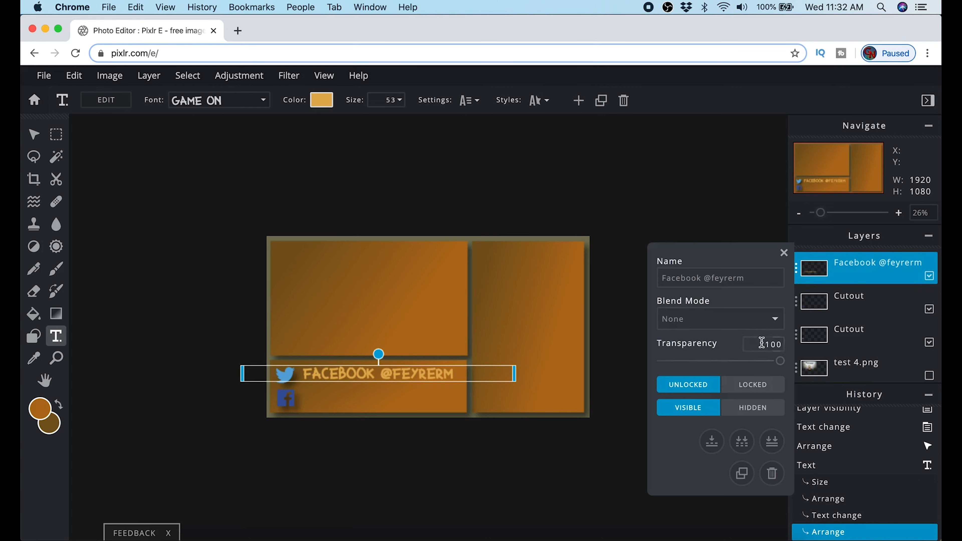
left_click(743, 474)
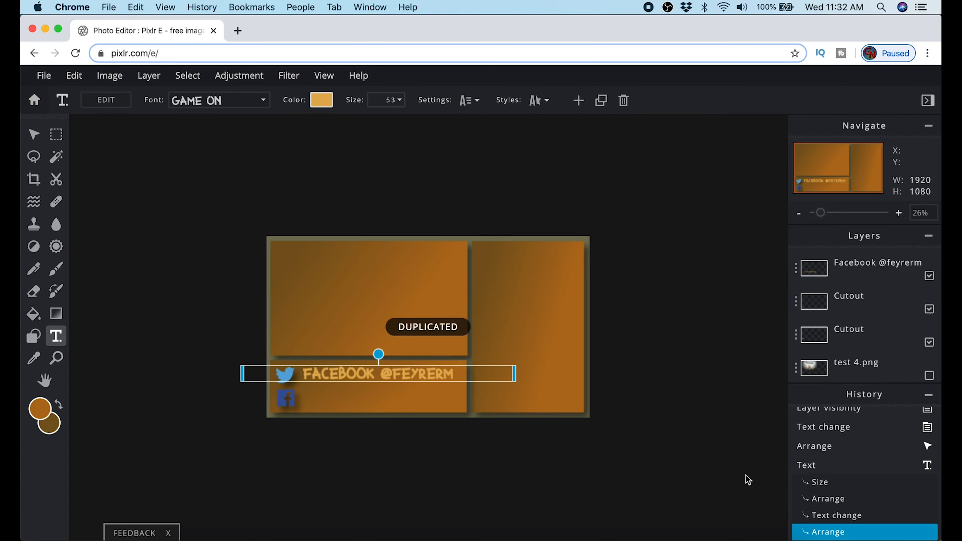
left_click_drag(425, 375, 426, 398)
Step: Change the word FACEBOOK to TWITTER in the text beside the bird logo, keeping the handle
left_click(396, 375)
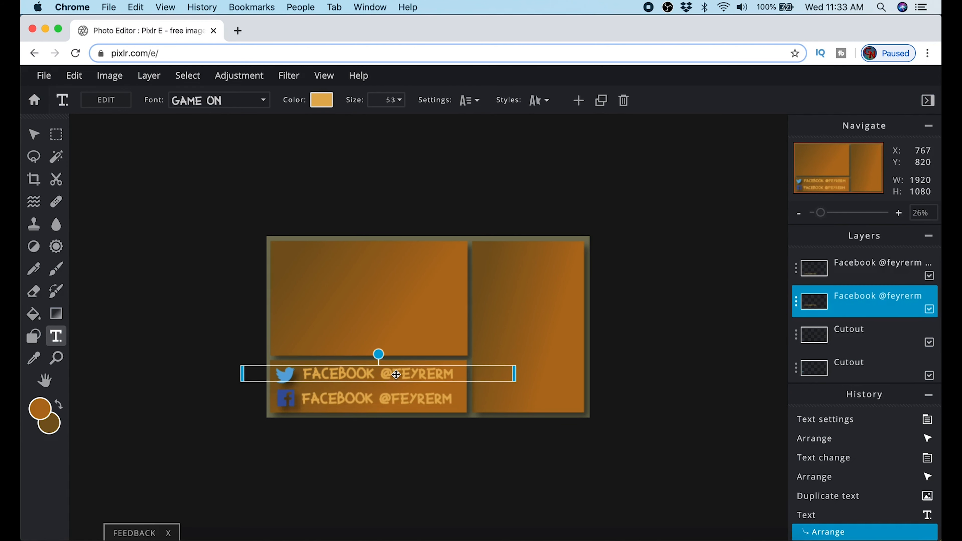
left_click_drag(356, 374, 330, 373)
left_click(106, 101)
double_click(330, 372)
type("TWITTER")
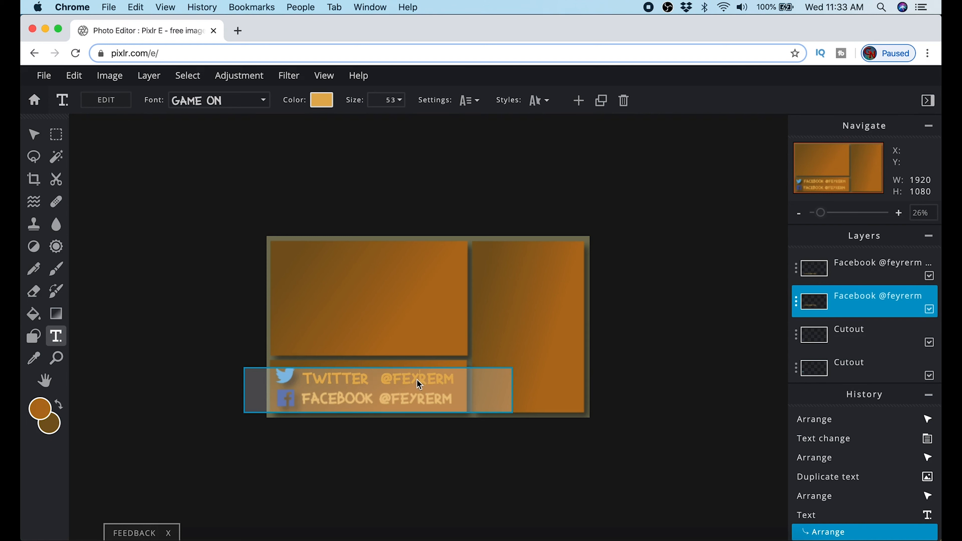
left_click(492, 156)
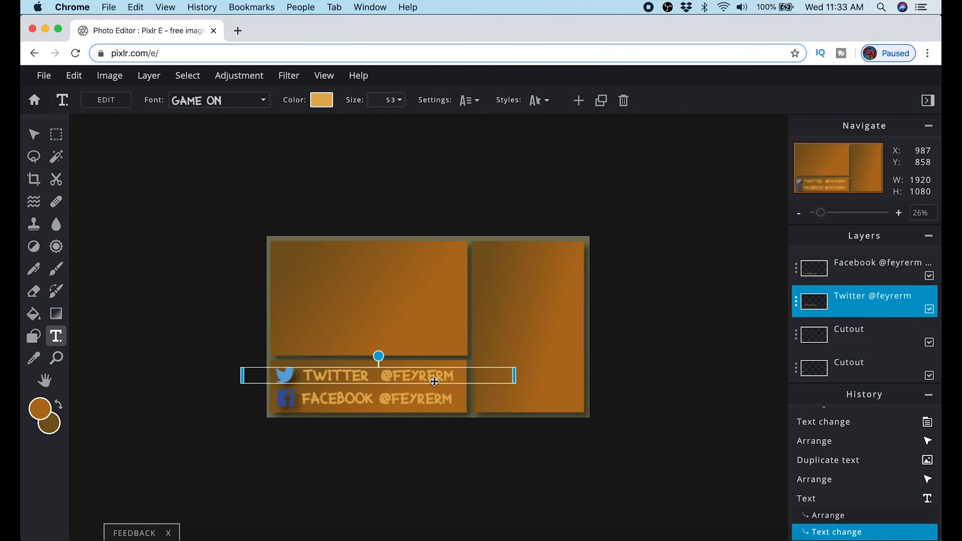
Step: Duplicate the TWITTER text layer
left_click(795, 301)
left_click(741, 507)
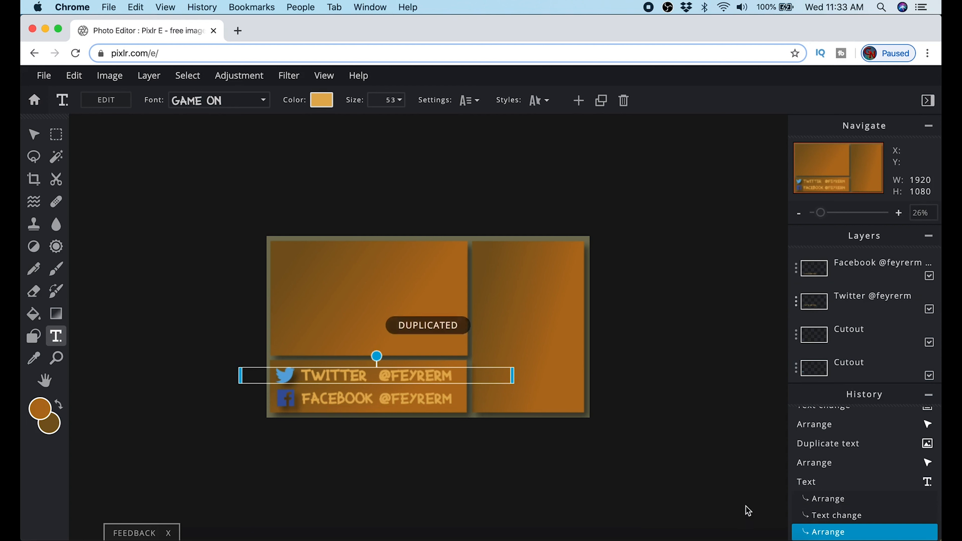
Step: Move the duplicated Twitter text to the top of the tall right-hand panel and change its wording to CHAT
left_click_drag(414, 373, 533, 253)
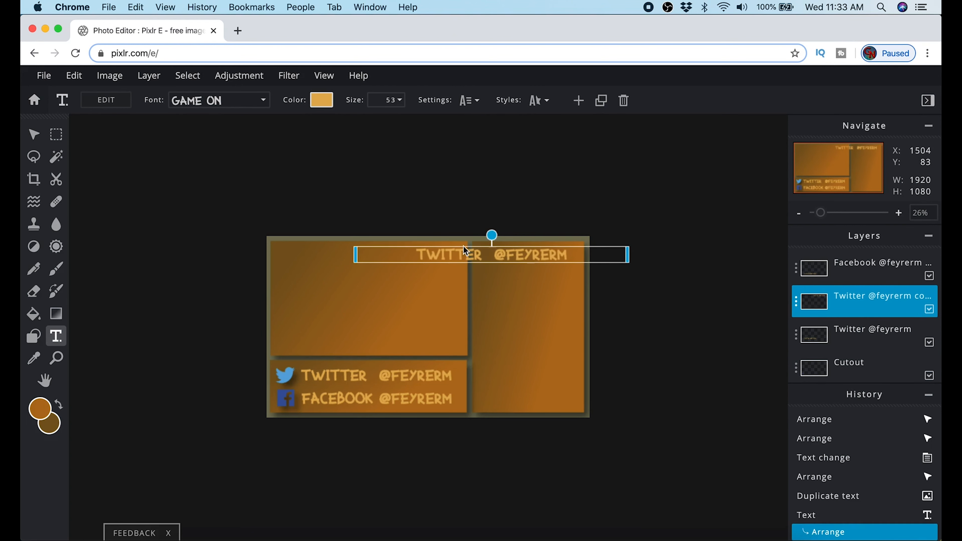
left_click(111, 101)
type("CHAT")
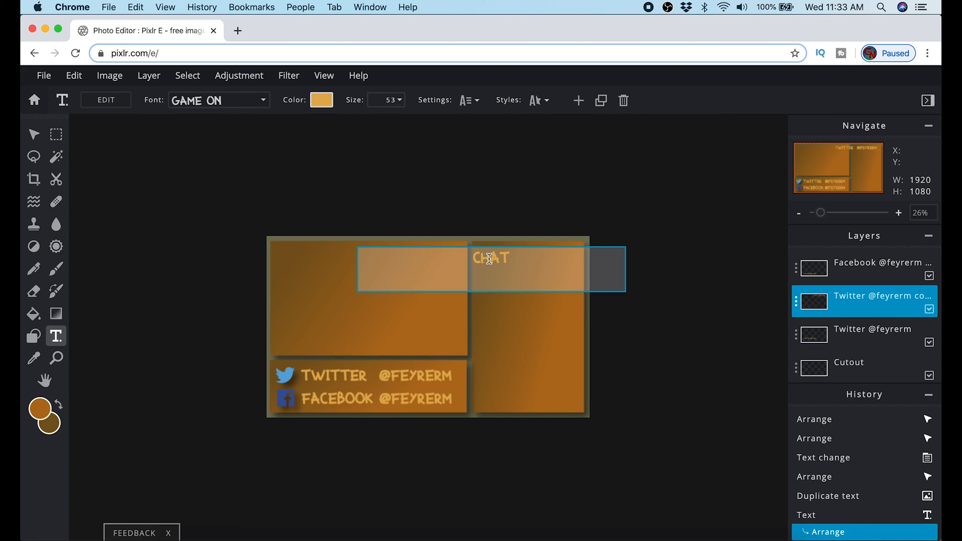
Step: Add a shadow and an outline to the CHAT text and centre it at the top of its panel
left_click(540, 106)
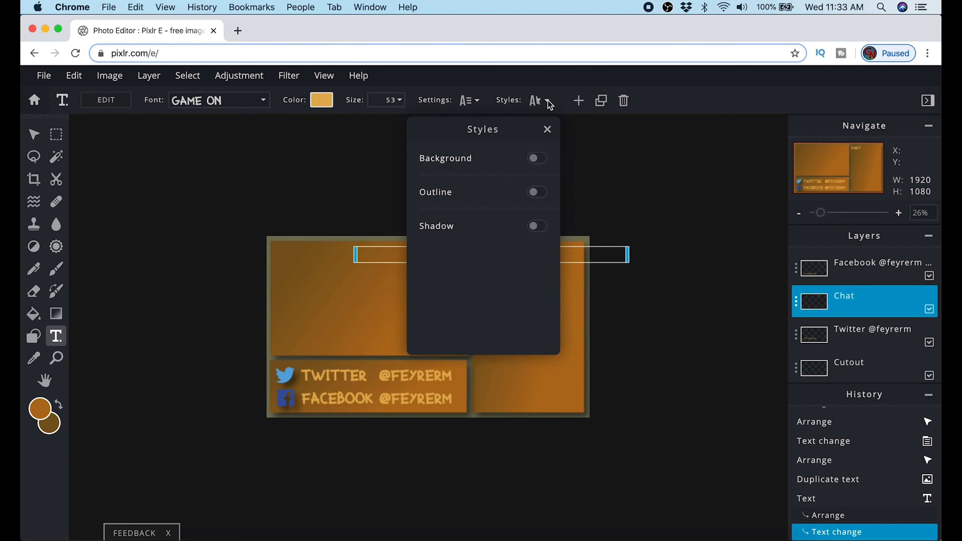
left_click(538, 227)
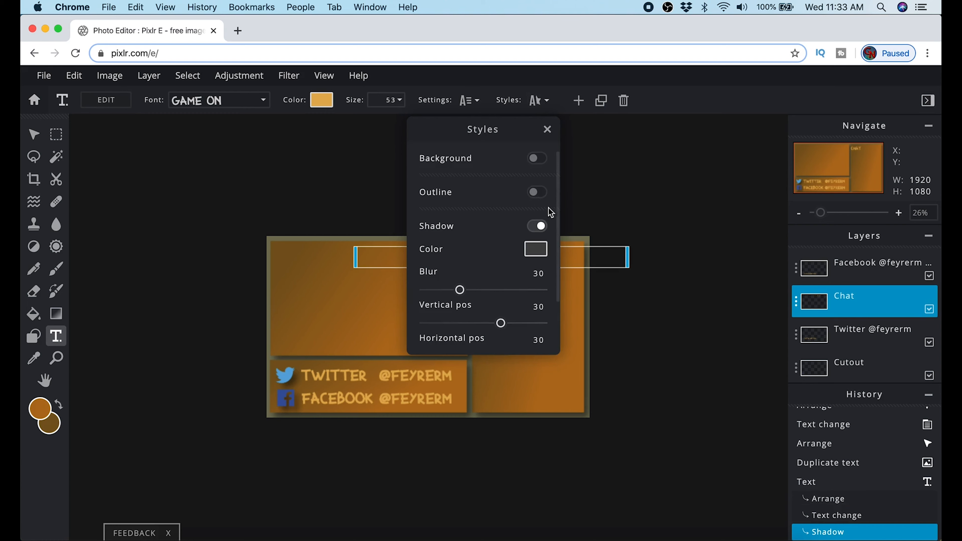
left_click(539, 192)
left_click(622, 201)
left_click_drag(488, 262, 525, 262)
Step: Add an outline and a shadow to the Twitter text line
left_click(404, 374)
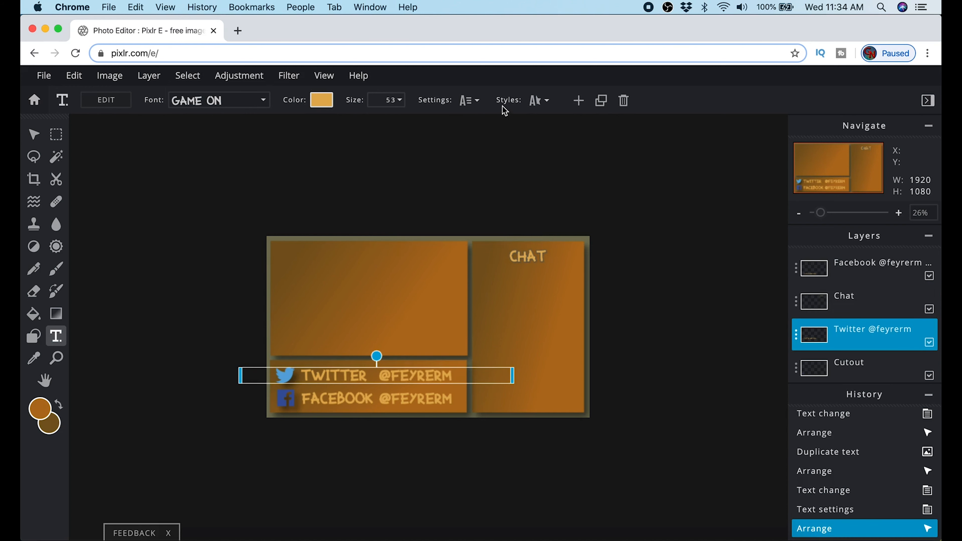
left_click(540, 100)
left_click(537, 192)
left_click(535, 296)
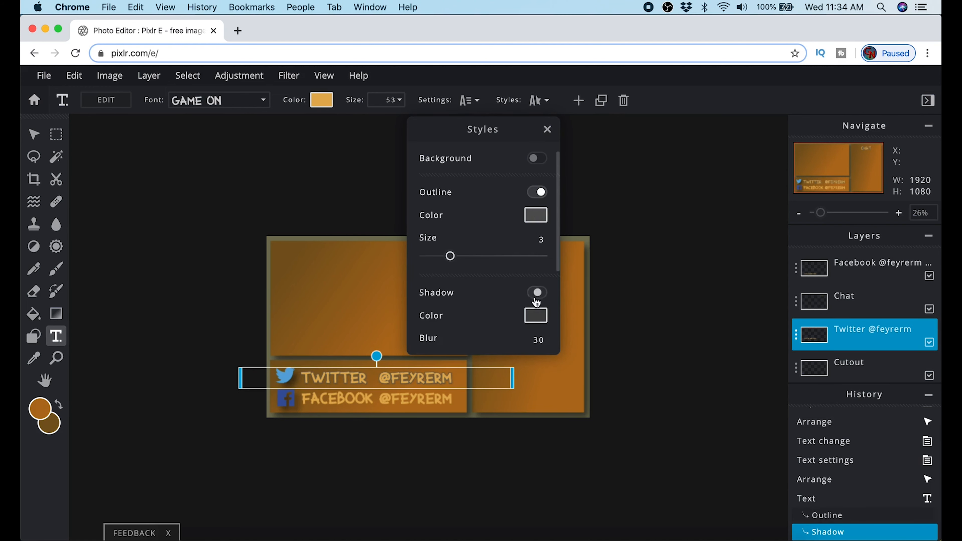
left_click(632, 341)
Step: Add an outline and a shadow to the Facebook text line and nudge it slightly up to line up with its icon
left_click(425, 399)
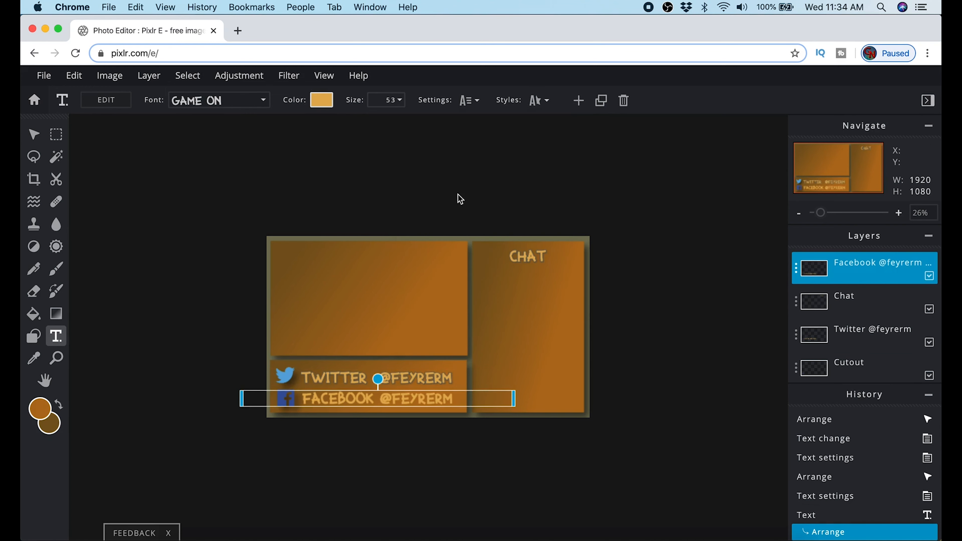
left_click(540, 100)
left_click(537, 193)
left_click(537, 293)
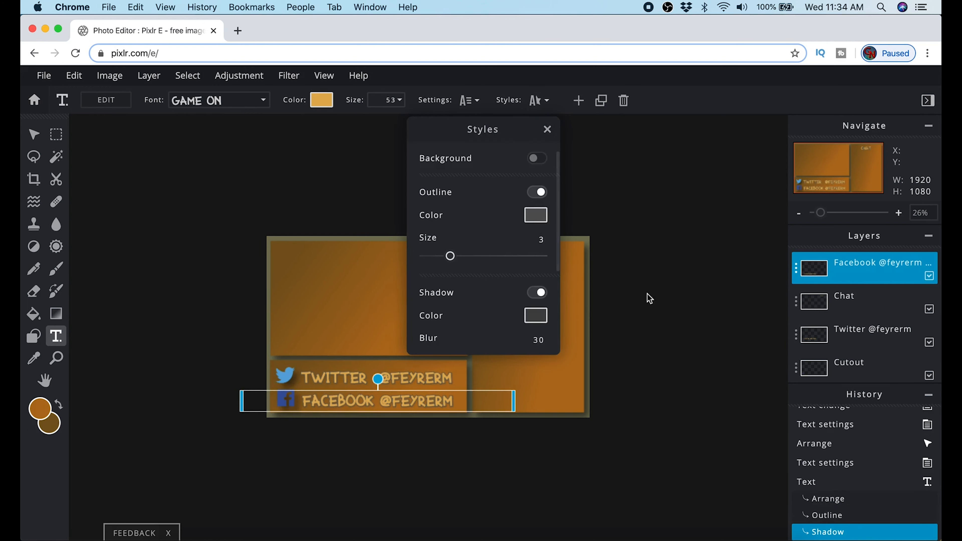
left_click(425, 186)
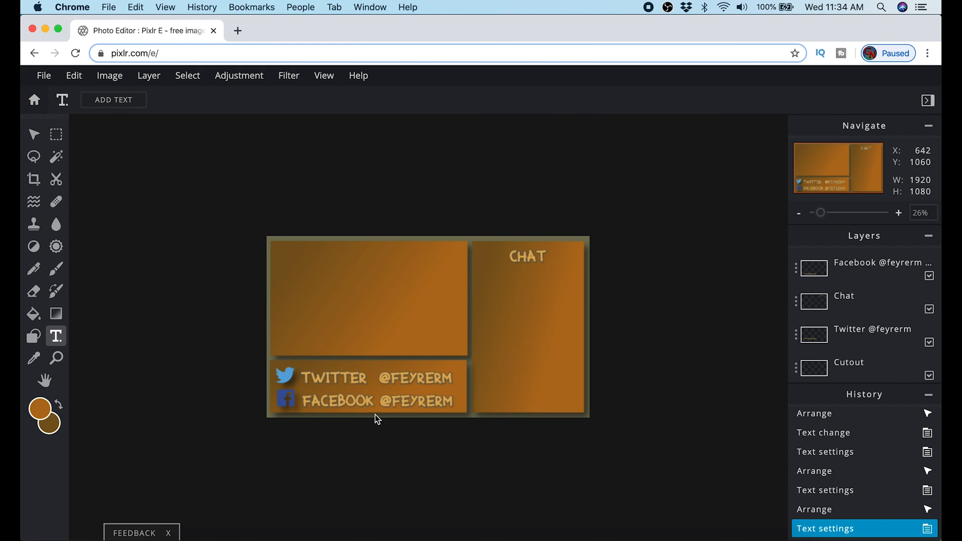
left_click(365, 406)
left_click_drag(365, 406, 364, 404)
Step: Cut a rectangular opening out of the large upper-left panel with the Cutout tool in remove mode, leaving a thin even border
key("v")
left_click(349, 302)
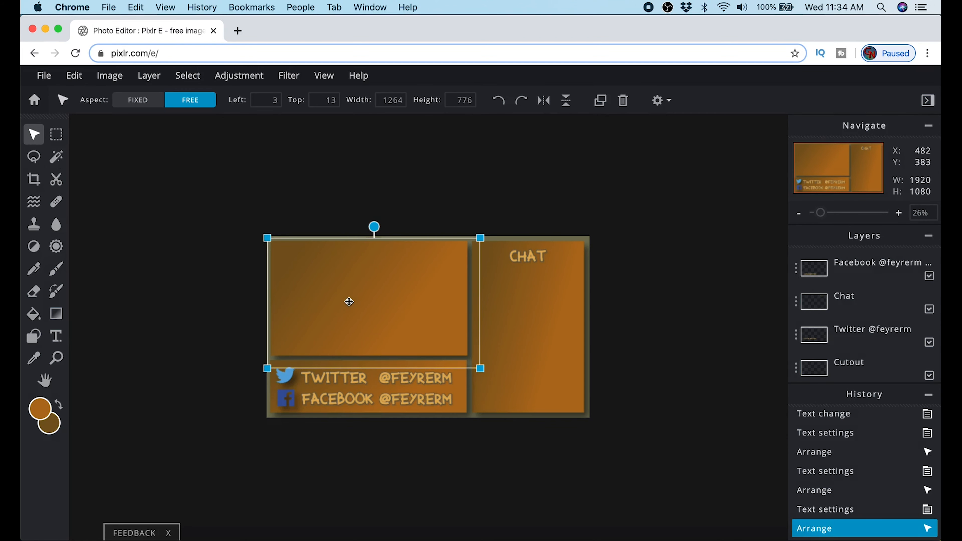
left_click(56, 179)
scroll(448, 328, "up", 3)
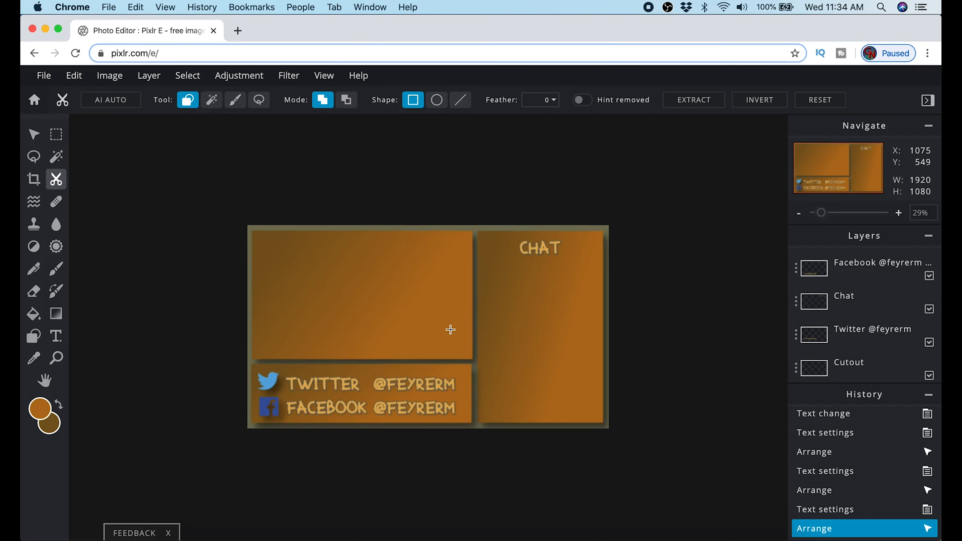
left_click(347, 100)
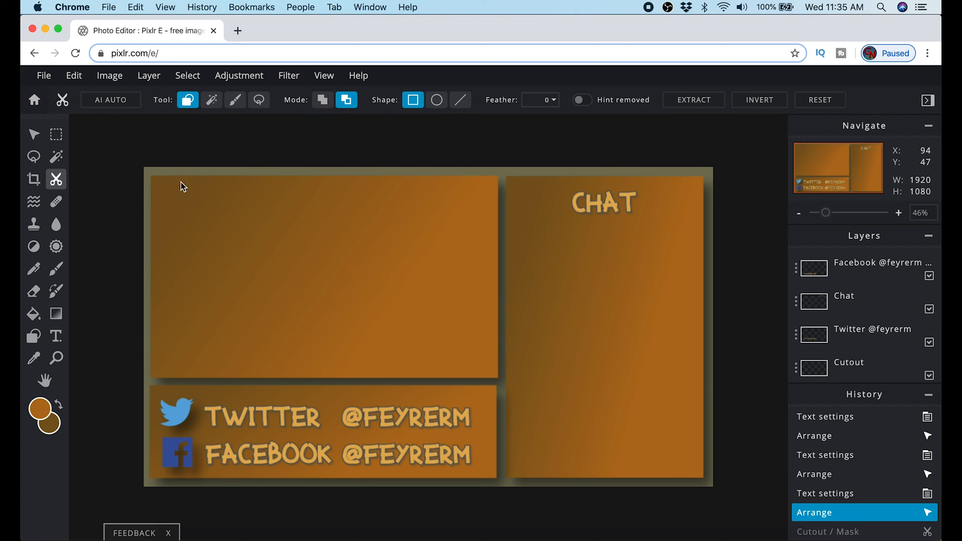
left_click_drag(489, 375, 487, 370)
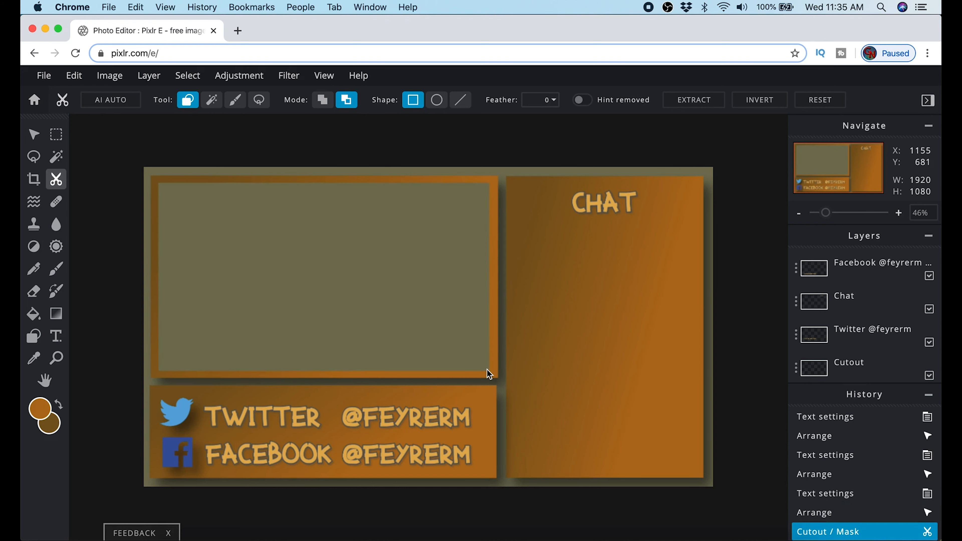
Step: Extract the cut-out frame to its own layer and delete the original Cutout layer of the large panel
left_click(694, 100)
left_click(796, 341)
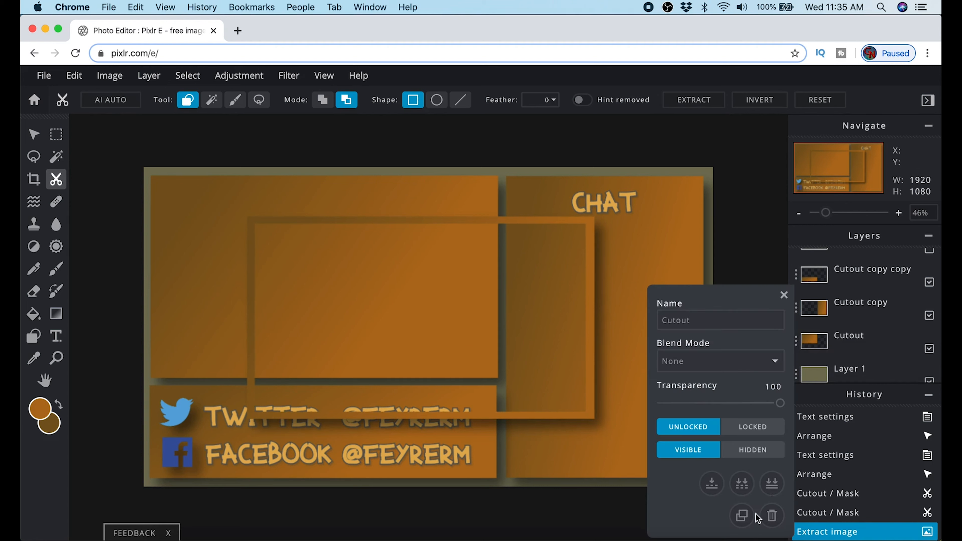
left_click(759, 519)
Step: Move the extracted frame back into the upper-left area of the canvas where the large panel was
key("v")
left_click_drag(271, 235, 174, 196)
left_click_drag(438, 182, 437, 181)
Step: Cut a rectangle out of the Layer 1 background behind the large frame so its opening is transparent
left_click(57, 180)
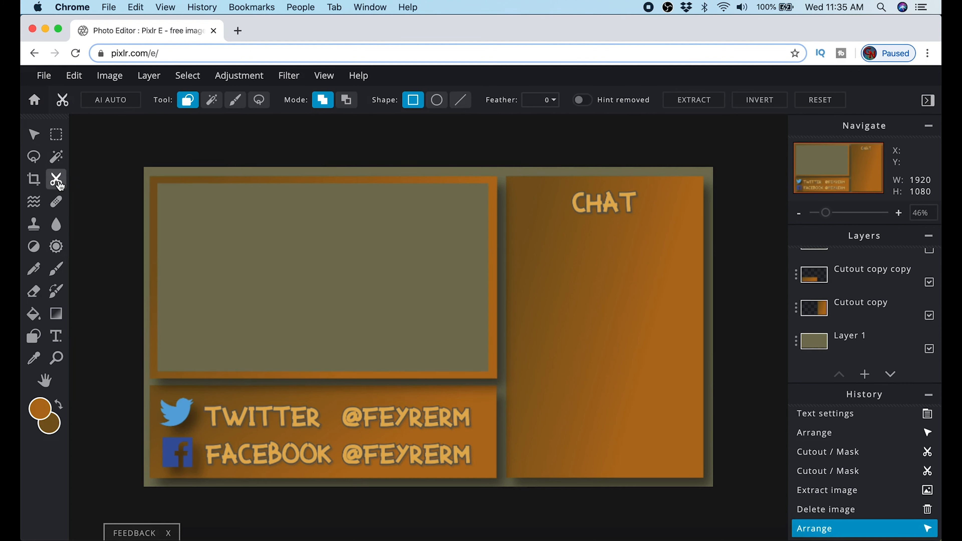
left_click(831, 354)
left_click(347, 98)
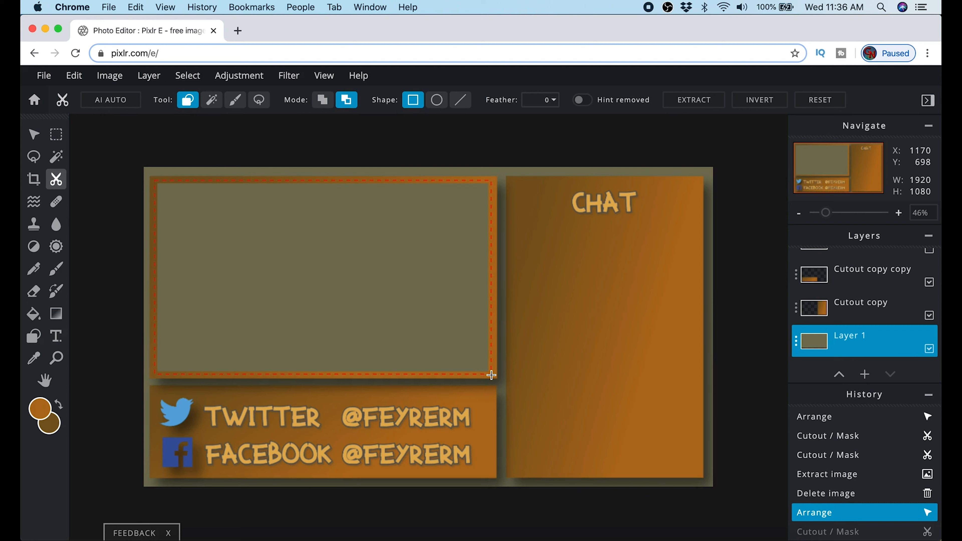
Step: Show the colors (1).png layer, sample light gold #E3B053 from it as the foreground colour, and hide the layer again
scroll(867, 333, "down", 3)
left_click(929, 374)
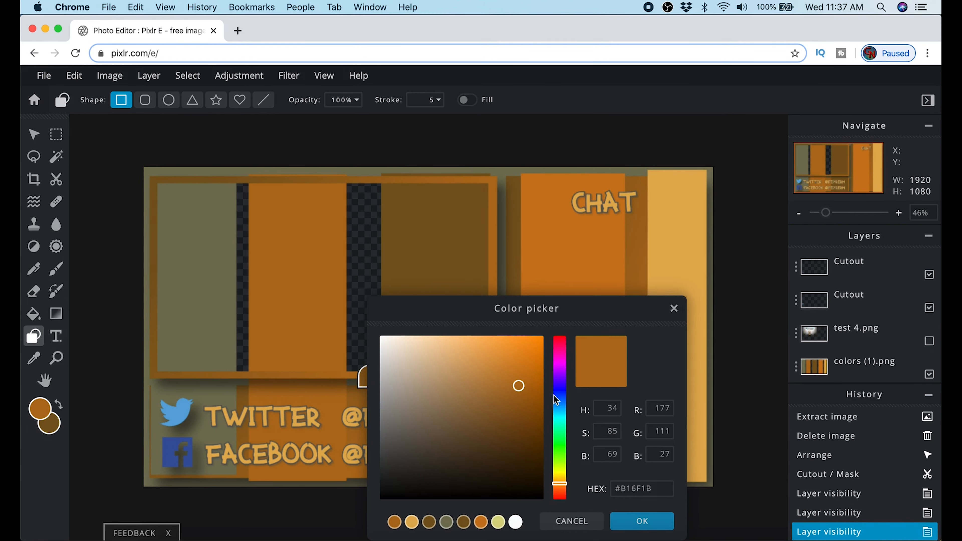
left_click(676, 254)
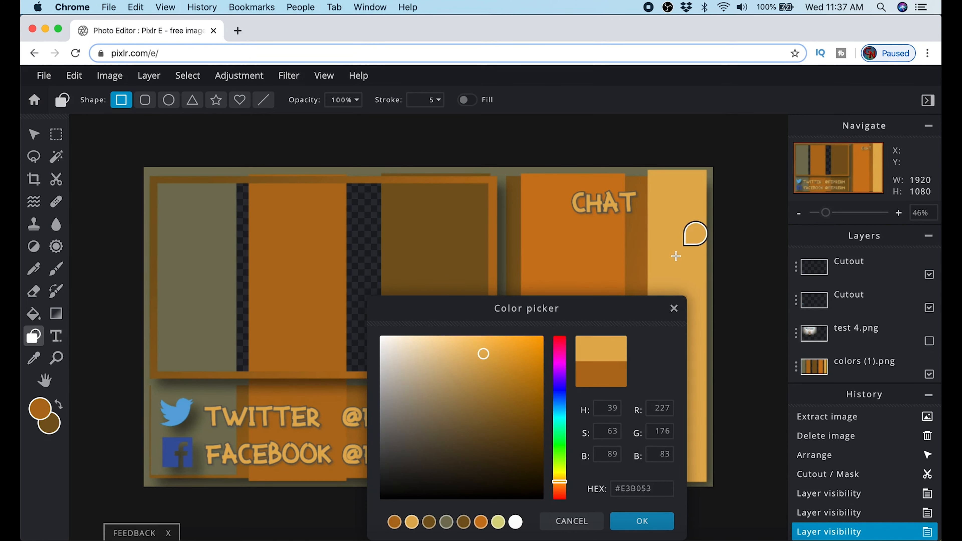
left_click(651, 522)
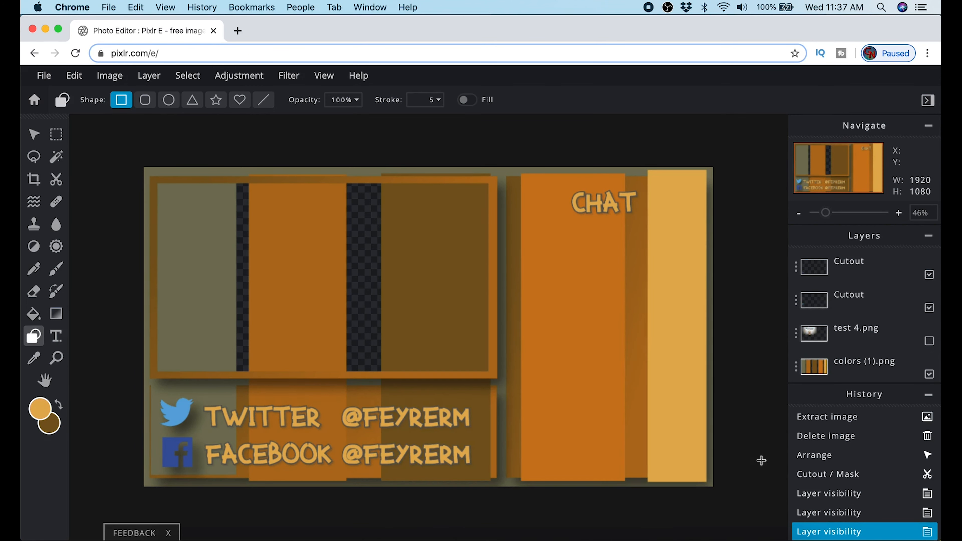
left_click(929, 375)
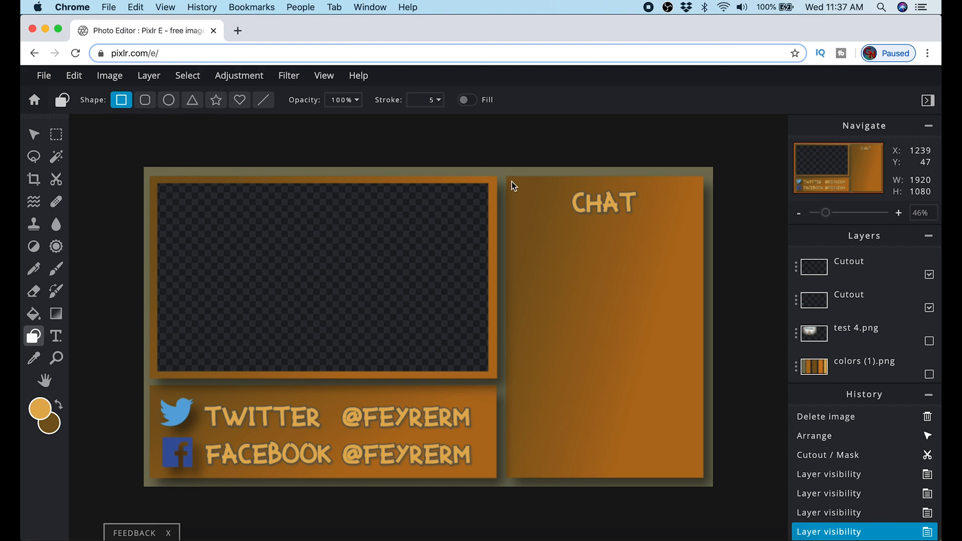
Step: Draw unfilled gold rectangles with stroke 5 just inside the edges of the chat panel and the social media panel, redoing the second one
left_click_drag(512, 181, 700, 473)
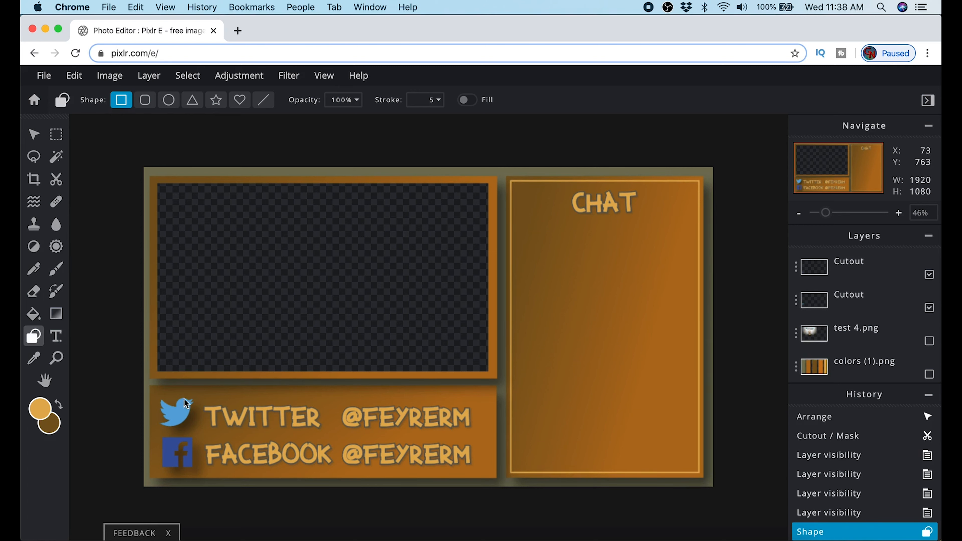
left_click(37, 129)
left_click(315, 393)
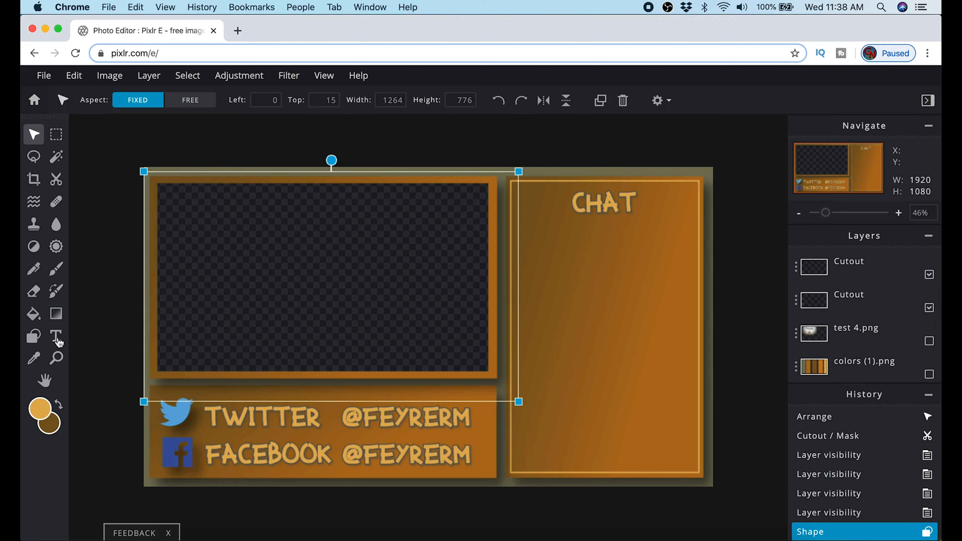
left_click(33, 335)
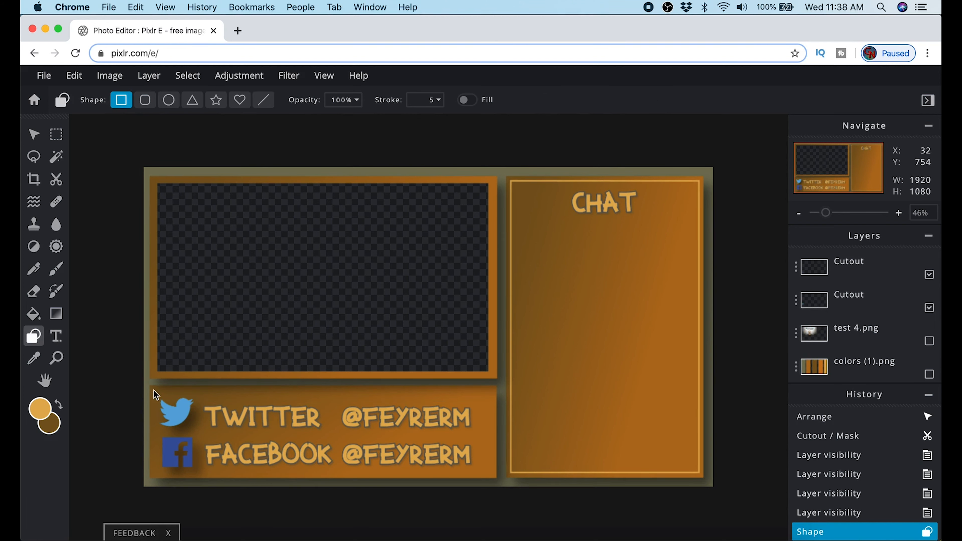
mouse_move(171, 405)
left_mouse_down()
mouse_move(361, 483)
mouse_move(493, 475)
left_mouse_up()
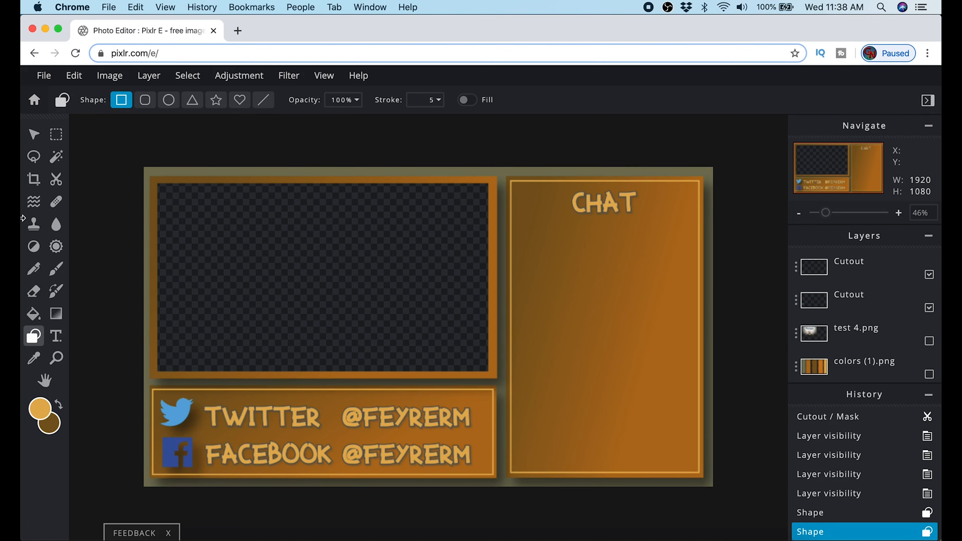
key("super+z")
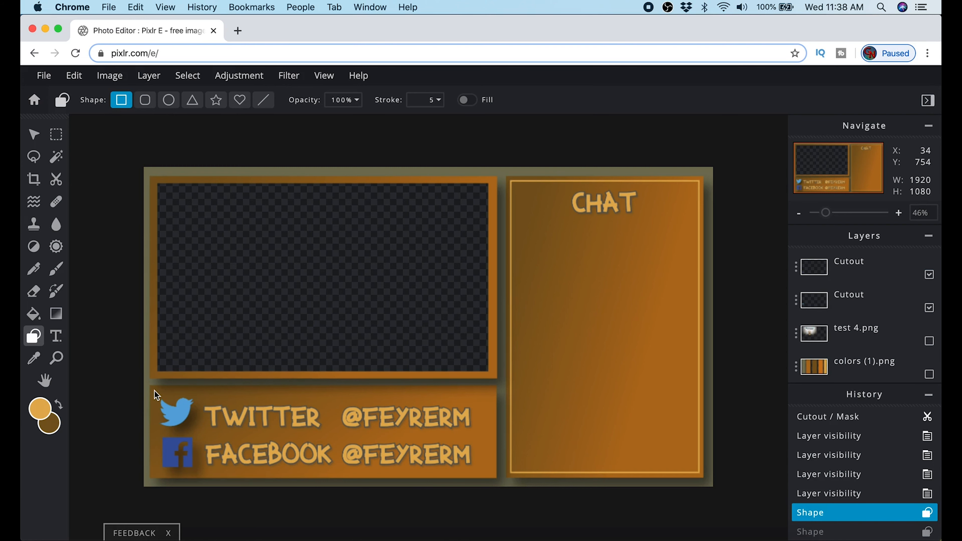
left_click_drag(155, 390, 492, 474)
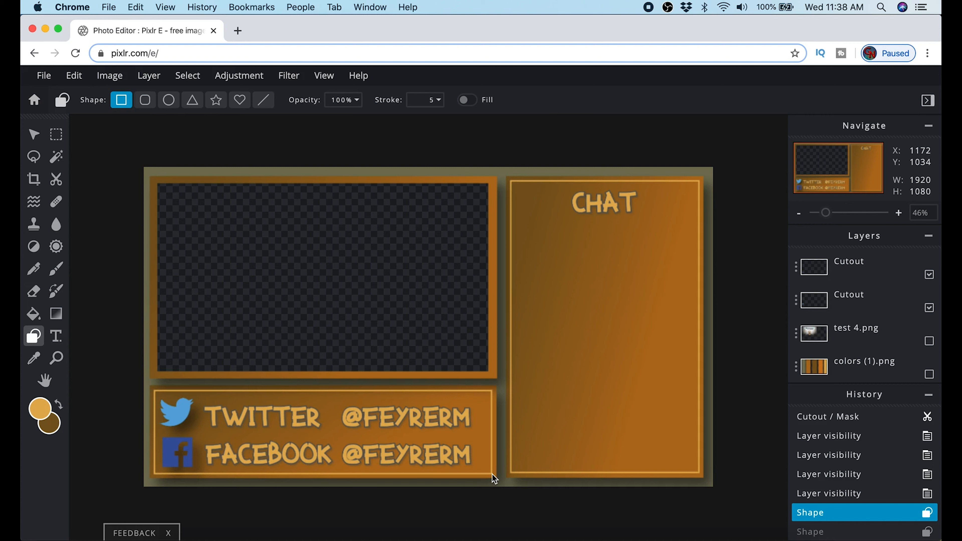
left_click_drag(492, 474, 493, 476)
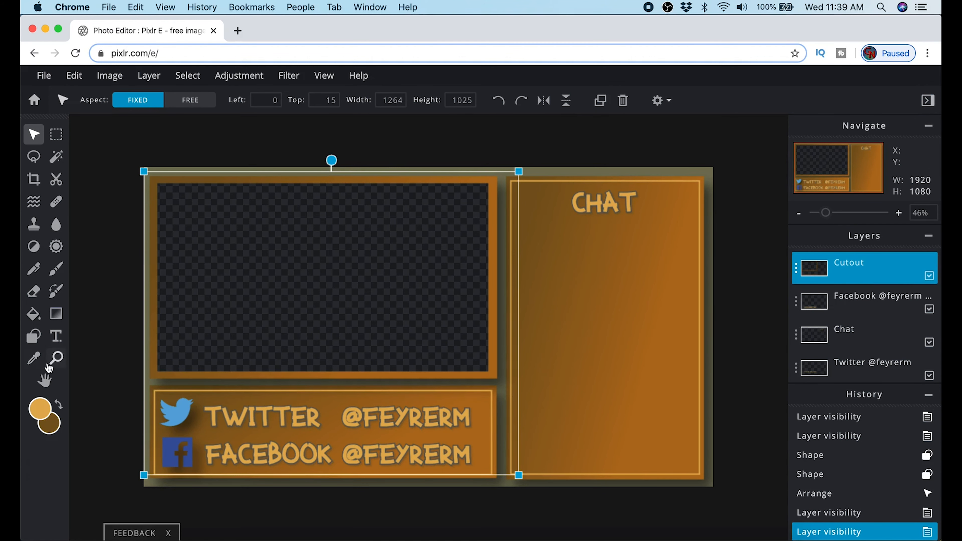
Step: Draw an unfilled gold rectangle with stroke 5 along the border of the large upper-left frame
left_click(34, 336)
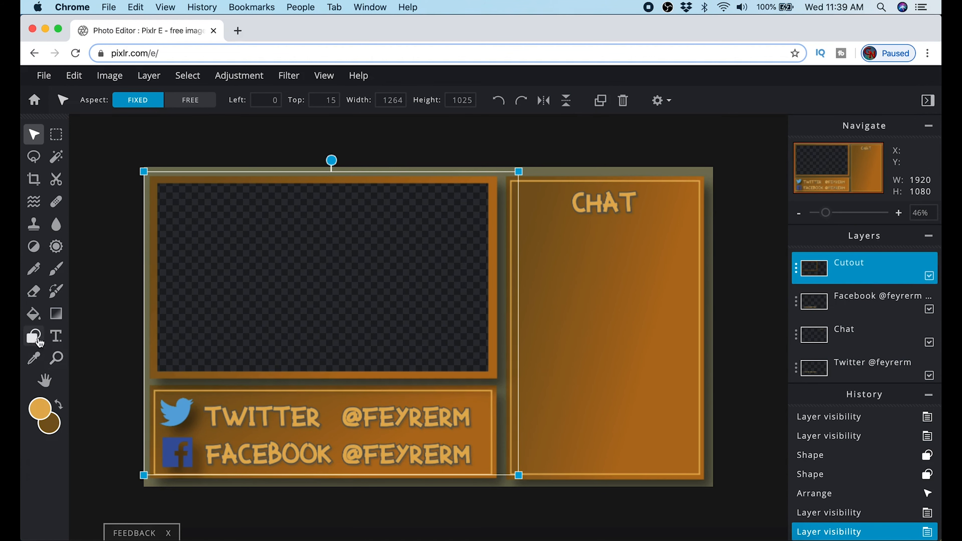
left_click_drag(154, 181, 491, 375)
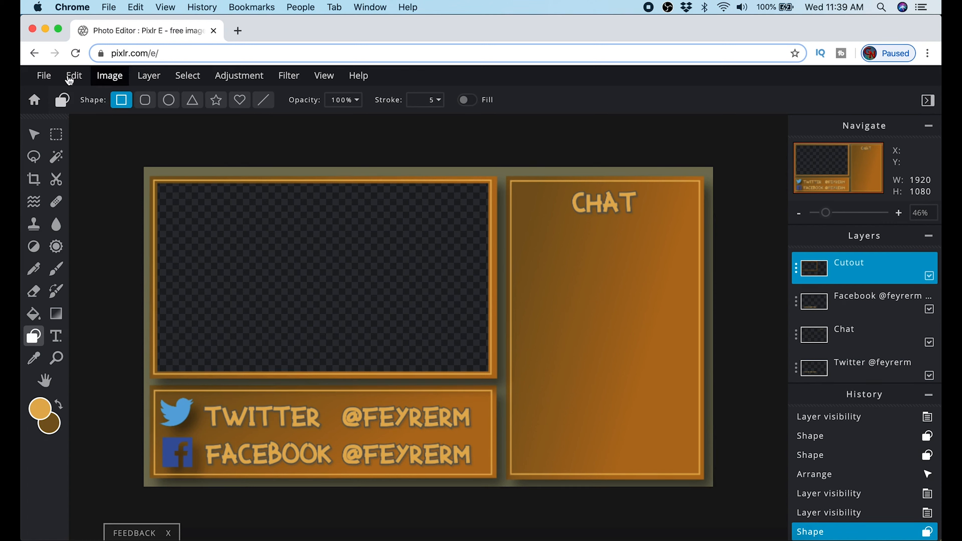
Step: Save the overlay as a 1920 x 1080 PNG named main 2 and download it
left_click(40, 78)
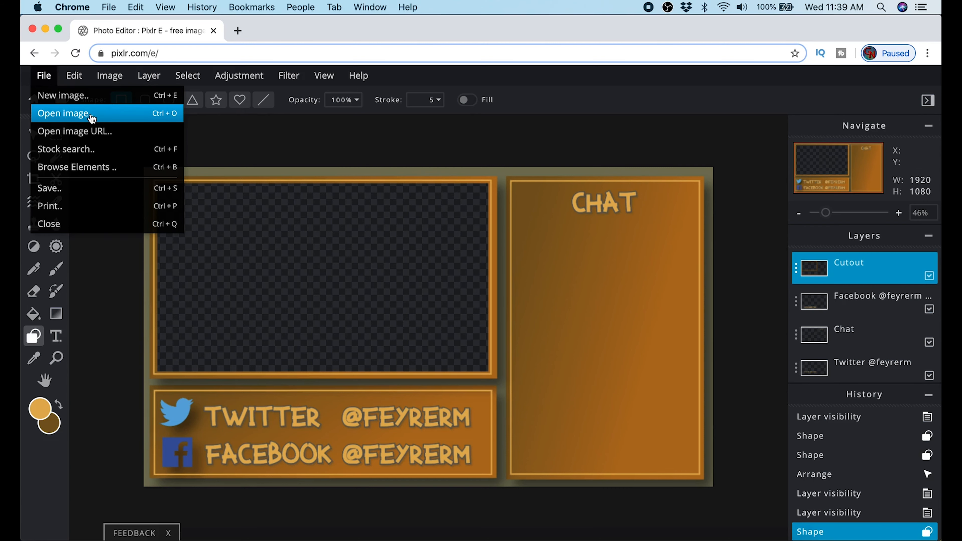
left_click(76, 187)
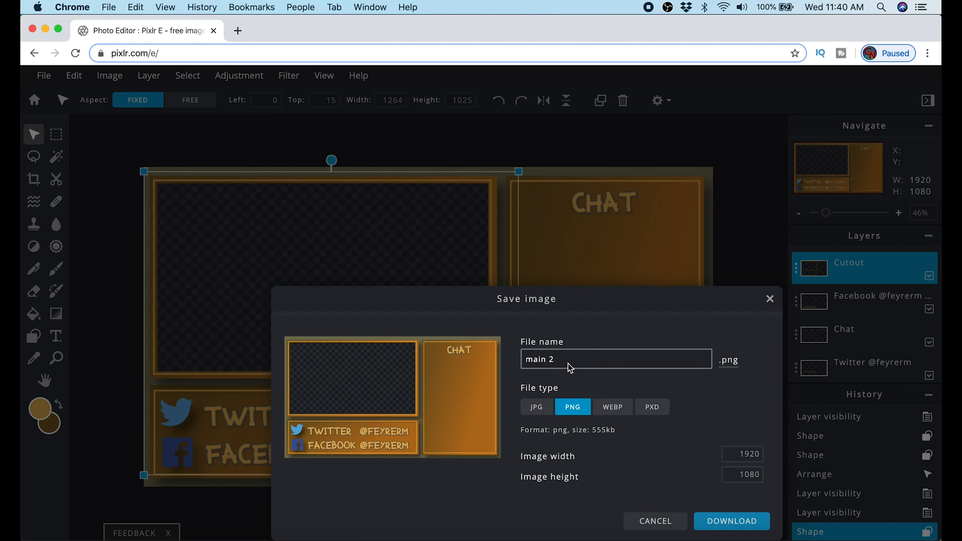
left_click(732, 521)
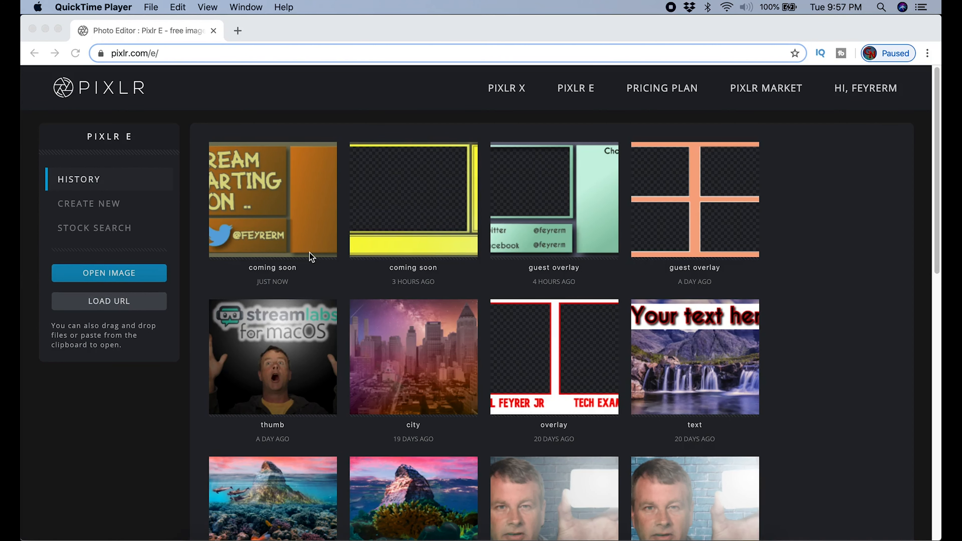
Step: Create a new Full HD 1920 x 1080 image named Coming soon with a transparent background
left_click(112, 204)
left_click(112, 204)
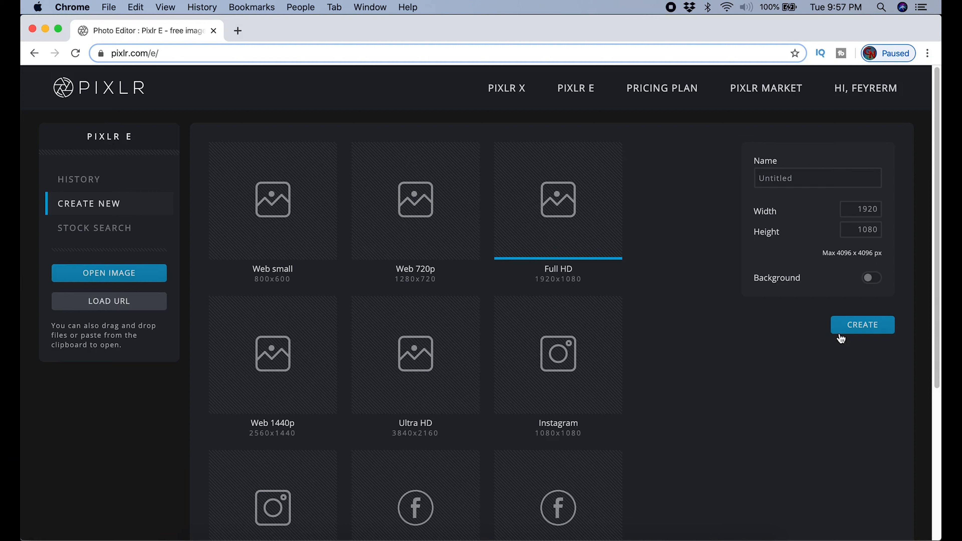
left_click(801, 172)
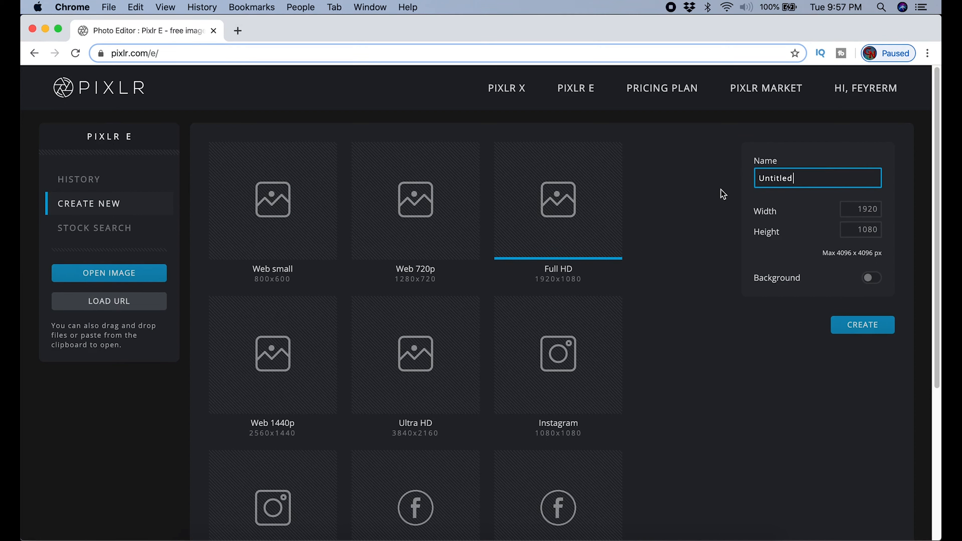
double_click(754, 180)
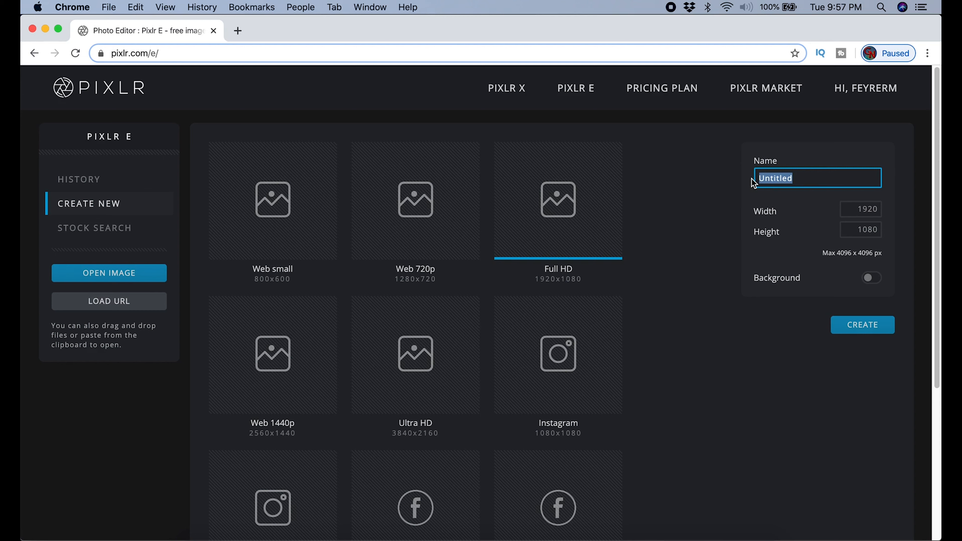
type("Coming soon")
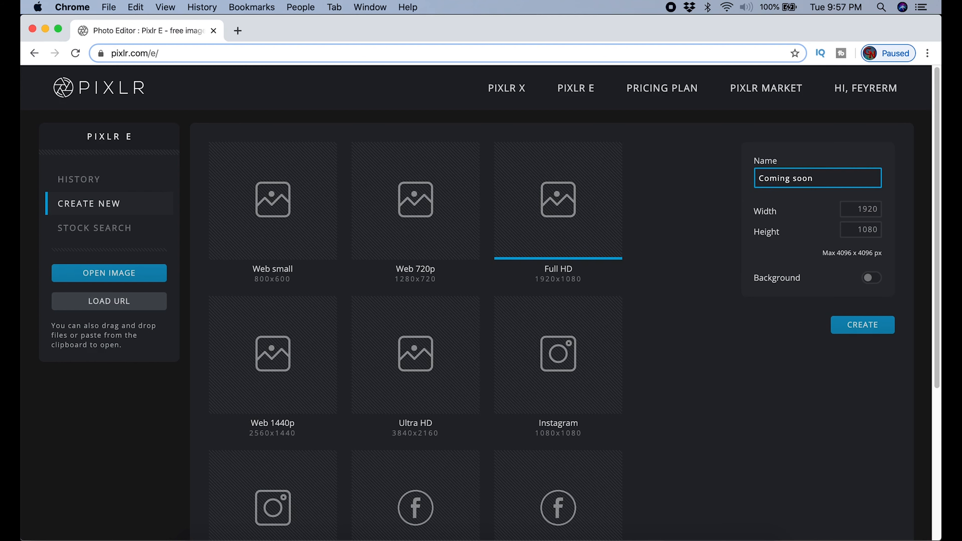
left_click(866, 324)
Step: Add the colors (1).png palette image to the current document as a layer
left_click(34, 314)
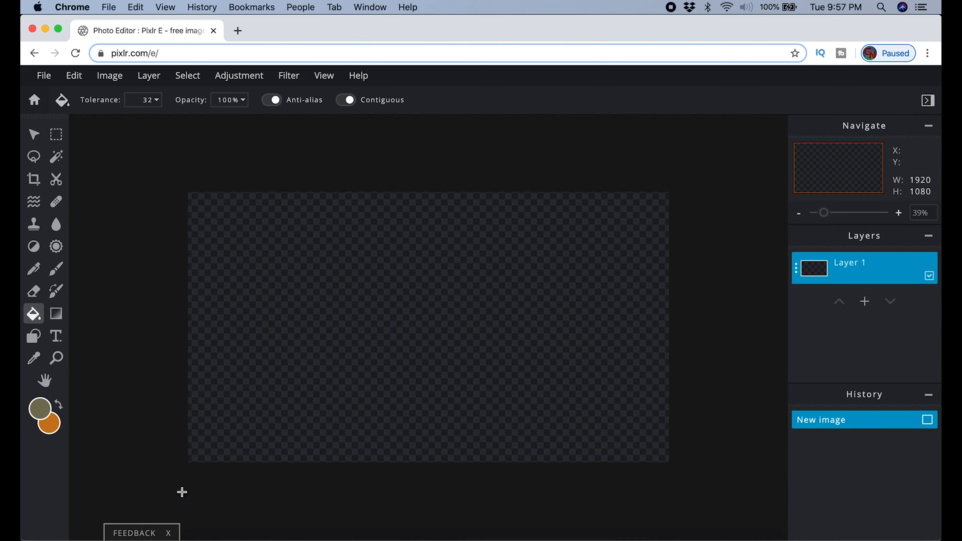
left_click(201, 539)
left_click_drag(672, 153, 473, 288)
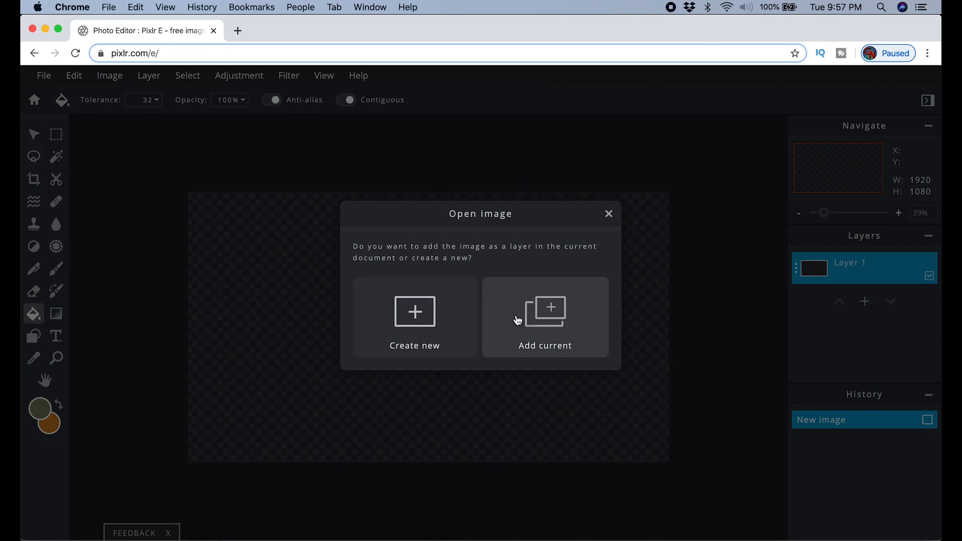
left_click(554, 318)
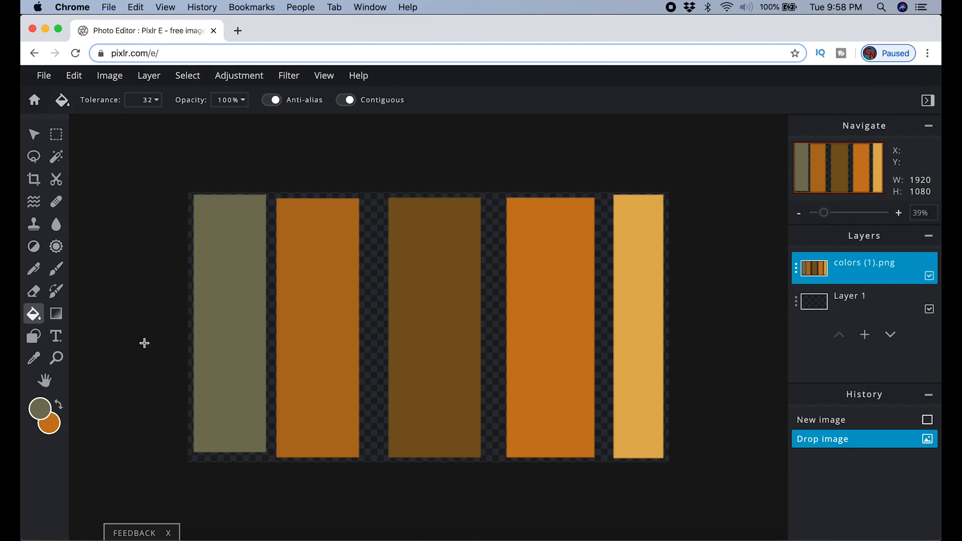
Step: Fill Layer 1 with olive green, sample light gold from the colors (1).png layer as the foreground colour, and hide that layer
left_click(42, 414)
left_click(591, 408)
left_click(929, 276)
left_click(881, 299)
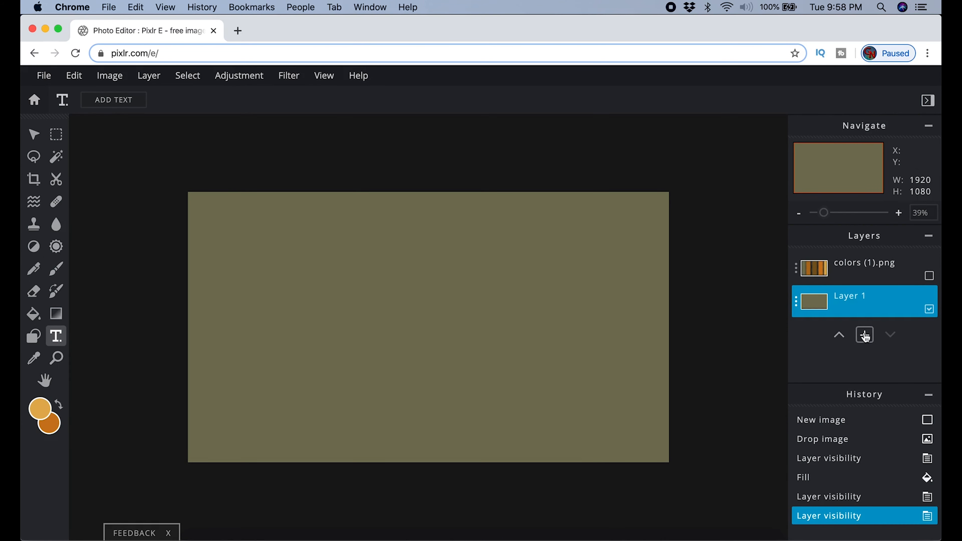
Step: Add a text layer reading "Stream Starting Soon ..." broken over three lines and left-aligned
left_click(865, 336)
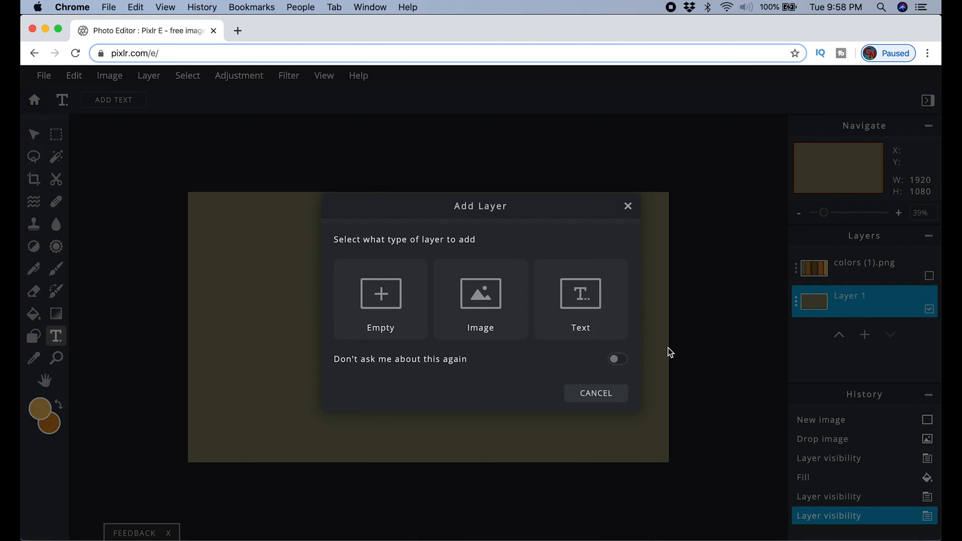
left_click(606, 314)
type("St")
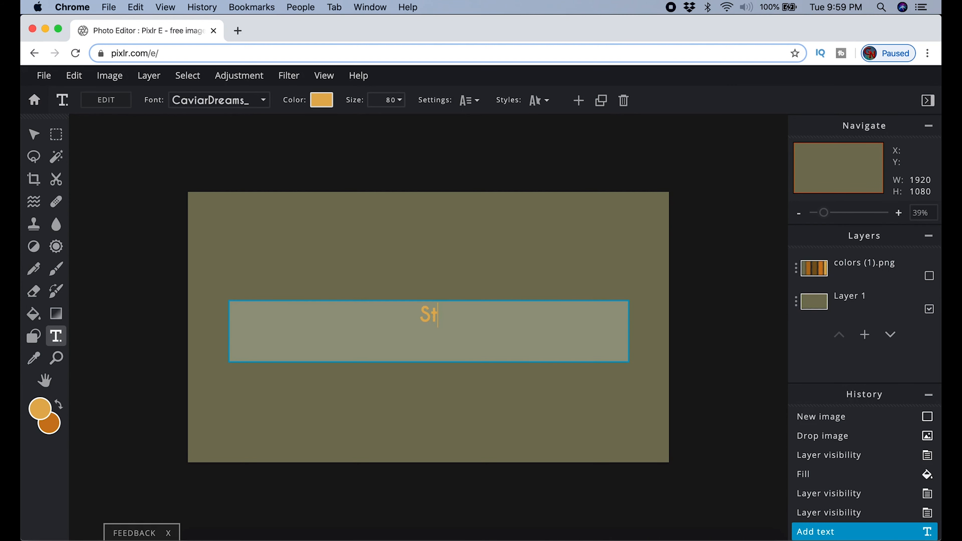
type("ream Starting Soon ...")
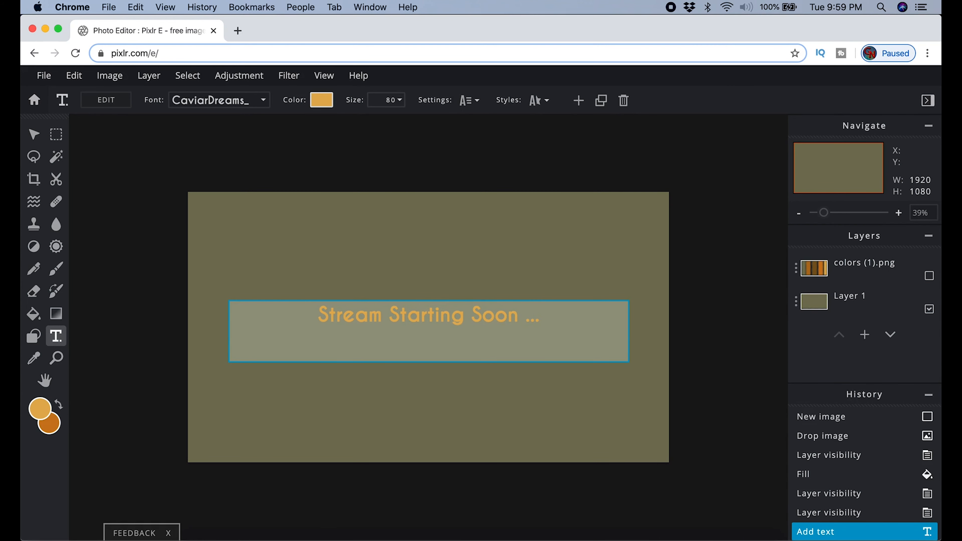
left_click(388, 322)
key("Return")
left_click(430, 342)
key("Return")
left_click(469, 100)
left_click(365, 260)
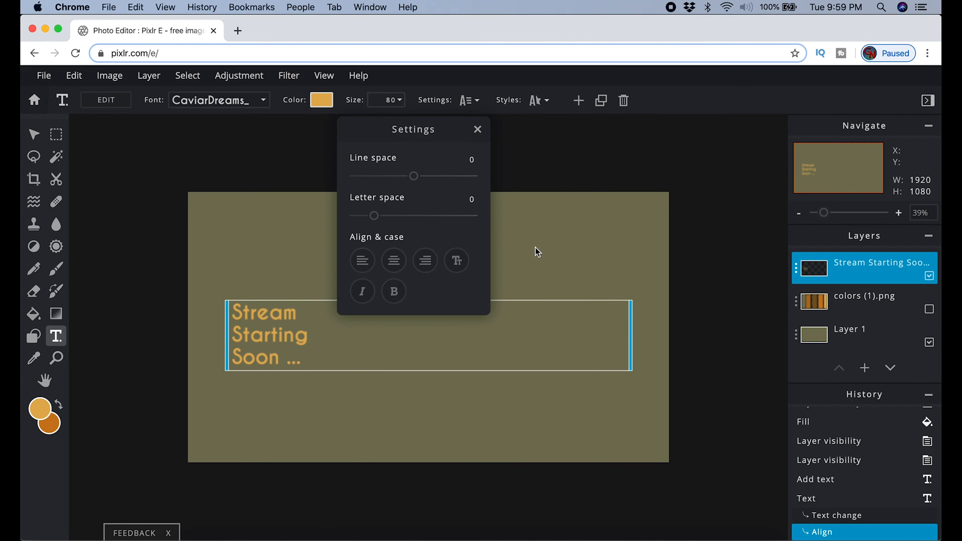
Step: Set the heading's font to GAME ON
left_click(264, 99)
scroll(214, 336, "down", 10)
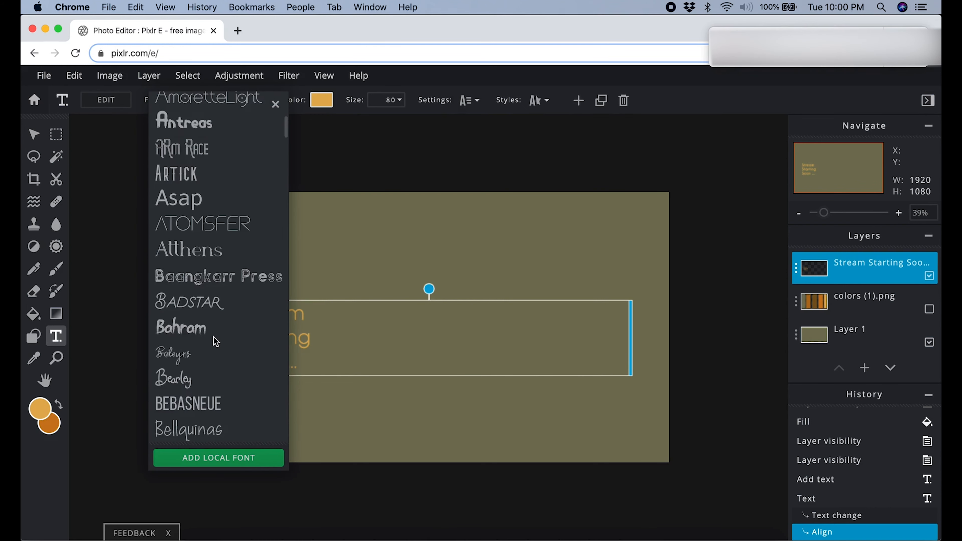
left_click(212, 417)
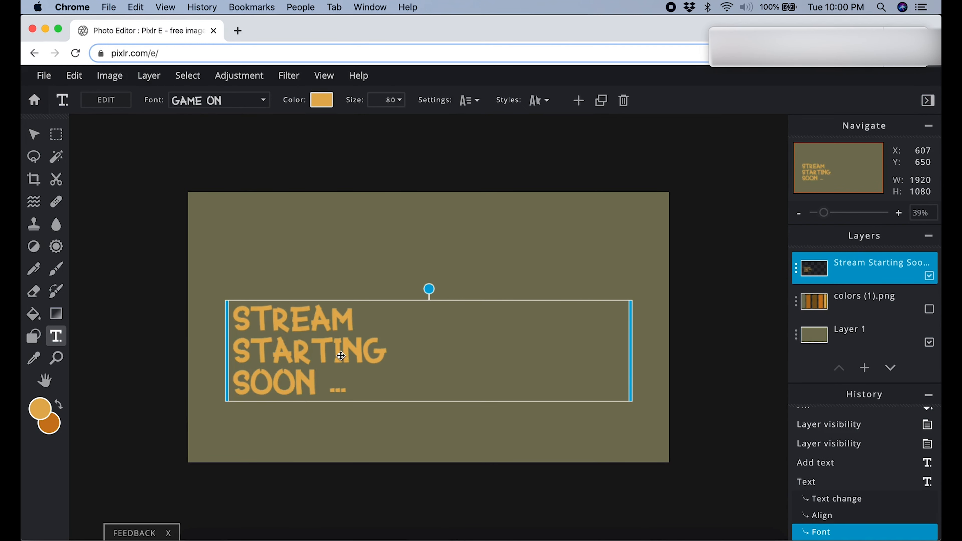
Step: Enlarge the heading to size 143 and place it in the upper-left part of the canvas
left_click_drag(342, 357, 317, 260)
left_click(400, 100)
mouse_move(303, 123)
left_mouse_down()
mouse_move(325, 129)
mouse_move(308, 122)
left_mouse_up()
left_click_drag(322, 246, 318, 242)
Step: Turn on an outline of size 3 and a shadow with blur 30 for the heading text
left_click(539, 100)
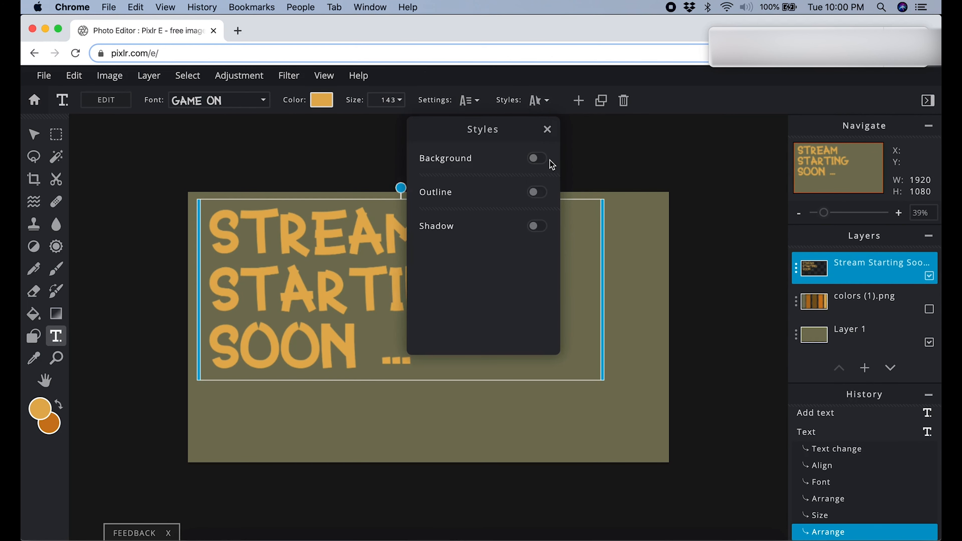
left_click(537, 192)
left_click(537, 291)
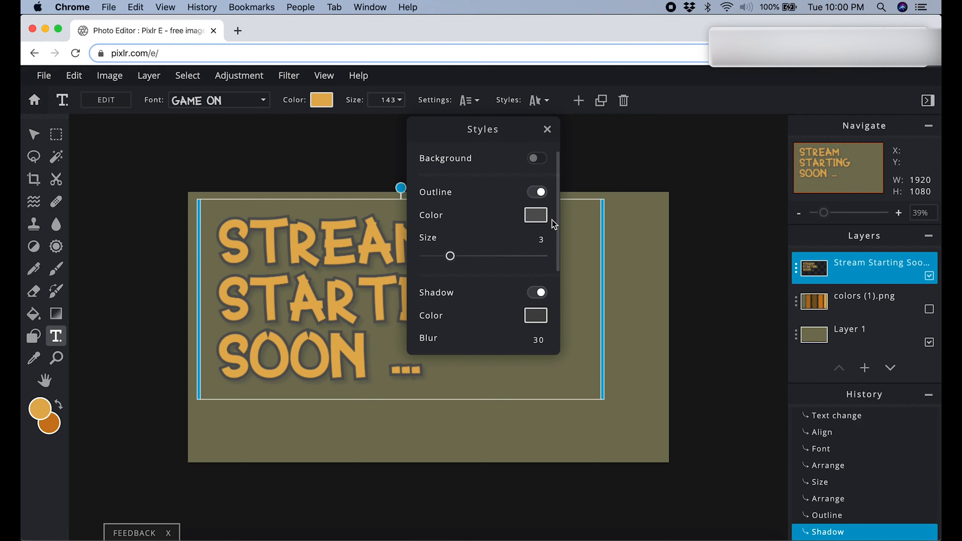
left_click(547, 129)
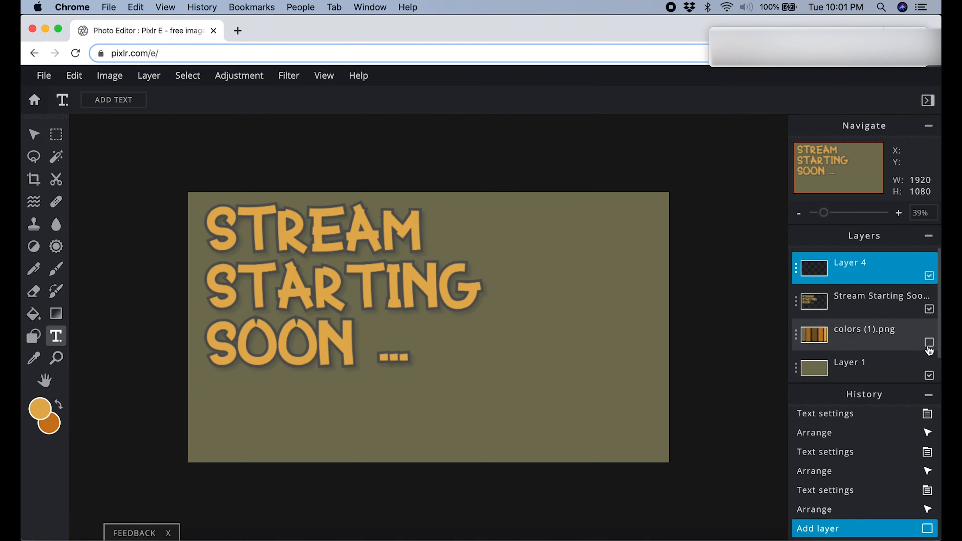
Step: Show the colors (1).png layer at the top of the stack, sample orange from it as the background colour, and hide it again
left_click(928, 345)
left_click_drag(883, 337, 882, 266)
left_click(49, 423)
left_click(591, 409)
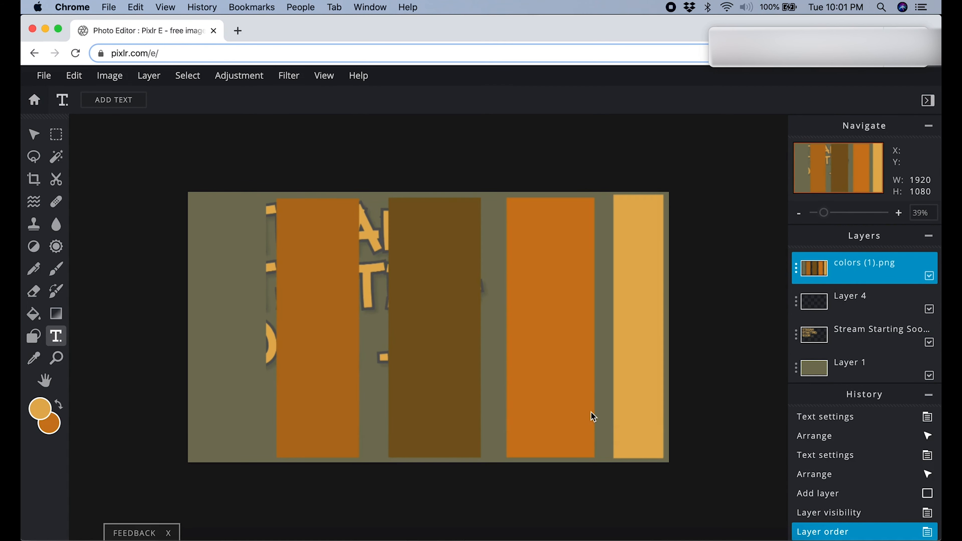
left_click(929, 276)
Step: On Layer 4, draw an orange rectangle behind the heading and apply a linear brown-to-orange gradient diagonally across the layer
left_click(909, 303)
key("u")
left_click_drag(200, 202, 496, 389)
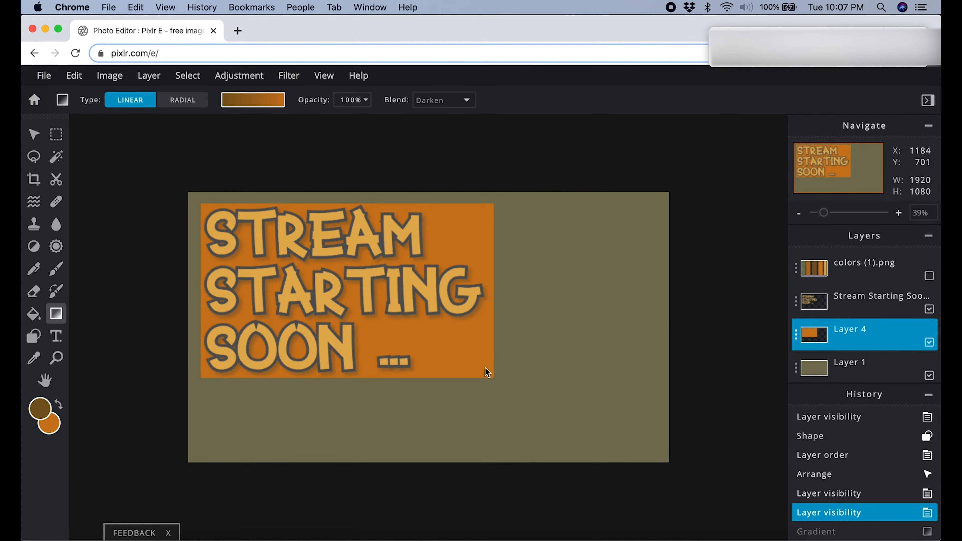
left_click_drag(488, 370, 392, 327)
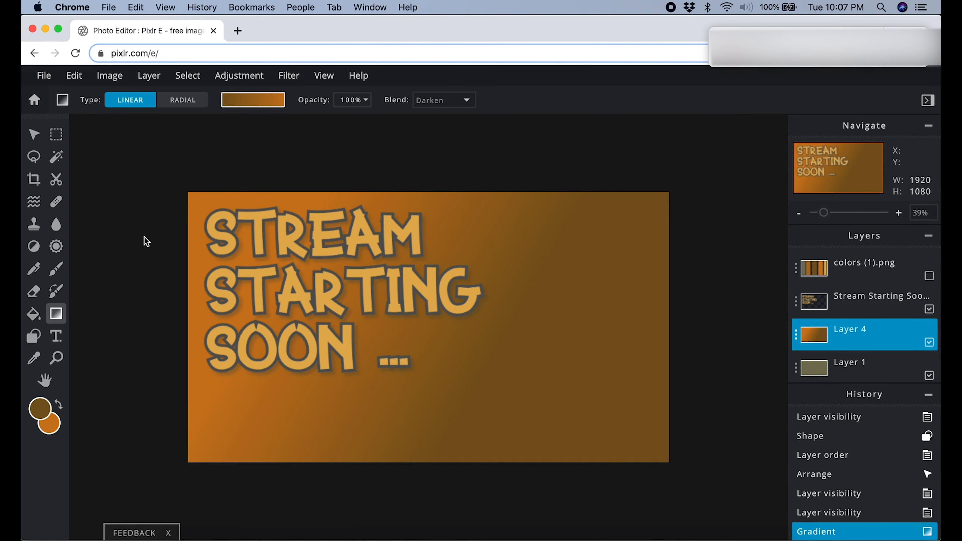
Step: Cut a rectangle around the heading out of the gradient layer, removing the rest, and place the cutout beneath the heading layer
left_click(56, 179)
left_click_drag(202, 206, 376, 337)
left_click(700, 102)
left_click(796, 368)
left_click(721, 356)
key("v")
left_click_drag(848, 267, 855, 329)
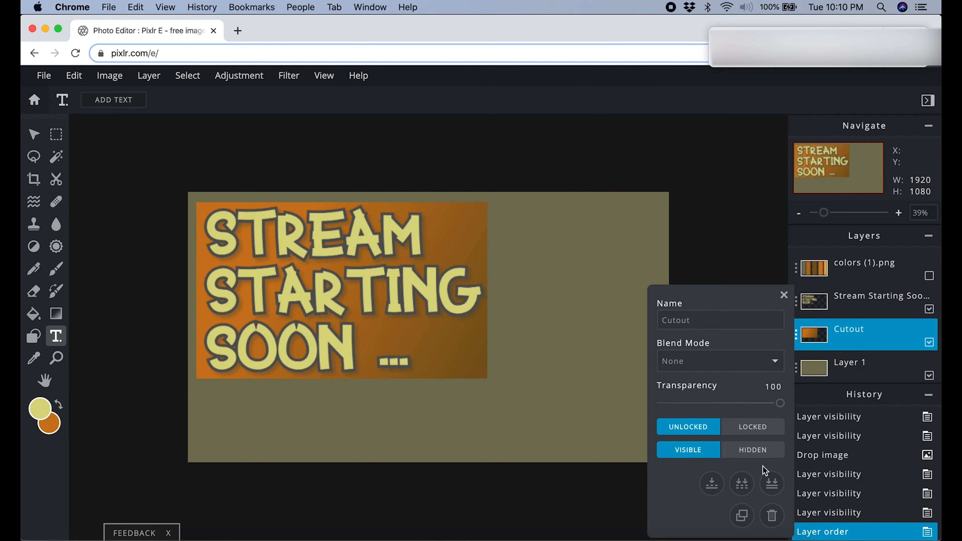
Step: Duplicate the gradient cutout and reshape the copy with free aspect into a tall right-hand panel of about 631 x 1002 px
left_click(741, 515)
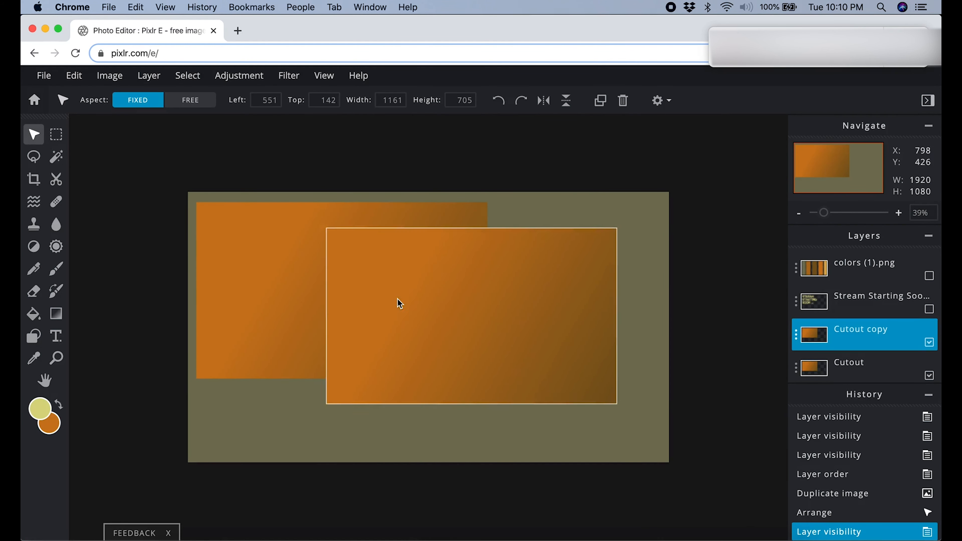
left_click_drag(400, 303, 435, 303)
left_click(191, 99)
left_click_drag(361, 226, 497, 203)
left_click_drag(564, 276, 569, 276)
left_click_drag(659, 404, 659, 454)
Step: Enlarge the original gradient cutout to about 1176 x 714 px and show the heading layer again
left_click(424, 292)
left_click_drag(487, 378, 491, 381)
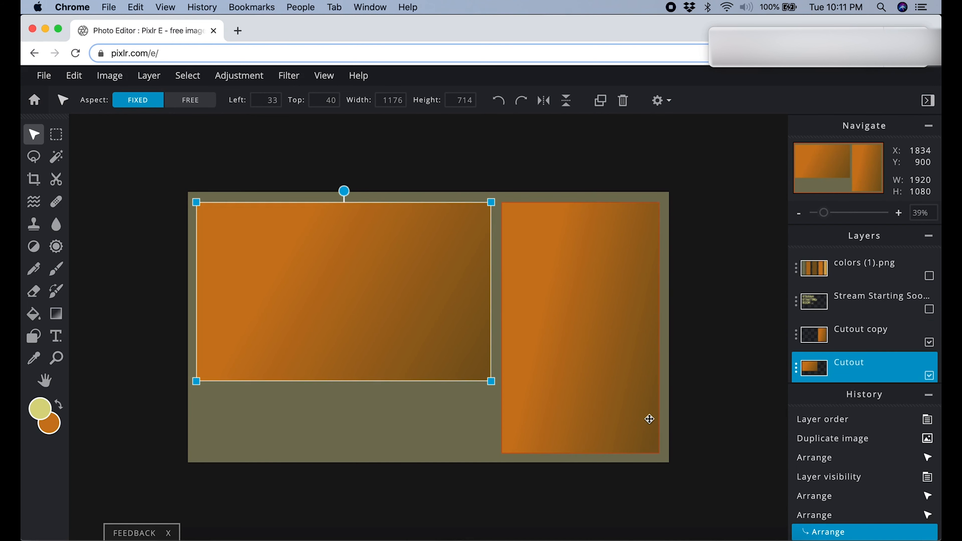
left_click(929, 309)
Step: Duplicate the tall panel and reshape the copy into a wide panel of about 1179 x 259 px below the heading panel
left_click(796, 337)
left_click(742, 518)
left_click_drag(501, 202, 196, 387)
left_click_drag(660, 387, 490, 387)
left_click_drag(196, 386, 196, 389)
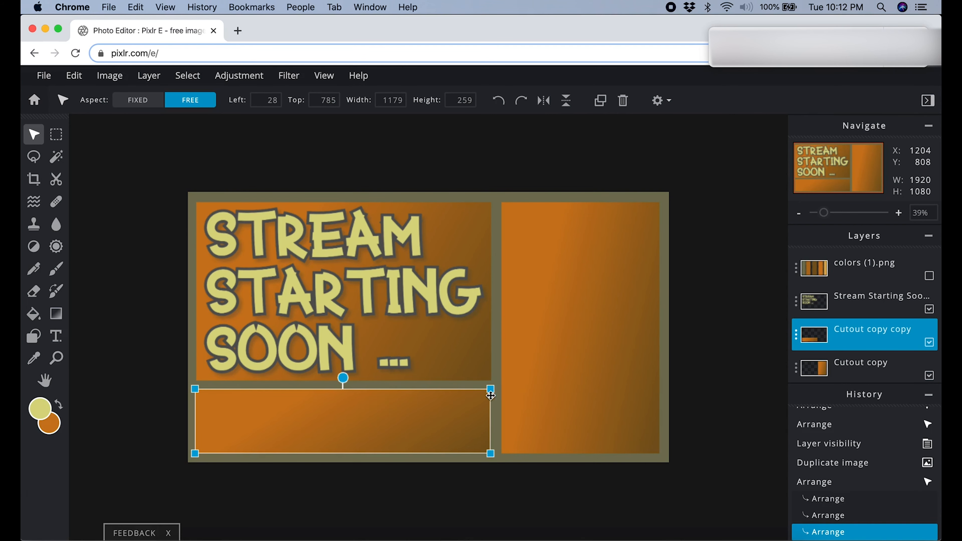
Step: Add drop shadows with blur about 35 px and offsets about 25 px to the tall panel and the wide lower panel
left_click(324, 75)
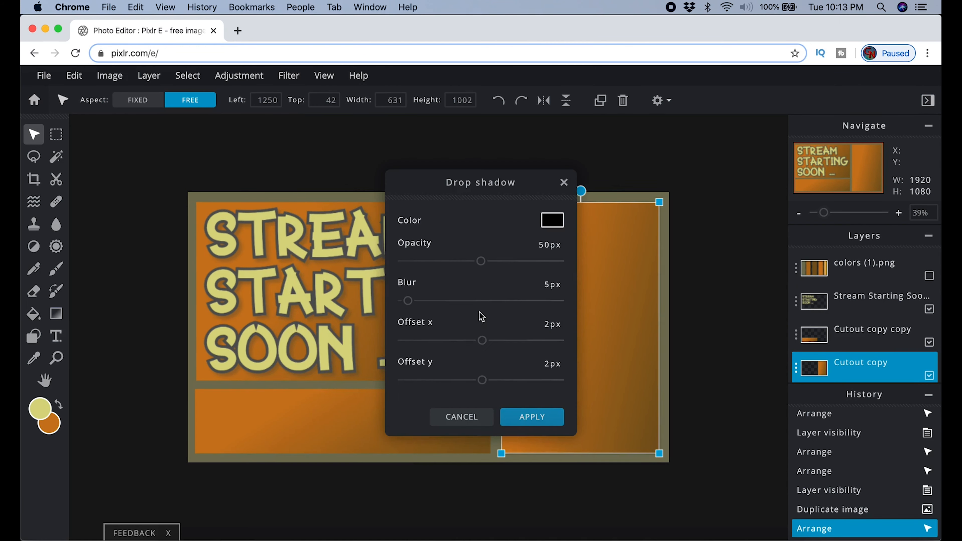
left_click_drag(400, 301, 440, 300)
left_click_drag(482, 340, 501, 340)
left_click_drag(482, 381, 503, 381)
left_click(533, 420)
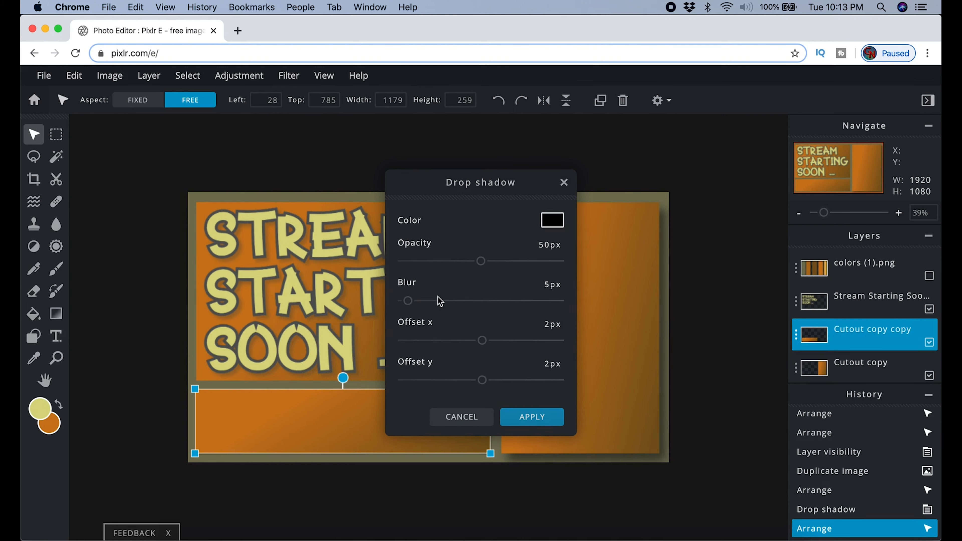
left_click(439, 301)
left_click(501, 340)
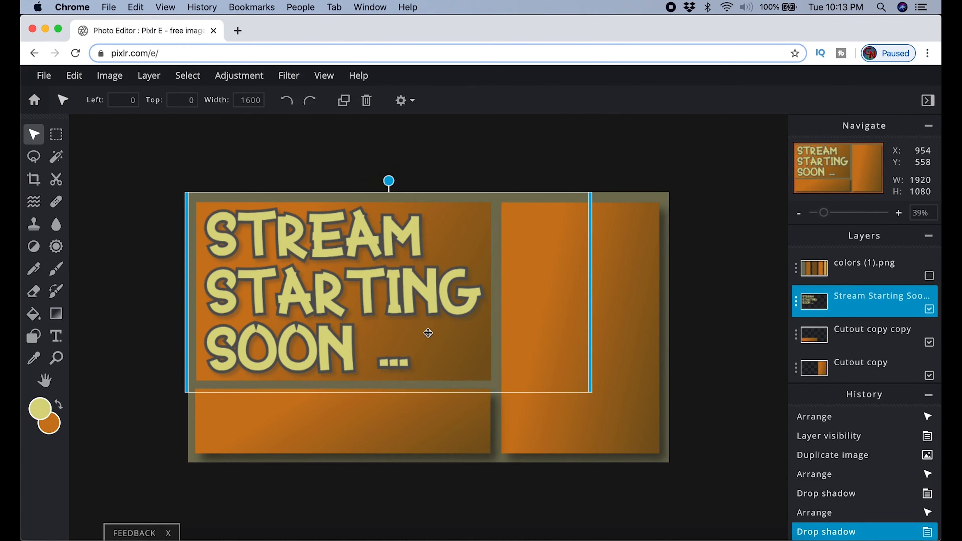
Step: Add a drop shadow with blur about 35 px and offsets about 25 px to the large panel behind the heading
scroll(839, 344, "down", 2)
left_click(848, 339)
left_click(288, 75)
left_click(288, 78)
scroll(881, 315, "up", 2)
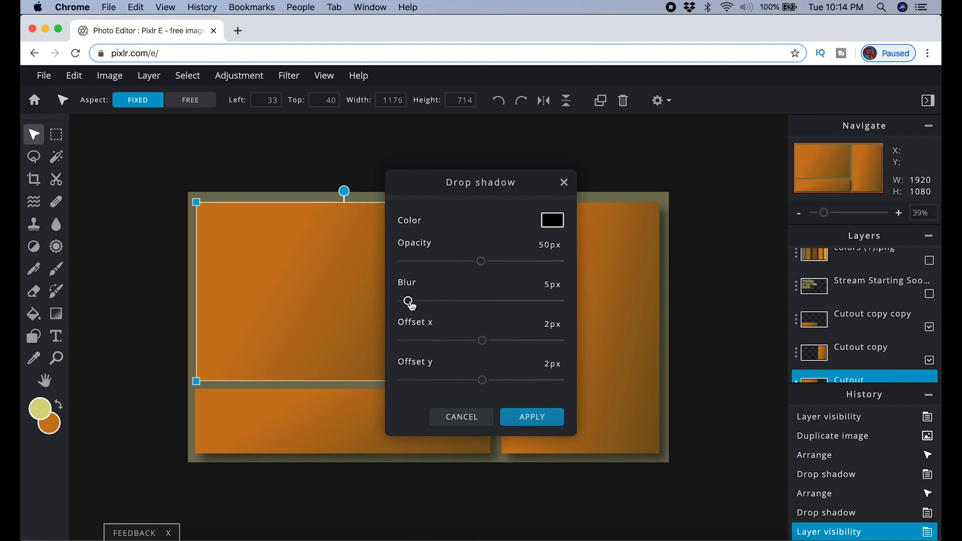
left_click_drag(408, 301, 439, 300)
left_click(505, 340)
left_click_drag(482, 380, 501, 380)
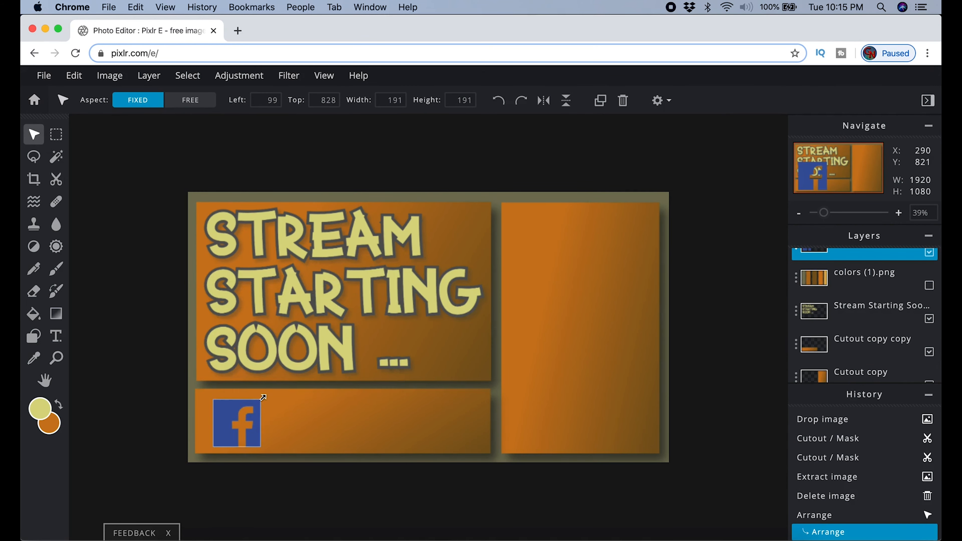
Step: Add drop shadows to the Facebook and Twitter logos in the lower panel, with blur 35 px and offset x 25 px for Twitter
left_click(289, 75)
left_click(309, 392)
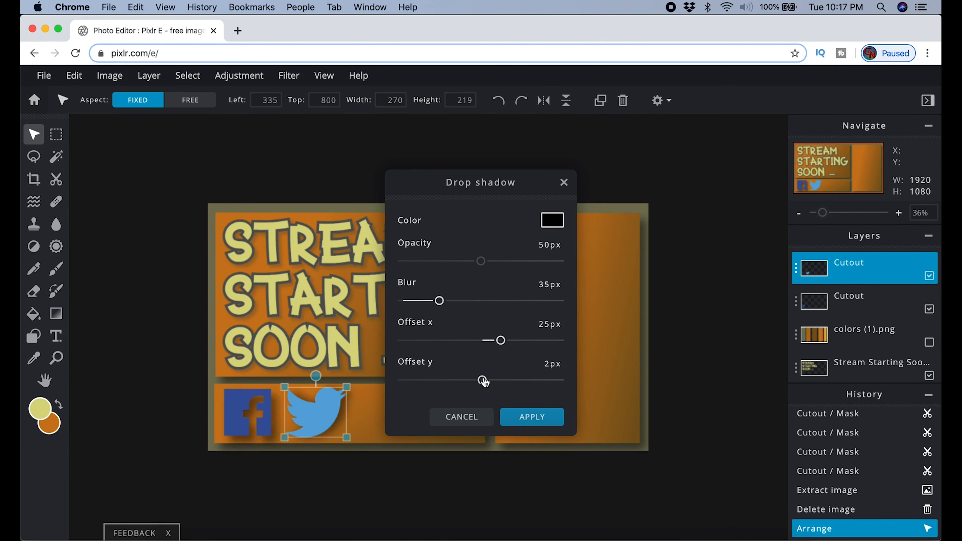
left_click(532, 417)
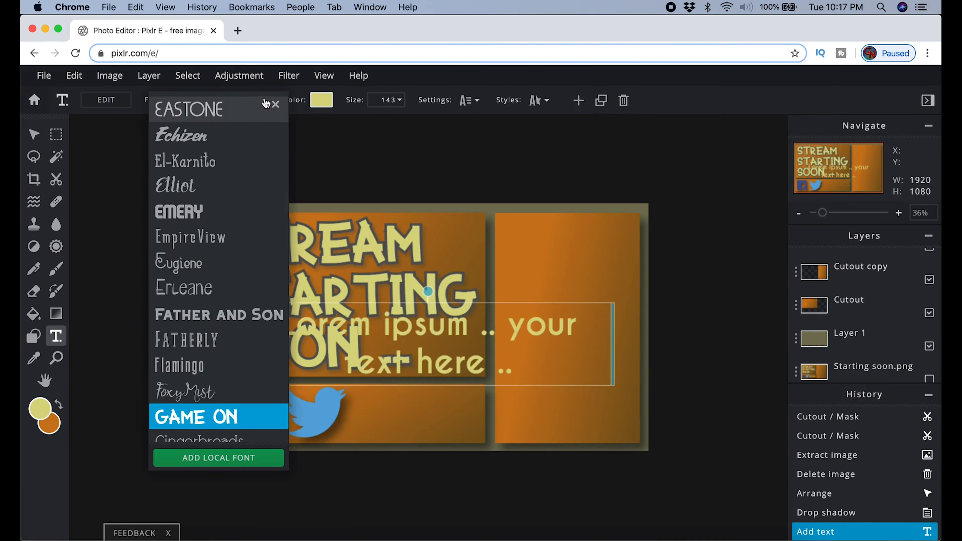
Step: Set the font of the new placeholder text to GAME ON
scroll(226, 277, "up", 5)
scroll(226, 277, "down", 15)
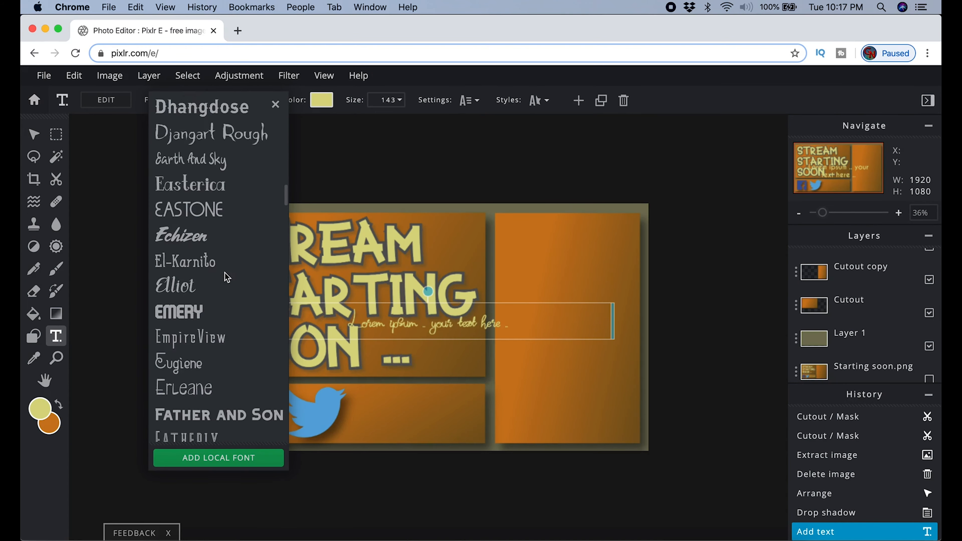
scroll(226, 277, "down", 5)
scroll(227, 277, "up", 15)
scroll(227, 277, "down", 12)
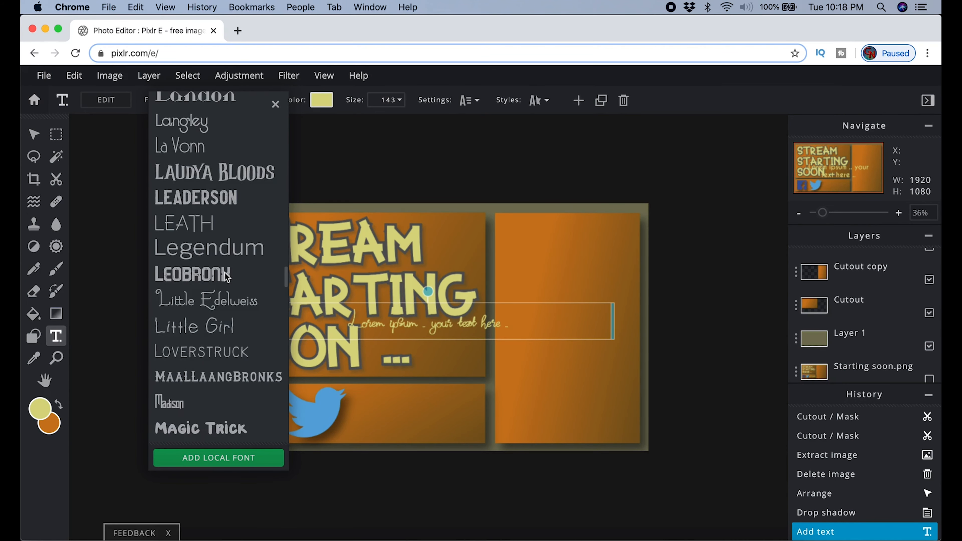
scroll(212, 161, "up", 15)
scroll(212, 161, "down", 5)
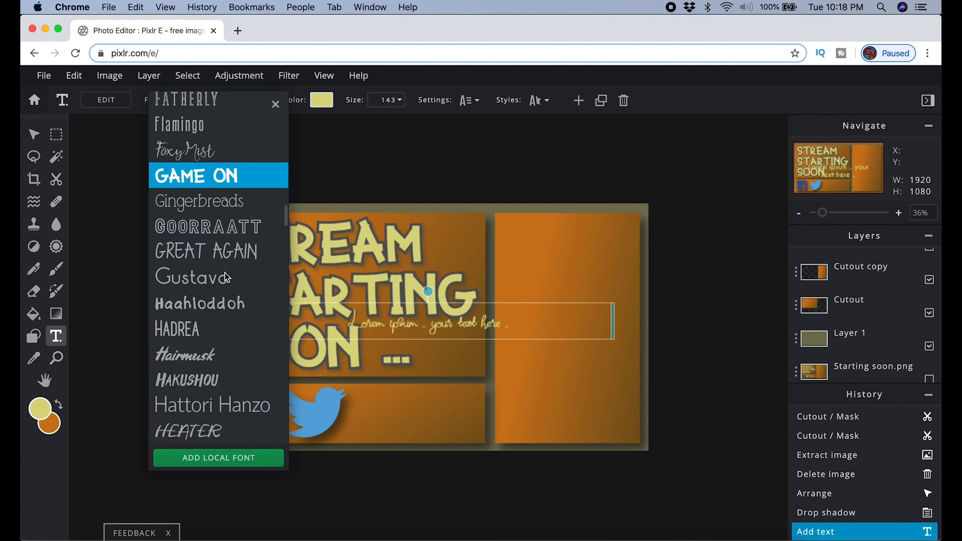
left_click(212, 170)
key("Return")
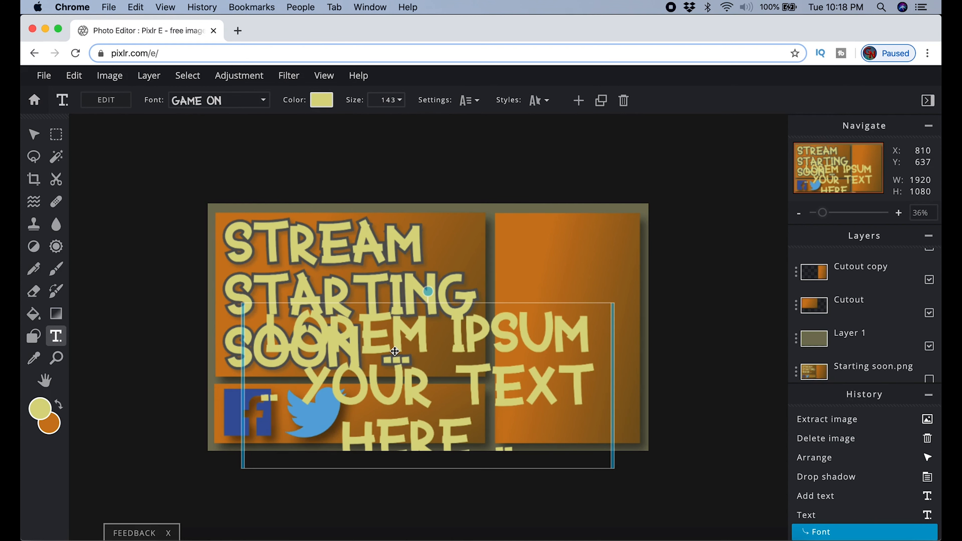
Step: Replace the placeholder text with the social handle, set its size to 77, and give it a shadow and an outline
left_click(96, 102)
type("@FEYRERM")
left_click(400, 102)
left_click_drag(311, 123, 301, 122)
left_click(539, 100)
left_click(537, 223)
left_click(533, 189)
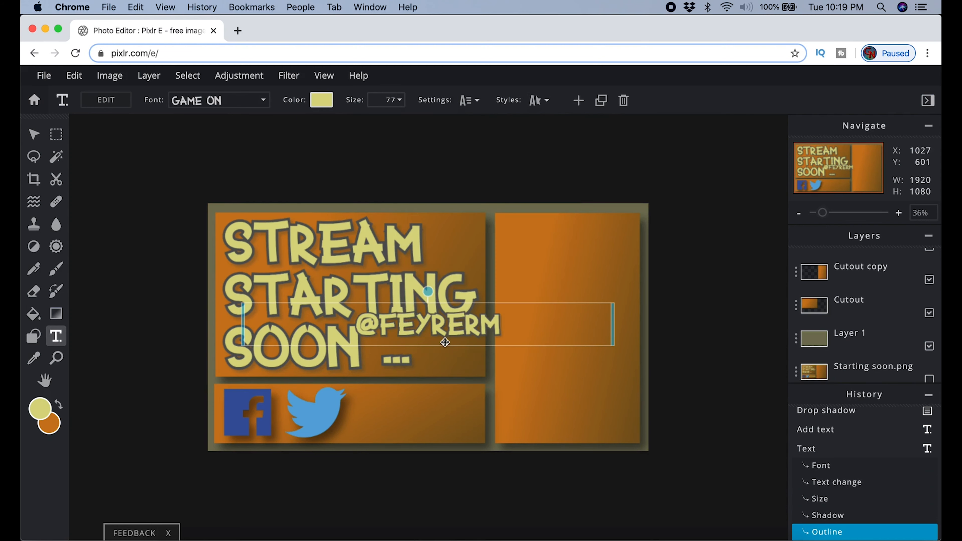
Step: Move the handle text into the lower panel beside the Twitter logo and shift that logo slightly left to make room
left_click_drag(402, 334, 388, 432)
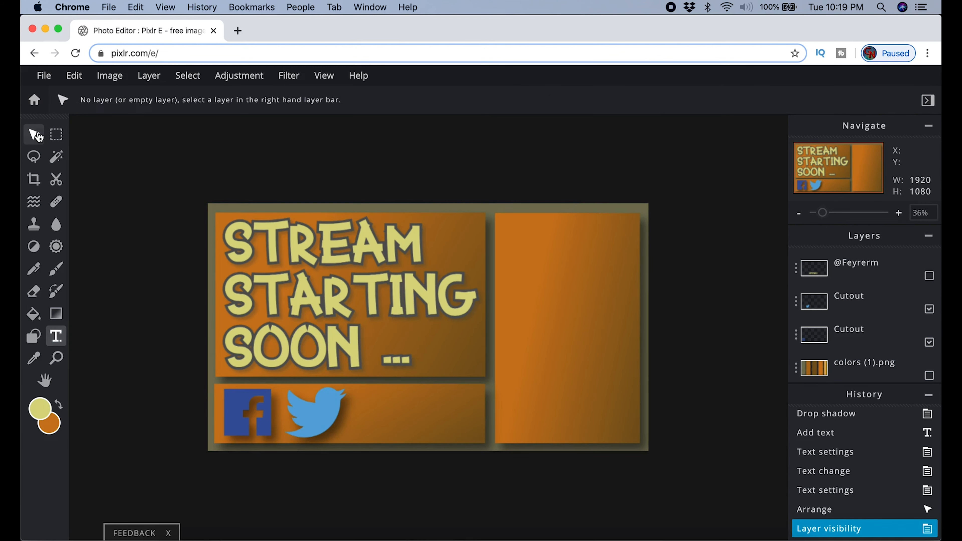
key("v")
left_click(310, 421)
left_click(927, 277)
left_click_drag(426, 421, 418, 421)
left_click(523, 497)
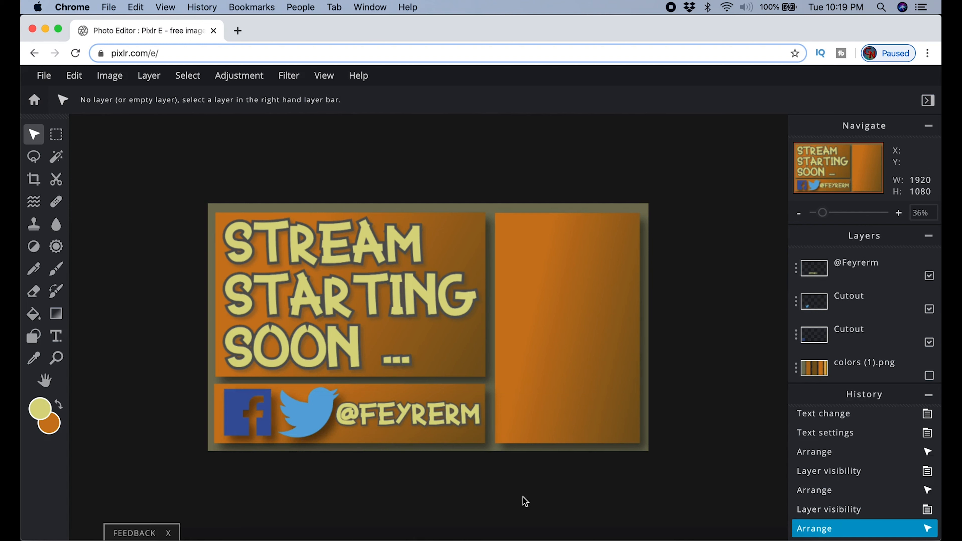
Step: Hide the handle layer and shift the Facebook logo to about 40 px and the Twitter logo to about 278 px from the left
left_click(235, 427)
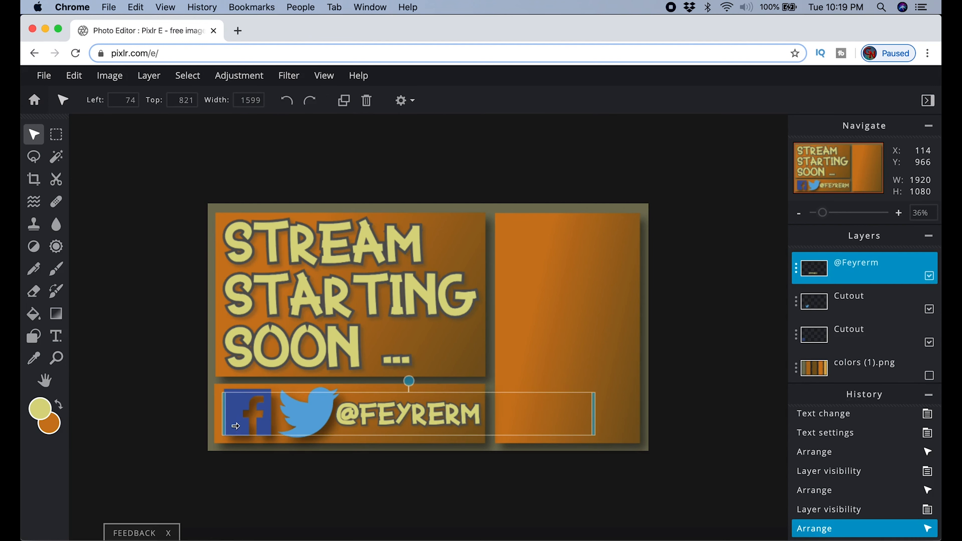
left_click(932, 279)
left_click(840, 341)
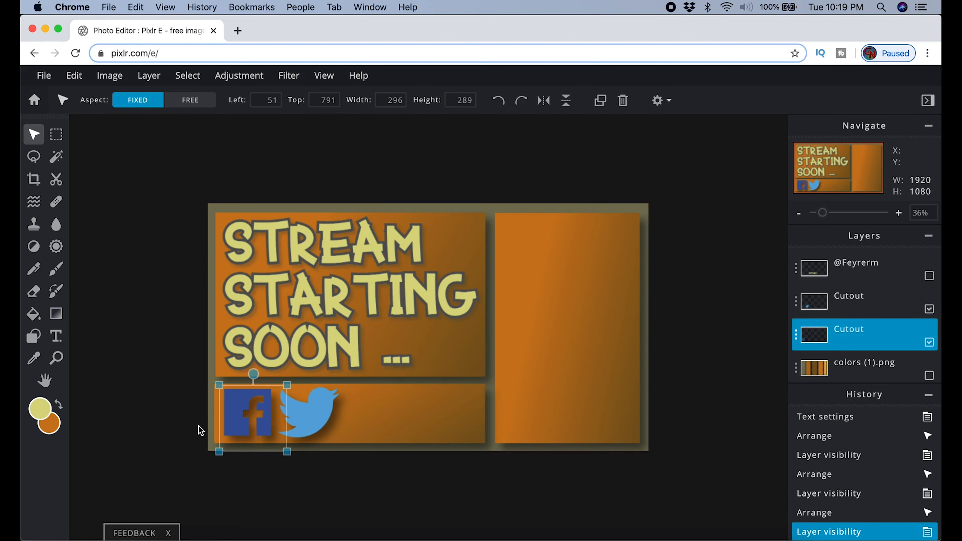
left_click(234, 424)
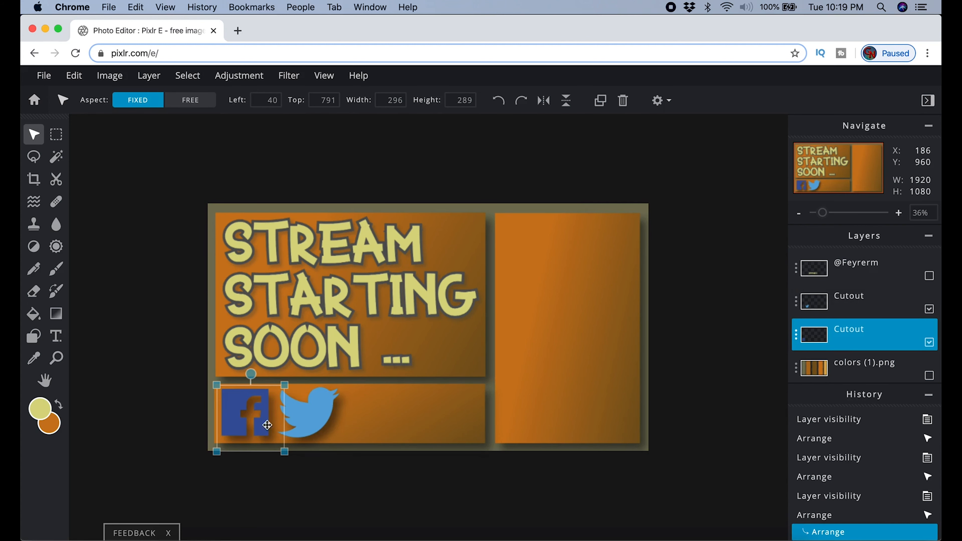
left_click(320, 419)
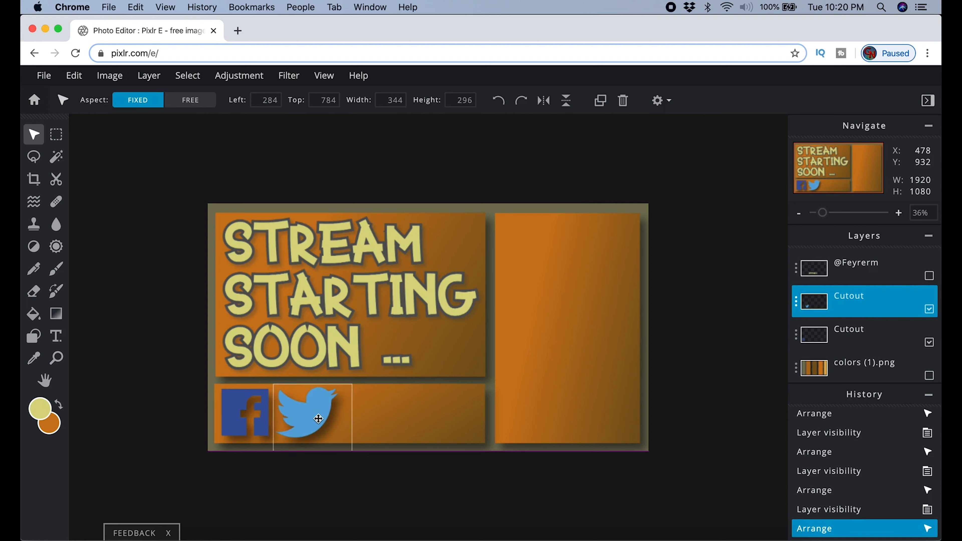
left_click(317, 419)
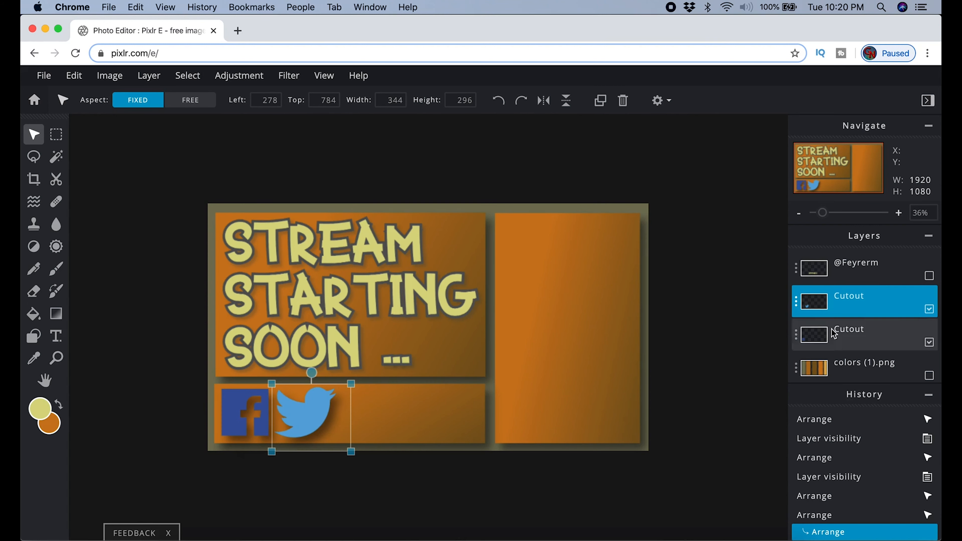
Step: Show the handle layer again and move the handle text left to about 68 px, close to the Twitter logo
left_click(929, 276)
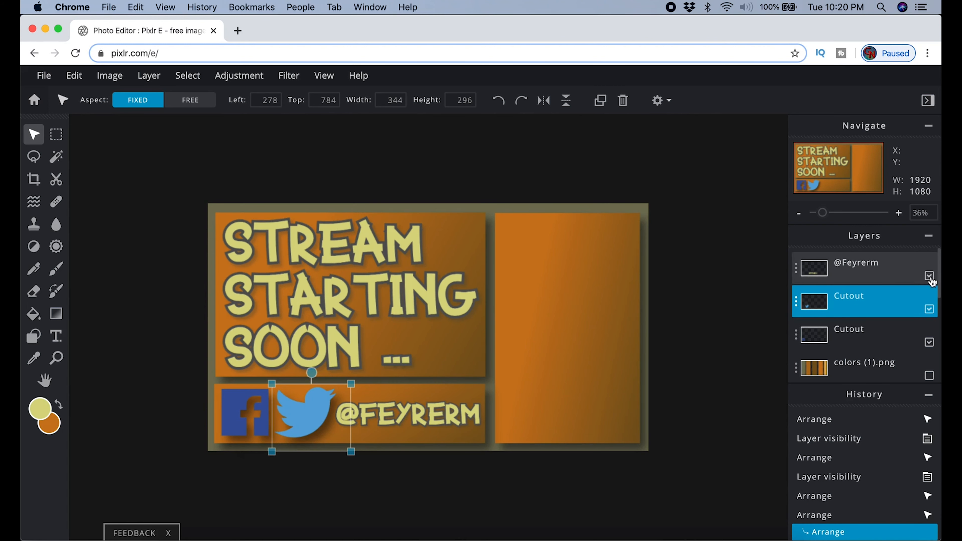
left_click(441, 422)
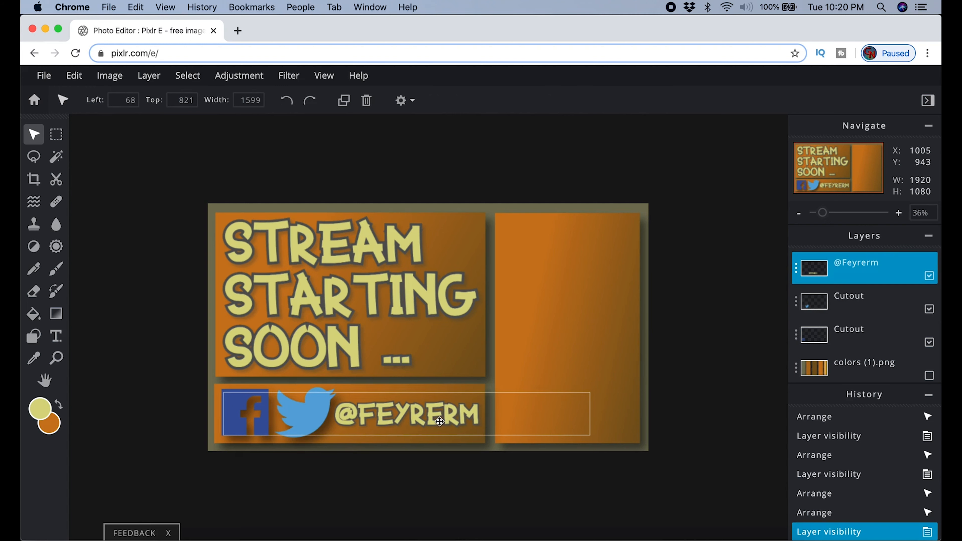
left_click(440, 422)
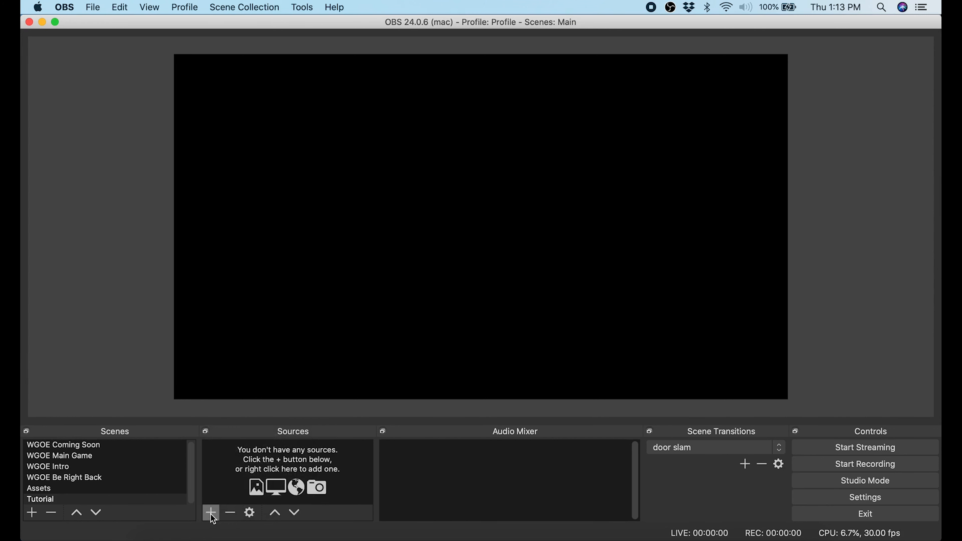
Step: In OBS, create a new Image source named "Main overlay" in the Tutorial scene
left_click(211, 514)
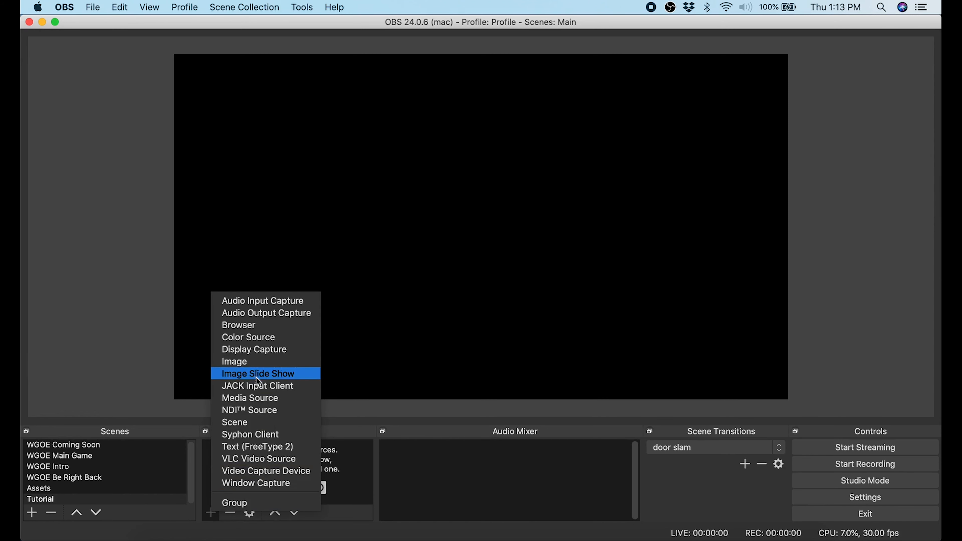
left_click(246, 364)
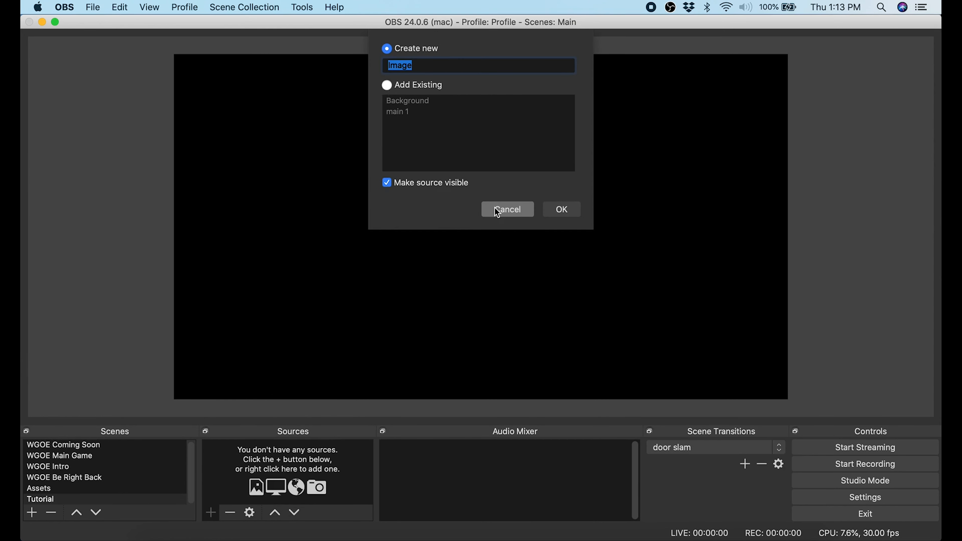
left_click(562, 209)
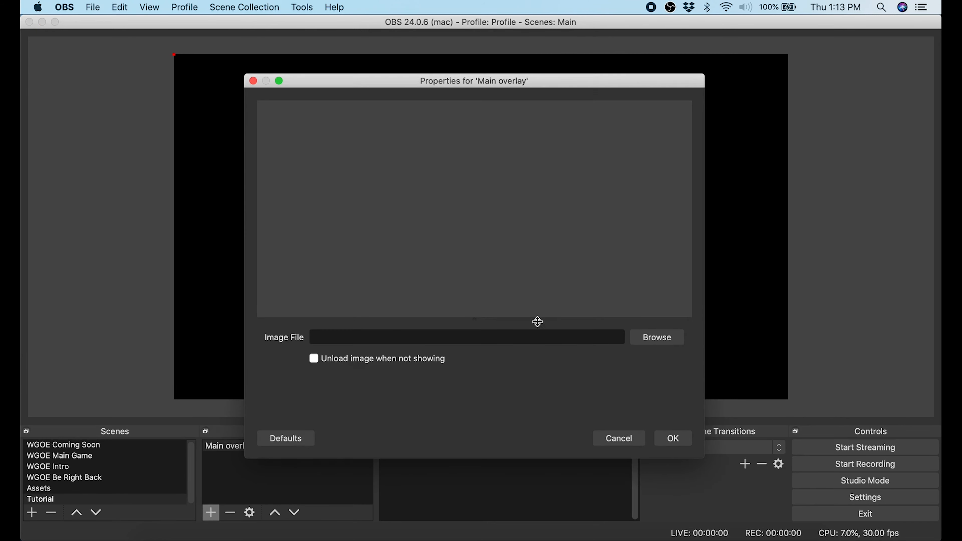
Step: Load main.png from the overlay folder as the image file of the Main overlay source
left_click(657, 337)
left_click(480, 88)
left_click(417, 180)
scroll(400, 175, "down", 1)
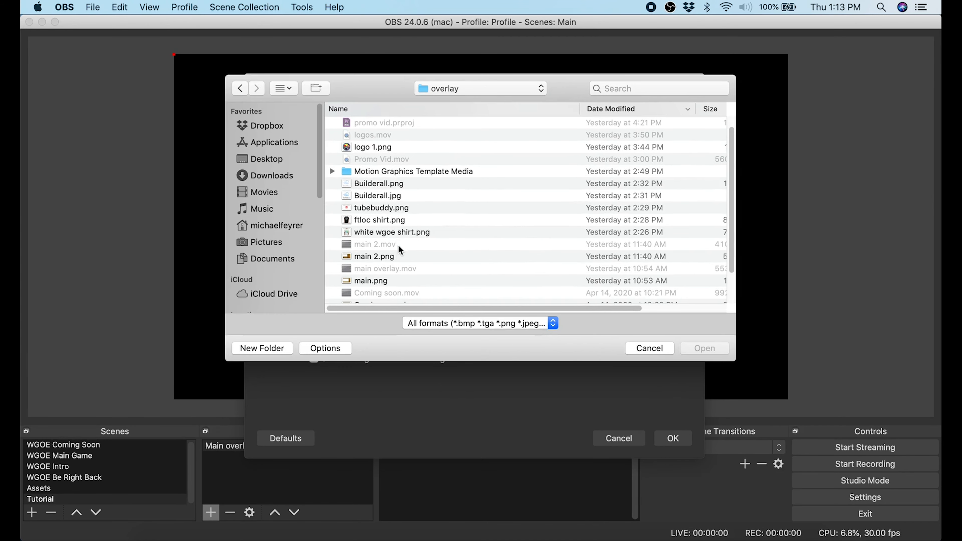
left_click(416, 282)
left_click(697, 348)
key("Return")
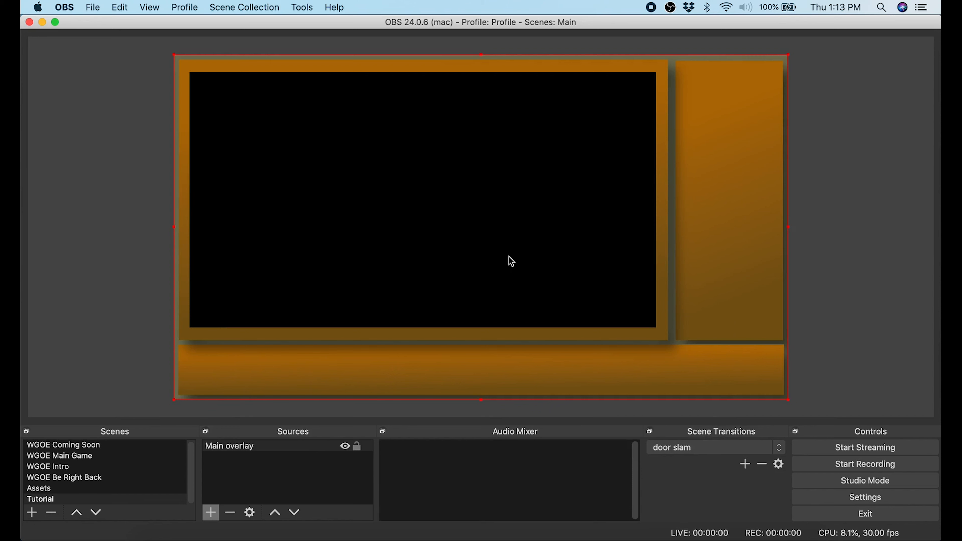
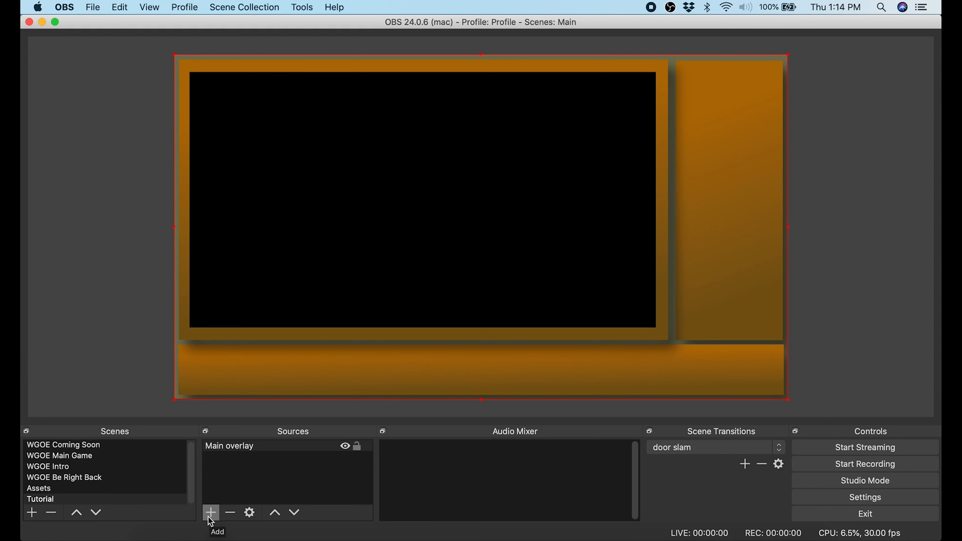
Step: Add the existing Promo media source, scale it to the side panel's width and place it at the panel's top
left_click(210, 515)
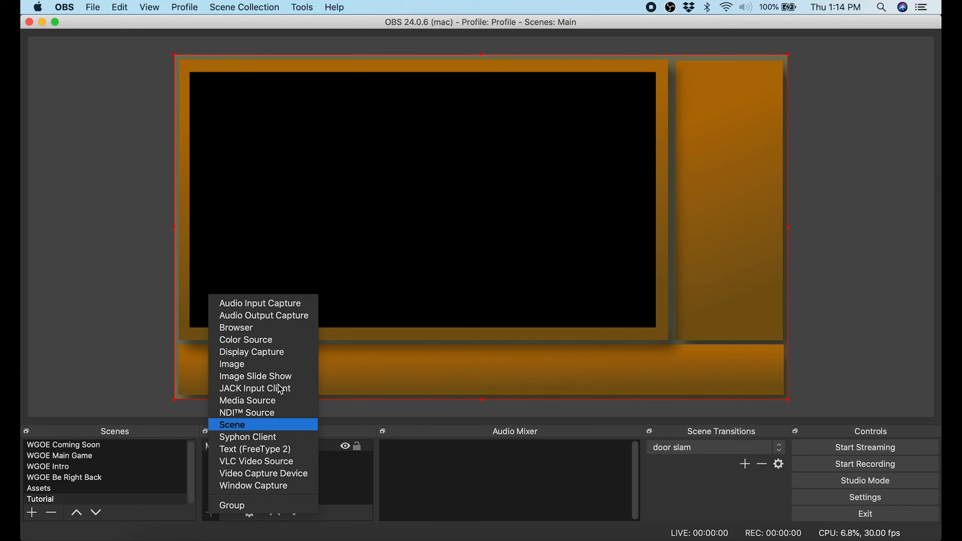
left_click(267, 403)
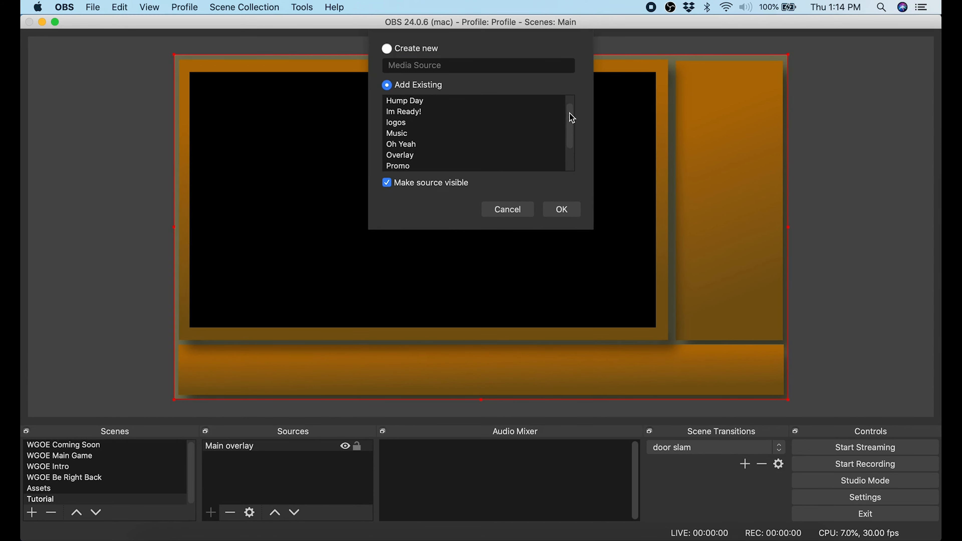
left_click(398, 134)
left_click(562, 207)
left_click_drag(384, 254, 554, 269)
left_click_drag(344, 71, 710, 91)
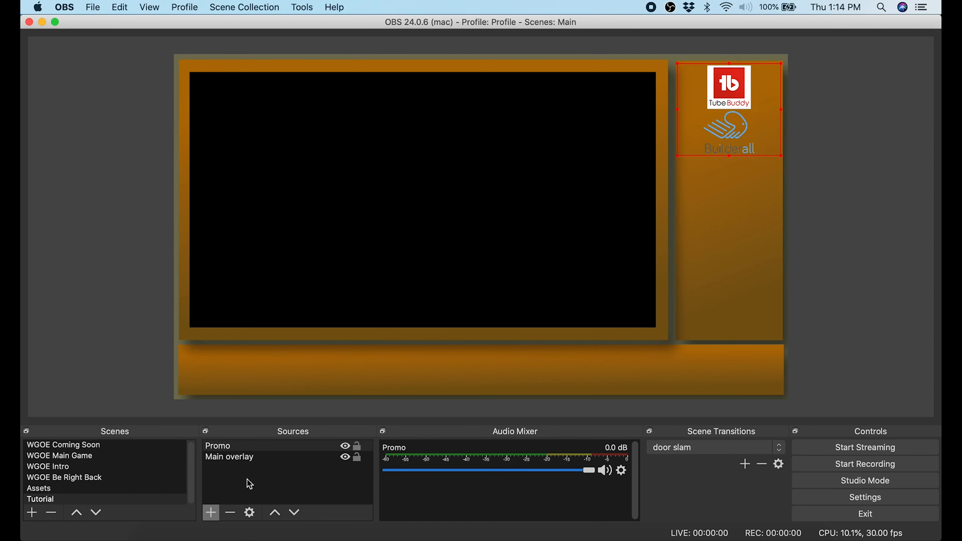
Step: Add the existing logos media source to the Tutorial scene
left_click(211, 513)
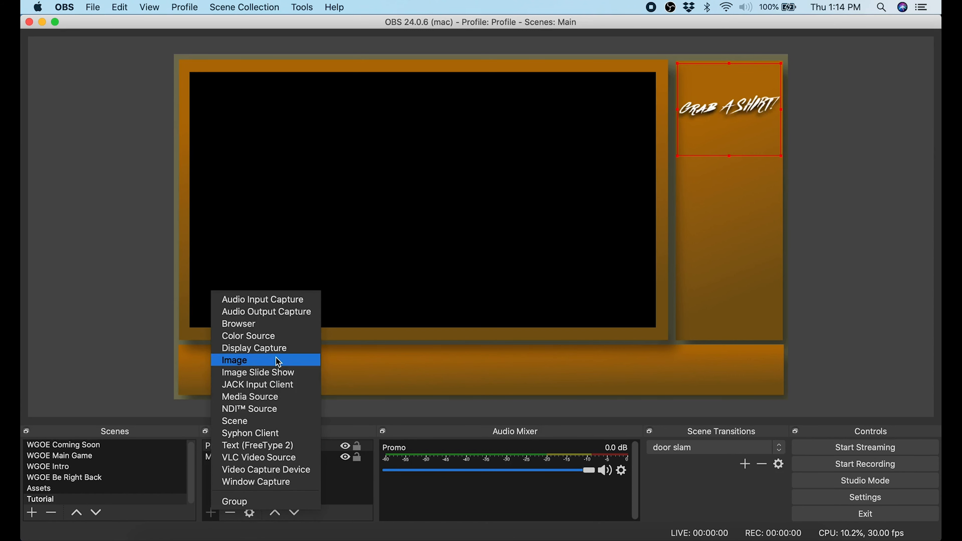
left_click(262, 398)
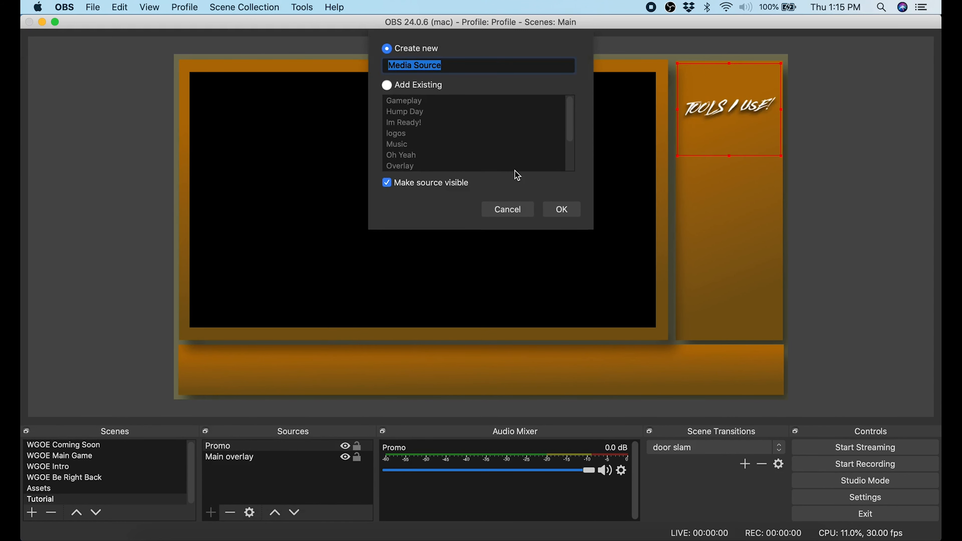
left_click(394, 89)
scroll(400, 118, "down", 1)
left_click(400, 114)
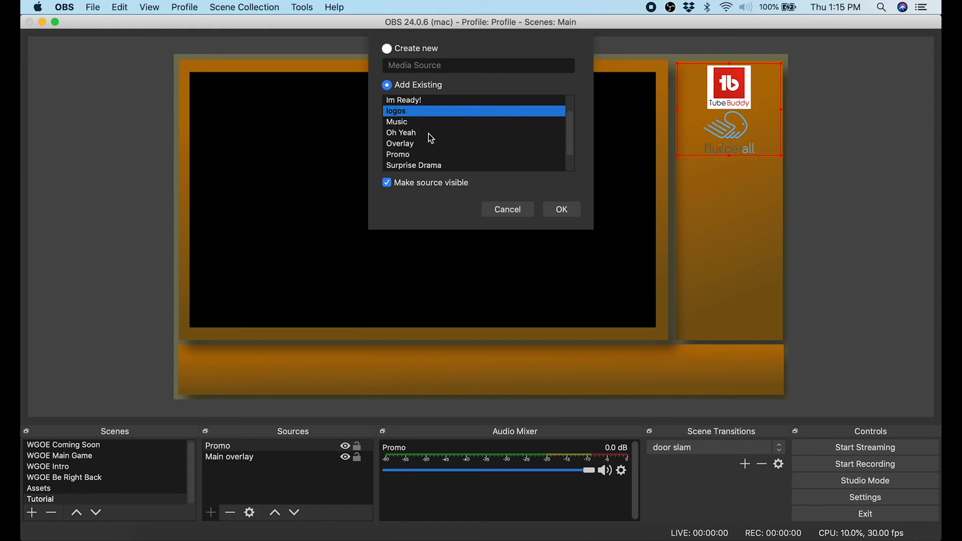
left_click(555, 208)
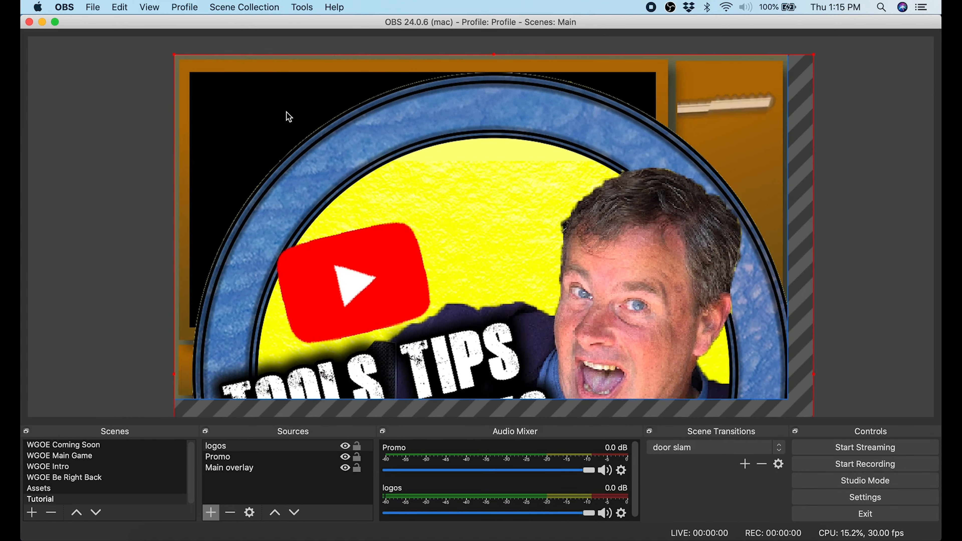
Step: Shrink the logos source to fit the bottom of the side panel and move the Promo source down just above it
left_click_drag(175, 55, 434, 136)
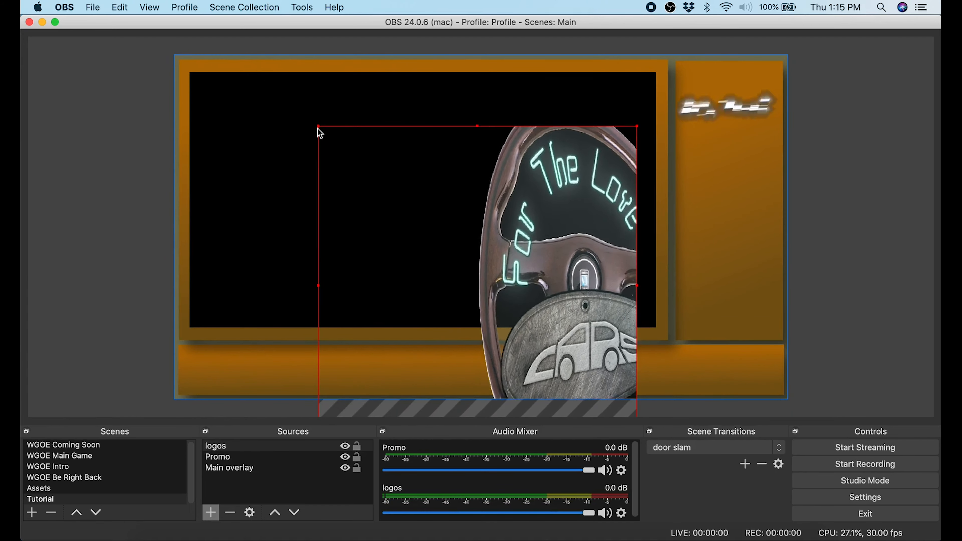
left_click_drag(323, 132, 743, 264)
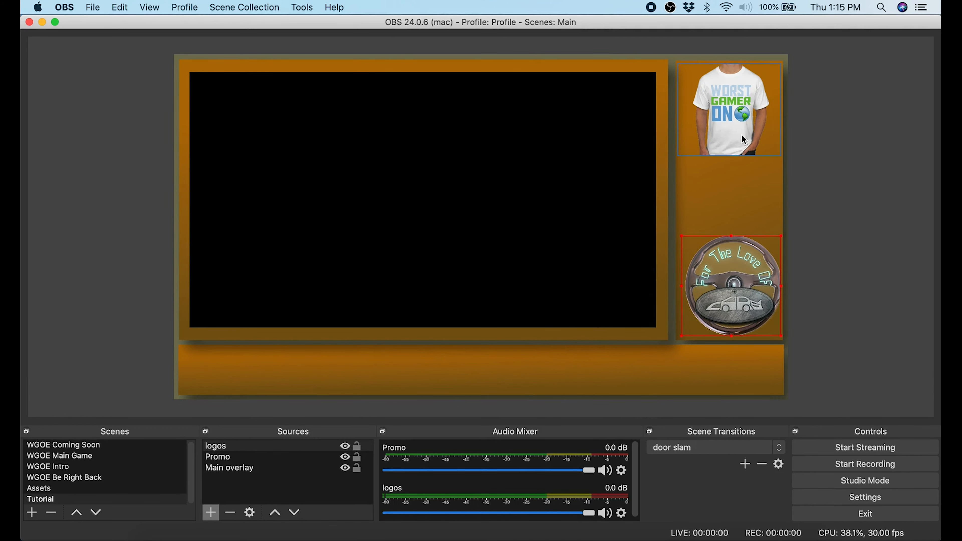
left_click(731, 175)
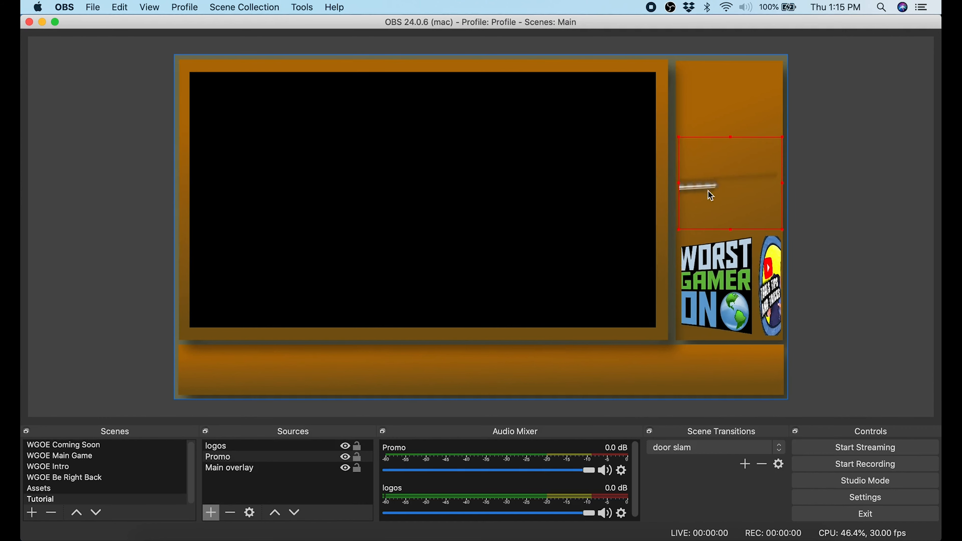
Step: Add the existing Viewers browser source and place its viewer counters at the top of the side panel
left_click(215, 513)
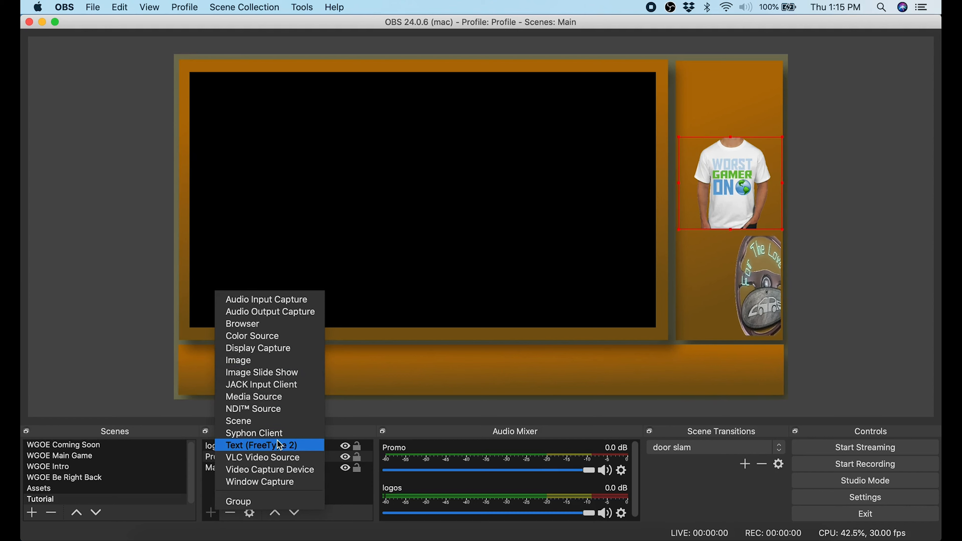
left_click(250, 324)
left_click(387, 85)
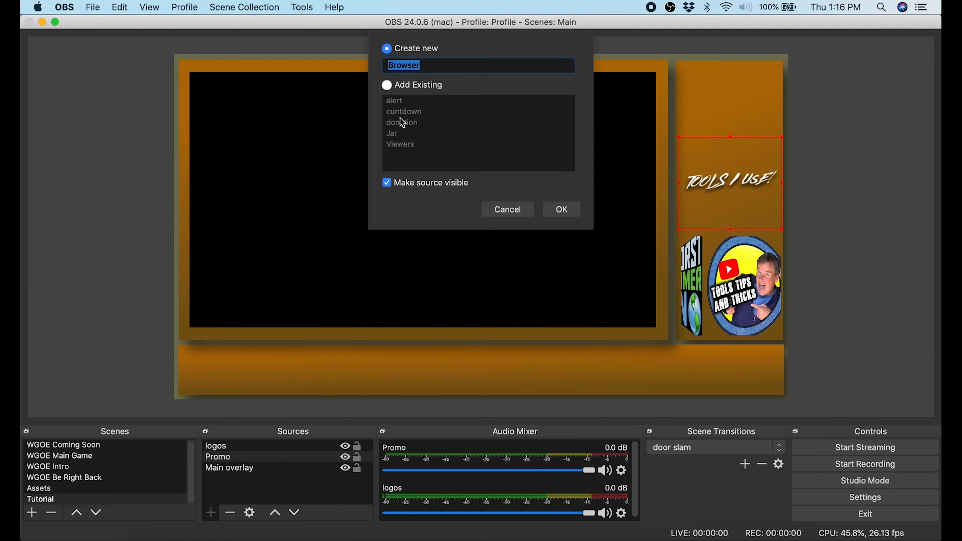
left_click(395, 145)
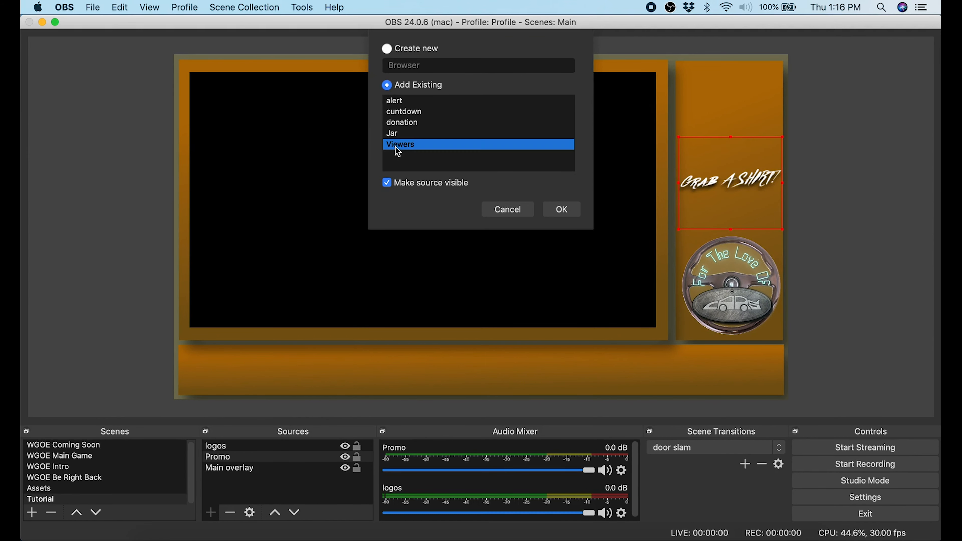
left_click(561, 210)
left_click_drag(267, 122, 765, 127)
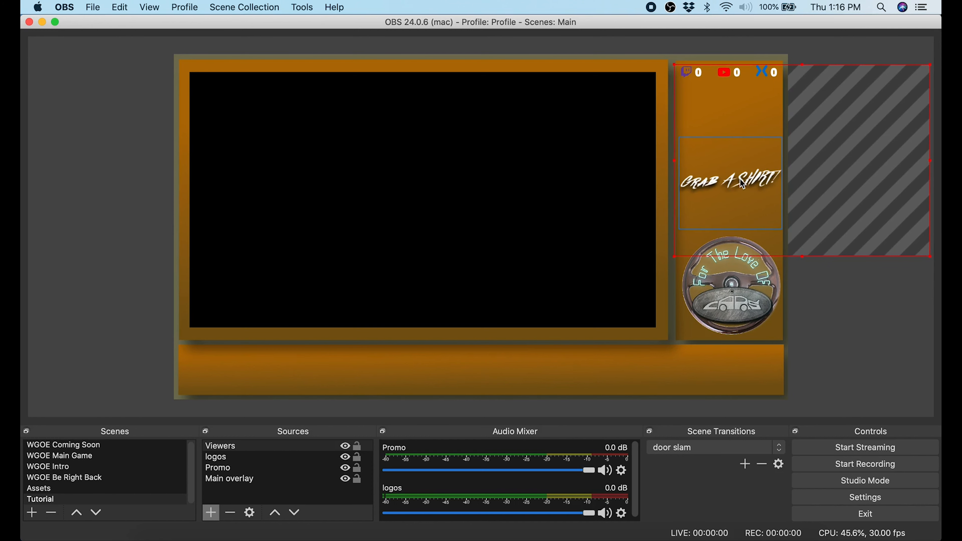
Step: Move the Promo and logos sources up in the side panel so they sit evenly below the viewer counters
left_click(741, 186)
left_click_drag(741, 184, 738, 149)
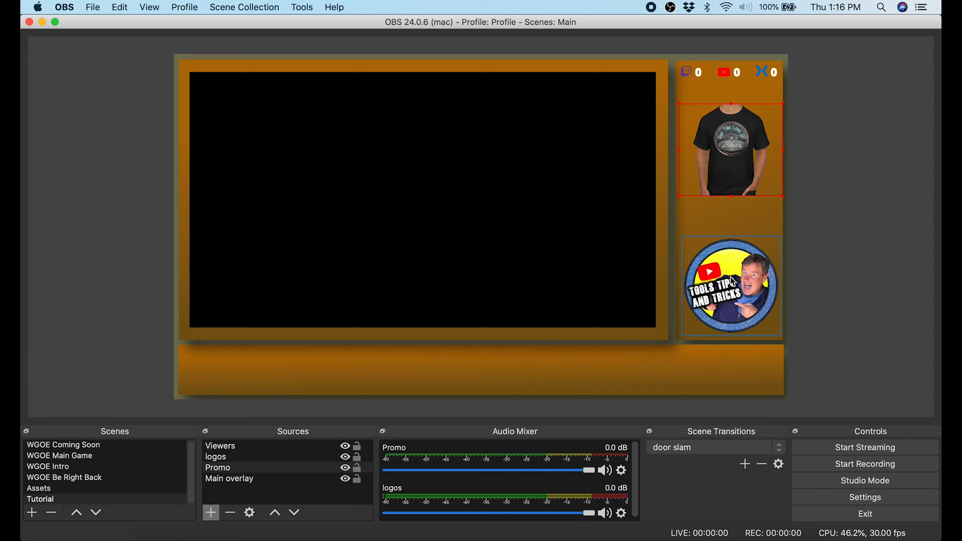
left_click_drag(727, 284, 726, 255)
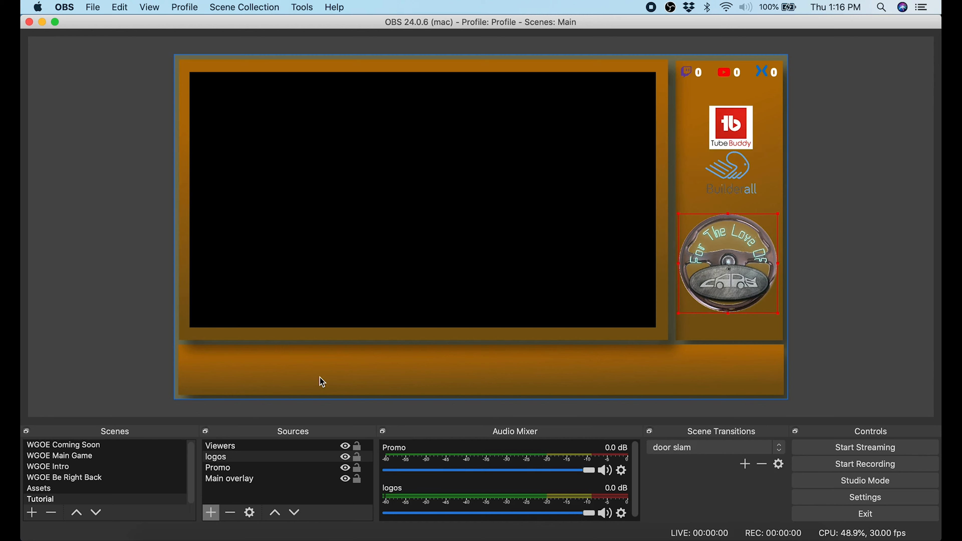
Step: Add the existing Support rollers text source and place its Top Supporters heading at the upper-left corner of the overlay's lower bar
left_click(211, 513)
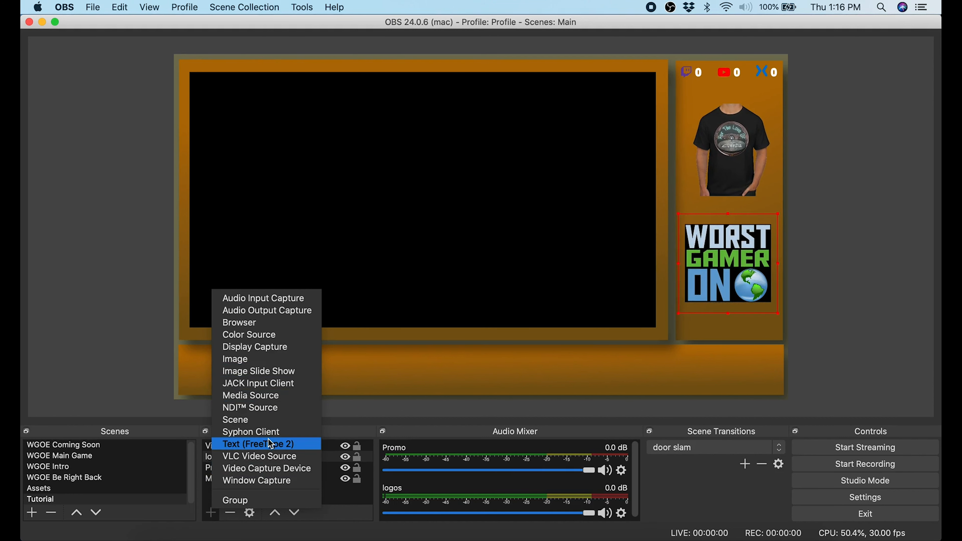
left_click(281, 443)
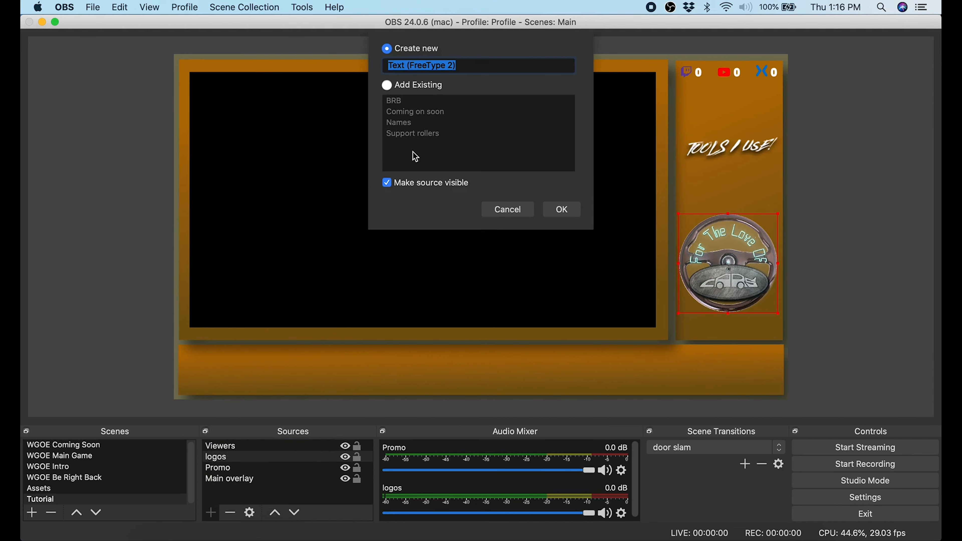
left_click(385, 86)
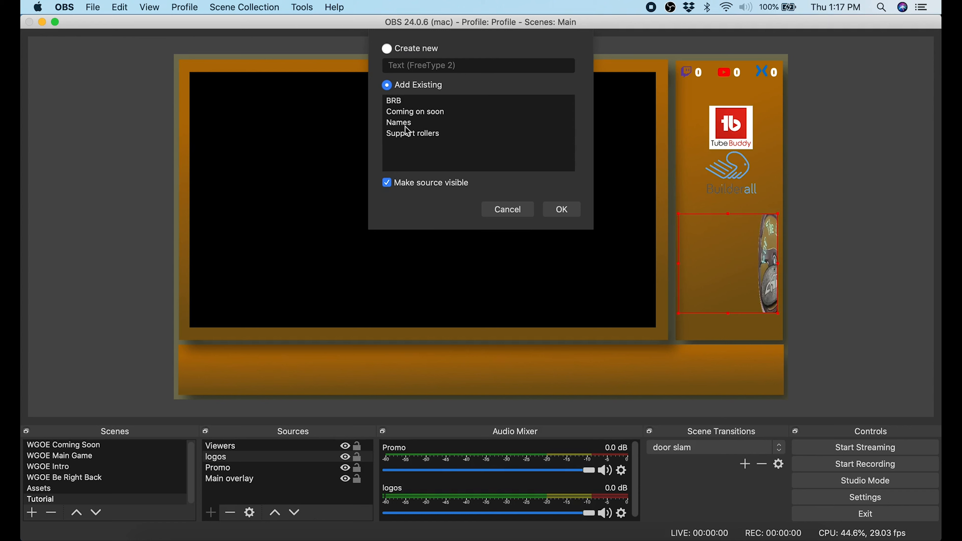
left_click(406, 134)
left_click(561, 211)
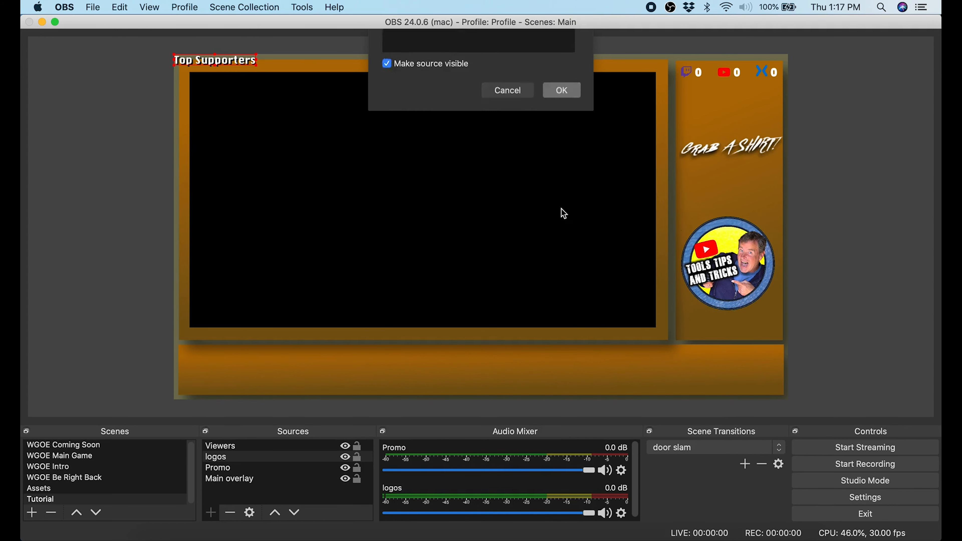
left_click_drag(235, 58, 249, 357)
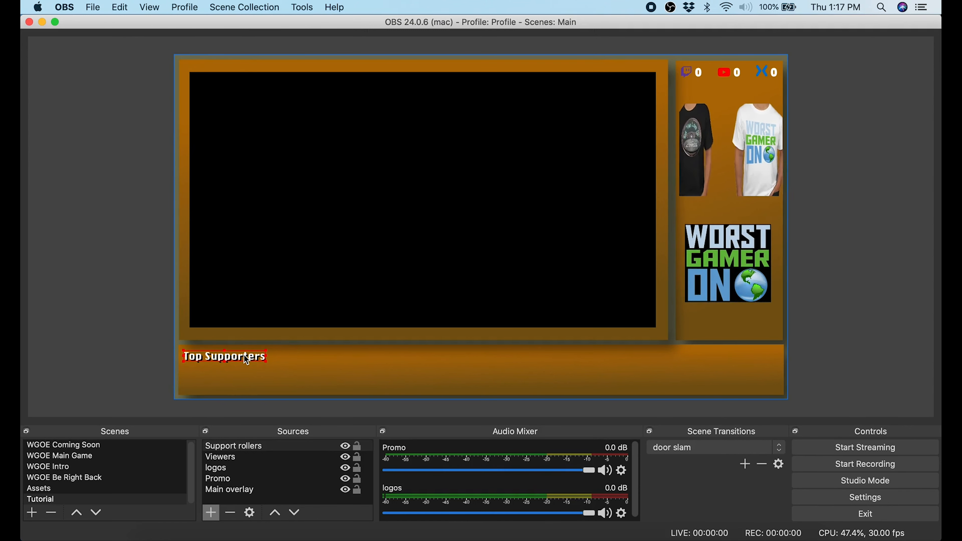
Step: Add the existing Names text source and place its scrolling names in the lower bar beneath the Top Supporters heading
left_click(211, 513)
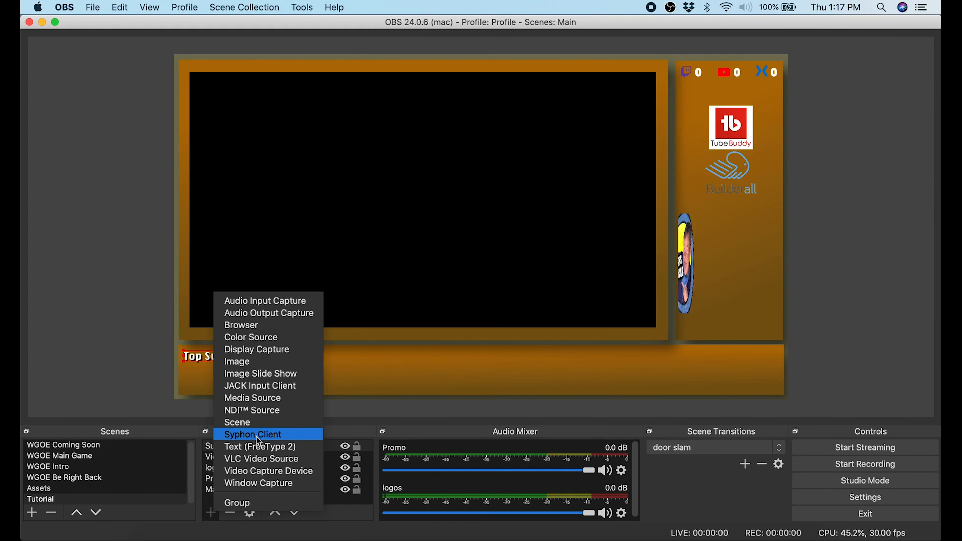
left_click(259, 447)
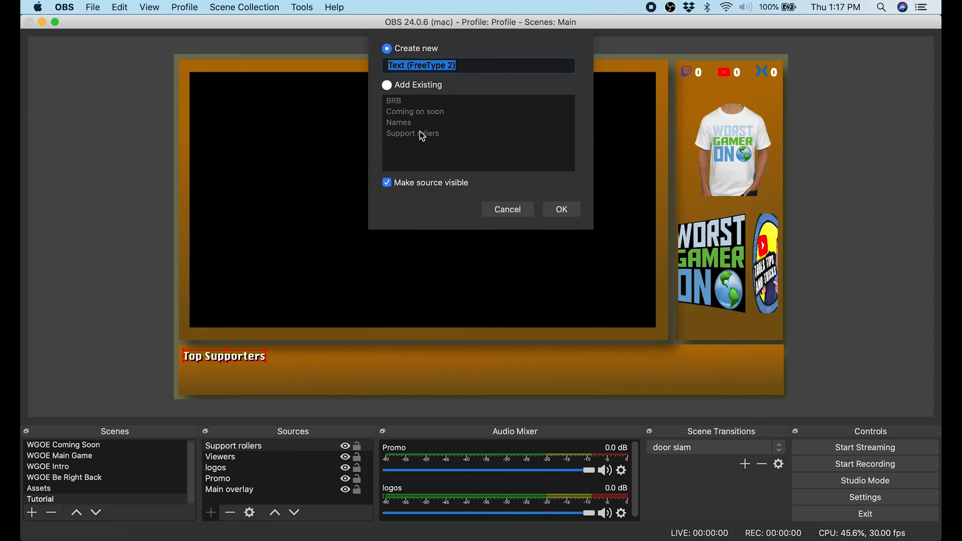
left_click(390, 85)
left_click(405, 122)
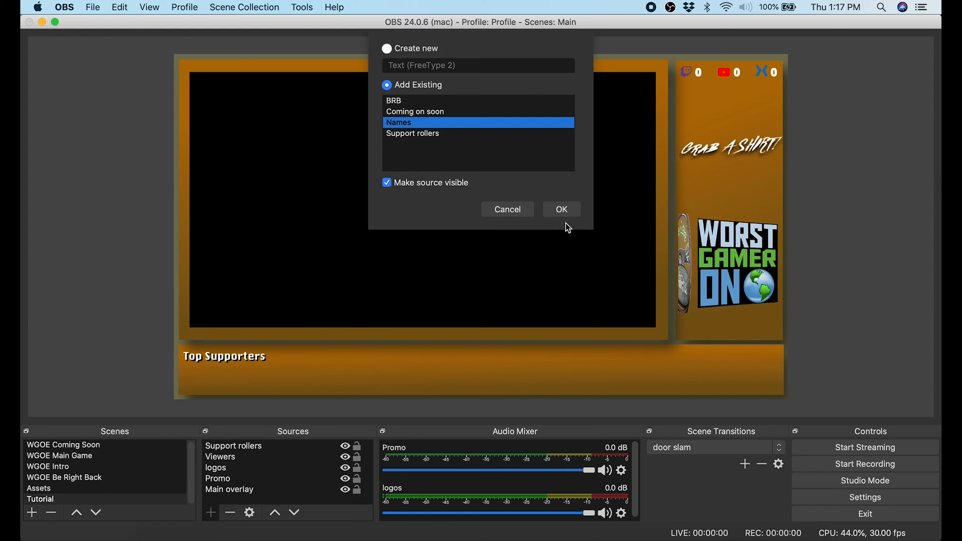
left_click(563, 209)
left_click_drag(404, 81, 421, 387)
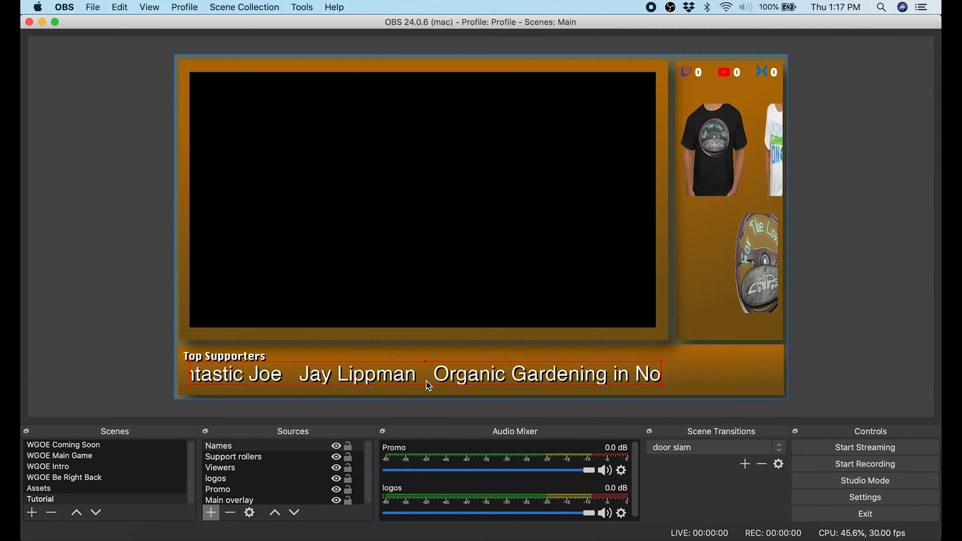
Step: Enlarge the Names source so the scrolling names span the full width of the overlay's lower bar
left_click_drag(657, 382, 780, 384)
left_click_drag(693, 391, 688, 388)
left_click(783, 380)
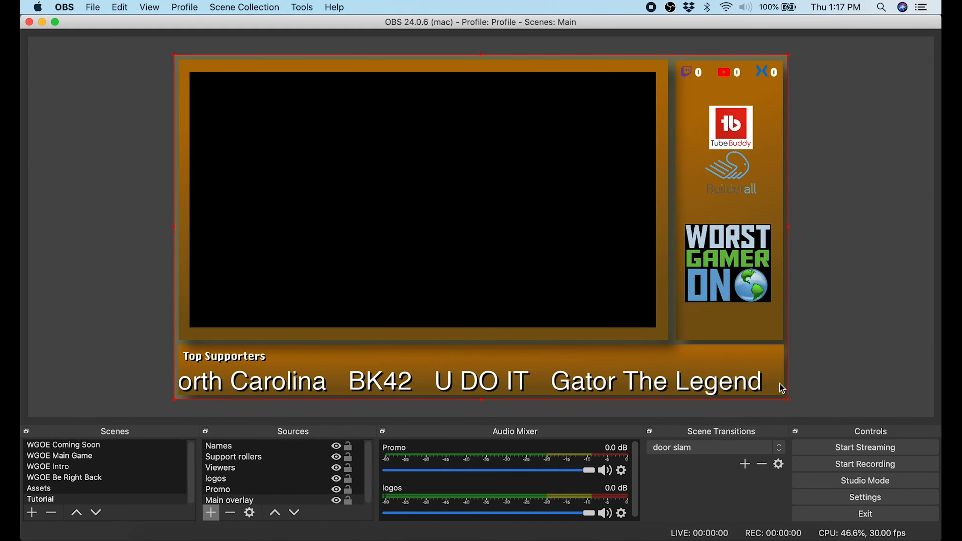
left_click(738, 375)
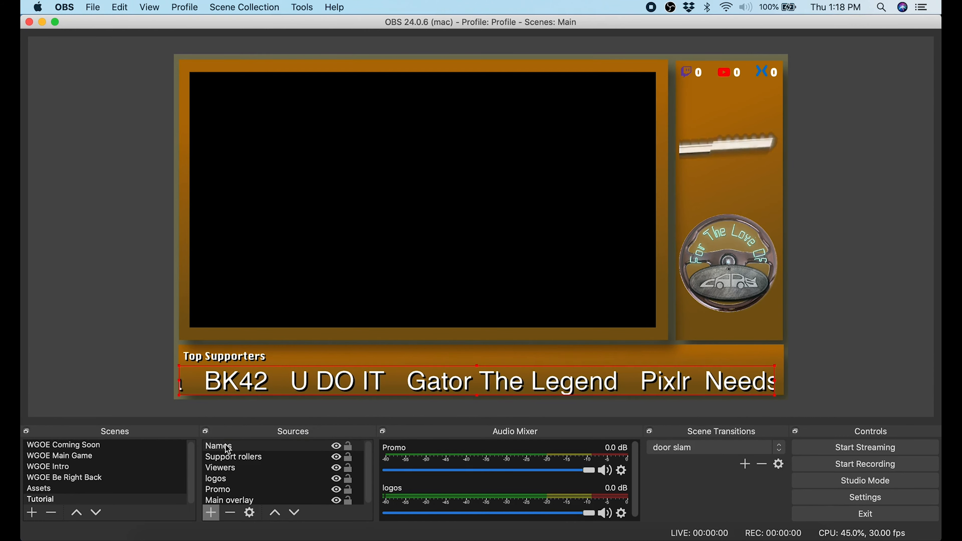
left_click_drag(775, 382, 782, 382)
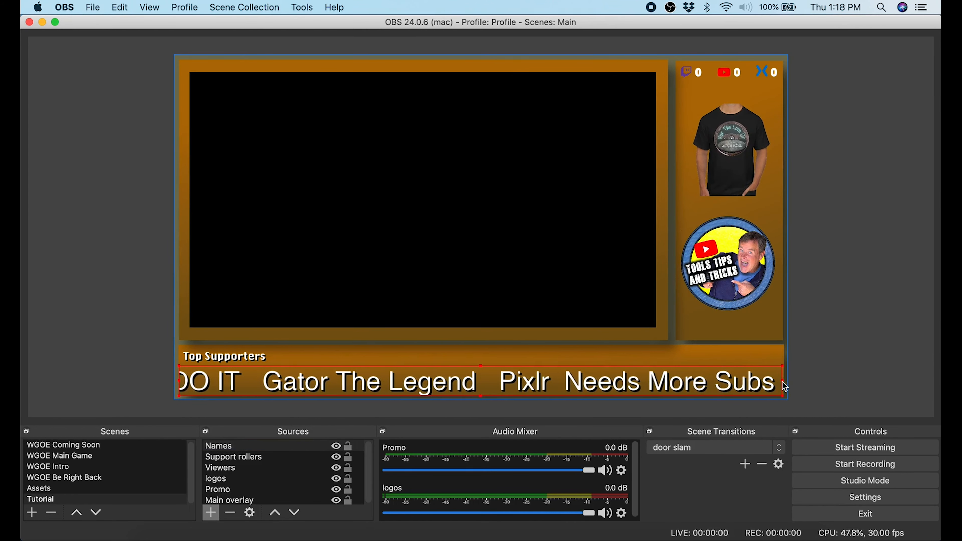
Step: Enlarge the Top Supporters heading to sit just above the scrolling names and narrow the Names source slightly to stay inside the lower bar
left_click(266, 360)
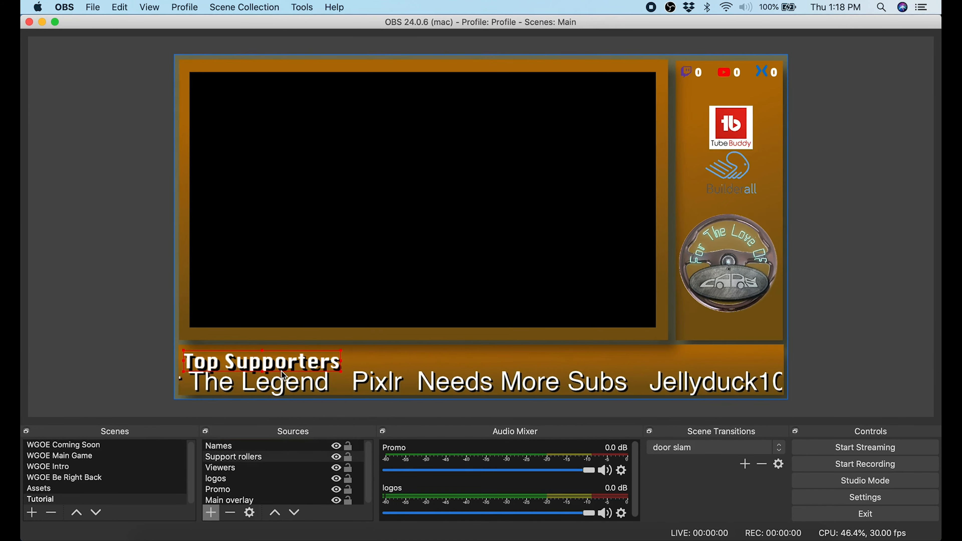
left_click_drag(278, 367, 277, 365)
left_click(270, 384)
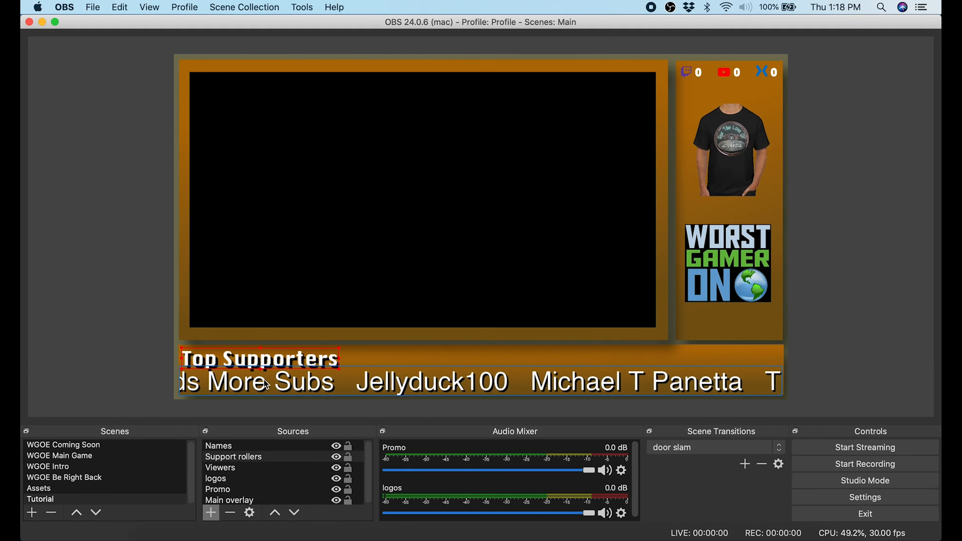
left_click_drag(789, 381, 778, 381)
left_click(826, 335)
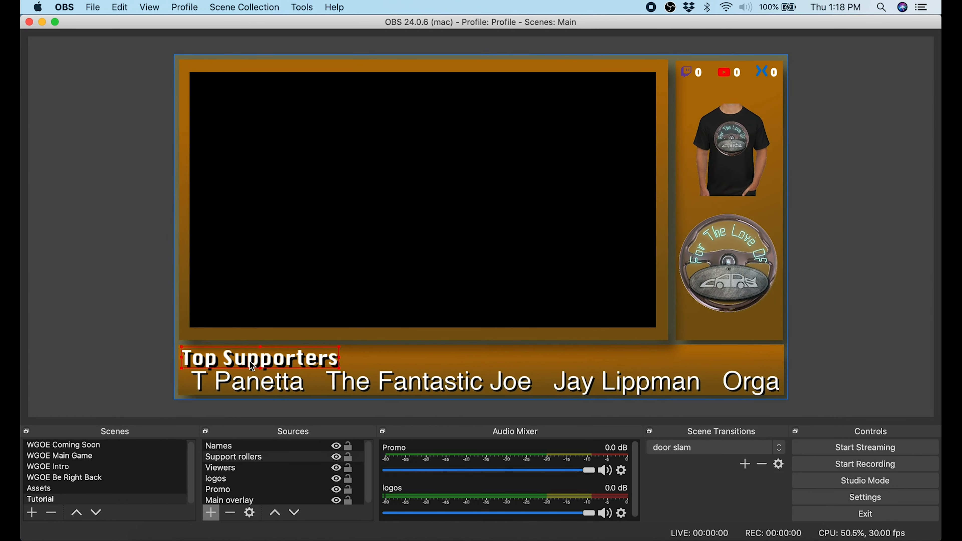
left_click(148, 358)
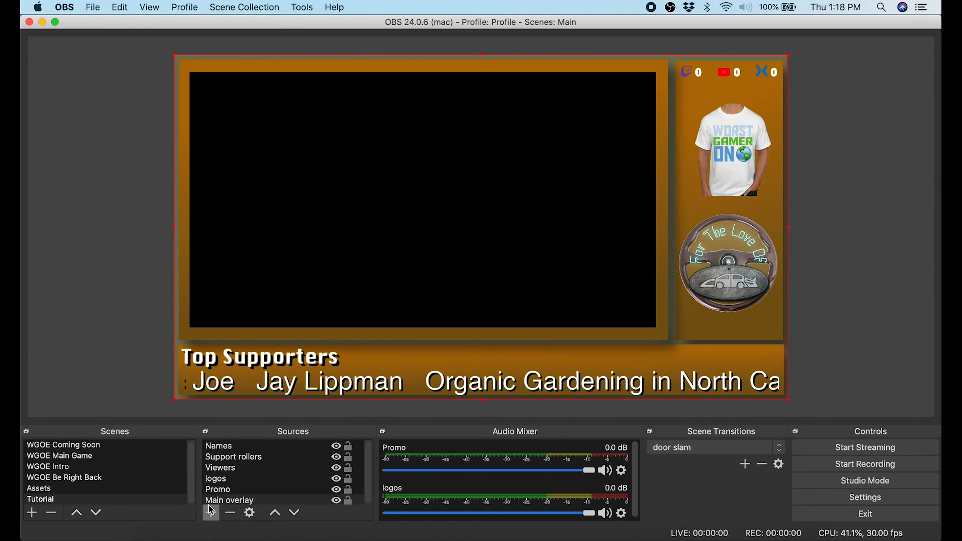
Step: Add the existing No Screen video capture source and order it beneath Main overlay so the camera sits behind the frame
left_click(211, 513)
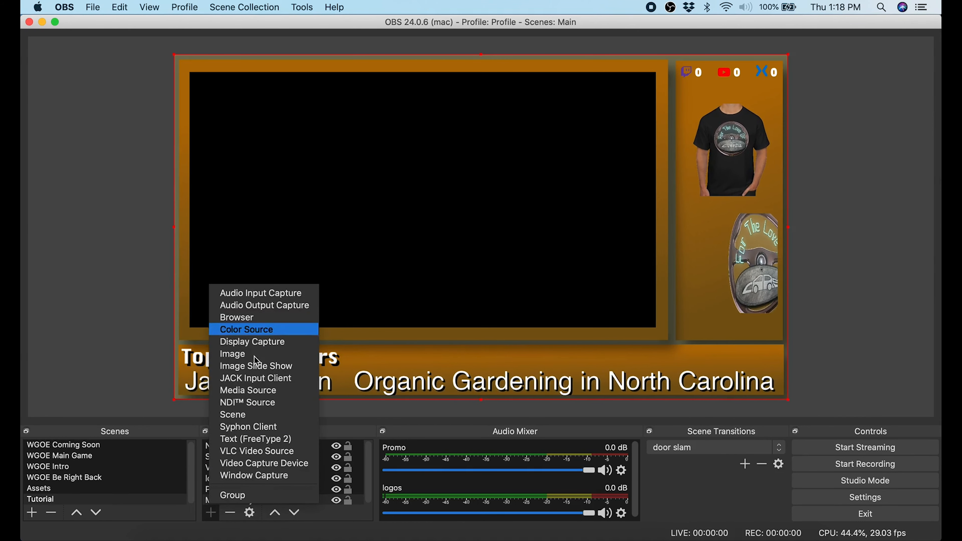
left_click(263, 466)
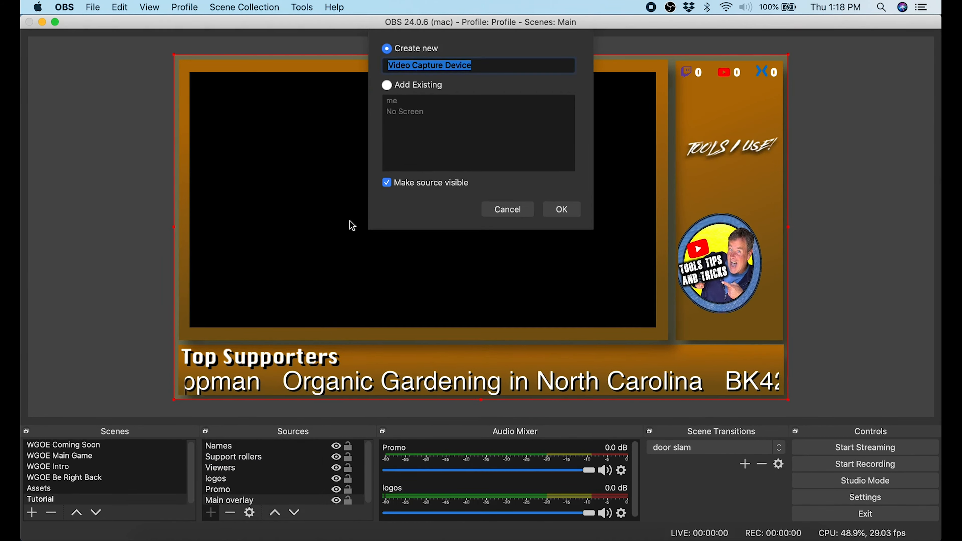
left_click(389, 88)
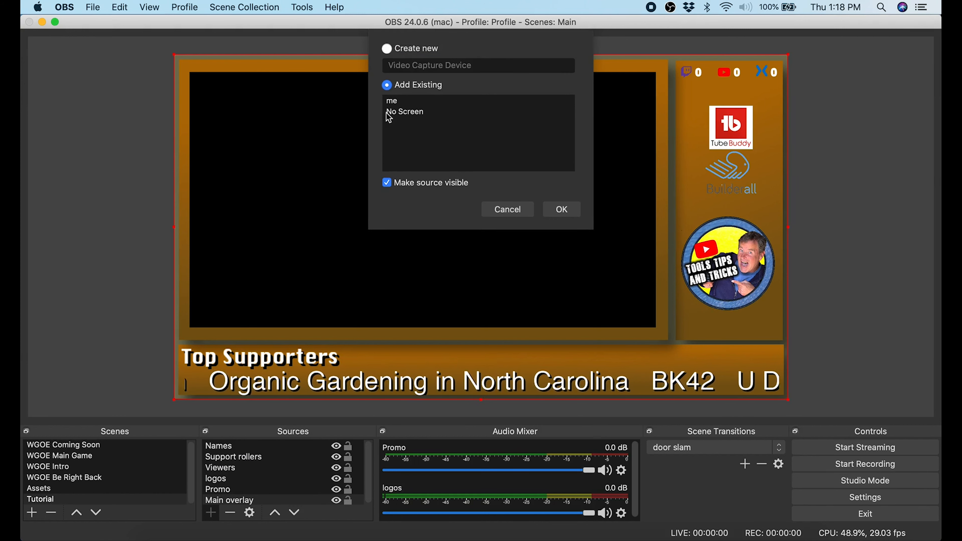
left_click(393, 112)
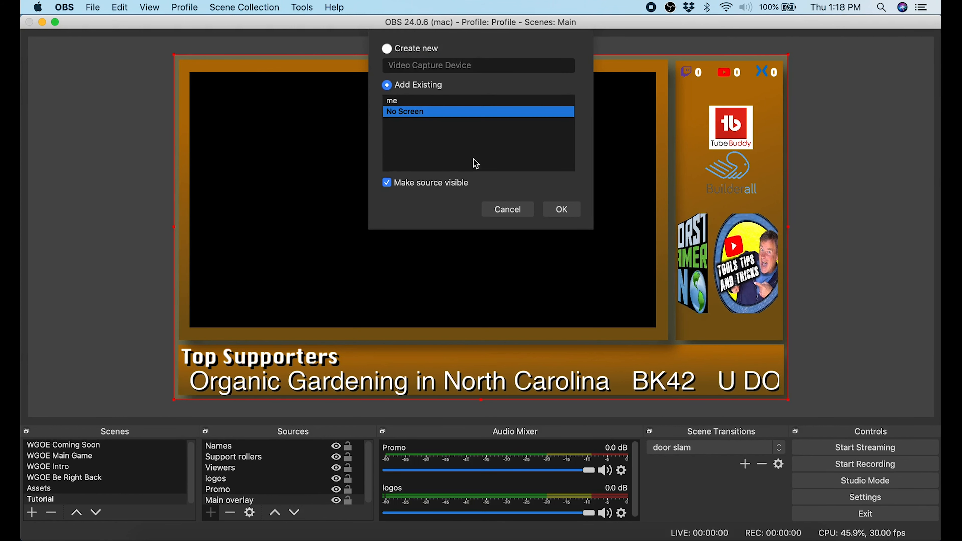
left_click(561, 211)
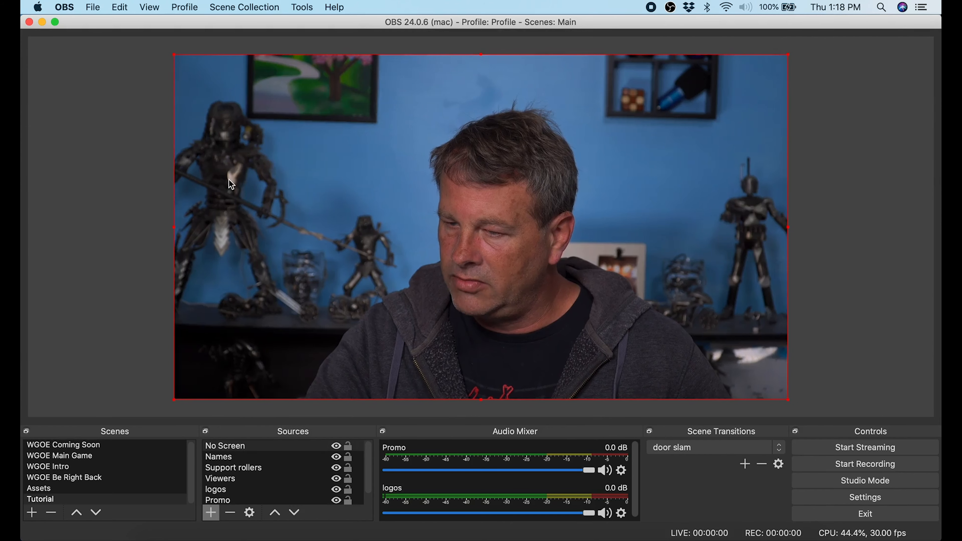
left_click_drag(263, 448, 265, 497)
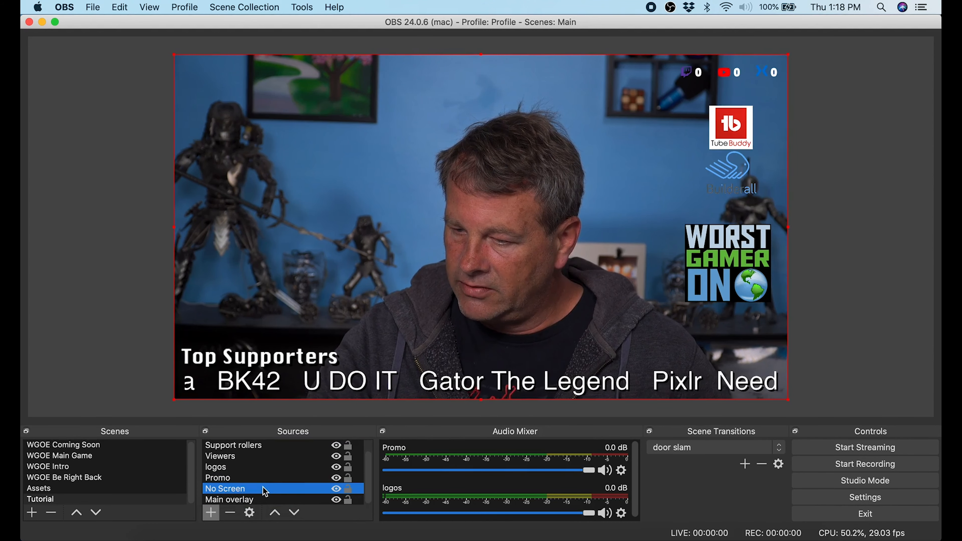
left_click_drag(266, 490, 267, 502)
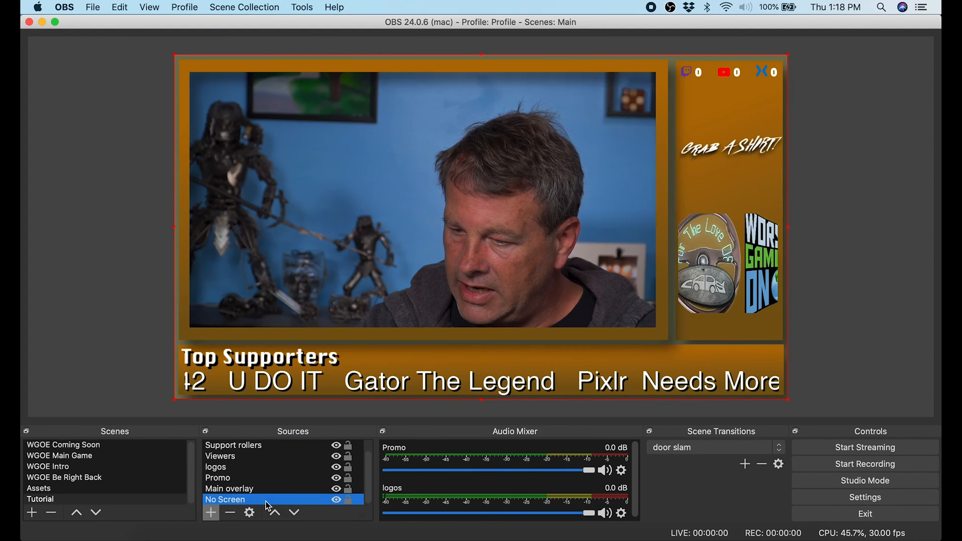
Step: Shrink the No Screen camera source and position it to fill the overlay's main video window
left_click(346, 234)
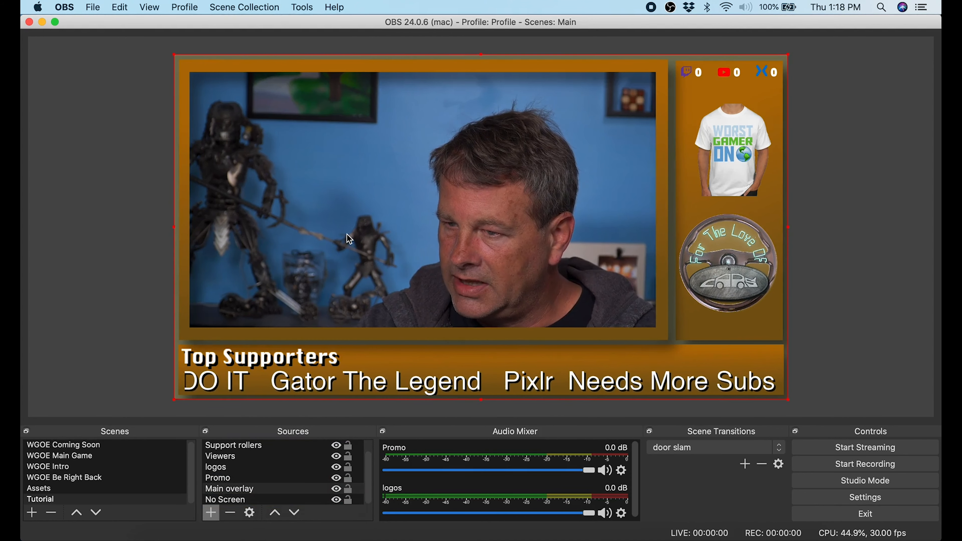
left_click_drag(177, 60, 172, 97)
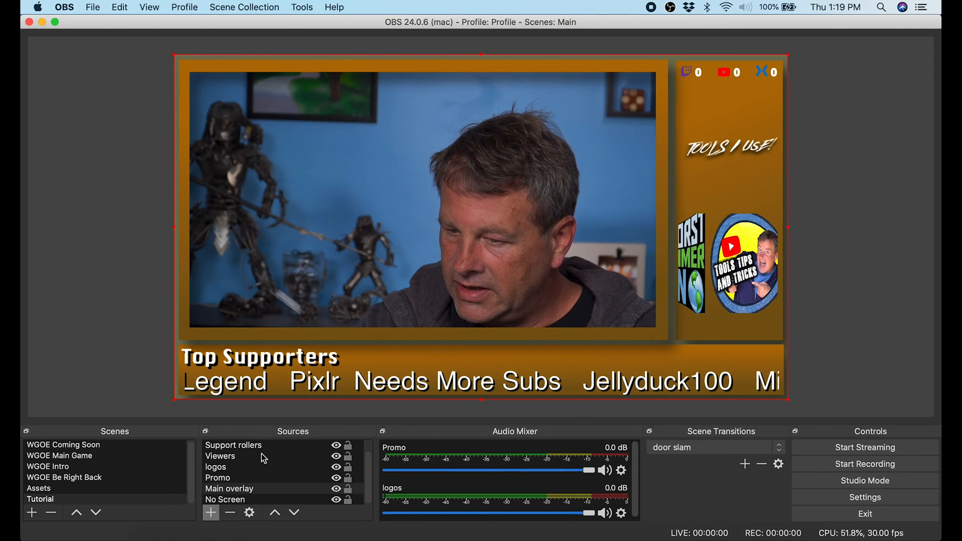
left_click(243, 501)
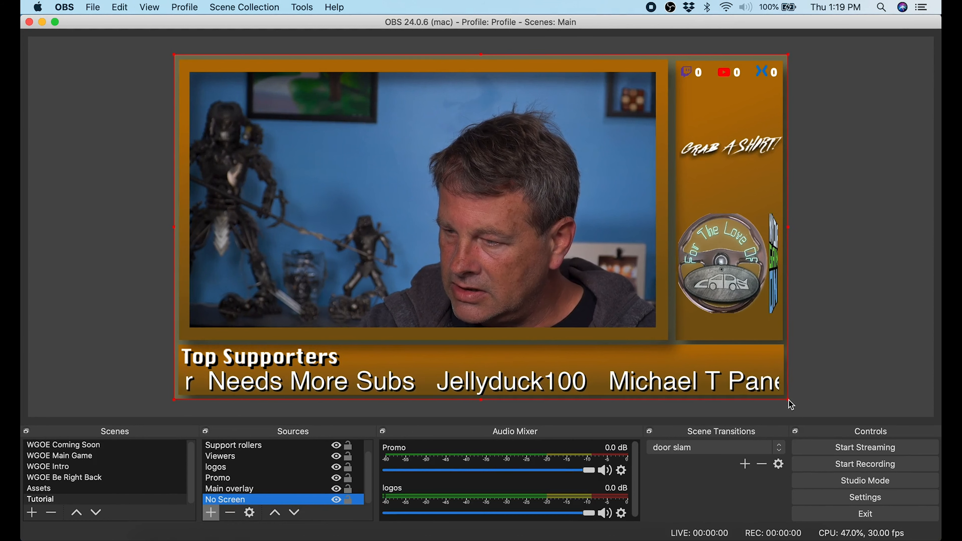
left_click_drag(790, 401, 632, 324)
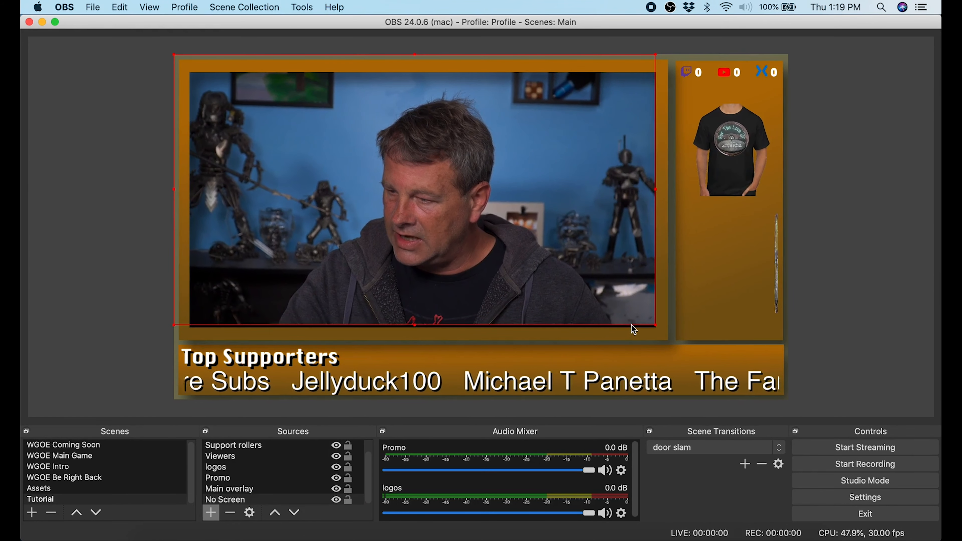
left_click_drag(567, 244, 581, 261)
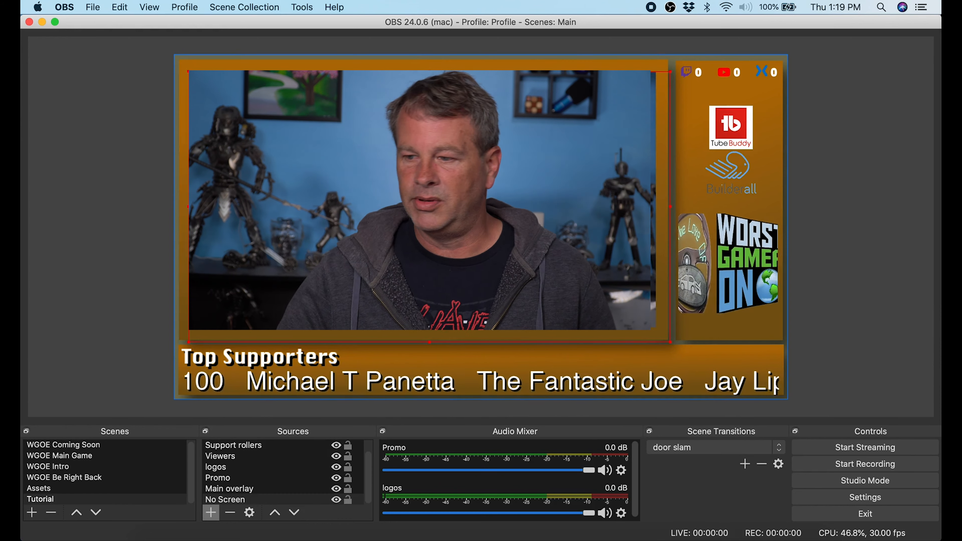
left_click_drag(670, 342, 658, 330)
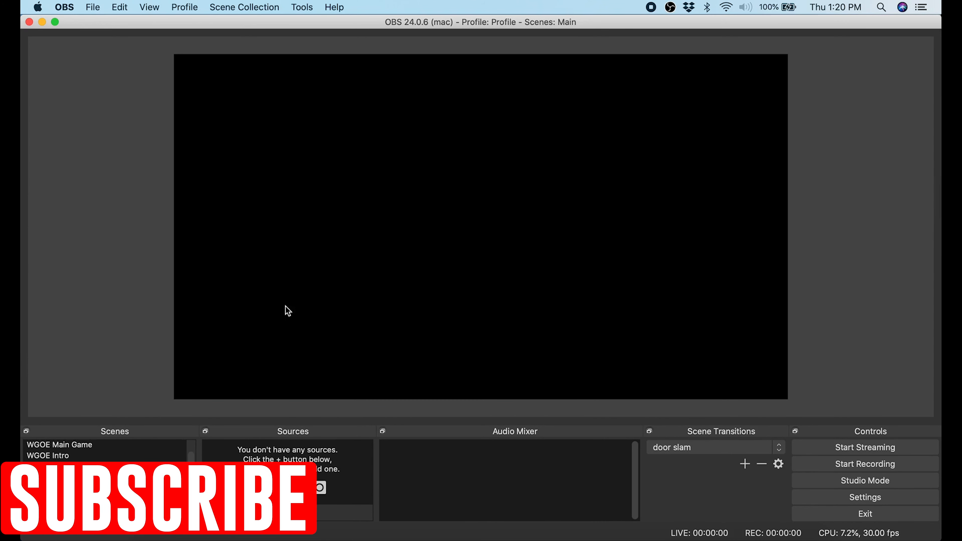
Step: Add a new image source named Main 2 to the Tutorial 2 scene, using main 2.png from the overlay folder
left_click(214, 508)
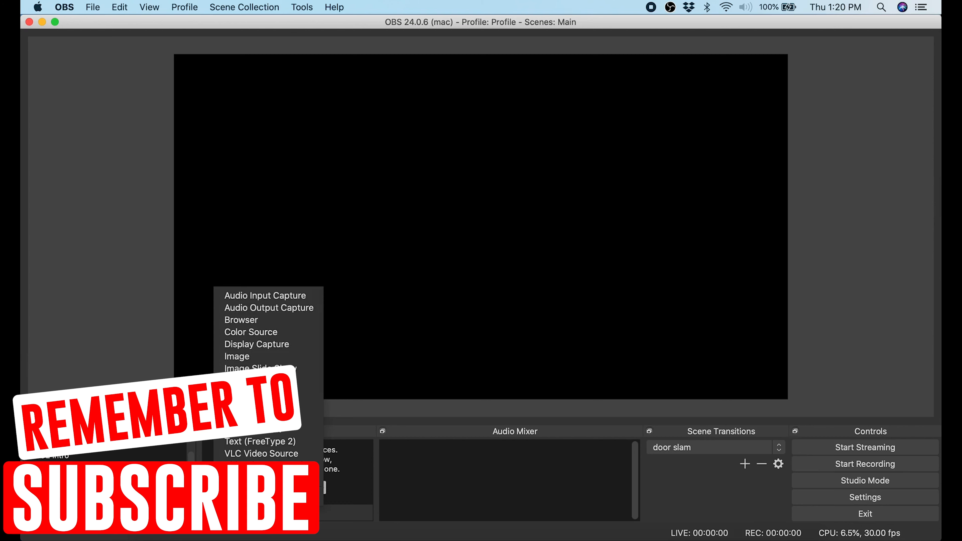
left_click(249, 358)
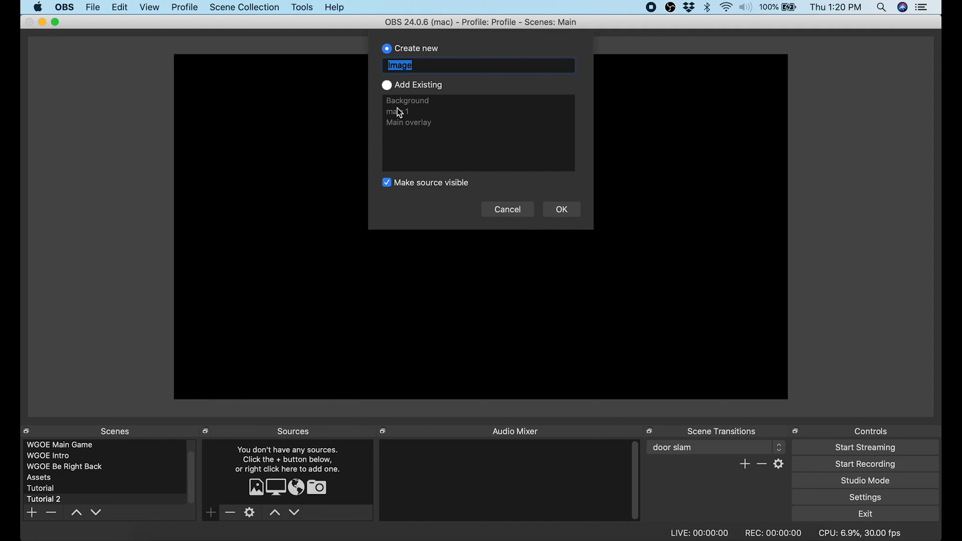
type("Main 2")
left_click(561, 209)
left_click(639, 337)
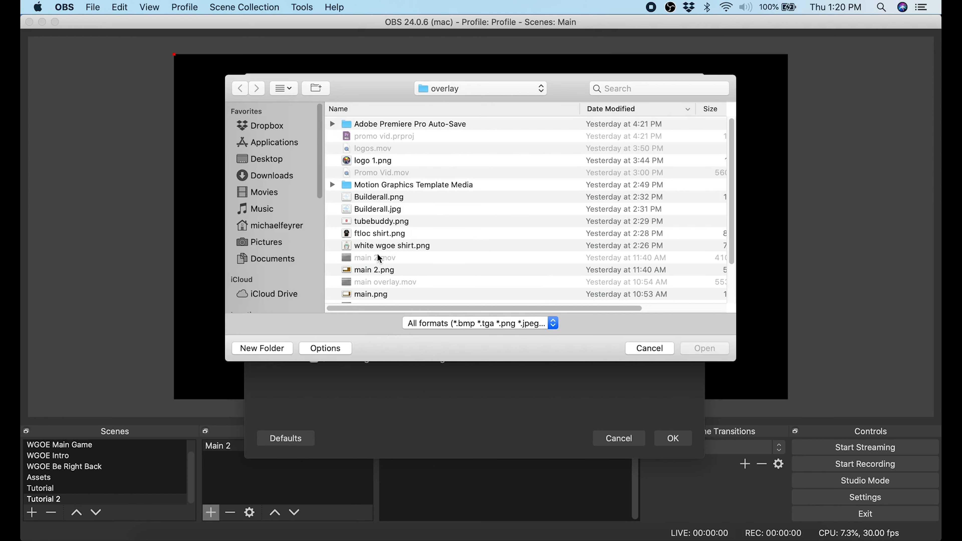
left_click(358, 275)
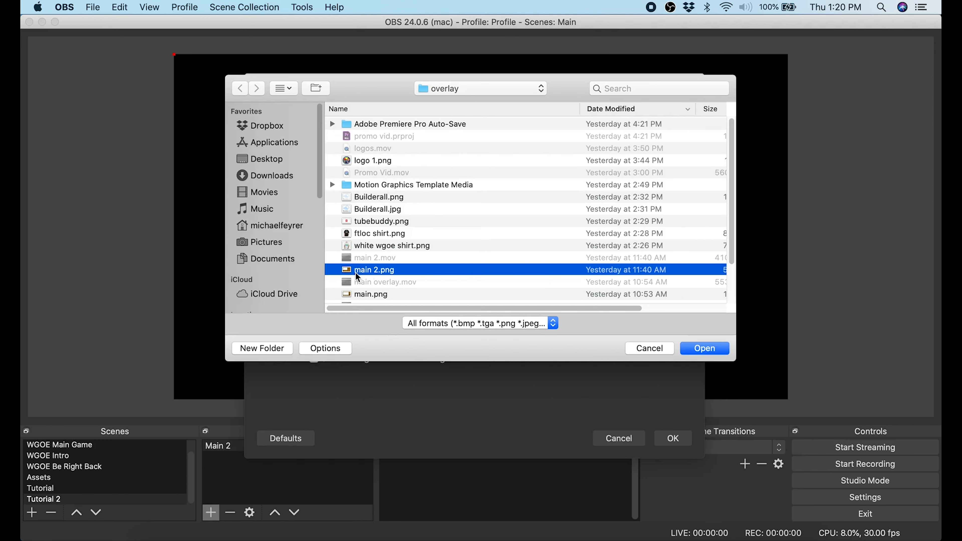
left_click(697, 356)
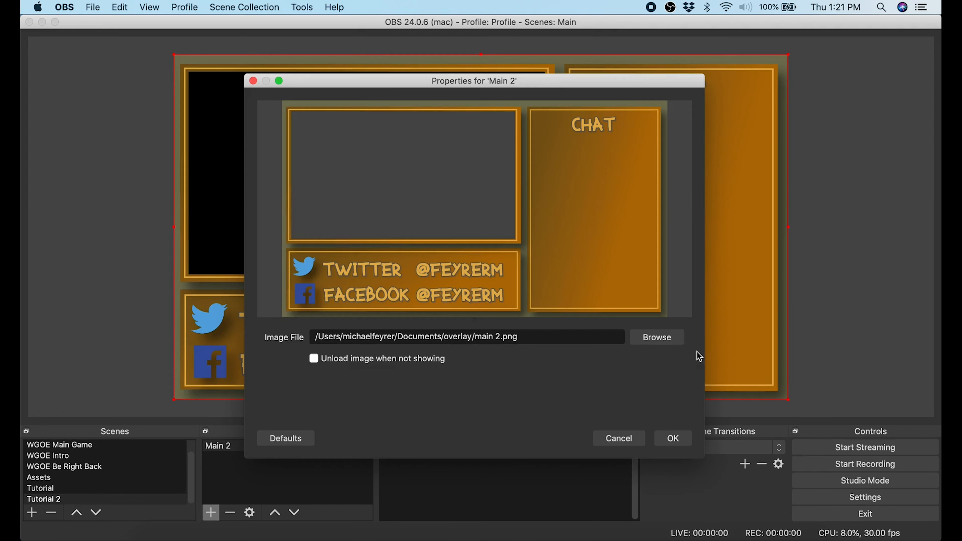
left_click(679, 439)
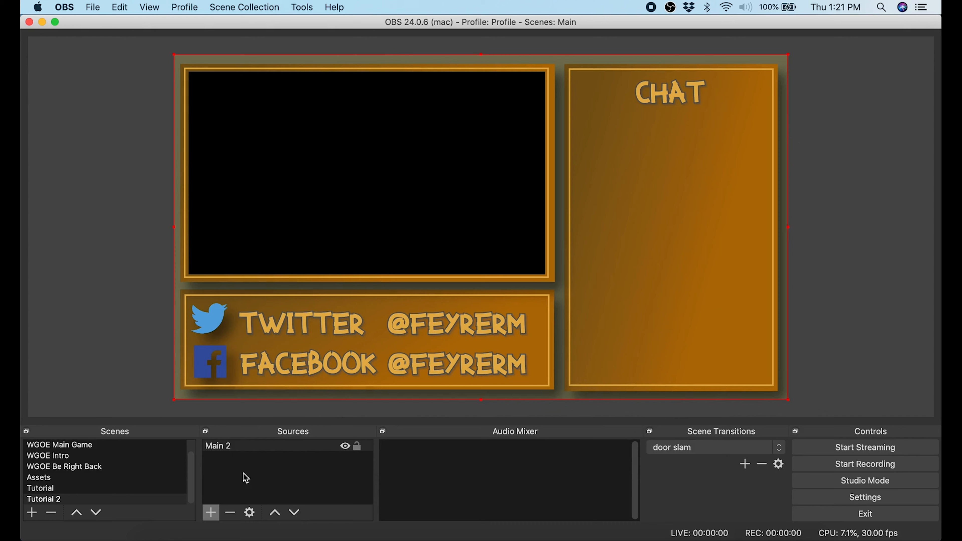
Step: Start adding a browser source to the Tutorial 2 scene, then switch to Chrome and copy the Streamlabs Chat Box widget URL
left_click(217, 514)
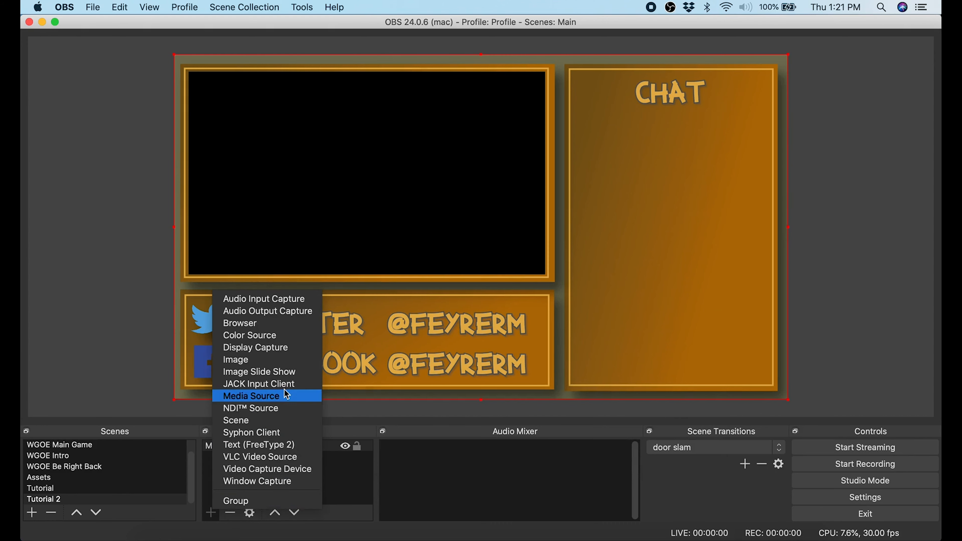
left_click(248, 325)
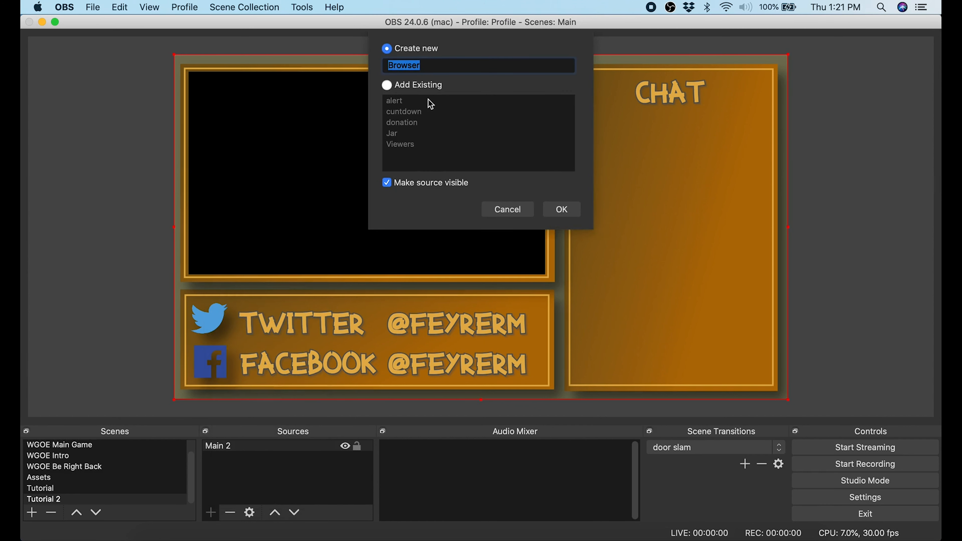
left_click(214, 530)
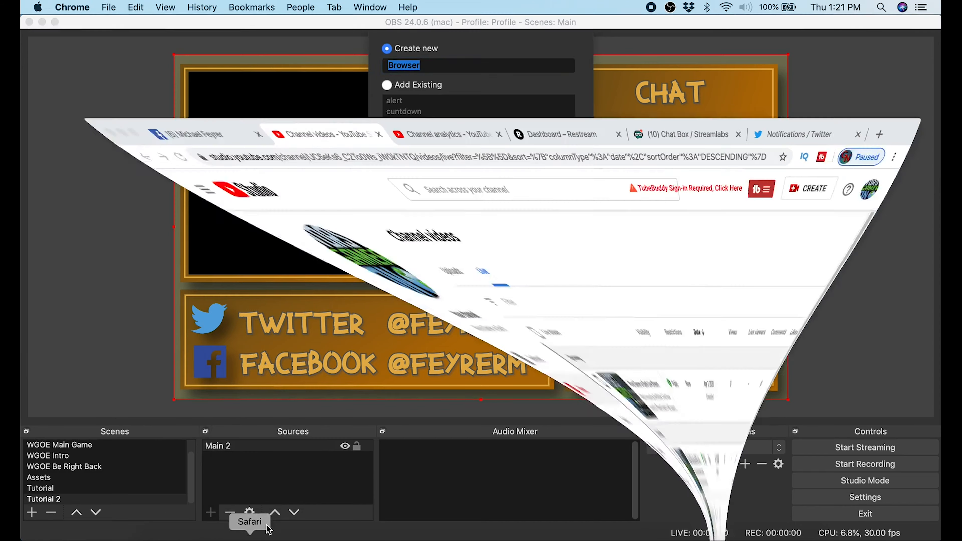
left_click(705, 34)
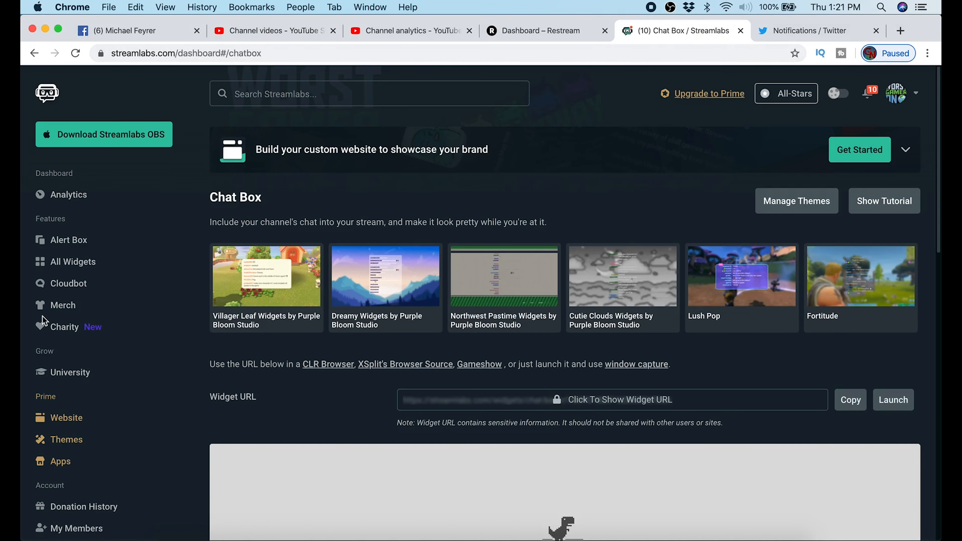
scroll(426, 298, "down", 15)
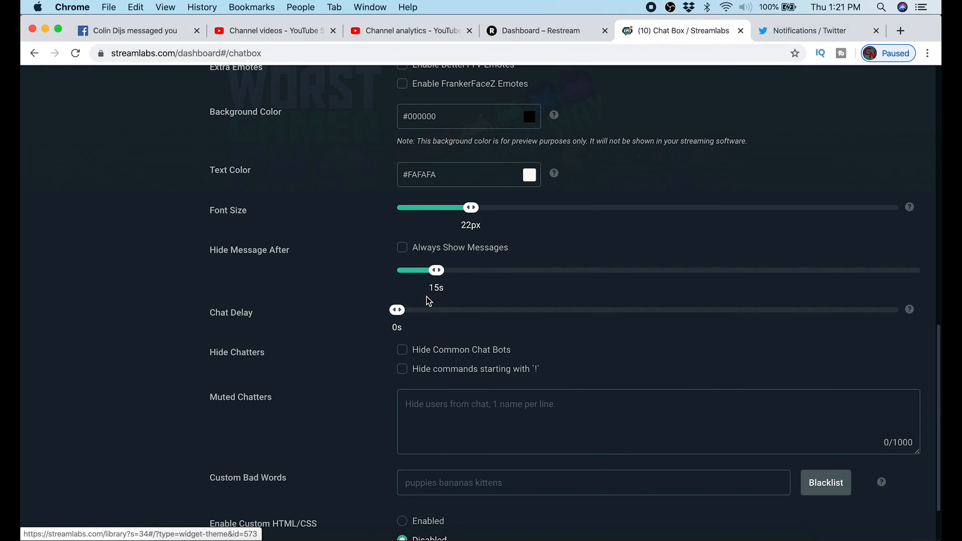
scroll(428, 300, "up", 5)
scroll(428, 300, "up", 8)
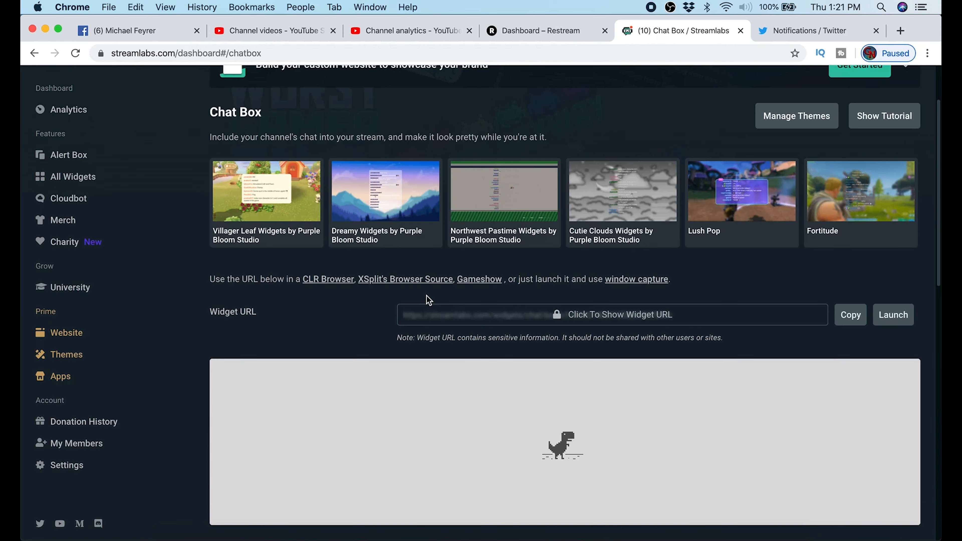
scroll(315, 326, "up", 2)
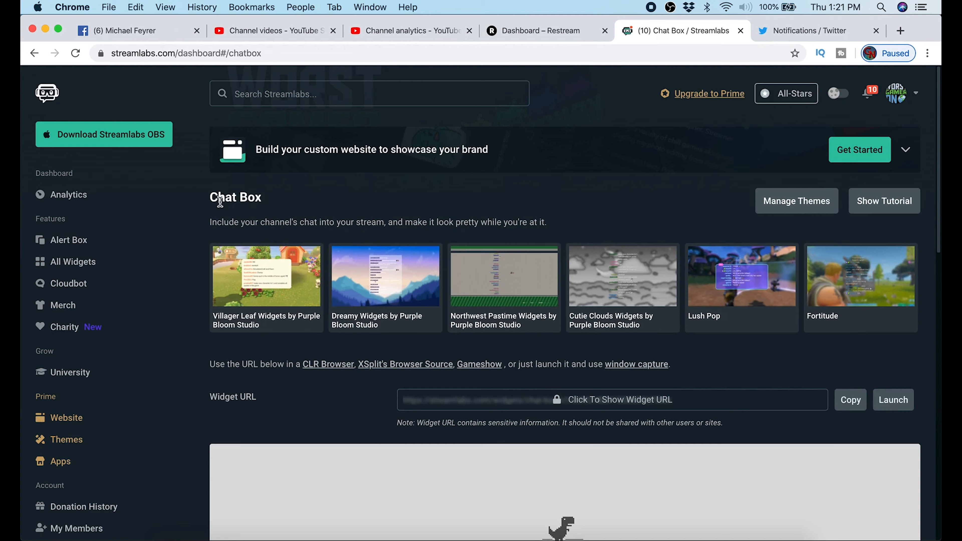
left_click(851, 403)
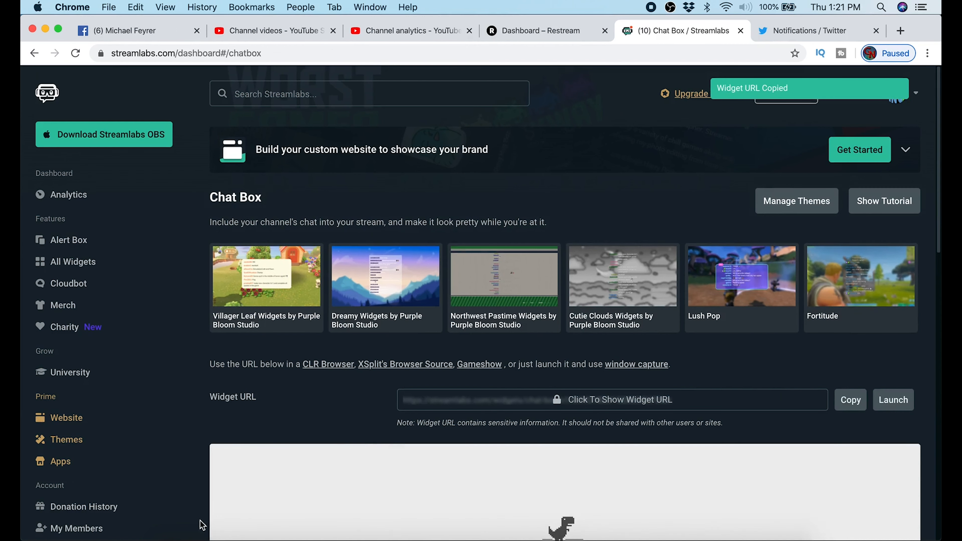
Step: Switch back to OBS, create the browser source as Chat and replace its default URL with the copied private chat widget URL
left_click(604, 538)
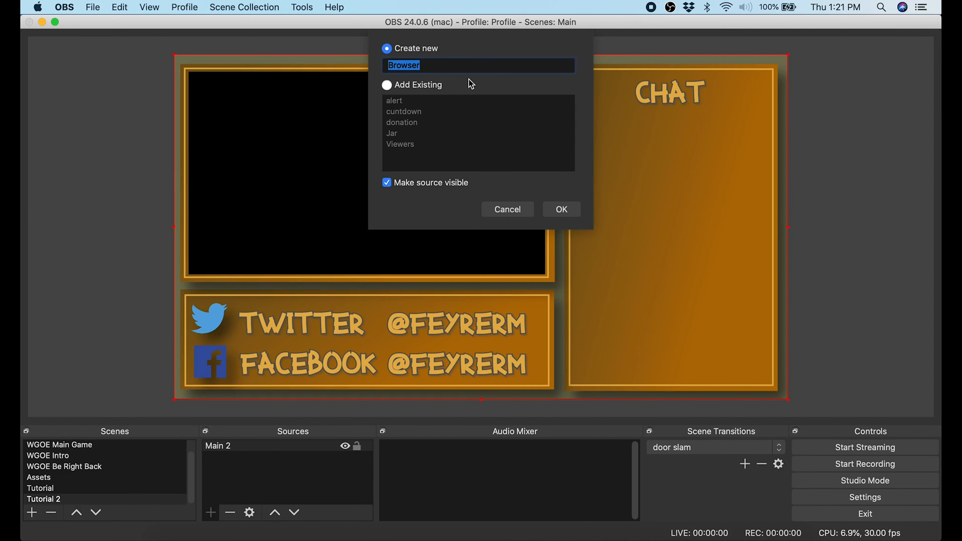
type("Chat")
left_click(561, 214)
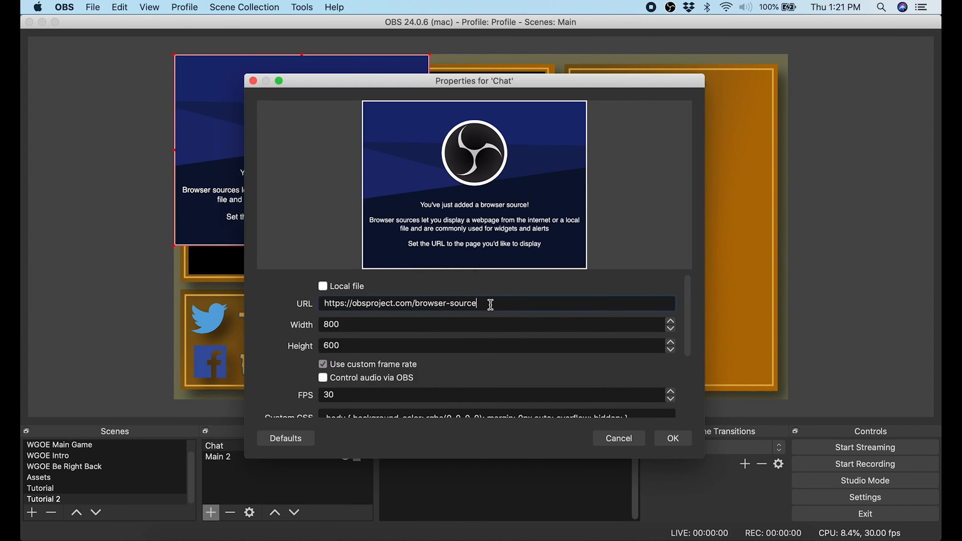
left_click_drag(490, 303, 213, 307)
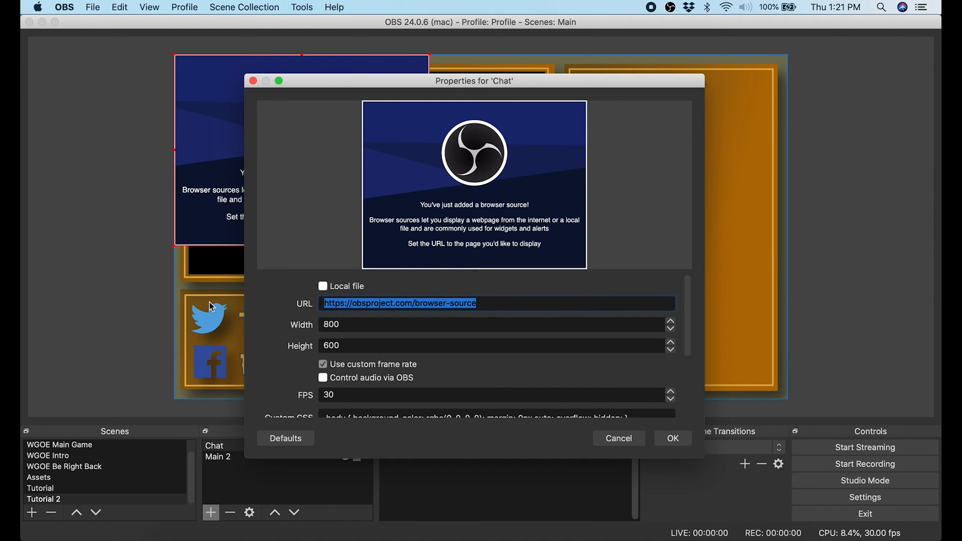
key("super+v")
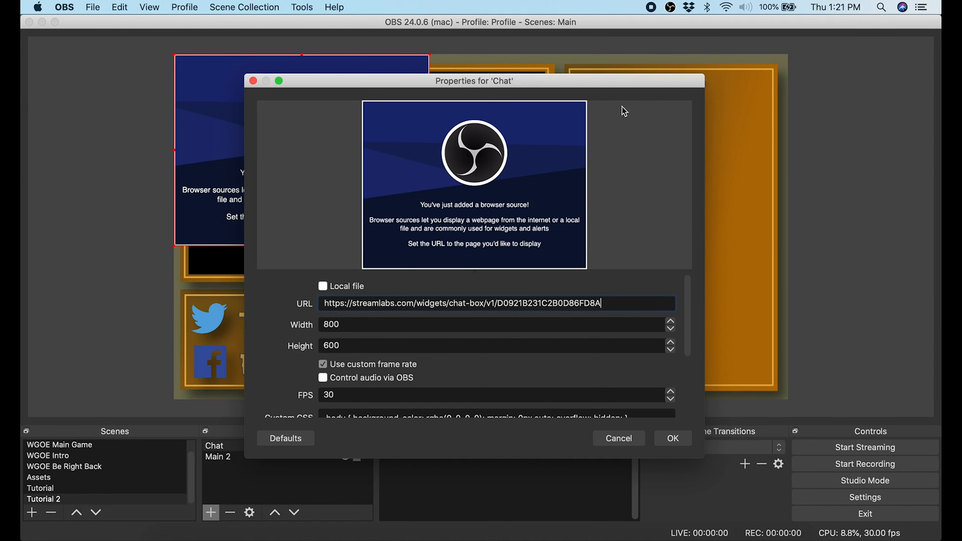
left_click_drag(600, 79, 595, 54)
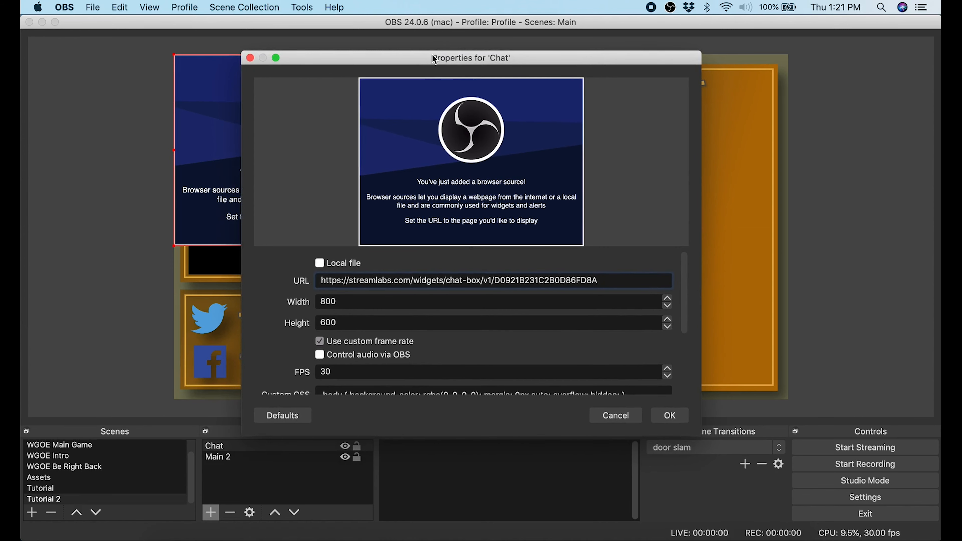
left_click_drag(433, 58, 311, 120)
key("Return")
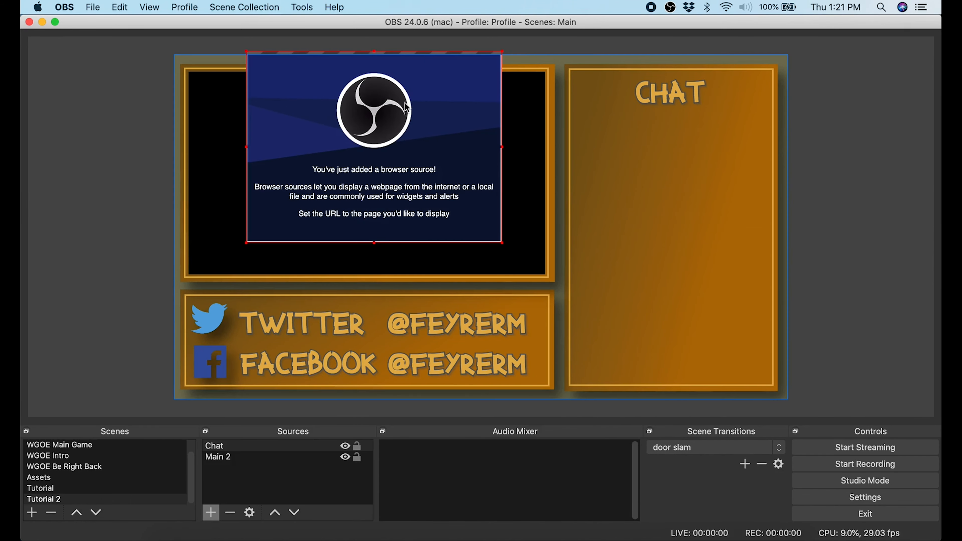
Step: Save the Chat source's pending URL change, set its width to 600 and centre it in the chat panel beneath the heading
left_click_drag(404, 110, 728, 167)
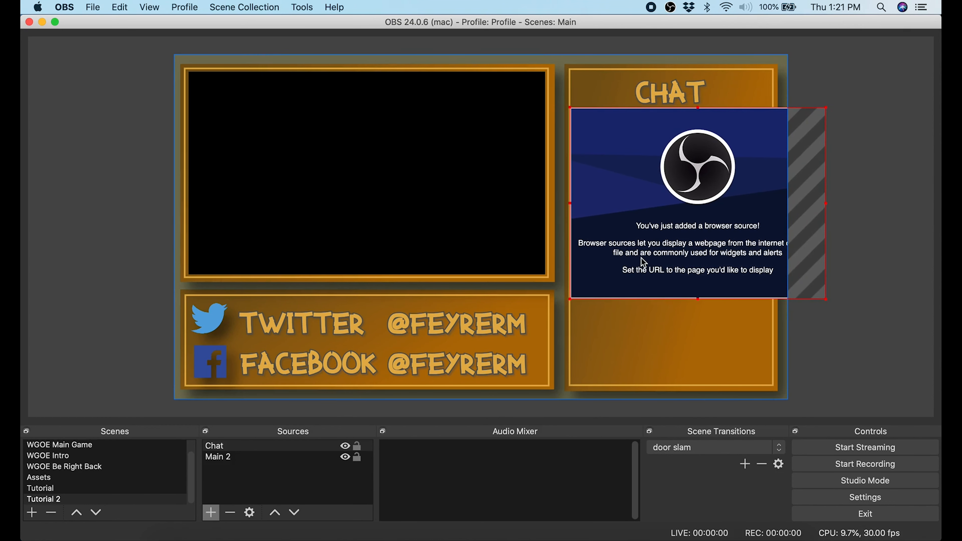
right_click(269, 446)
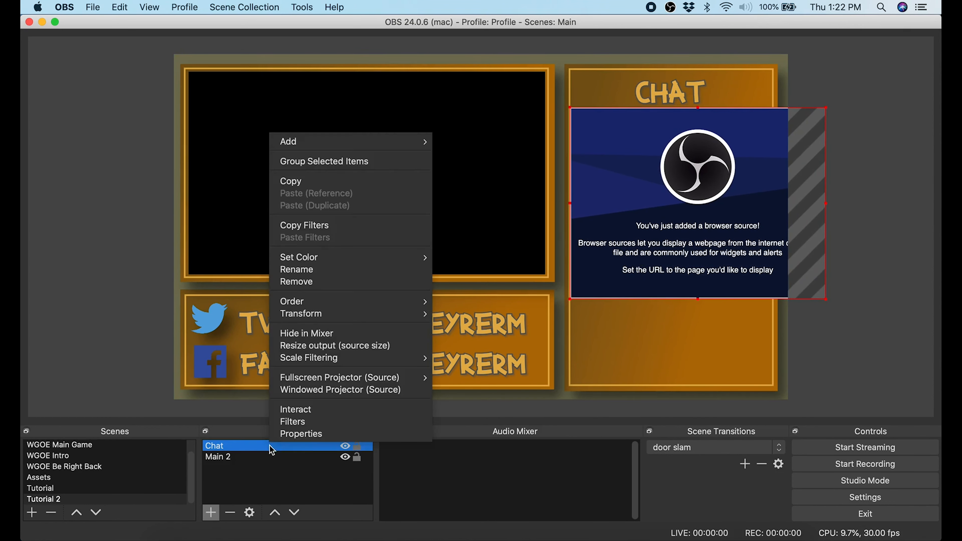
left_click(309, 436)
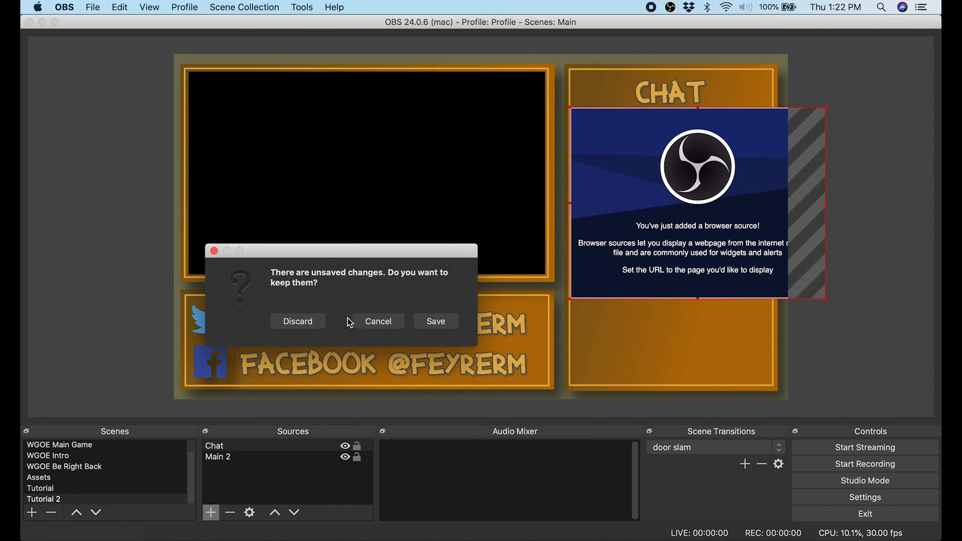
left_click(439, 321)
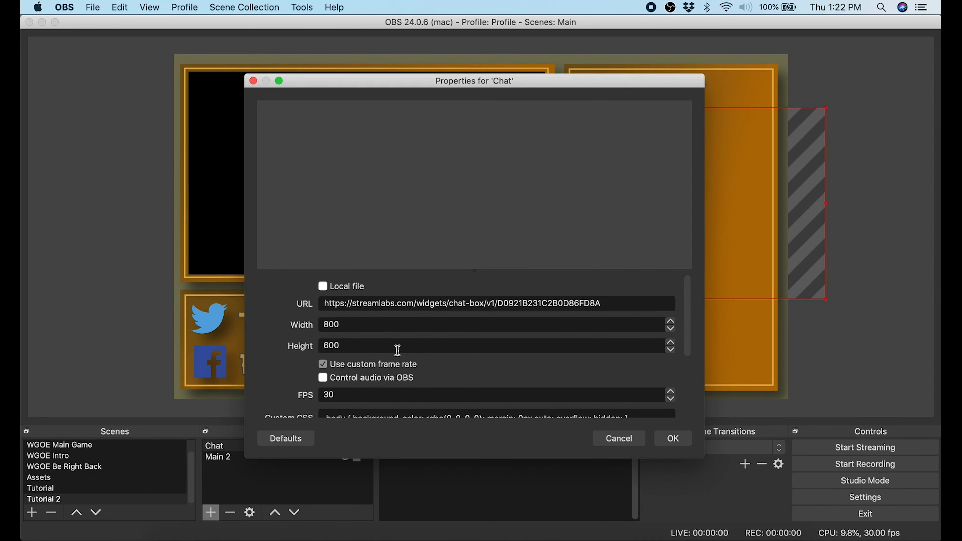
left_click_drag(465, 84, 306, 52)
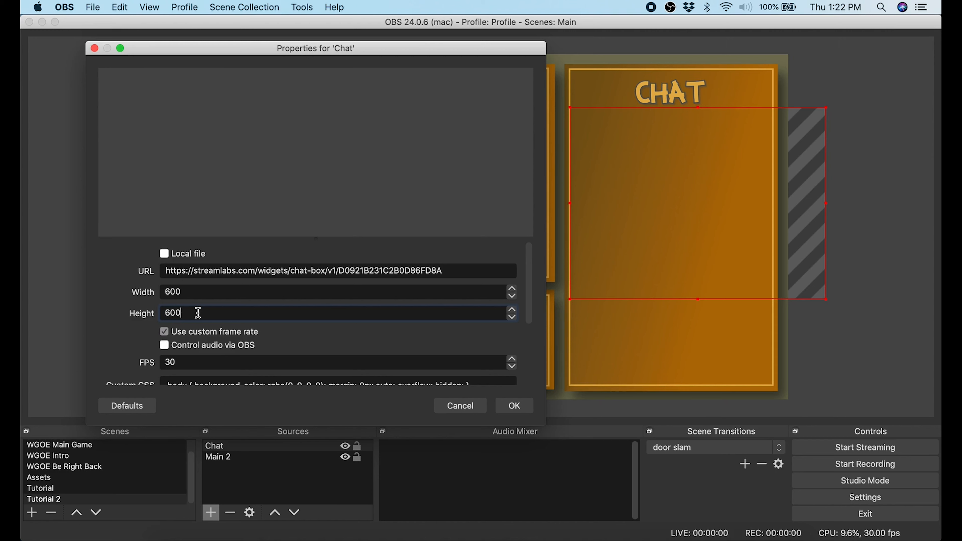
scroll(382, 338, "down", 2)
left_click(514, 405)
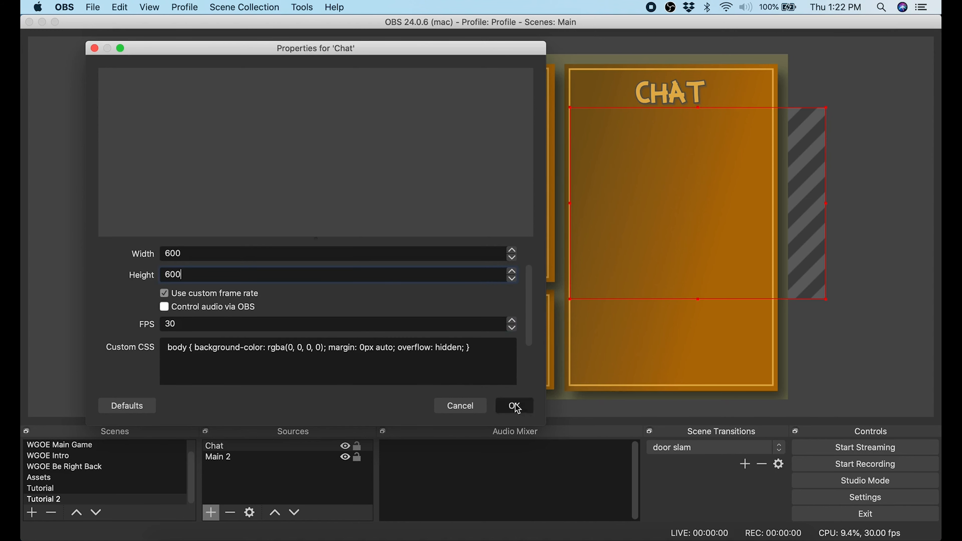
left_click_drag(662, 274, 672, 283)
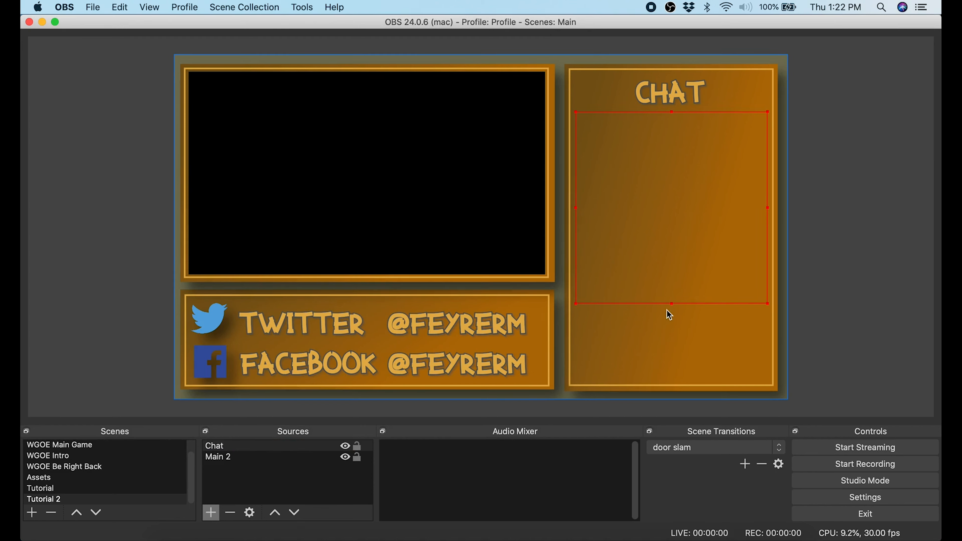
Step: Set the Chat source's height to 900
right_click(244, 448)
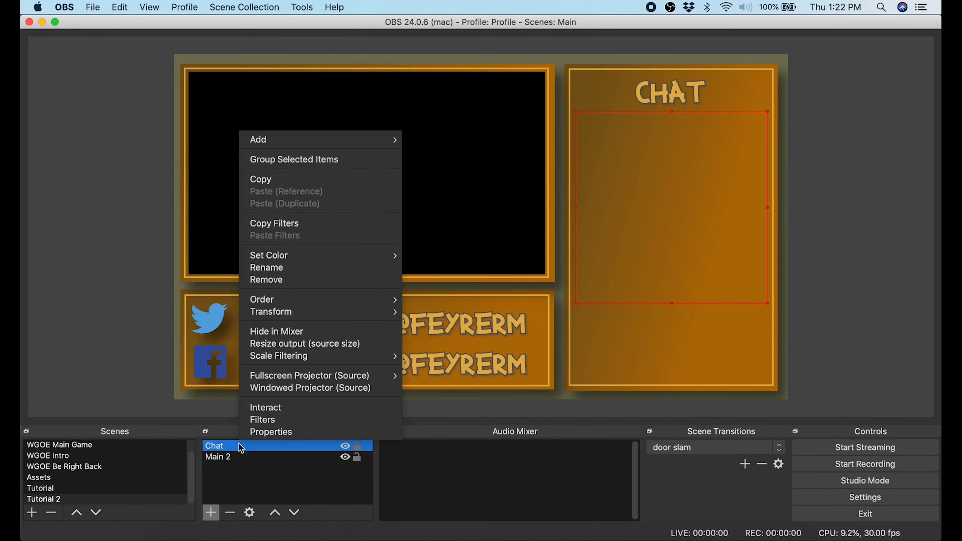
left_click(262, 432)
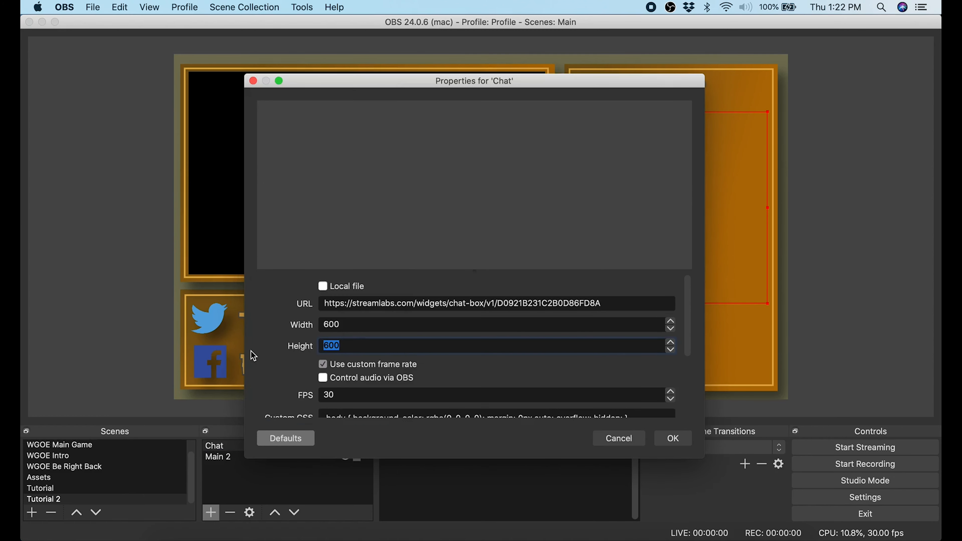
type("900")
left_click(672, 439)
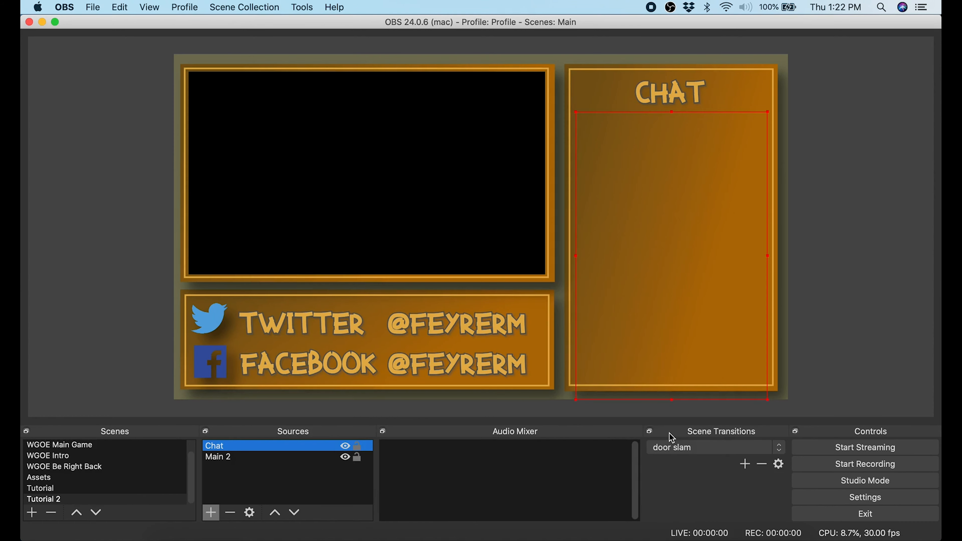
Step: Nudge the Chat source up and stretch both sides so it spans nearly the full width of the chat panel
left_click_drag(695, 309, 697, 305)
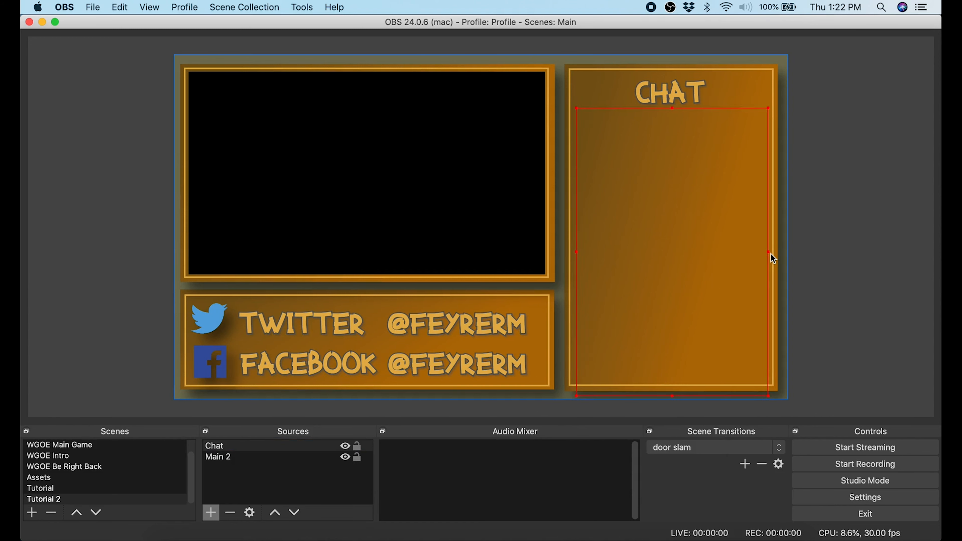
left_click_drag(770, 254, 772, 253)
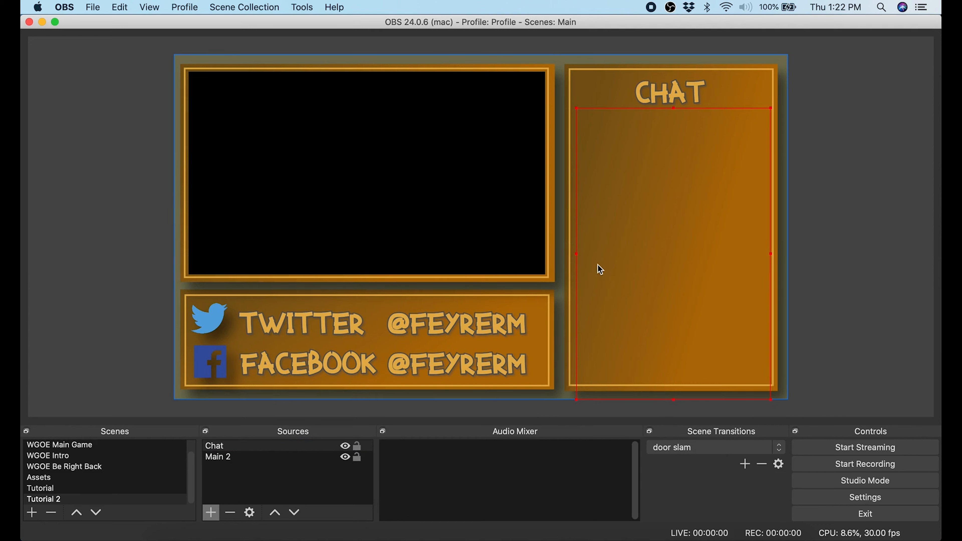
left_click_drag(576, 253, 573, 255)
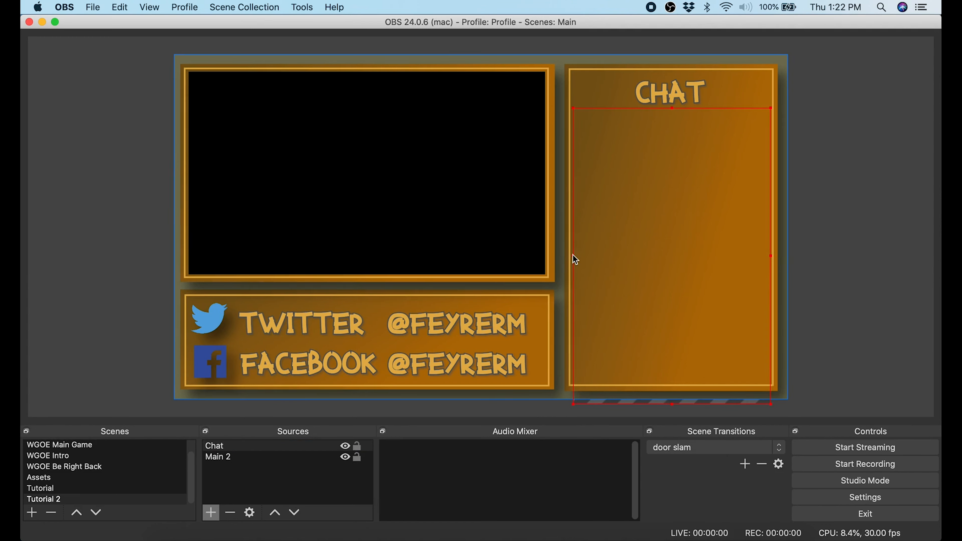
Step: Set the Chat source's height to 800 and move it down slightly to fit inside the panel below the CHAT heading
right_click(236, 446)
left_click(279, 440)
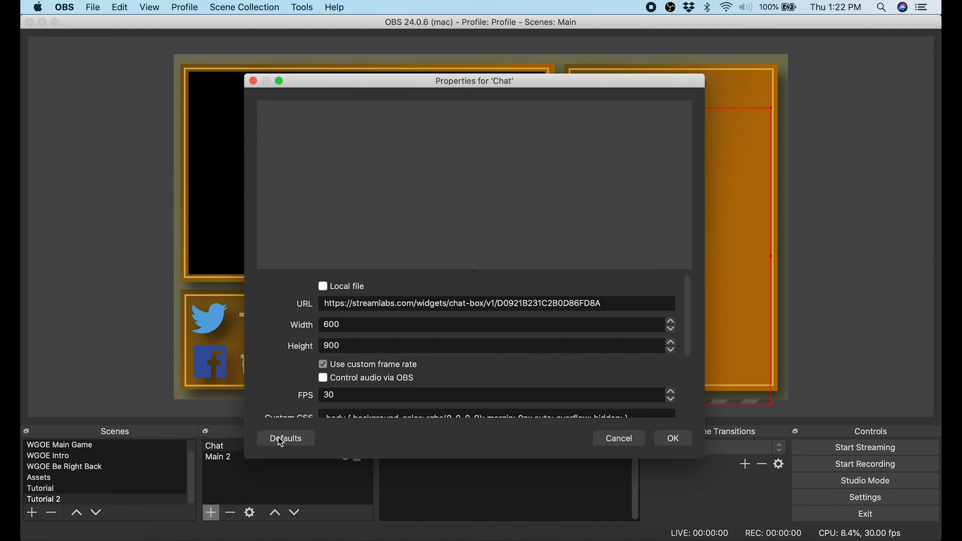
type("800")
left_click(673, 439)
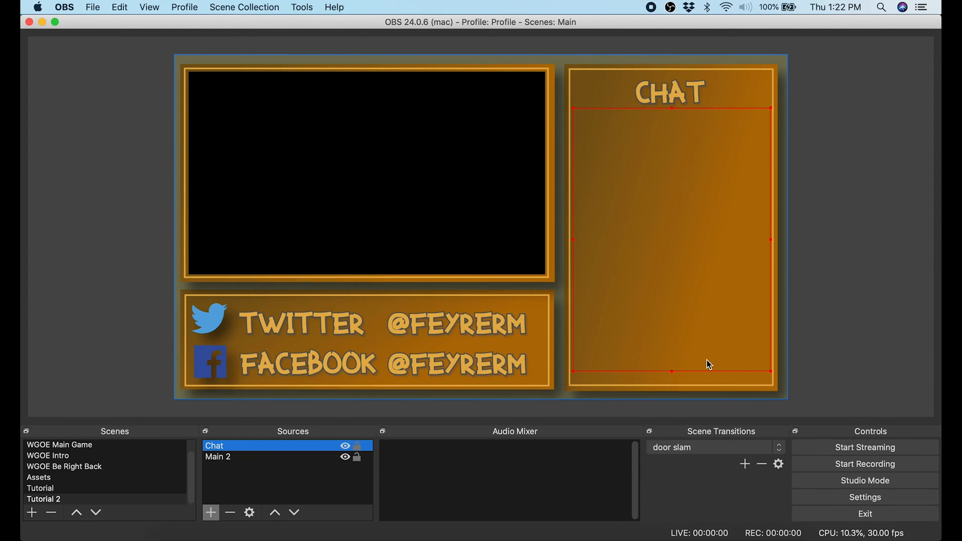
left_click_drag(694, 288, 693, 293)
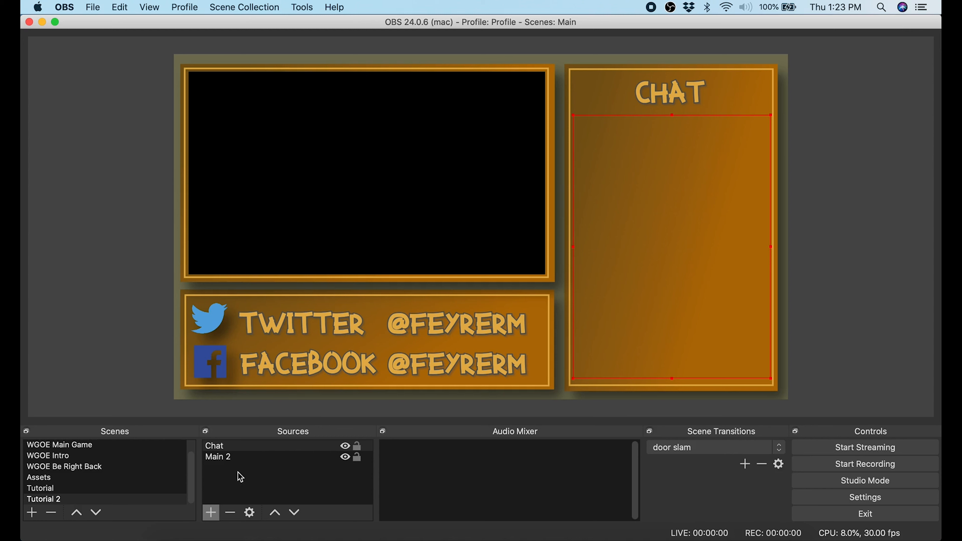
Step: Add the existing No Screen video capture source to the Tutorial 2 scene
left_click(212, 513)
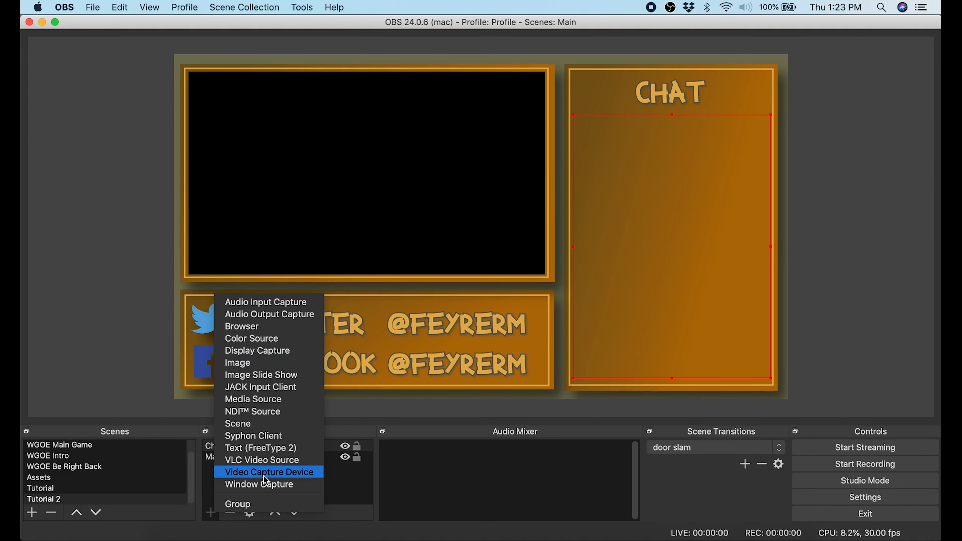
left_click(266, 480)
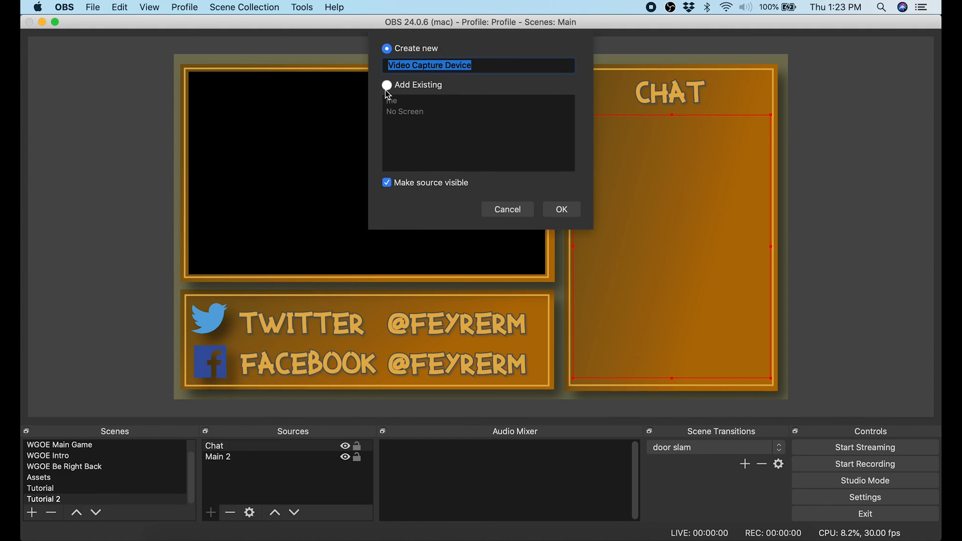
left_click(386, 89)
left_click(391, 113)
left_click(561, 209)
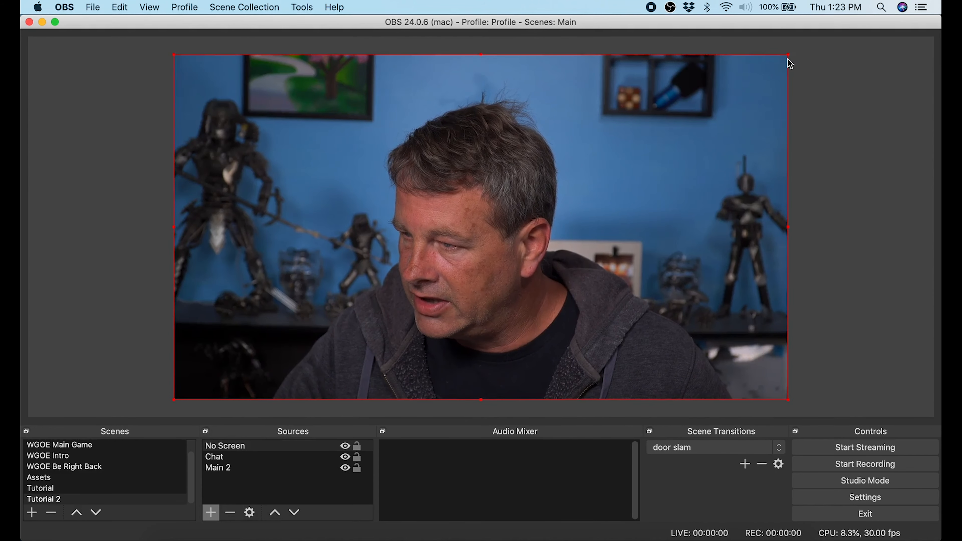
Step: Shrink the No Screen camera source to sit inside the overlay's video window and order it beneath Main 2
left_click_drag(788, 63, 477, 128)
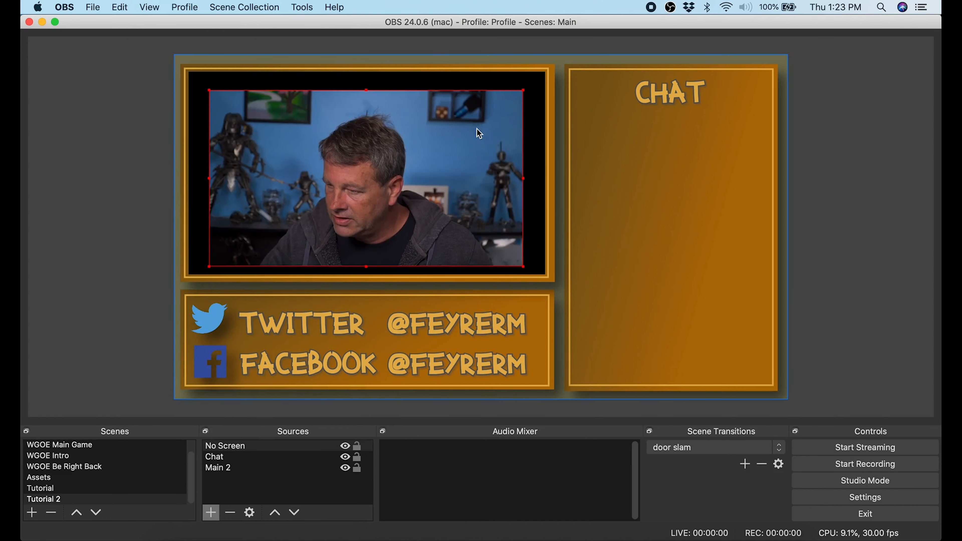
left_click_drag(236, 446, 236, 478)
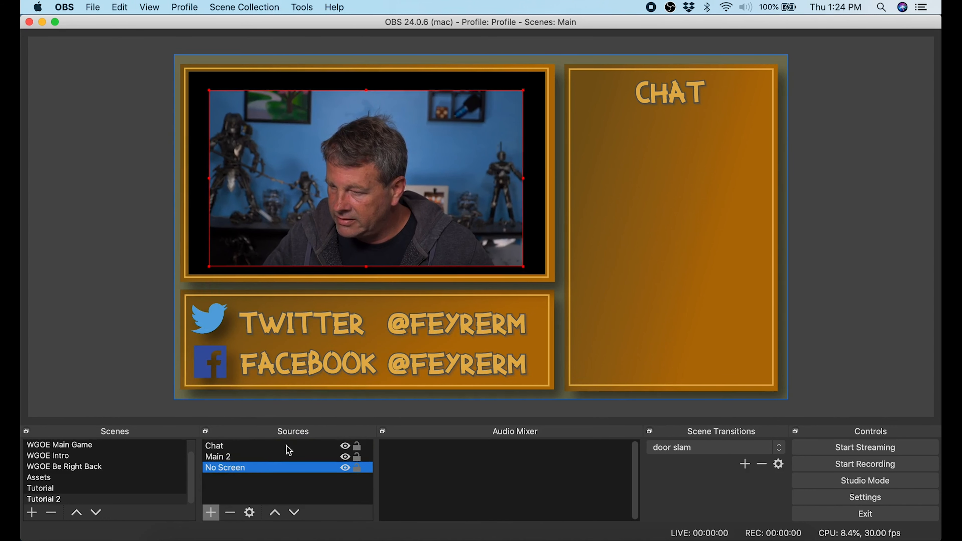
Step: Move and enlarge the No Screen camera source so it fills the overlay's video window completely
left_click_drag(469, 247, 447, 227)
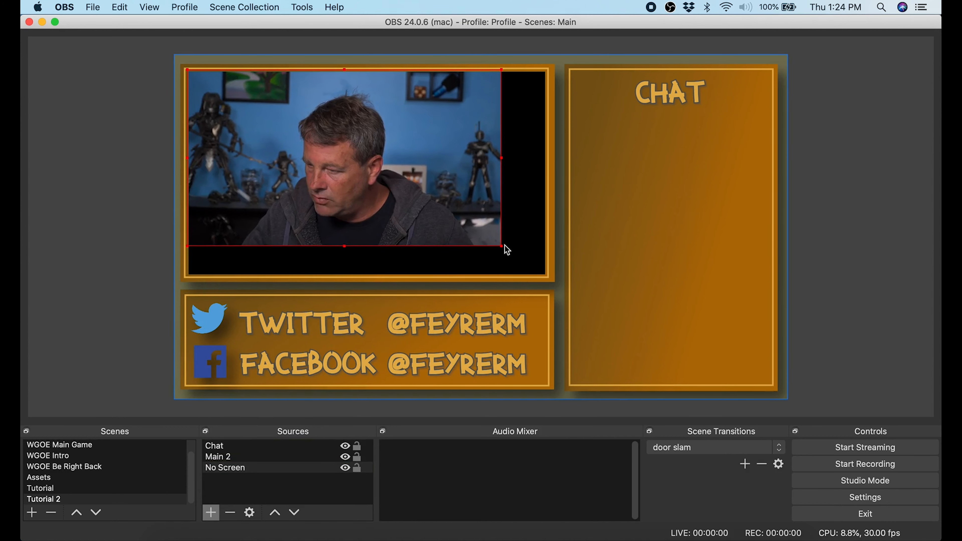
left_click_drag(501, 247, 537, 277)
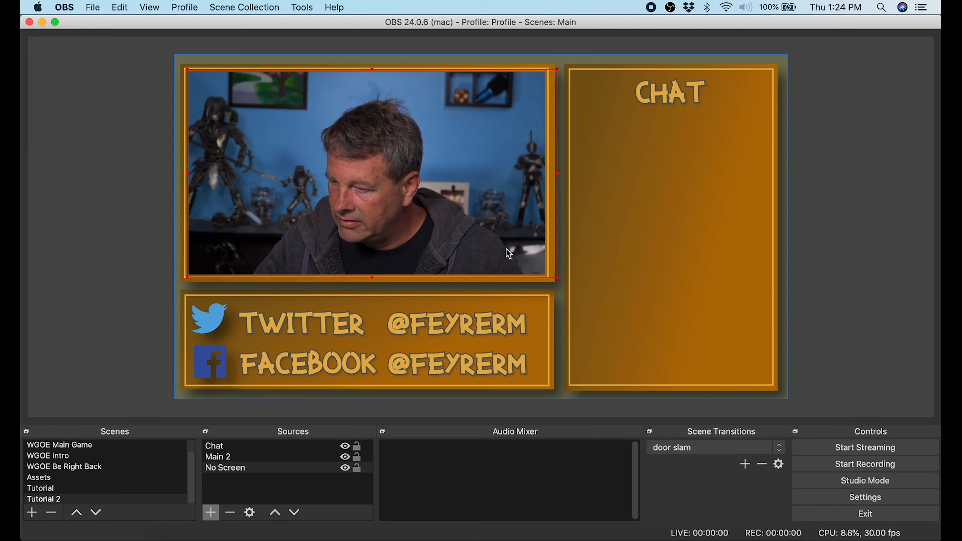
left_click_drag(504, 248, 500, 251)
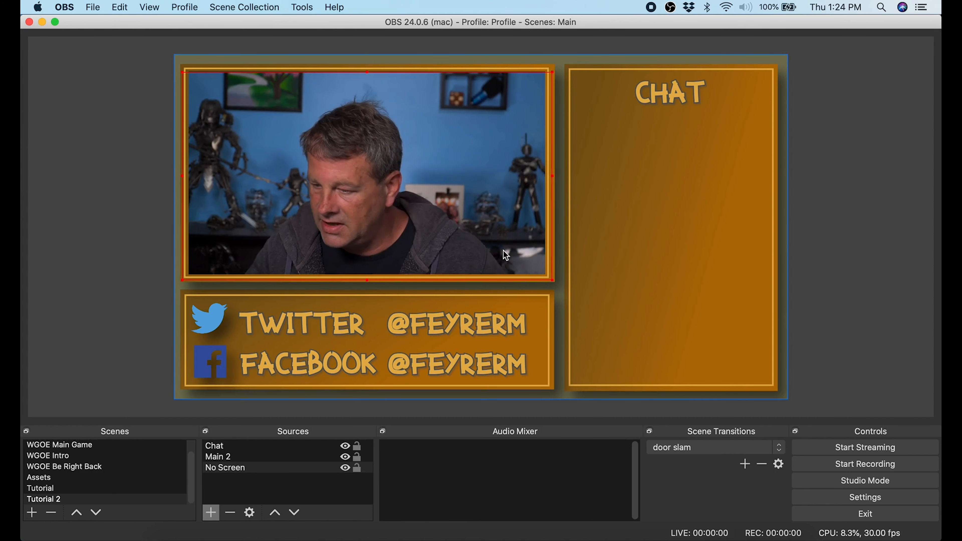
Step: Add the existing me audio input capture to the Tutorial 2 scene and lower its volume slightly
left_click(210, 512)
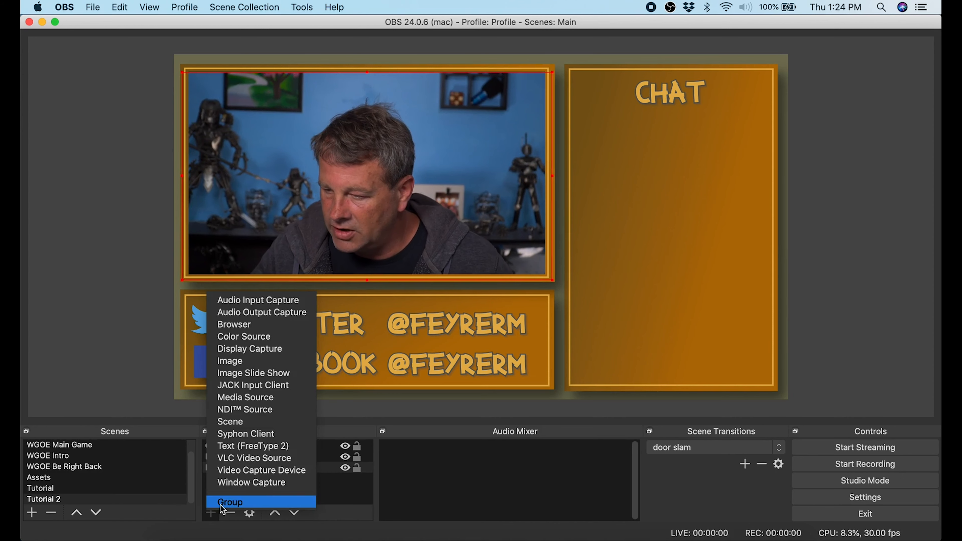
left_click(261, 300)
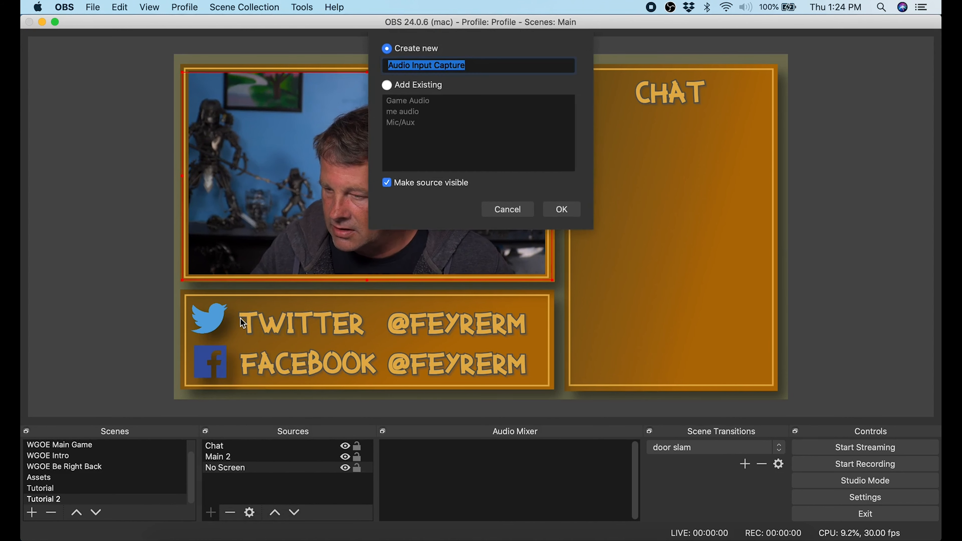
left_click(386, 85)
left_click(402, 111)
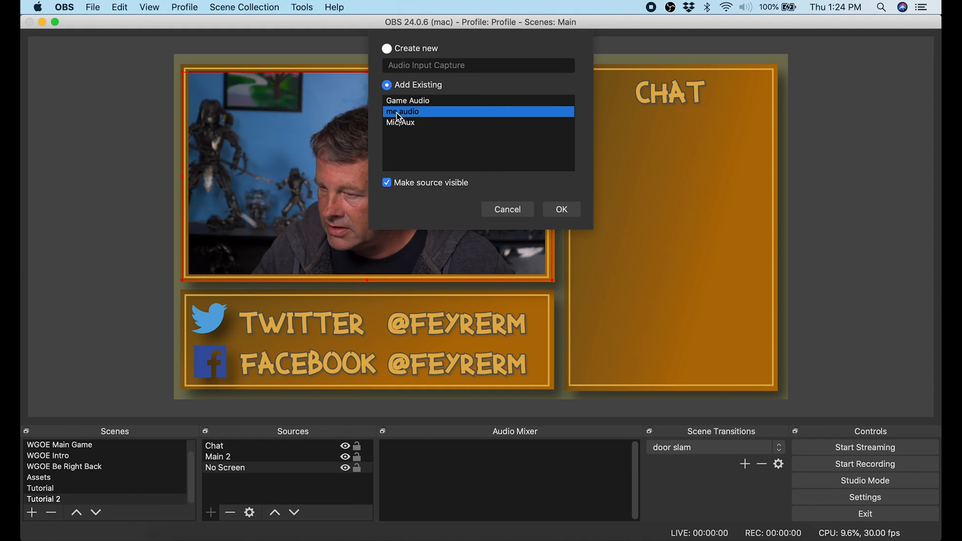
left_click(560, 210)
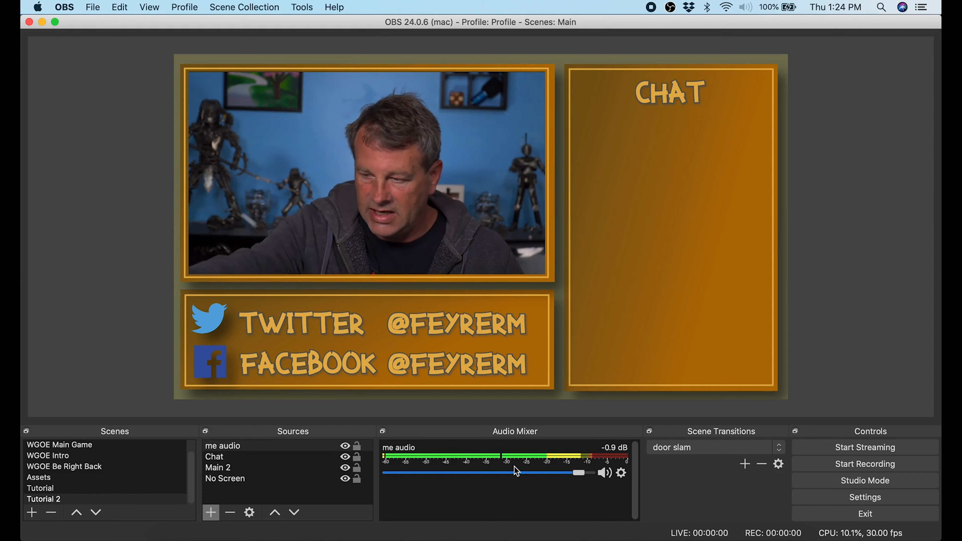
mouse_move(575, 473)
left_mouse_down()
mouse_move(602, 474)
mouse_move(575, 482)
left_mouse_up()
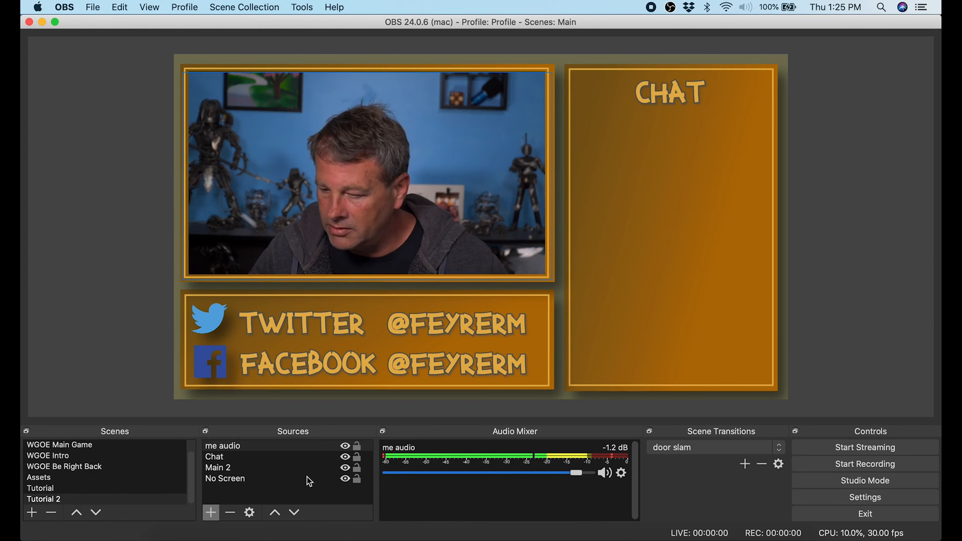
Step: Create a new scene named Tutorial 3
left_click(32, 513)
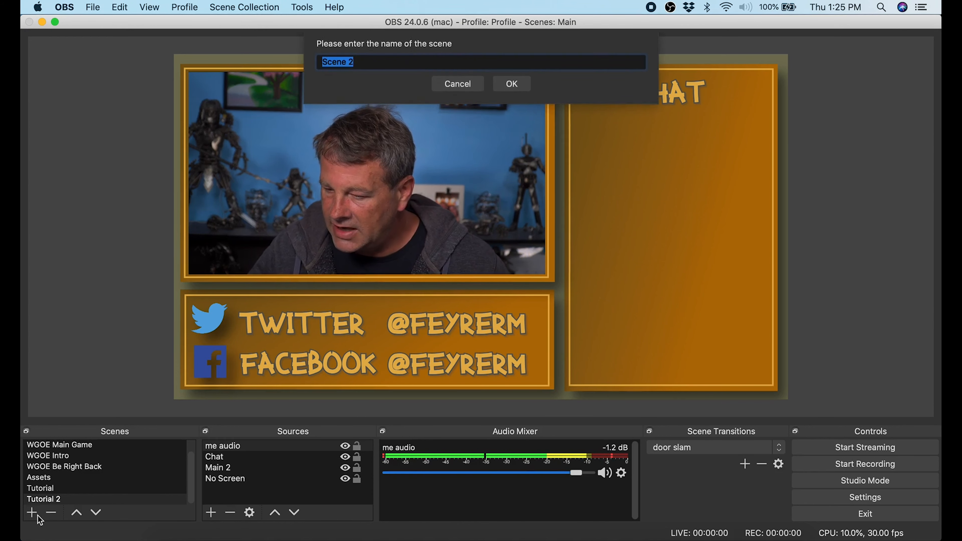
type("T")
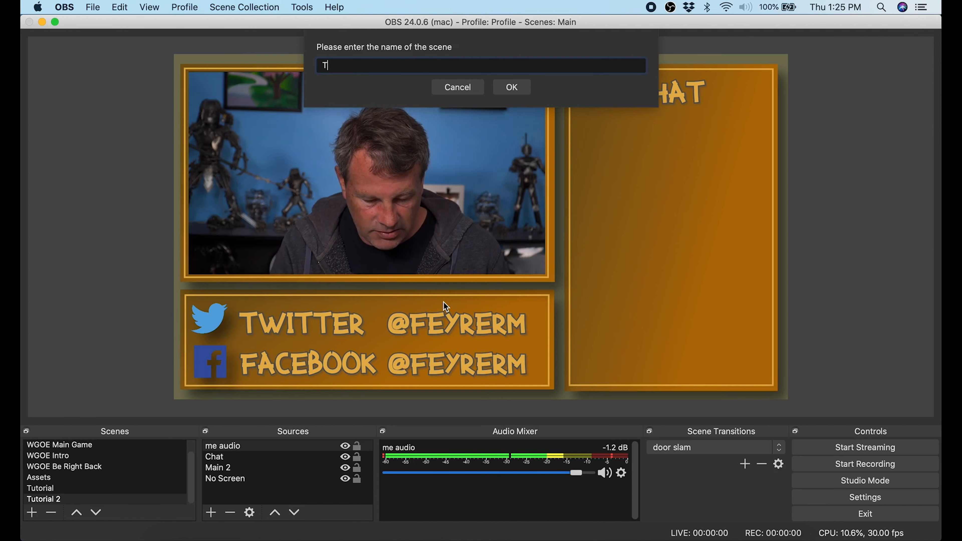
type("utorial 3")
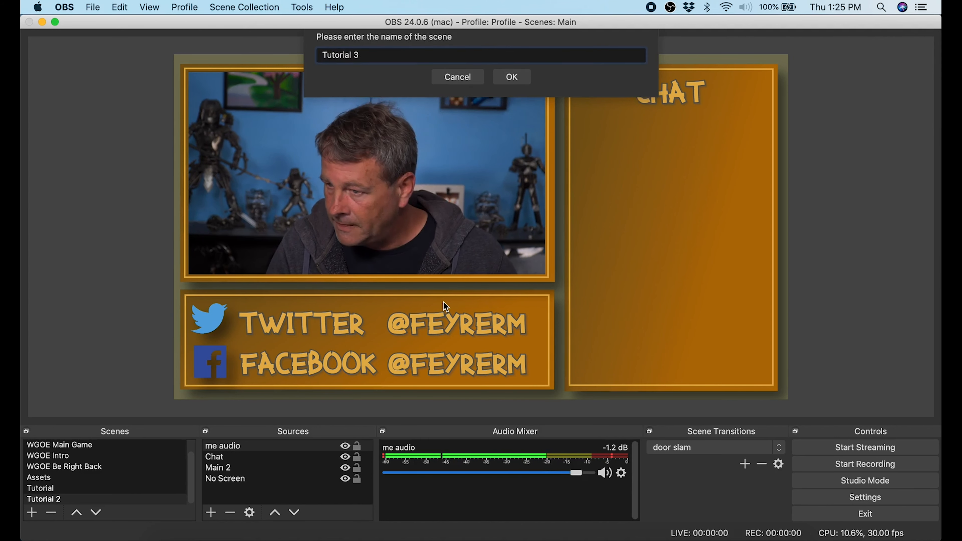
key("Return")
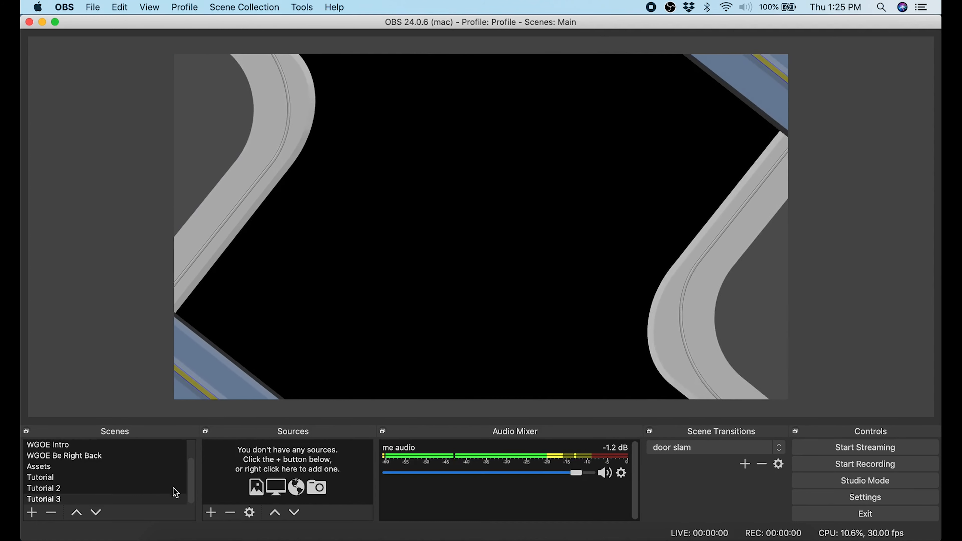
Step: Add a new image source named Wait to the Tutorial 3 scene
left_click(211, 513)
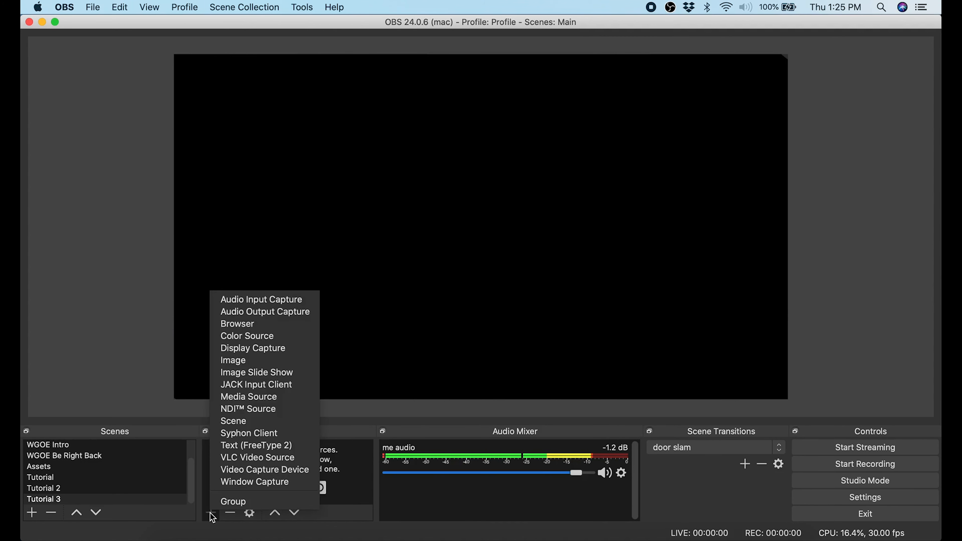
left_click(246, 362)
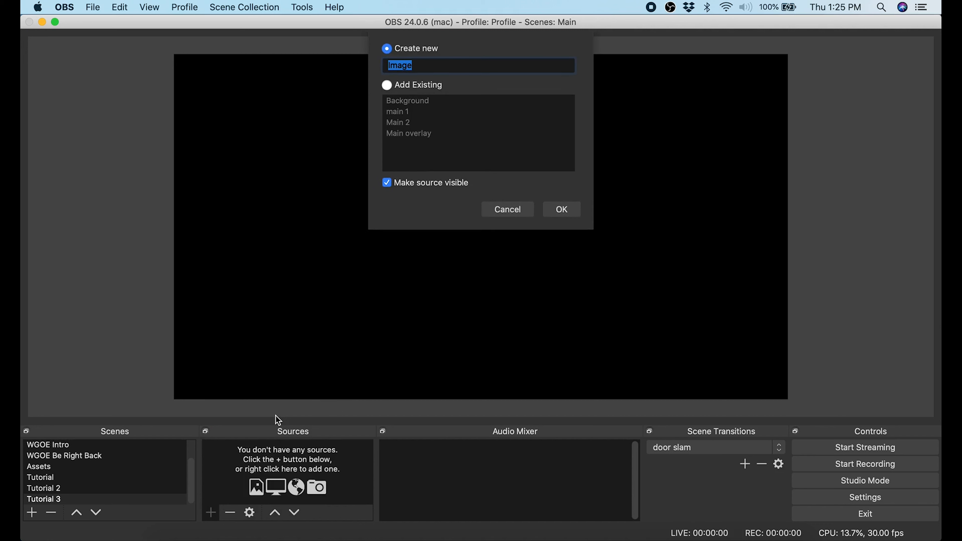
type("Wait")
left_click(565, 209)
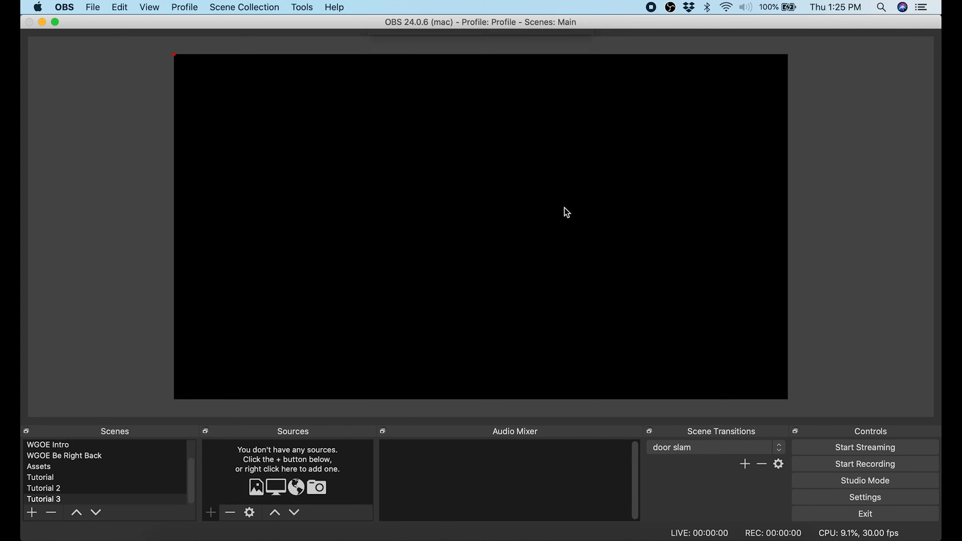
Step: Load Coming soon.jpg from the overlay folder as the Wait source's image
left_click(658, 337)
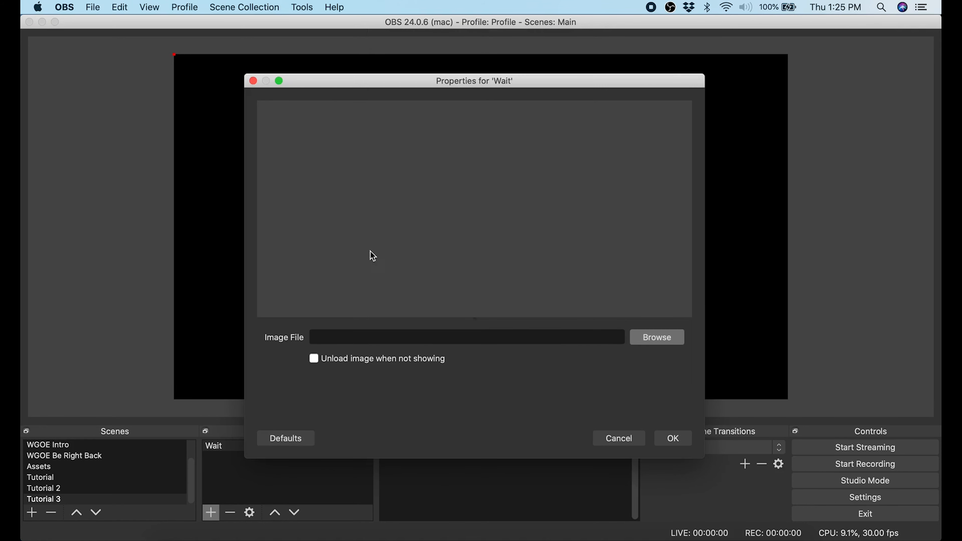
scroll(410, 202, "down", 5)
left_click(426, 260)
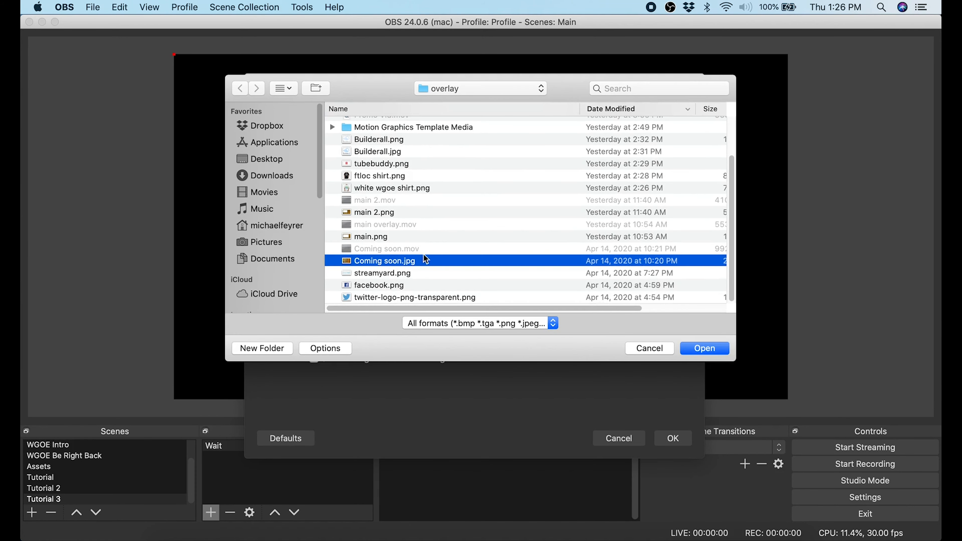
scroll(393, 216, "up", 3)
scroll(394, 215, "down", 3)
left_click(698, 343)
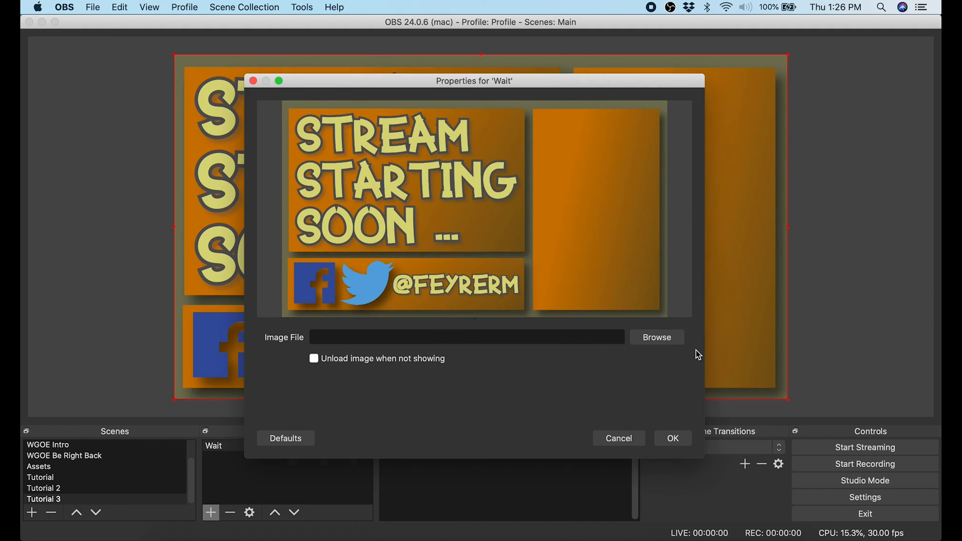
left_click(673, 438)
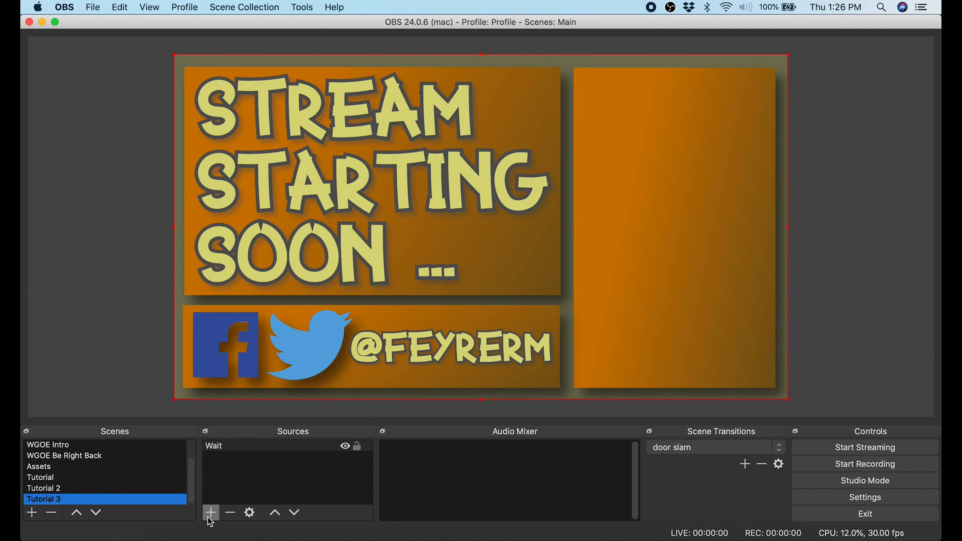
left_click(724, 168)
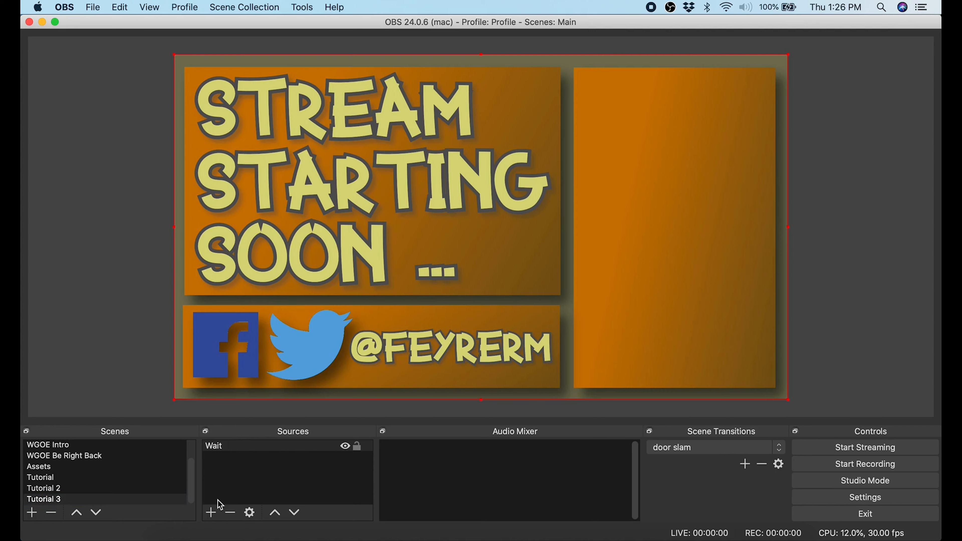
Step: Add the existing Chat browser source to Tutorial 3 and position it in the lower part of the tall blank panel
left_click(211, 513)
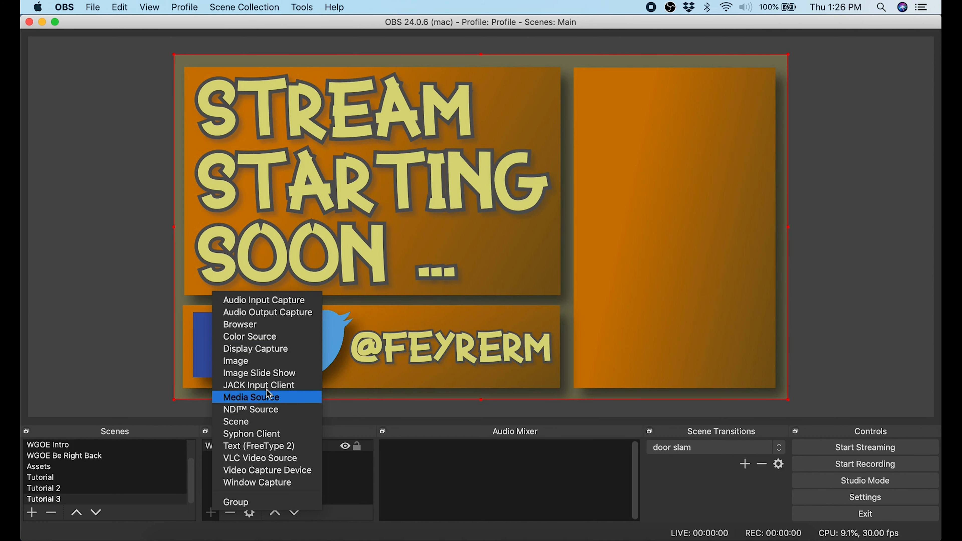
left_click(262, 325)
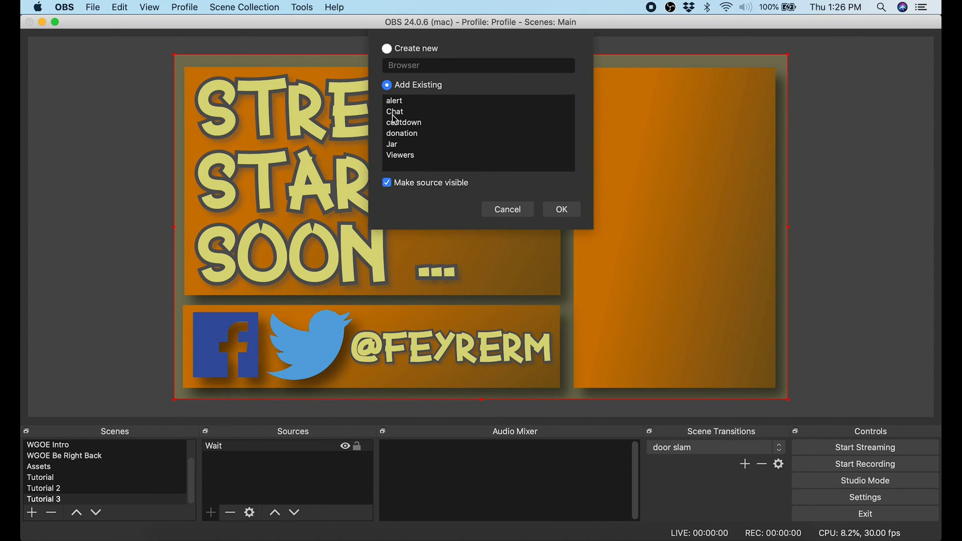
left_click(394, 113)
left_click(560, 210)
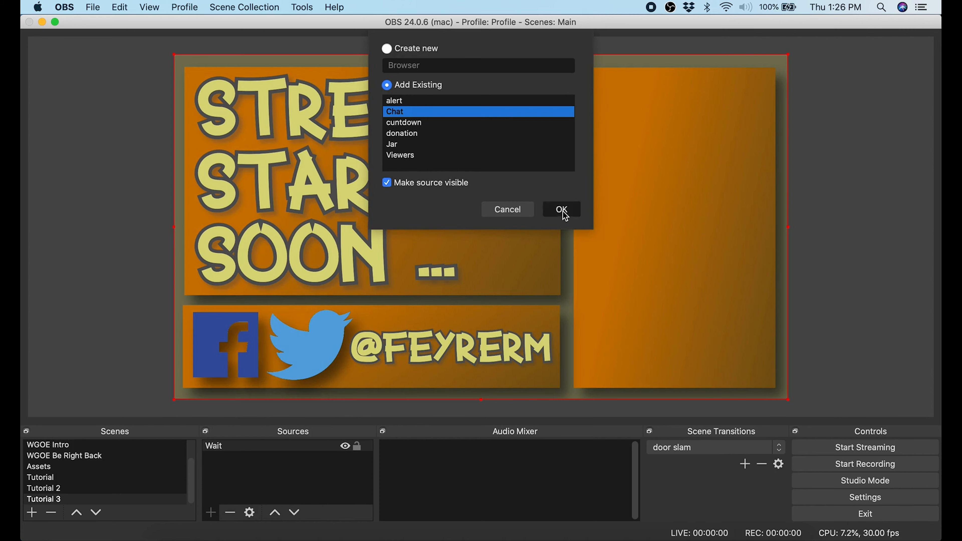
left_click_drag(316, 261, 707, 316)
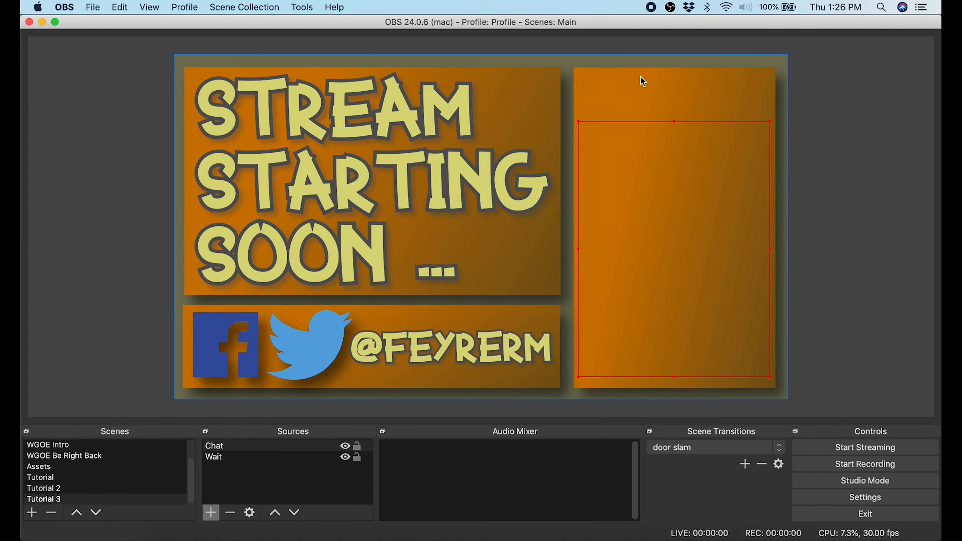
Step: Add the existing cuntdown browser source to the Tutorial 3 scene
left_click(212, 514)
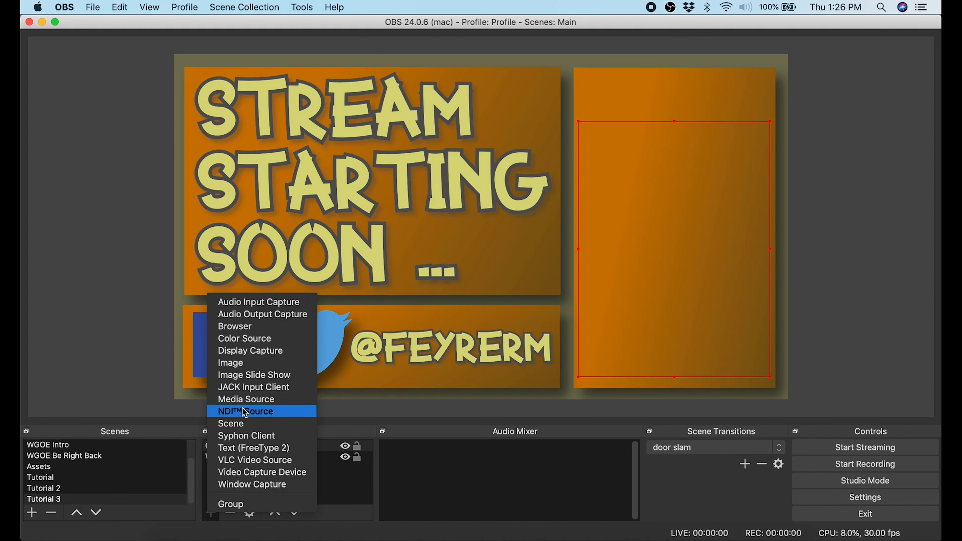
left_click(261, 328)
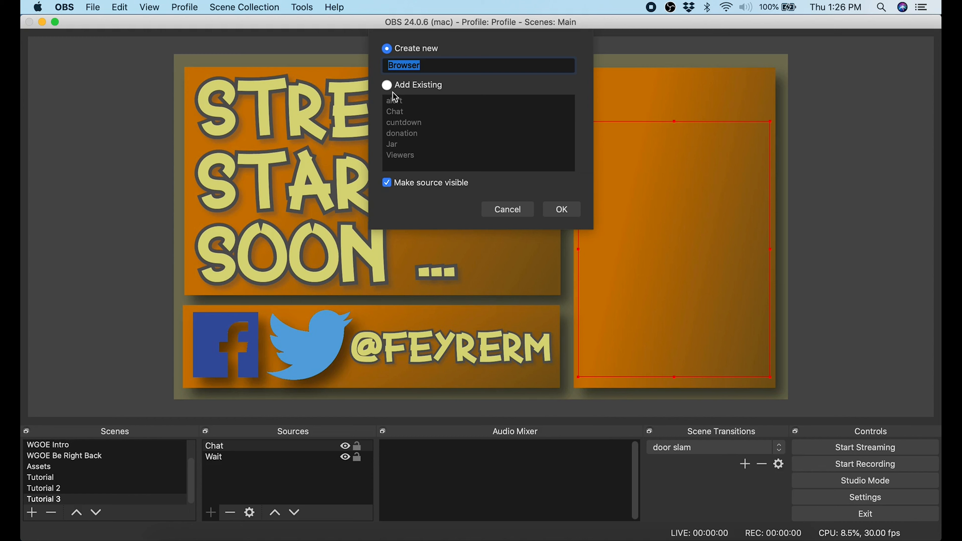
left_click(386, 85)
left_click(404, 123)
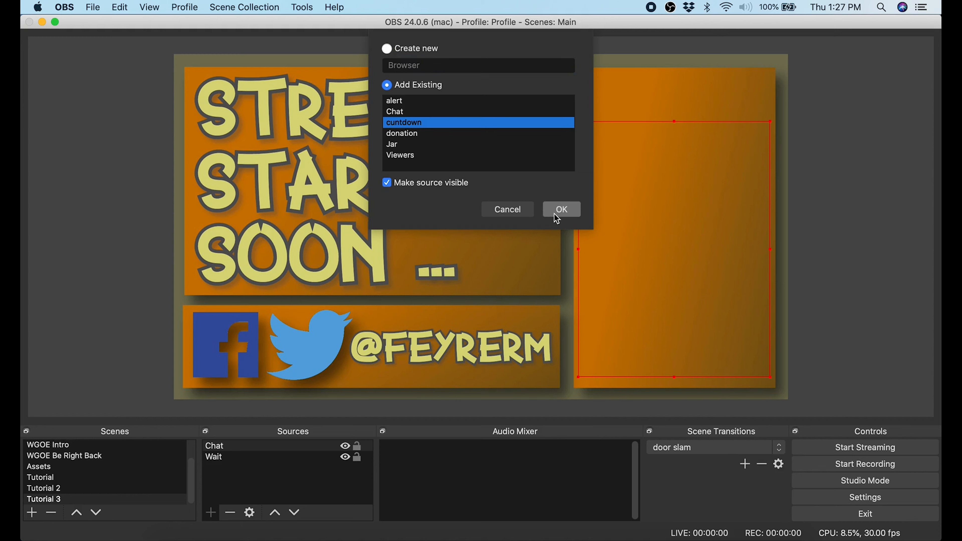
left_click(561, 211)
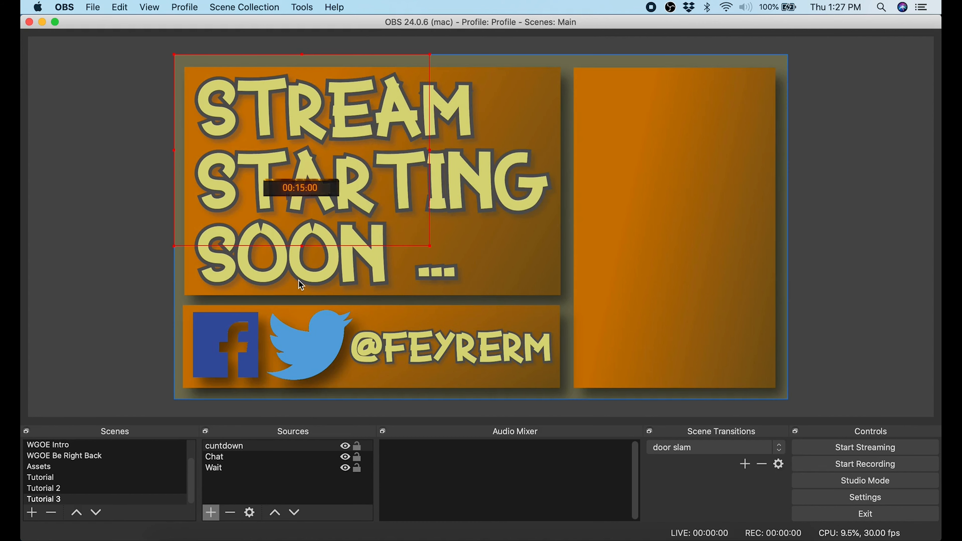
Step: Enlarge the countdown timer and center it at the top of the tall blank panel, above the Chat source
left_click_drag(279, 201, 596, 92)
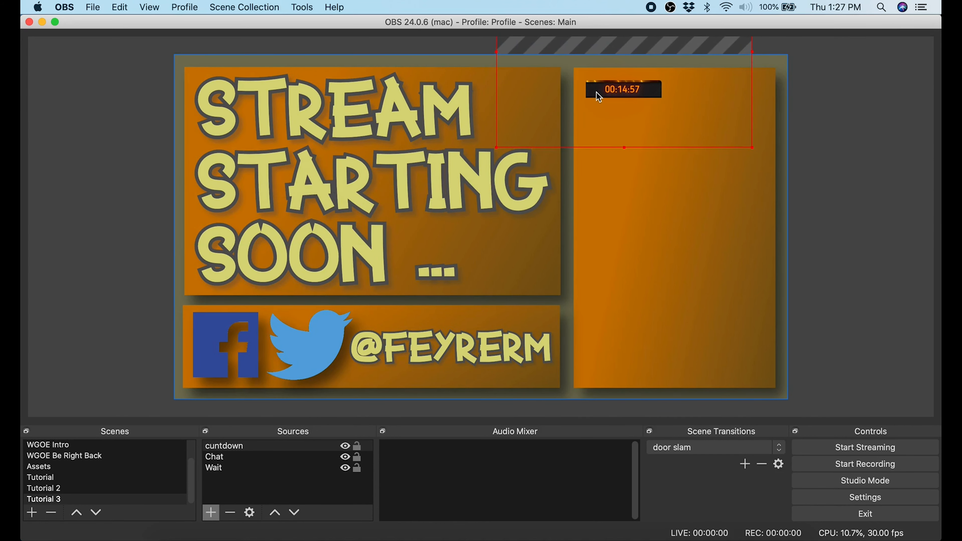
left_click_drag(753, 152, 888, 201)
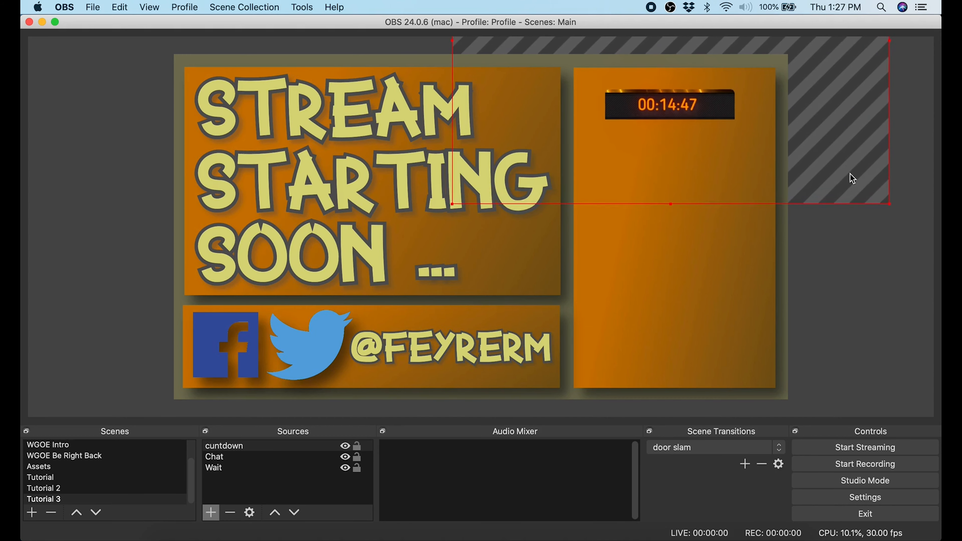
left_click_drag(849, 170, 851, 169)
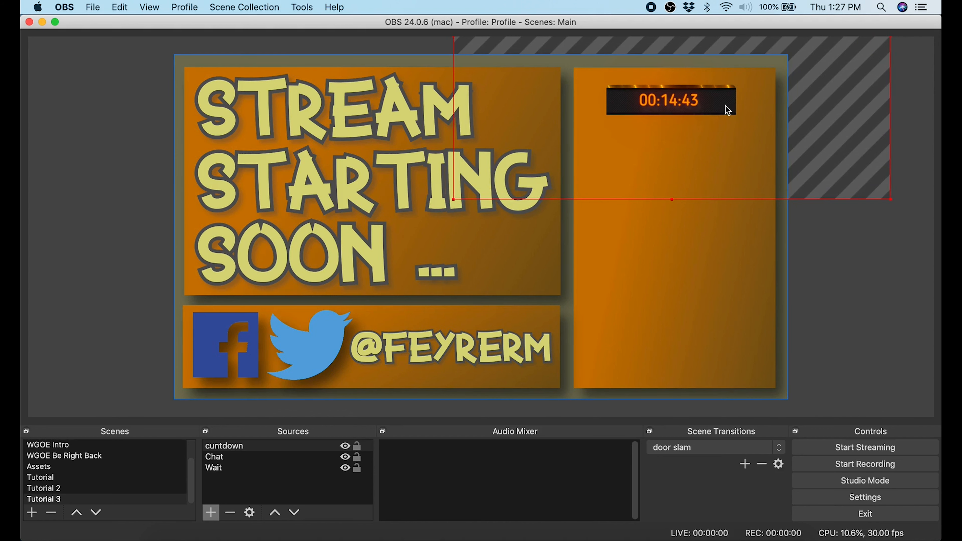
left_click_drag(843, 150, 842, 149)
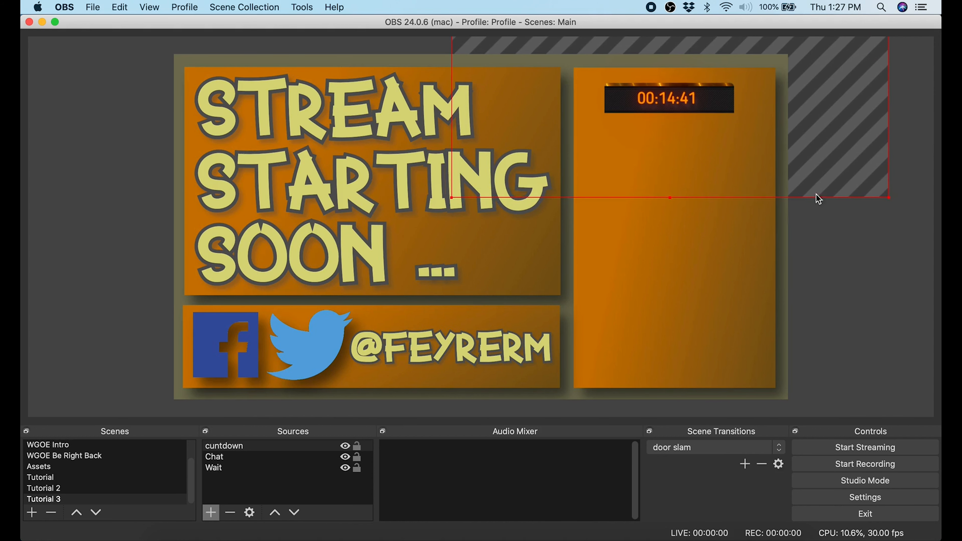
left_click(720, 265)
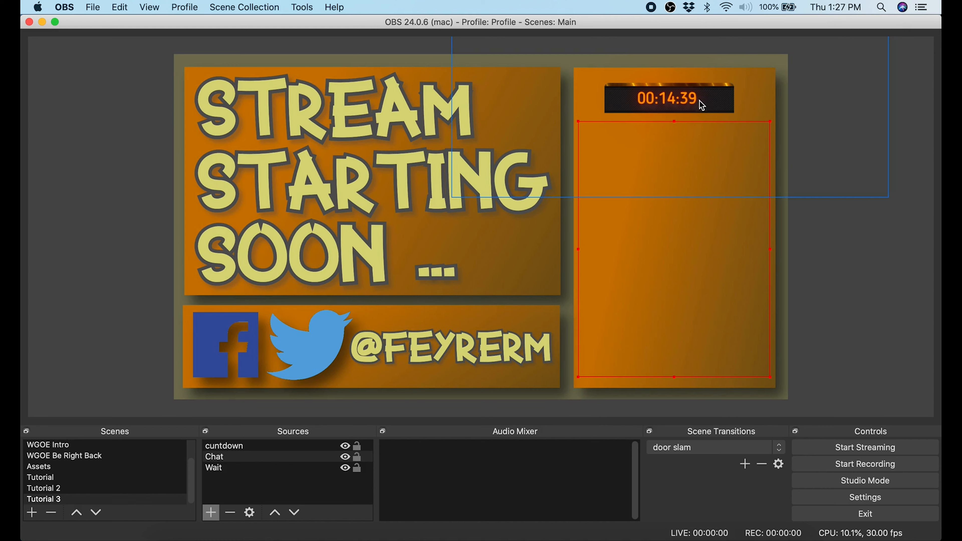
left_click_drag(701, 102, 698, 97)
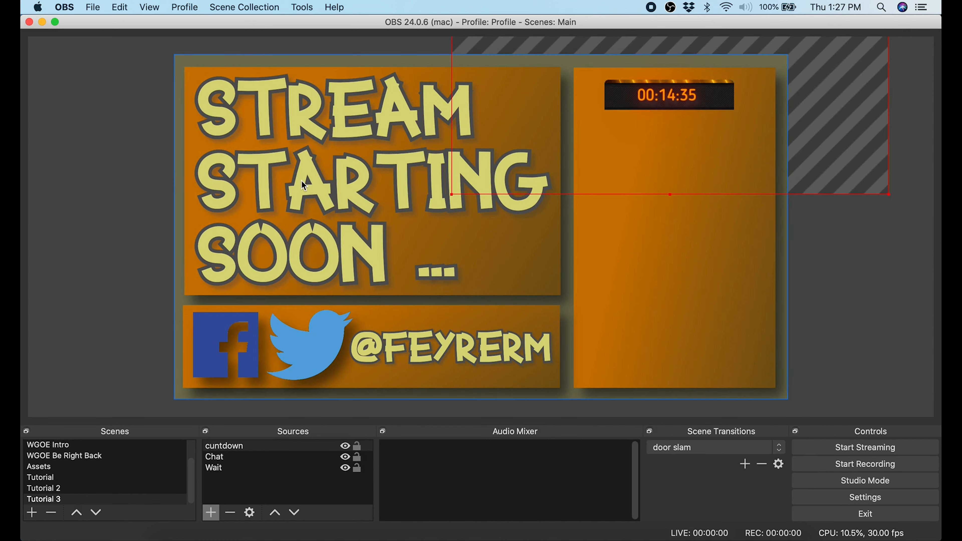
key("Down")
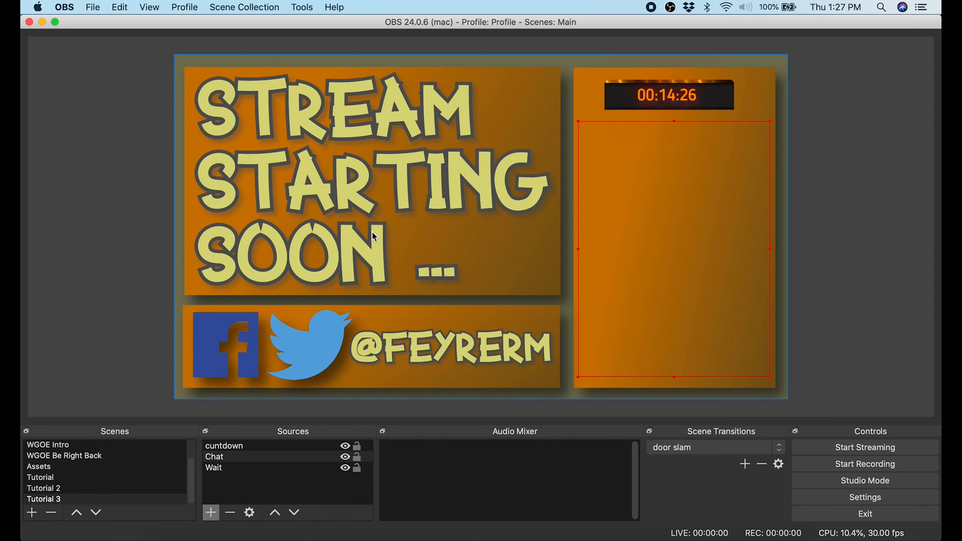